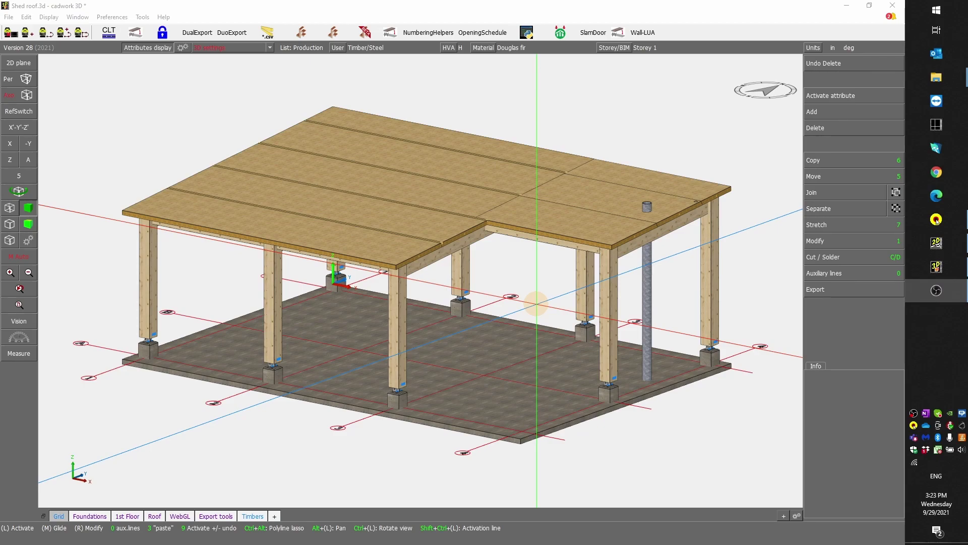
Step: Switch to the cadwork 2D training booklet to view the Part 5 exercise page, and return to the 3D shed roof model
key("alt+Tab")
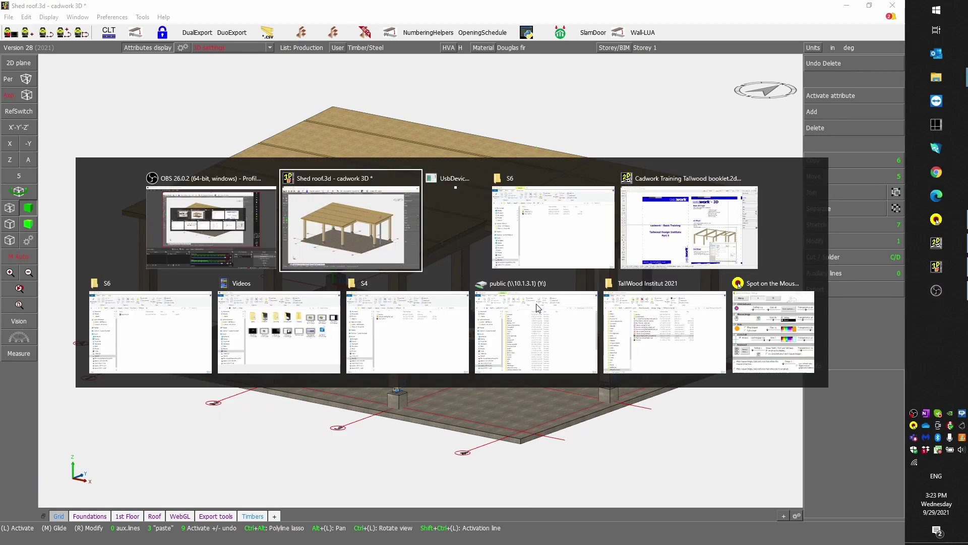
key("alt+Tab")
key("alt+Tab")
key("alt+Tab")
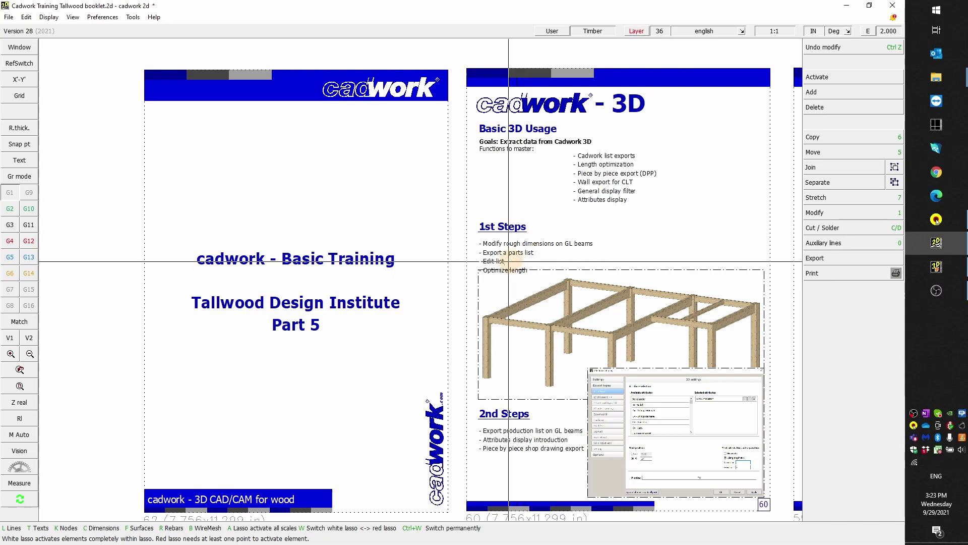
key("alt+Tab")
key("alt+Tab")
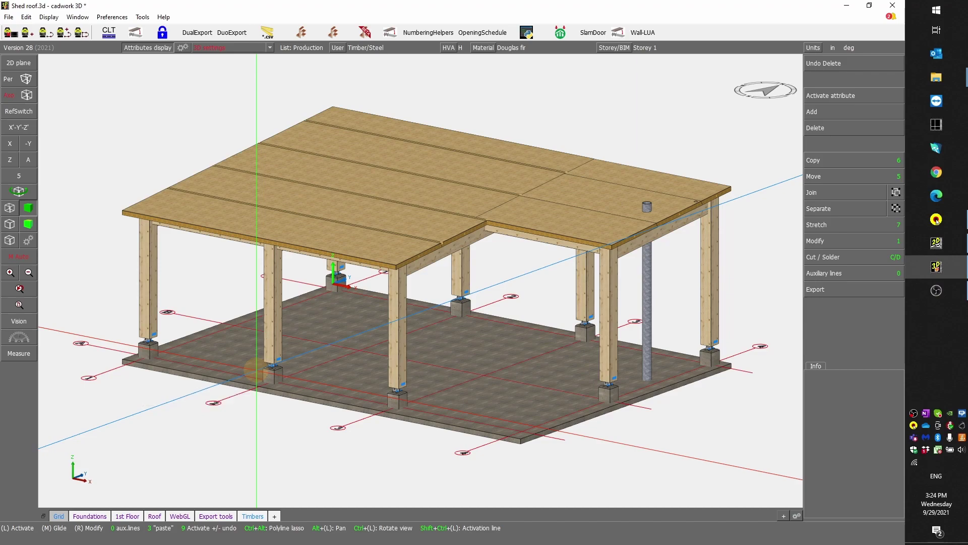
Step: Hide the front roof panel covering the outer row of posts and purlins
left_click(147, 270)
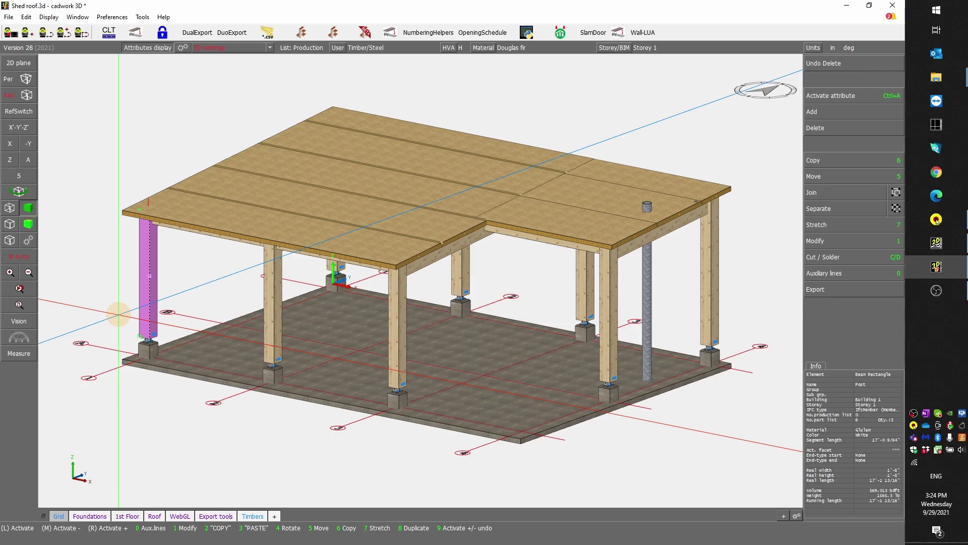
left_click(168, 211)
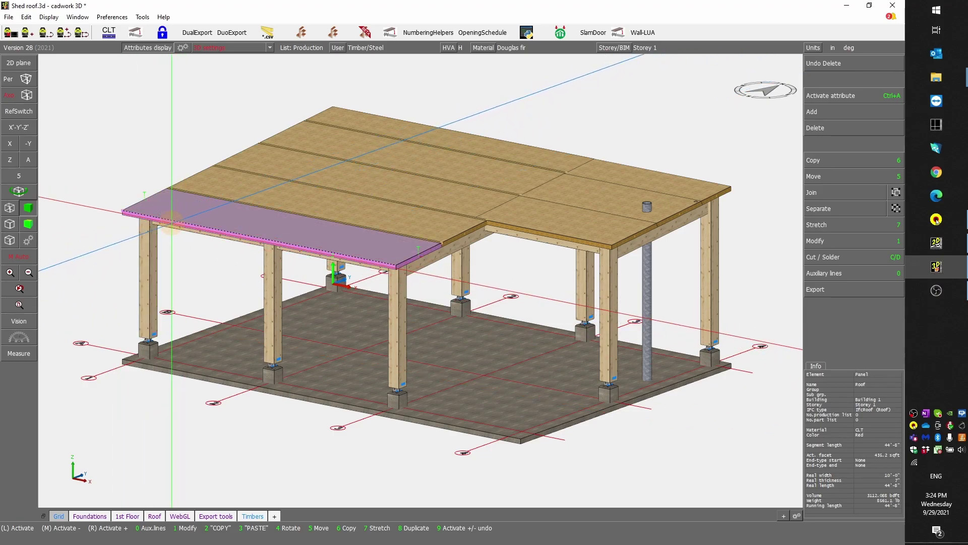
key("KP_Multiply")
Step: Isolate the front corner post and the purlin that adjoins it so only these two members are shown
scroll(421, 277, "up", 5)
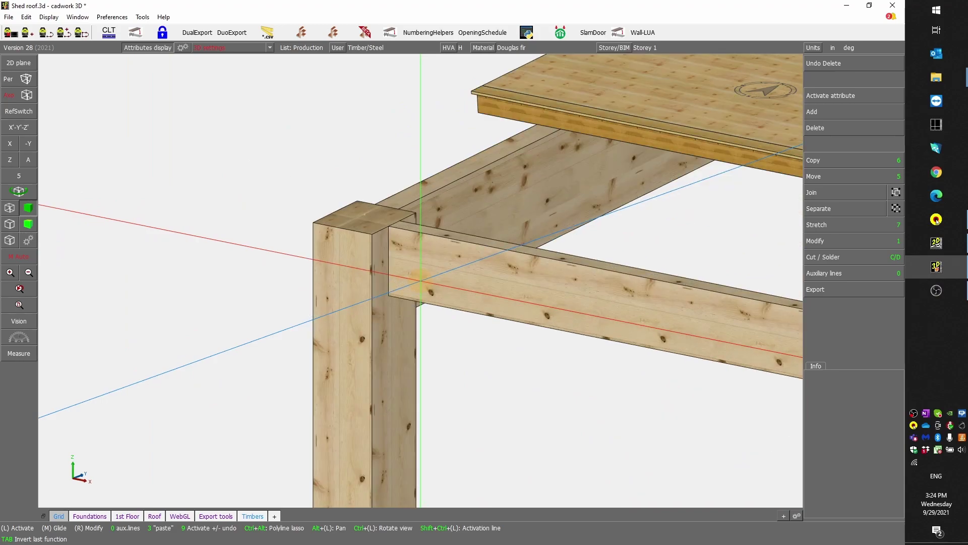
left_click(478, 275)
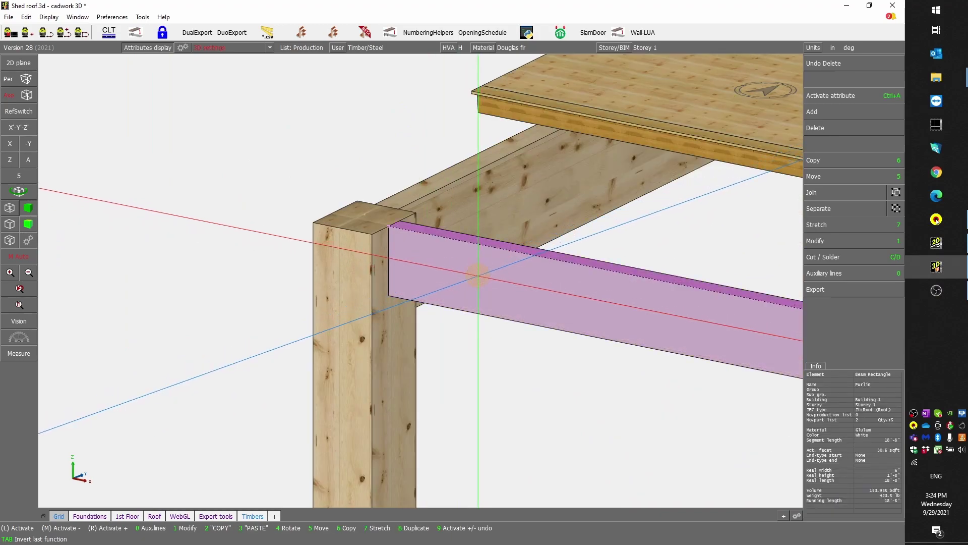
scroll(478, 275, "down", 4)
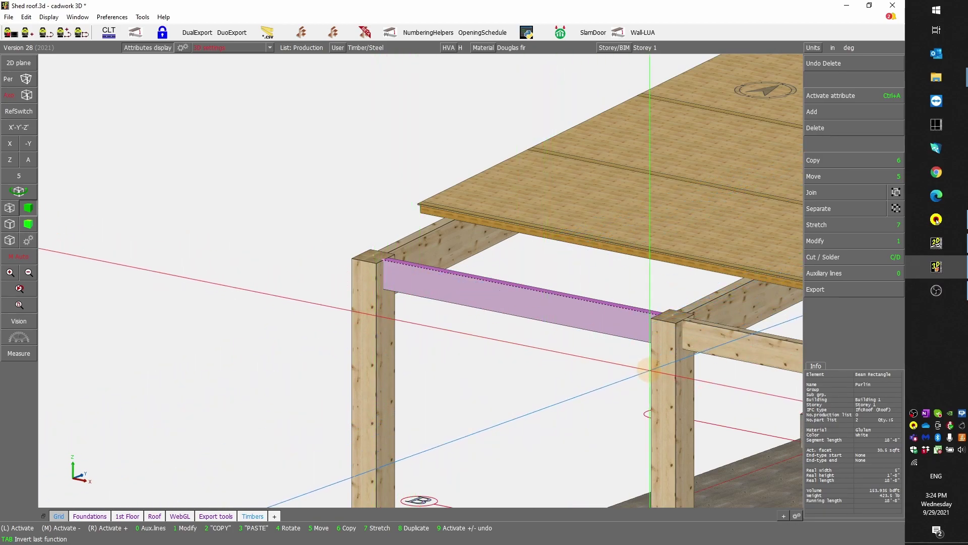
left_click(357, 292)
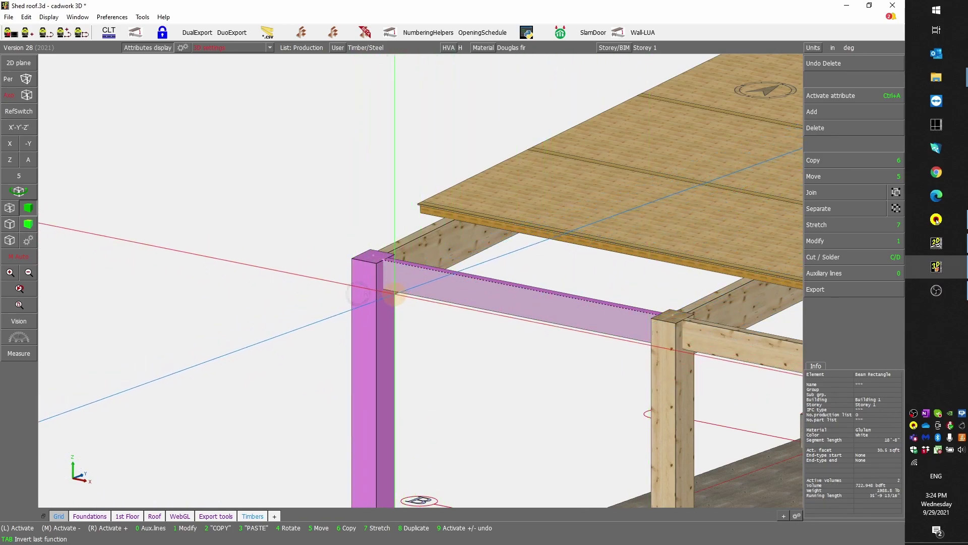
scroll(365, 298, "down", 5)
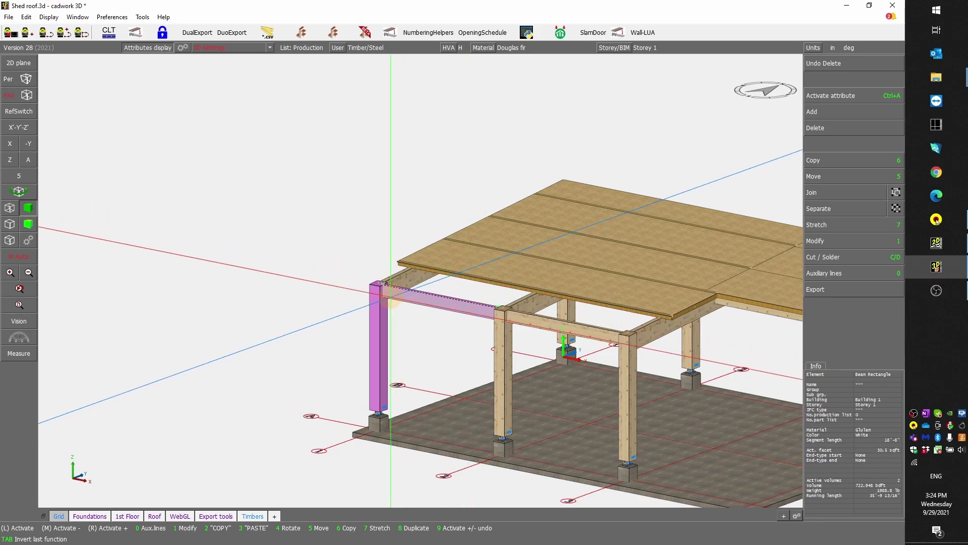
scroll(402, 298, "up", 3)
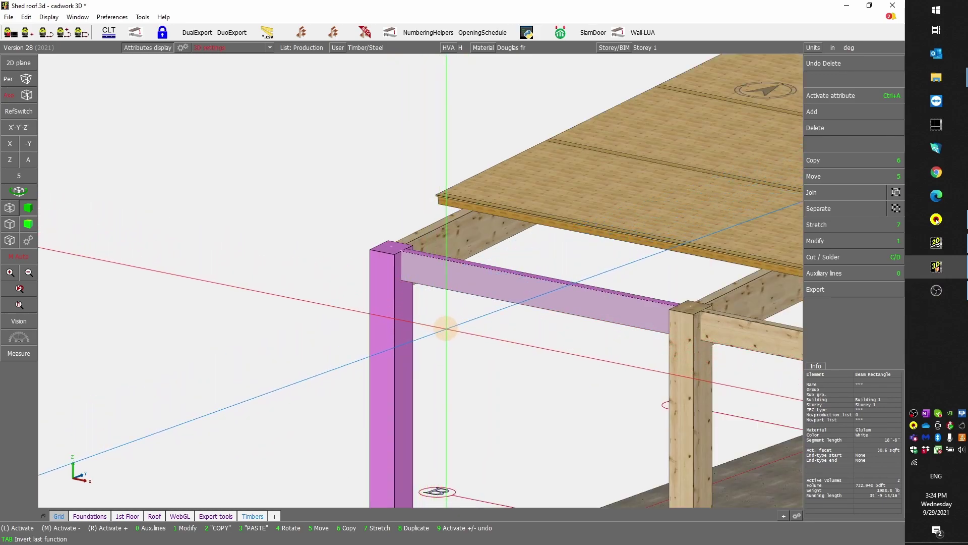
key("KP_Divide")
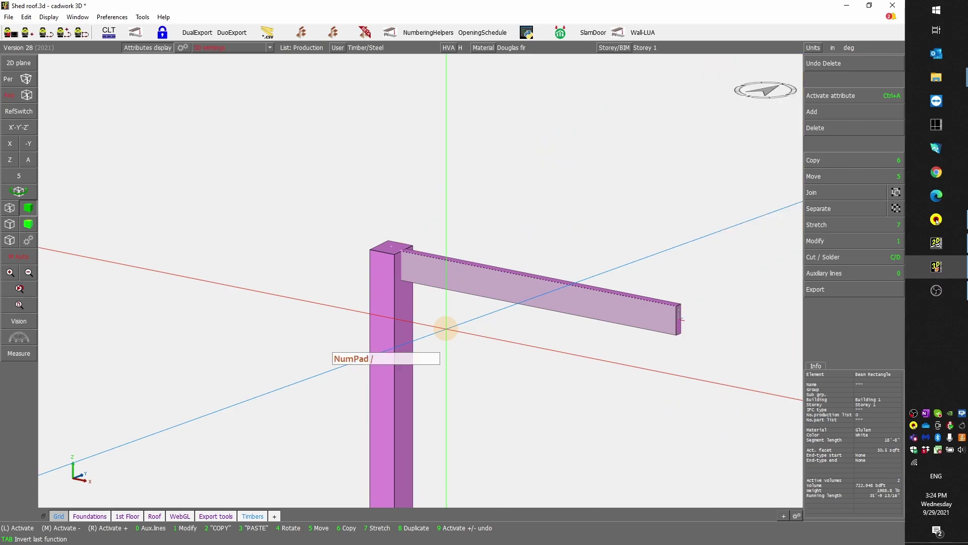
Step: With only the post active, insert the Gigant 180 connector from the cadwork catalog folder CONNECTOR > Knapp > Knapp LQ > Gigant
left_click(372, 328)
scroll(403, 272, "up", 4)
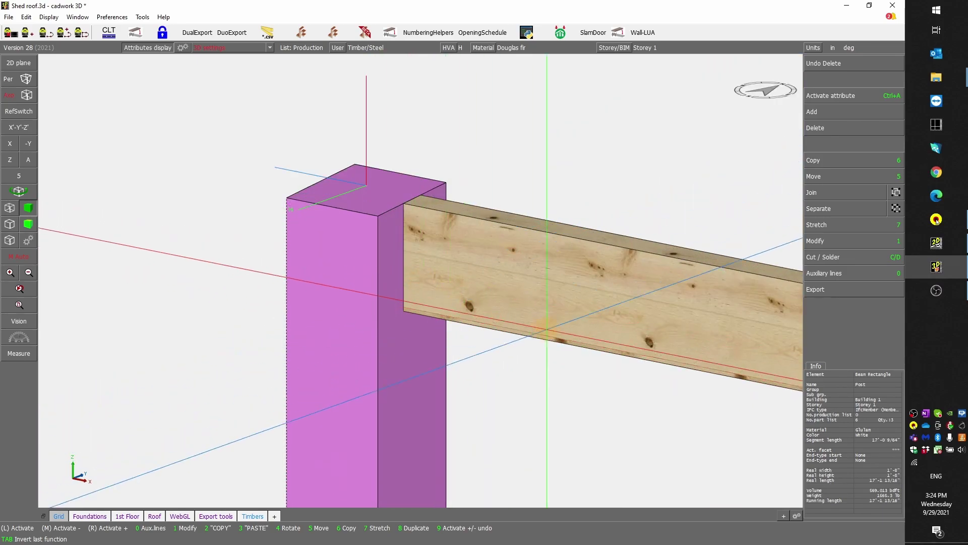
left_click(816, 116)
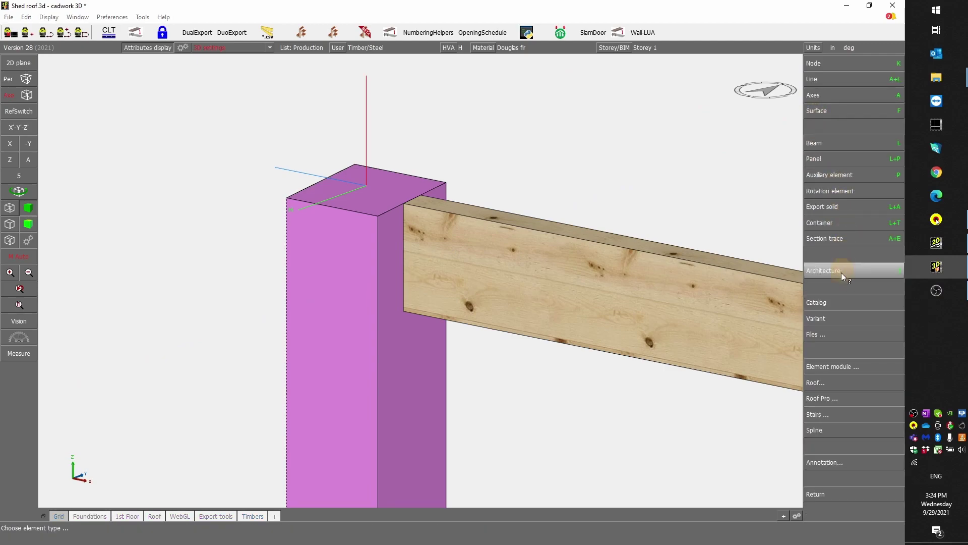
left_click(838, 302)
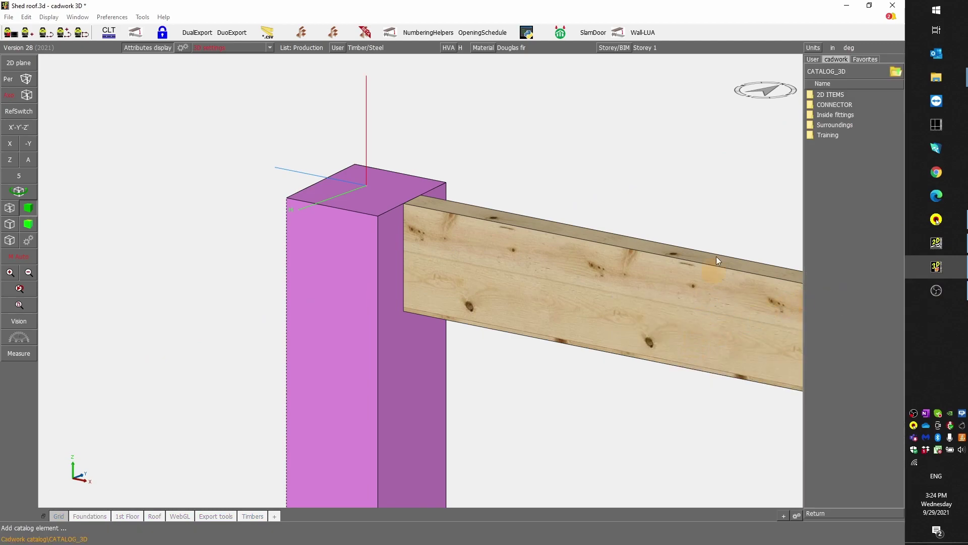
double_click(824, 104)
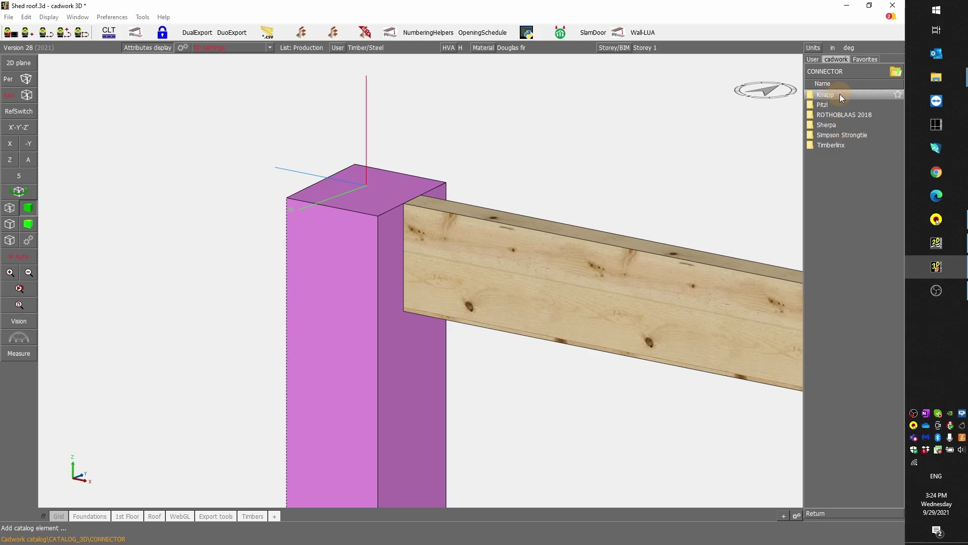
double_click(840, 94)
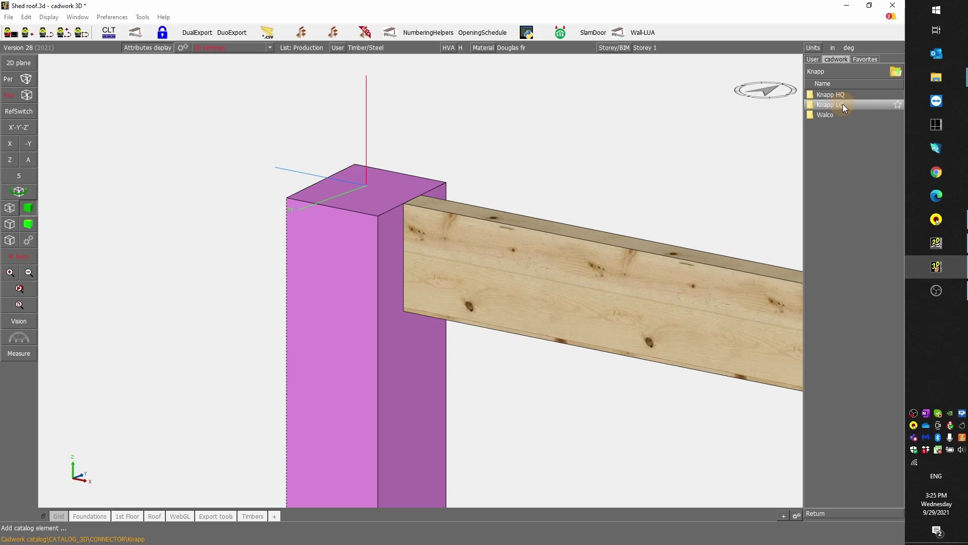
double_click(843, 104)
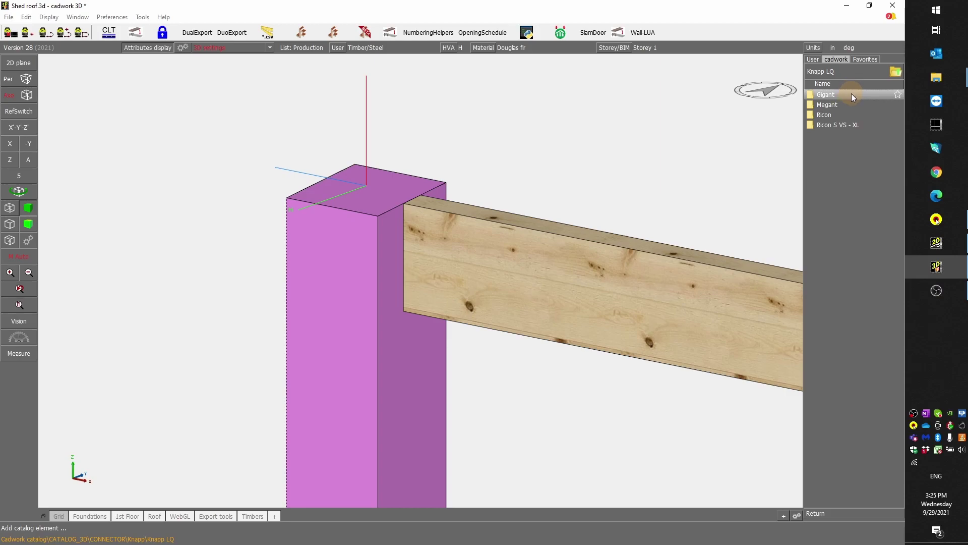
double_click(834, 95)
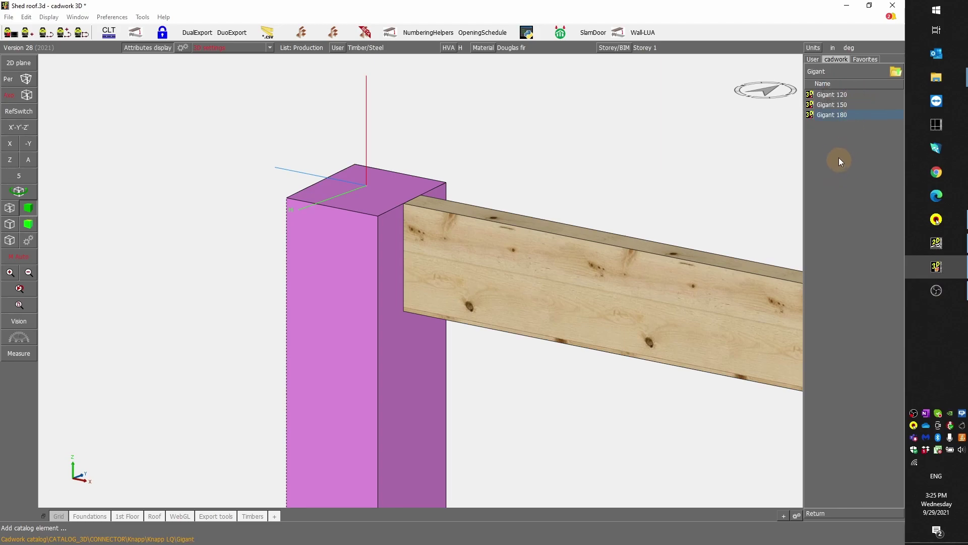
double_click(828, 116)
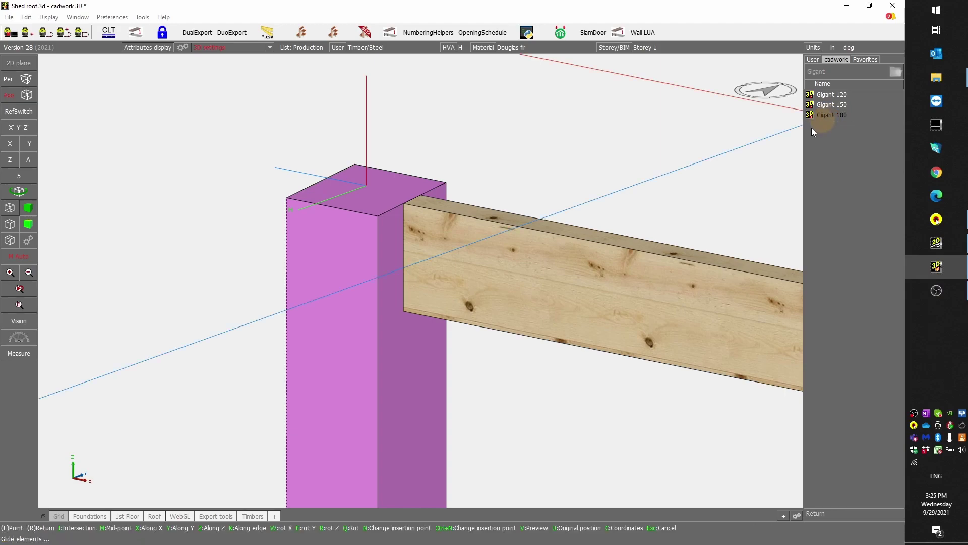
Step: Examine the Gigant 180 connector's size, screws and orientation against the joint between the post and the purlin
scroll(545, 208, "up", 3)
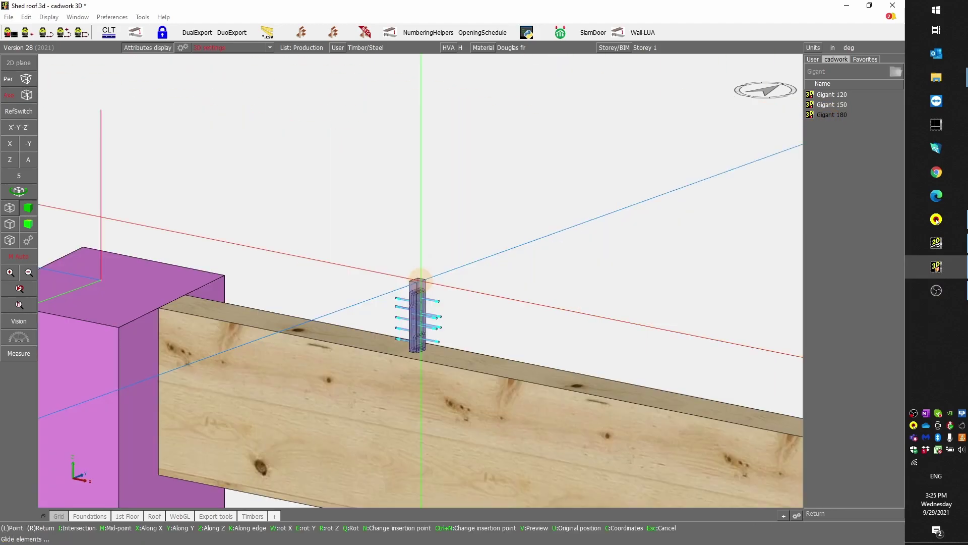
scroll(444, 253, "up", 3)
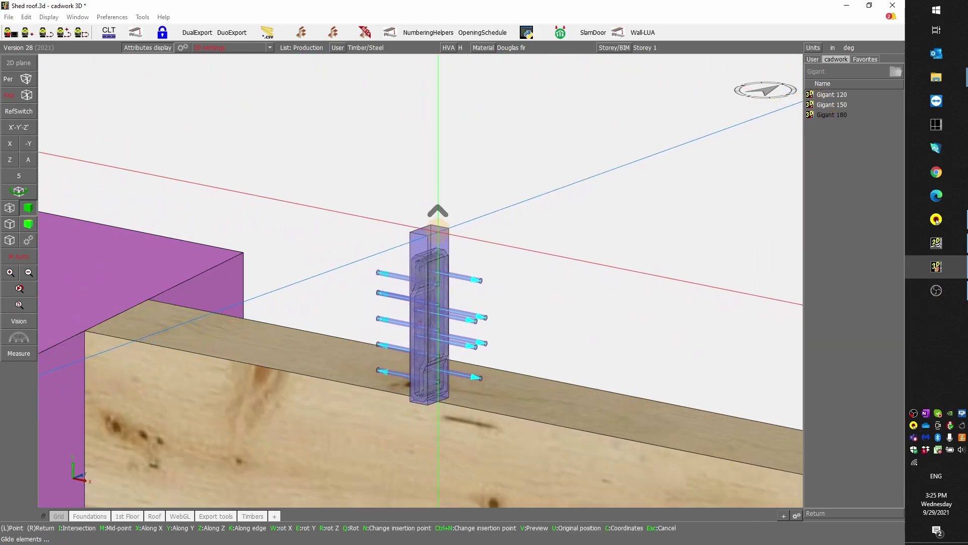
scroll(430, 247, "down", 3)
middle_click_drag(416, 275, 340, 318)
scroll(339, 318, "up", 5)
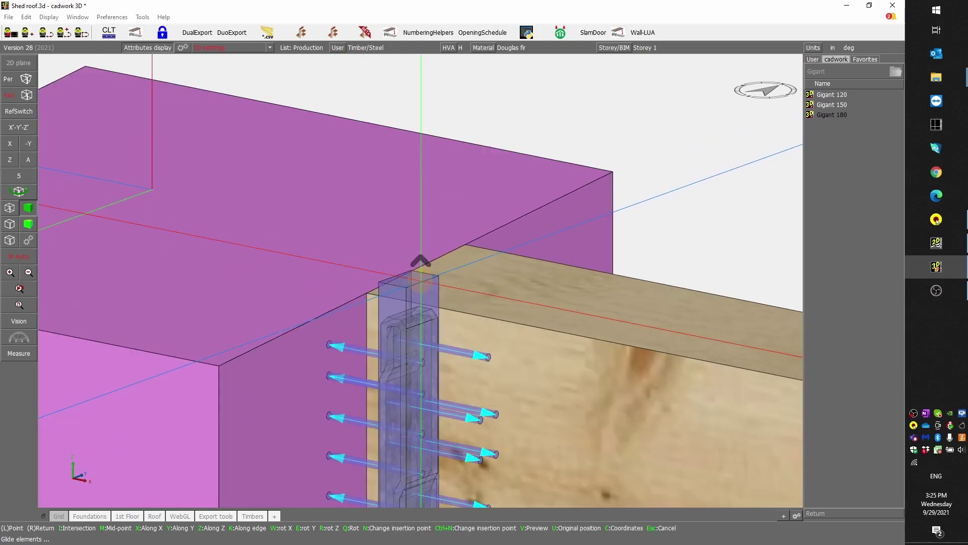
scroll(379, 257, "down", 5)
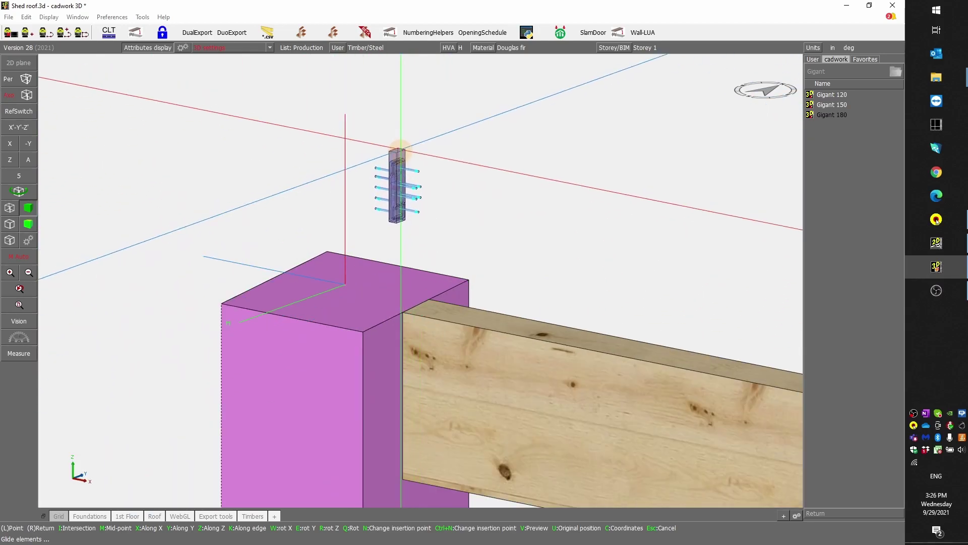
scroll(408, 249, "up", 5)
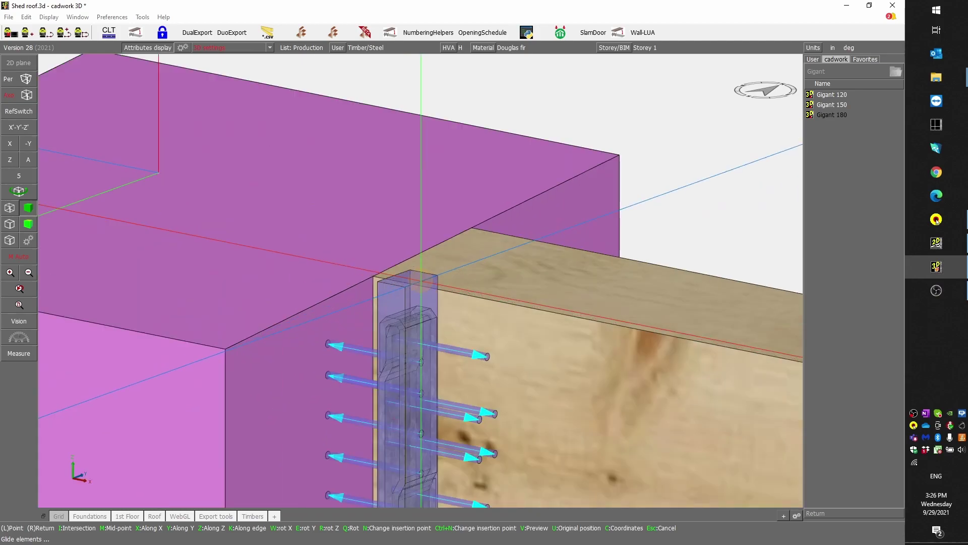
scroll(416, 247, "down", 3)
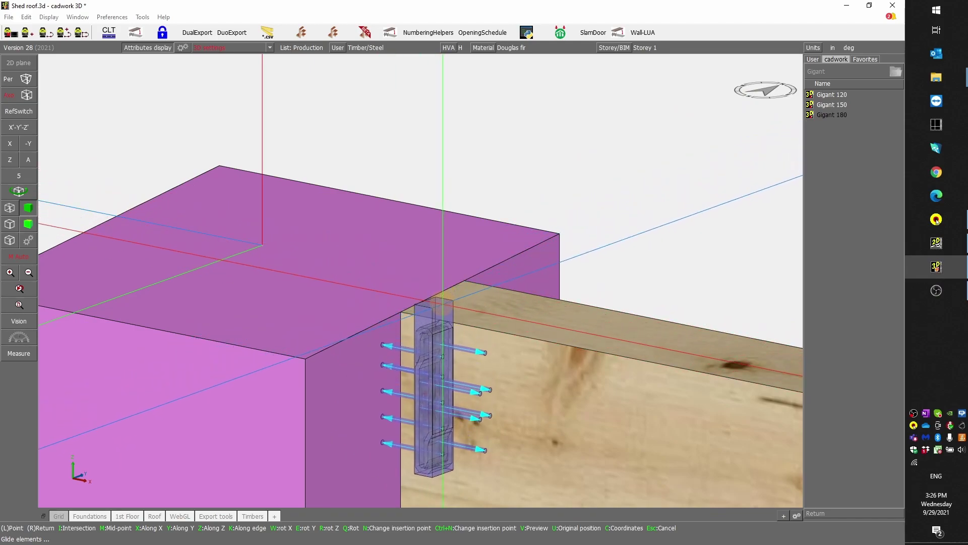
scroll(443, 297, "down", 3)
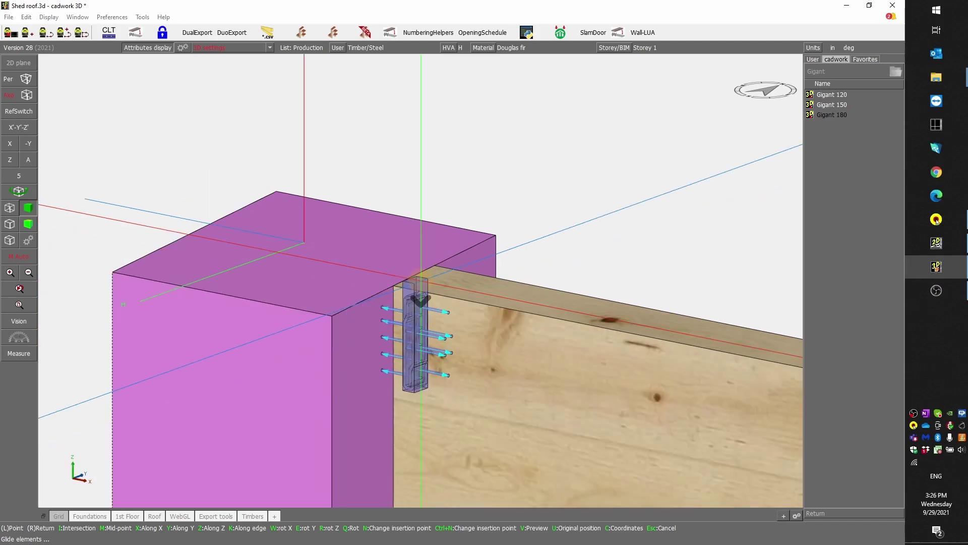
scroll(417, 275, "up", 3)
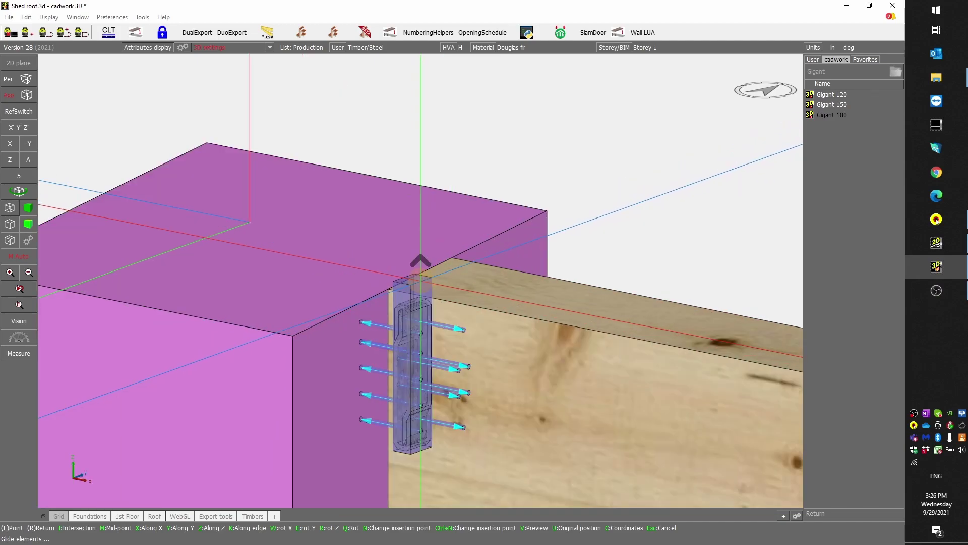
scroll(420, 282, "down", 3)
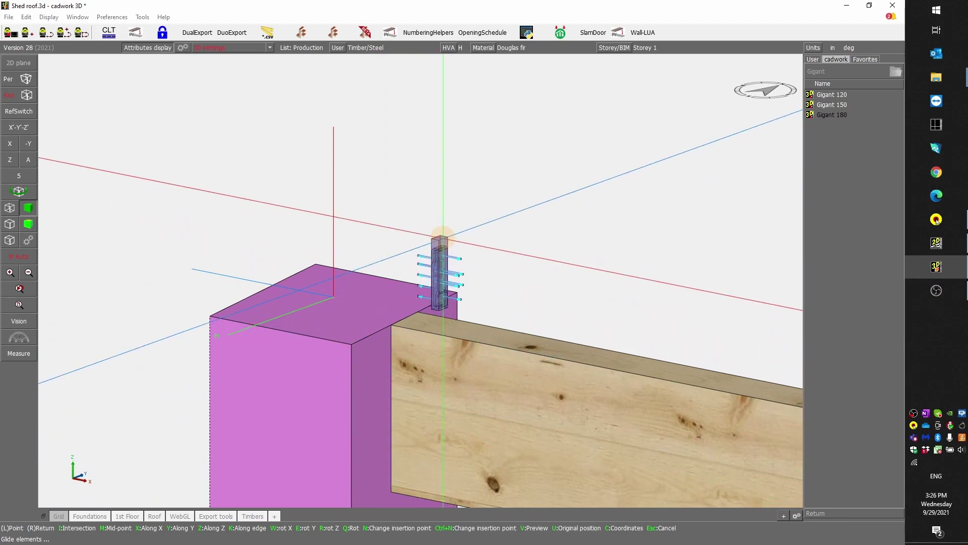
Step: Rotate the Gigant 180 connector about the Z axis until its screws run along the purlin's length
key("r")
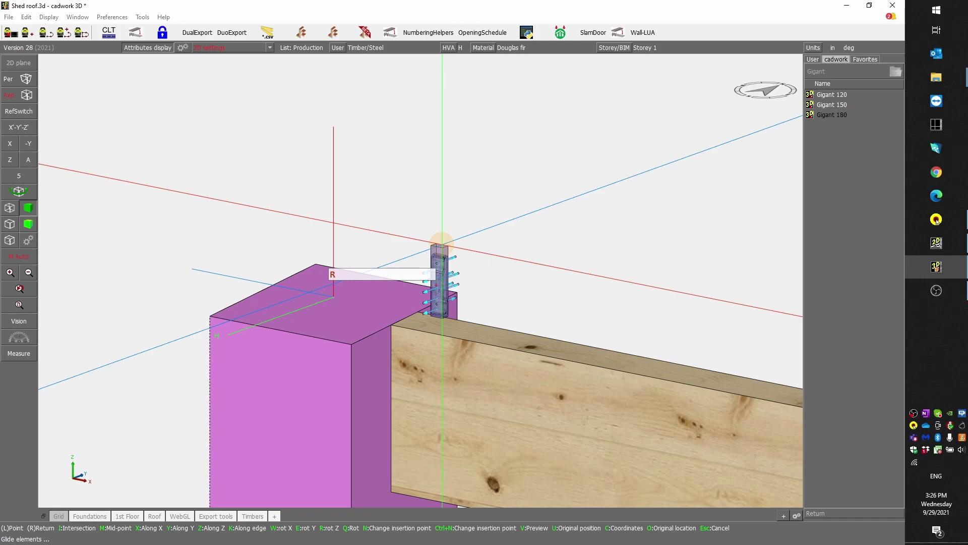
key("Return")
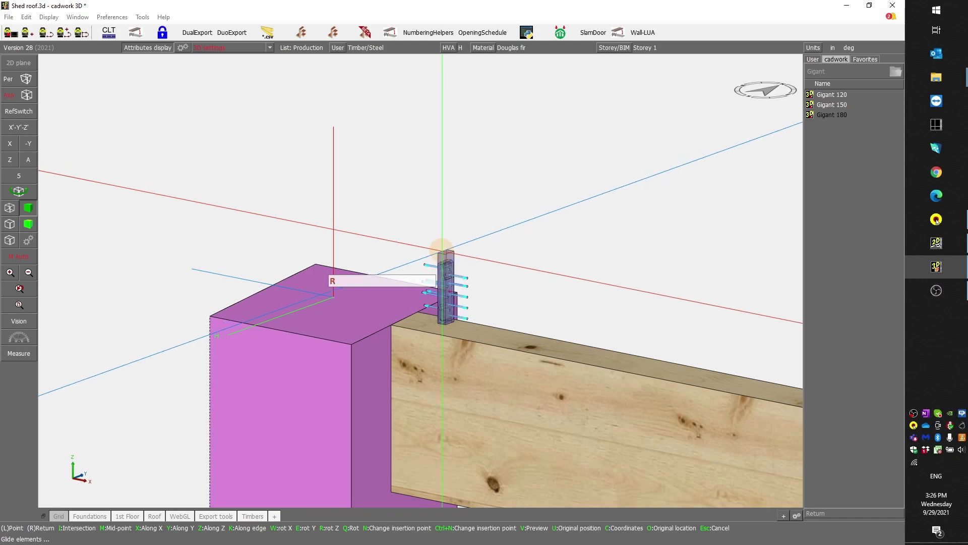
scroll(442, 249, "down", 5)
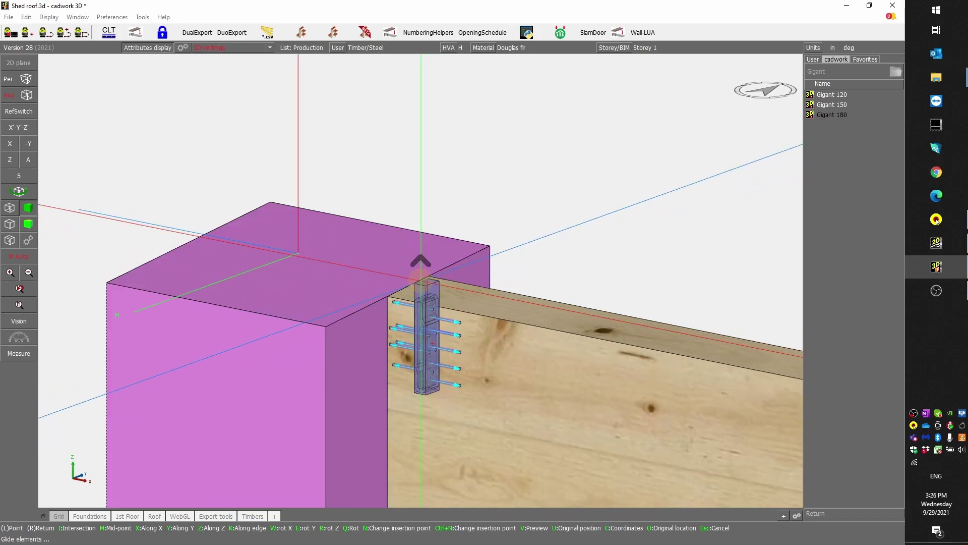
scroll(421, 299, "down", 2)
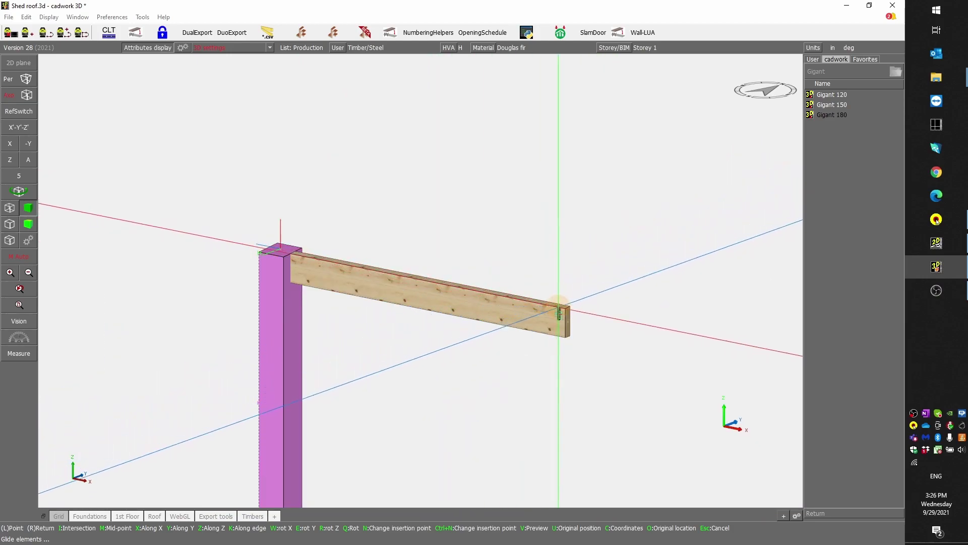
scroll(558, 310, "up", 6)
scroll(382, 263, "up", 4)
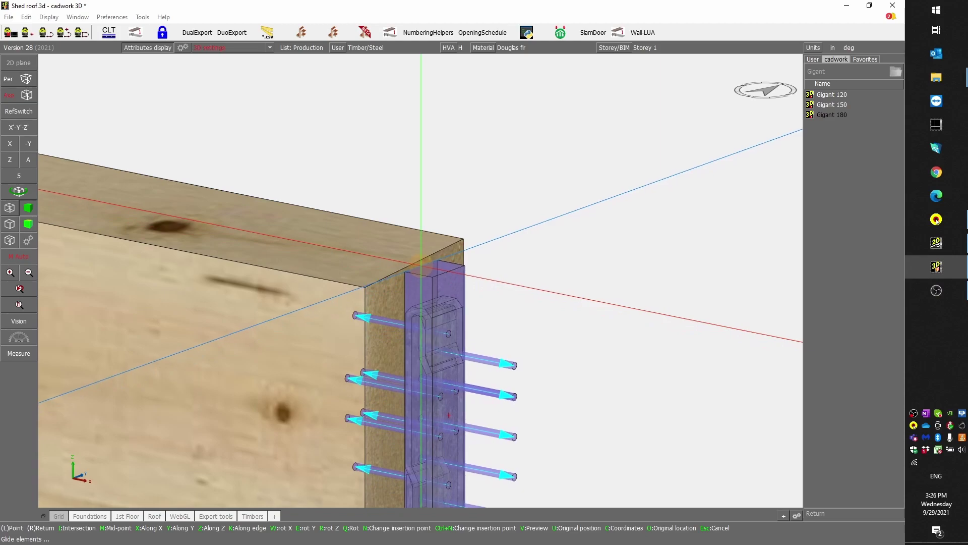
scroll(413, 262, "down", 4)
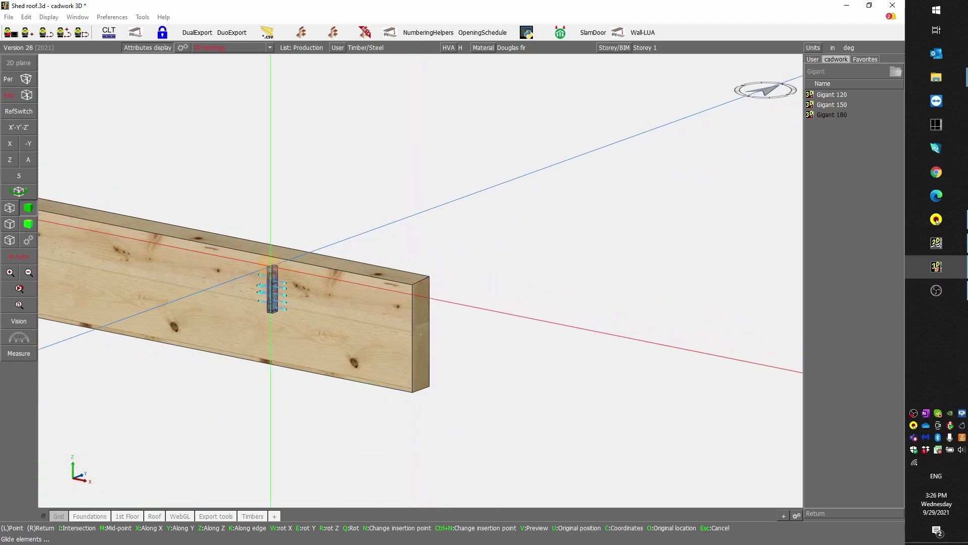
scroll(91, 203, "up", 3)
scroll(298, 259, "down", 5)
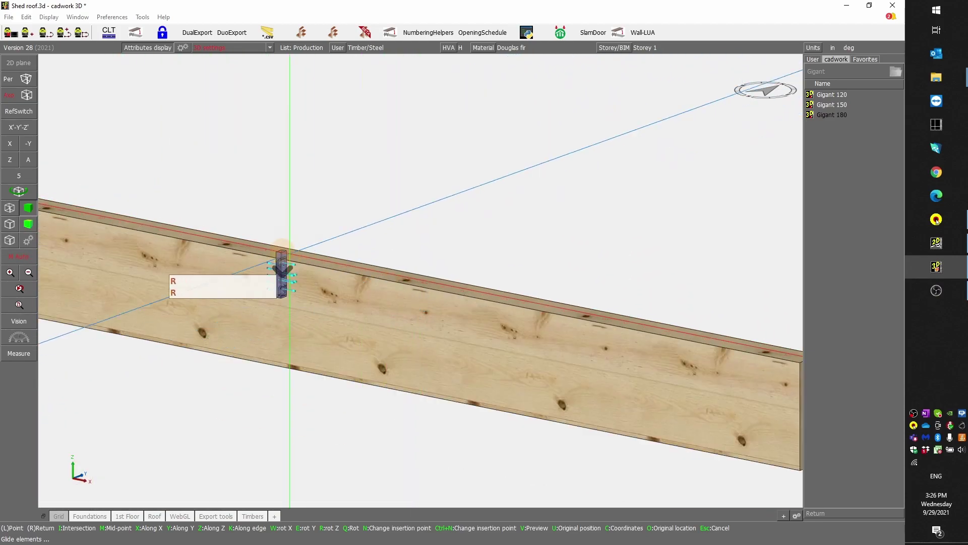
scroll(235, 274, "up", 4)
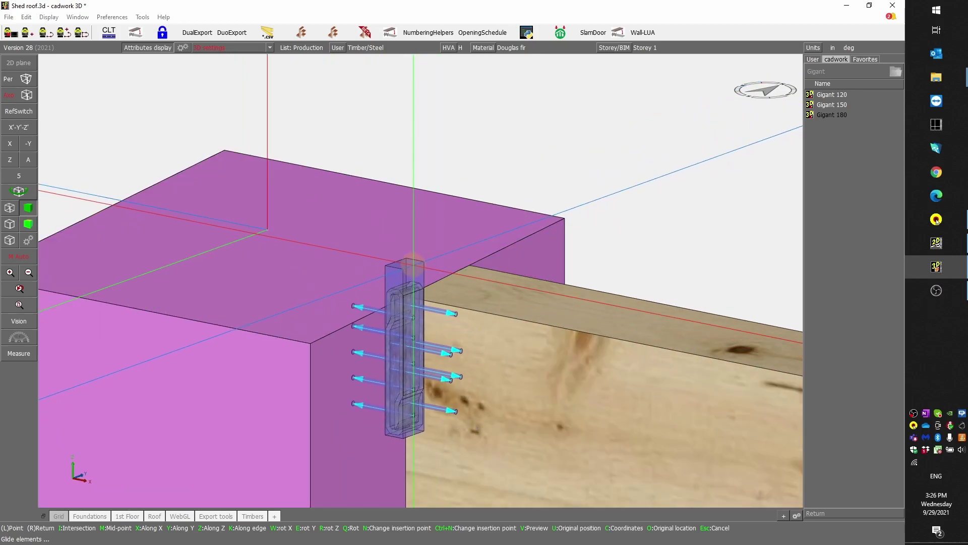
Step: Place the connector at the midpoint of the purlin's top end edge against the post and finish adding catalog elements
key("m")
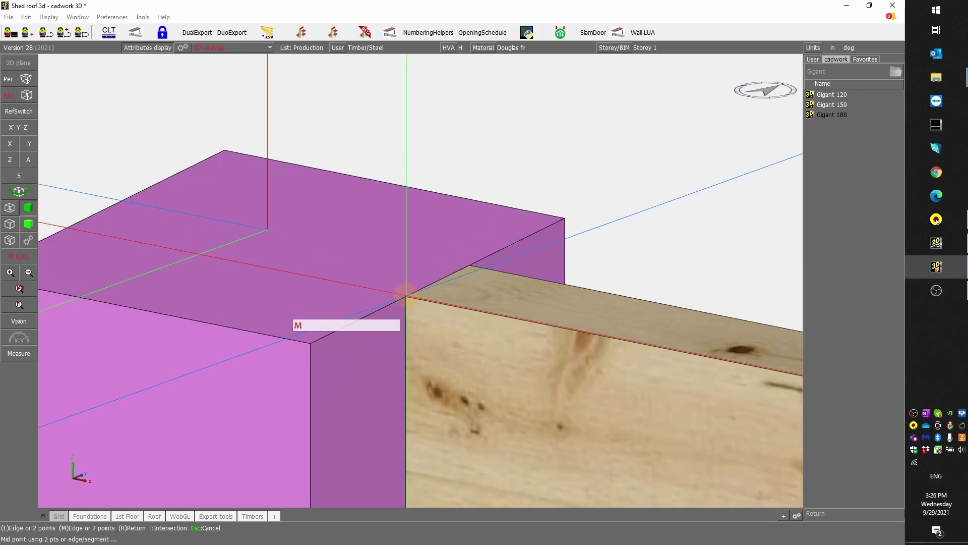
left_click(406, 296)
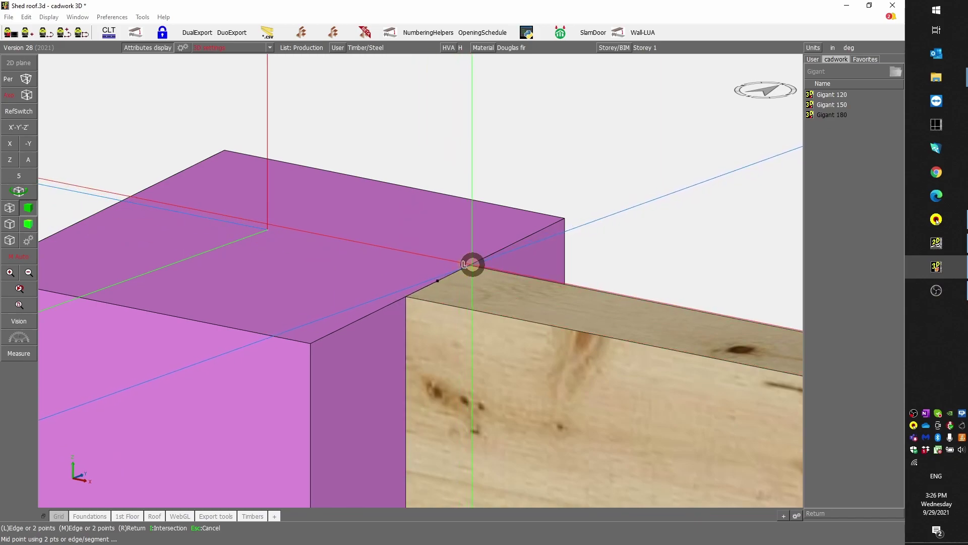
left_click(472, 264)
right_click(621, 270)
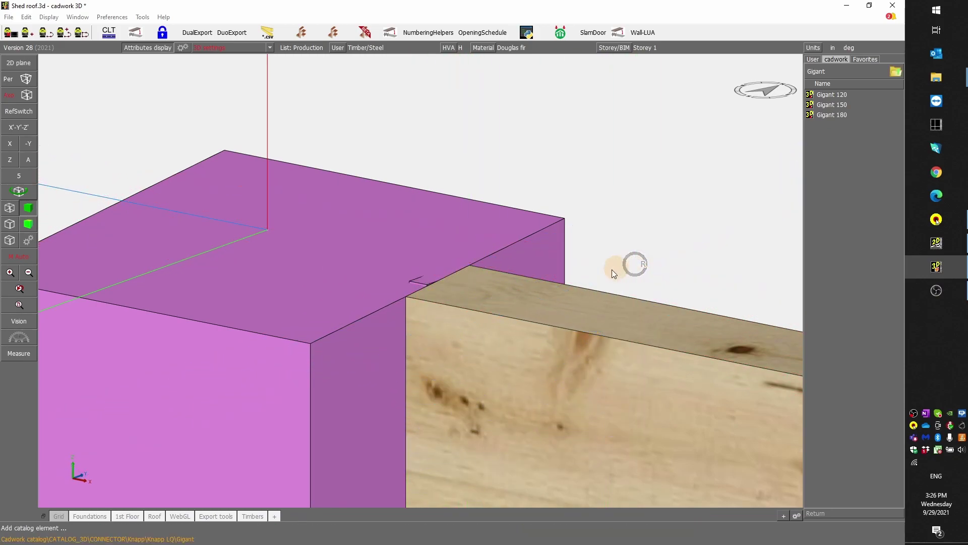
right_click(701, 257)
right_click(519, 255)
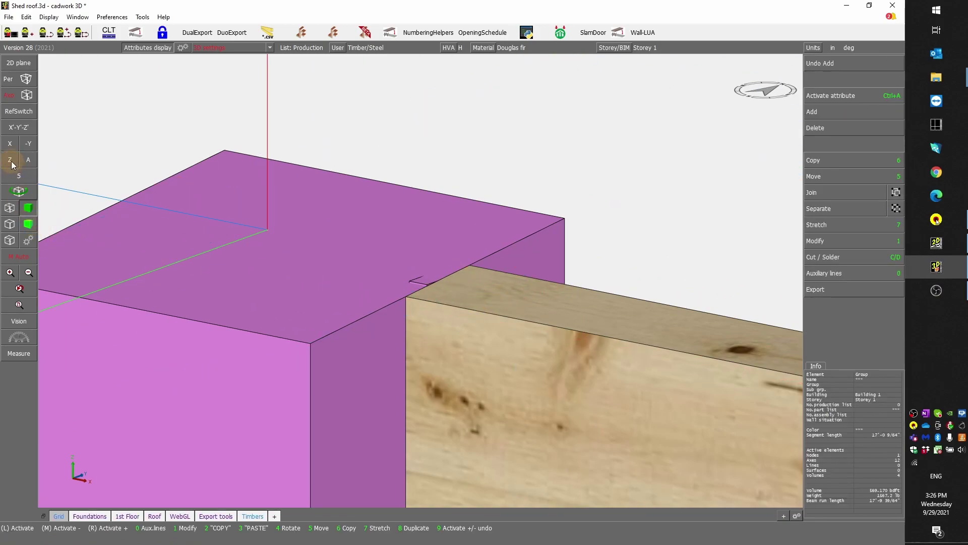
Step: Show the joint as a wireframe from above and examine how the connector sits between the post and purlin
left_click(10, 160)
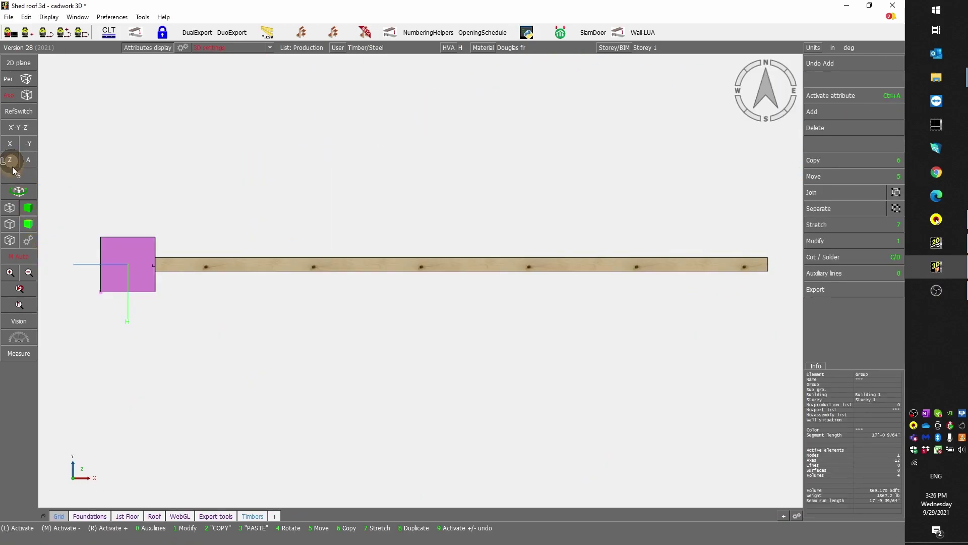
left_click(10, 208)
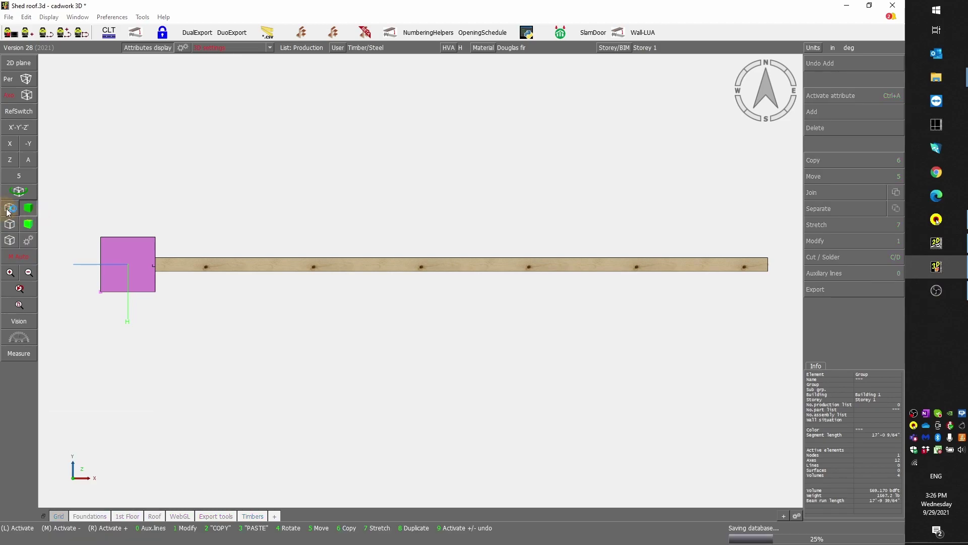
left_click(10, 207)
scroll(176, 263, "up", 5)
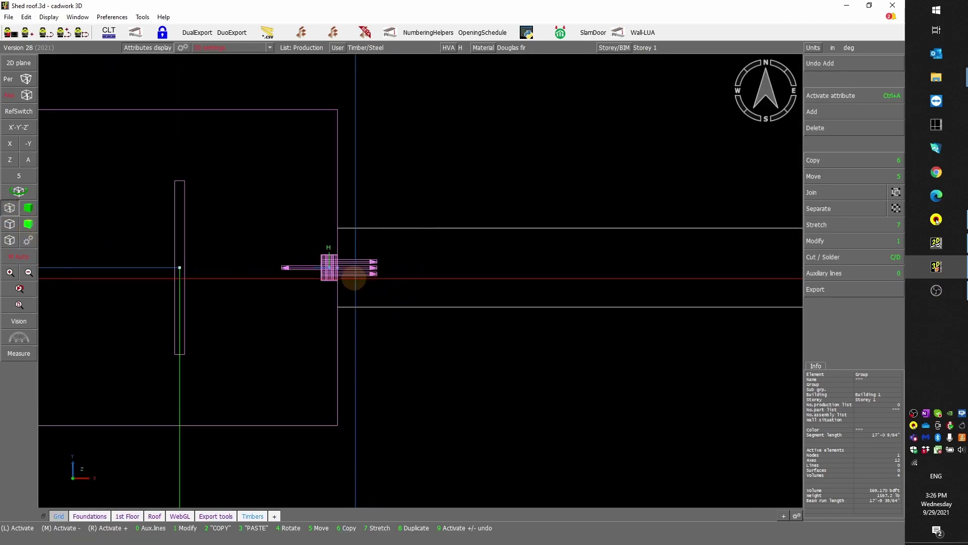
scroll(419, 275, "up", 3)
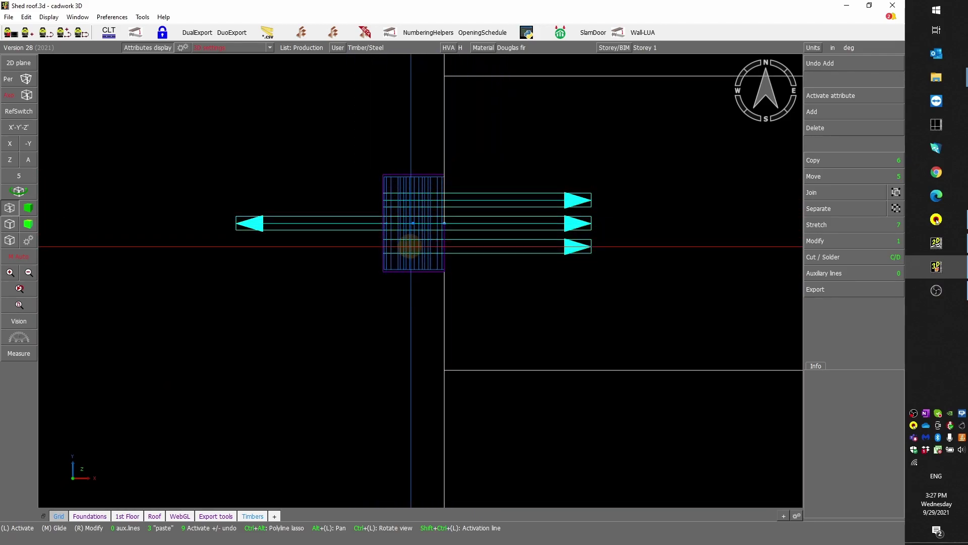
Step: Examine the connector's height and screw positions in 3D relative to the sloped post top and the purlin
left_click(29, 159)
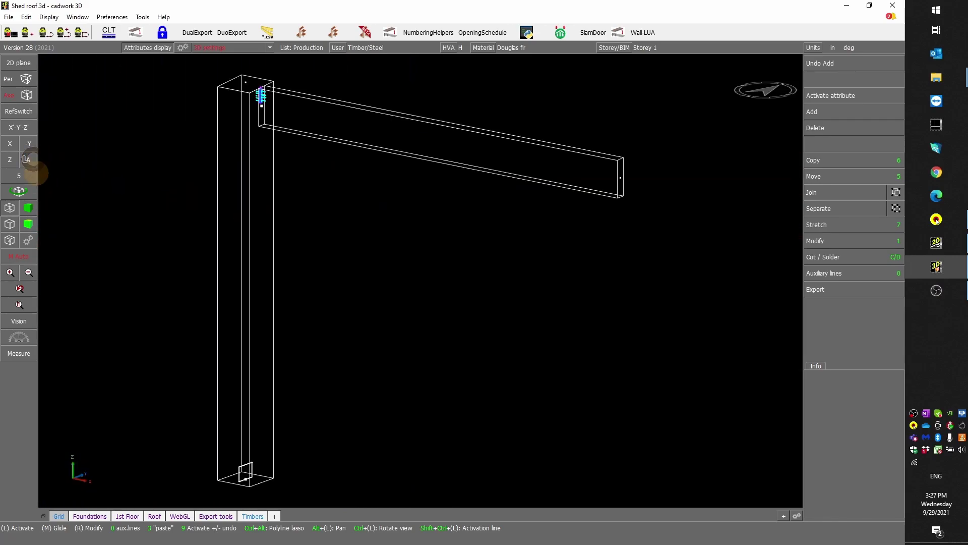
scroll(421, 281, "up", 5)
mouse_move(420, 281)
left_mouse_down("ctrl")
mouse_move(383, 305)
mouse_move(417, 277)
mouse_move(438, 281)
left_mouse_up("ctrl")
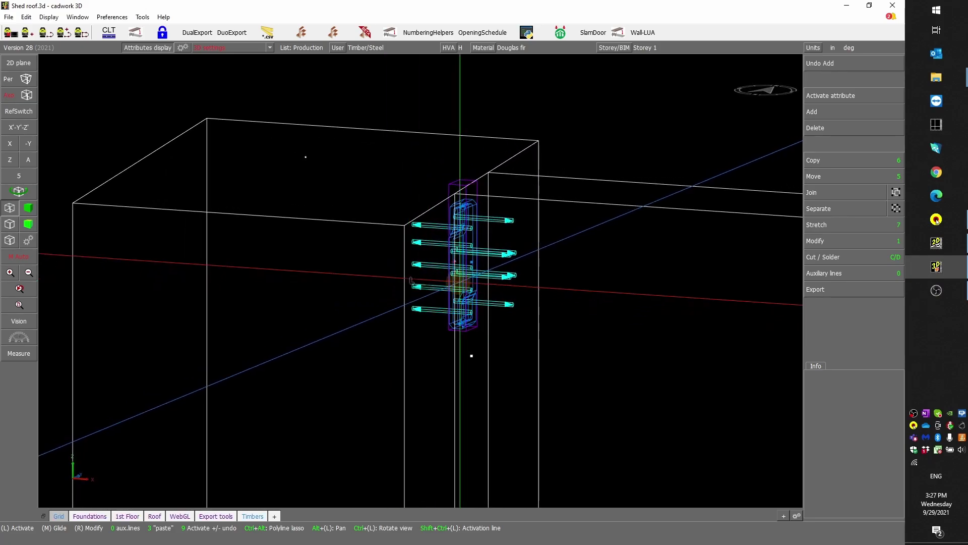
left_click(584, 204)
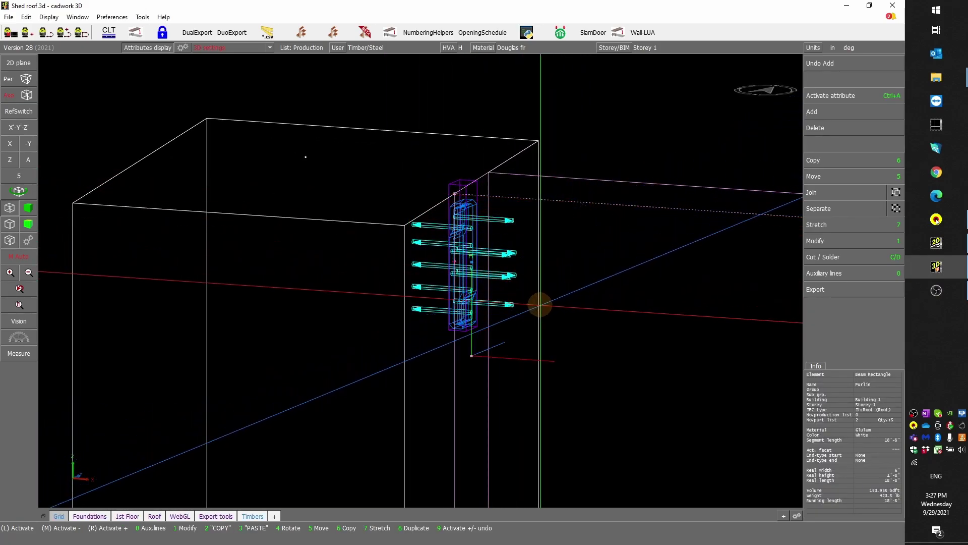
scroll(540, 305, "down", 5)
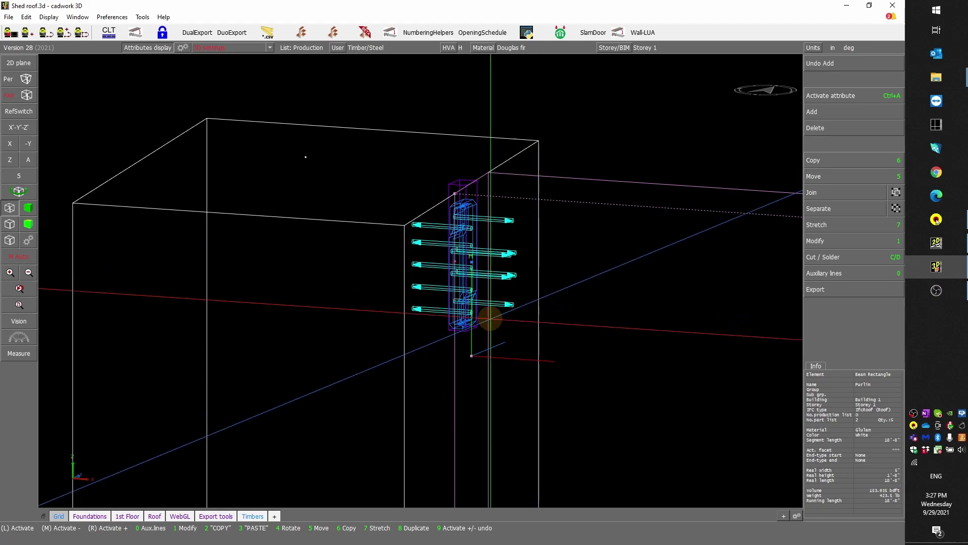
left_click_drag(388, 279, 433, 275, "ctrl")
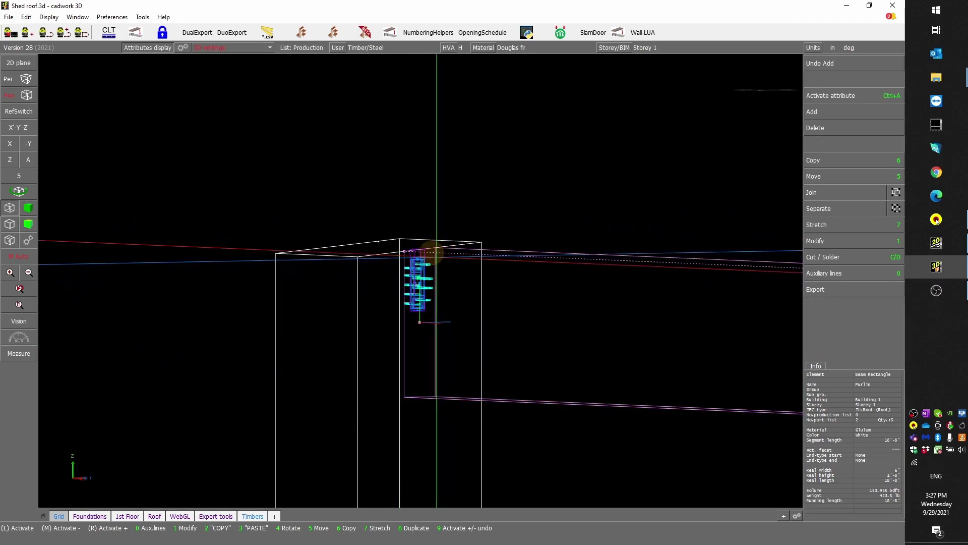
left_click_drag(399, 280, 422, 261, "ctrl")
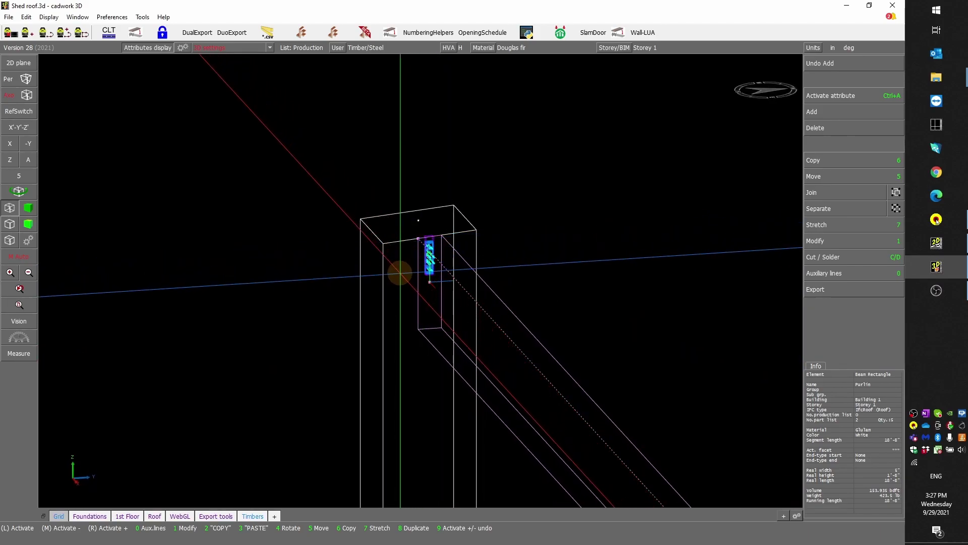
Step: Set up a 2D plane view on the post face that meets the purlin, showing the connector face-on
right_click(398, 272)
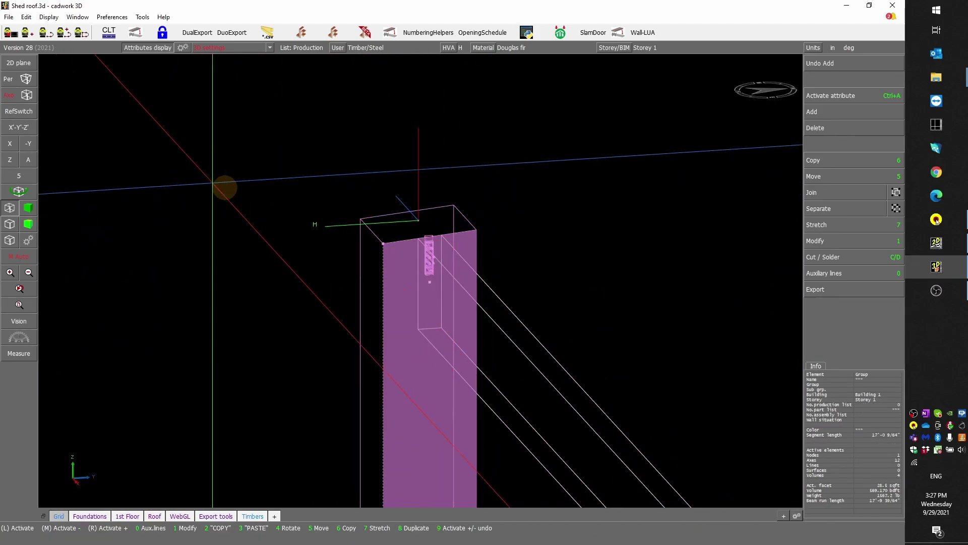
left_click(25, 62)
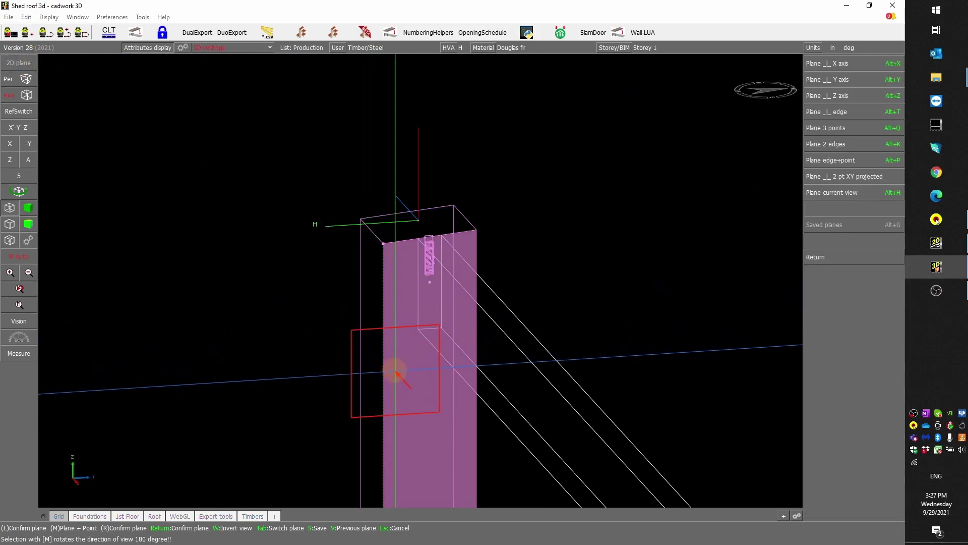
left_click(400, 370)
left_click(330, 171)
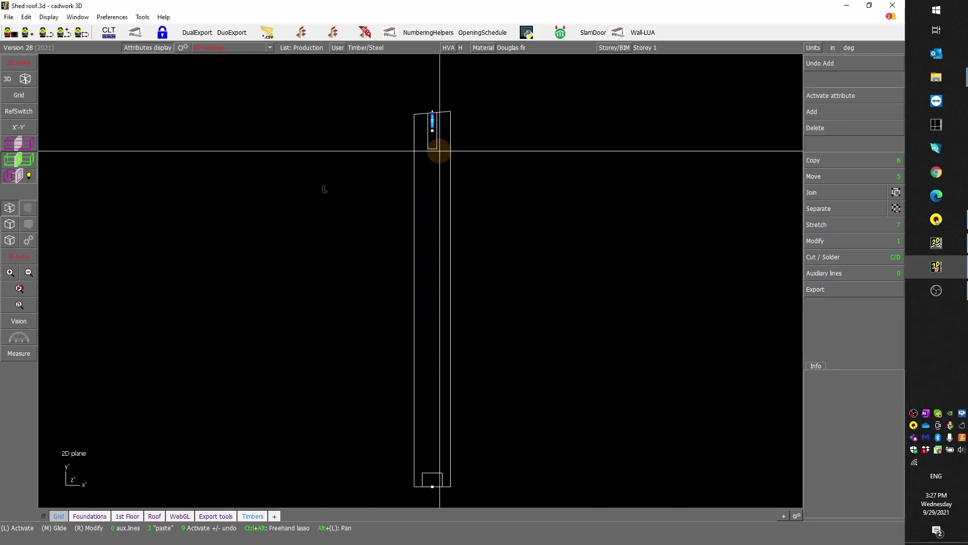
scroll(428, 141, "up", 2)
scroll(428, 270, "up", 3)
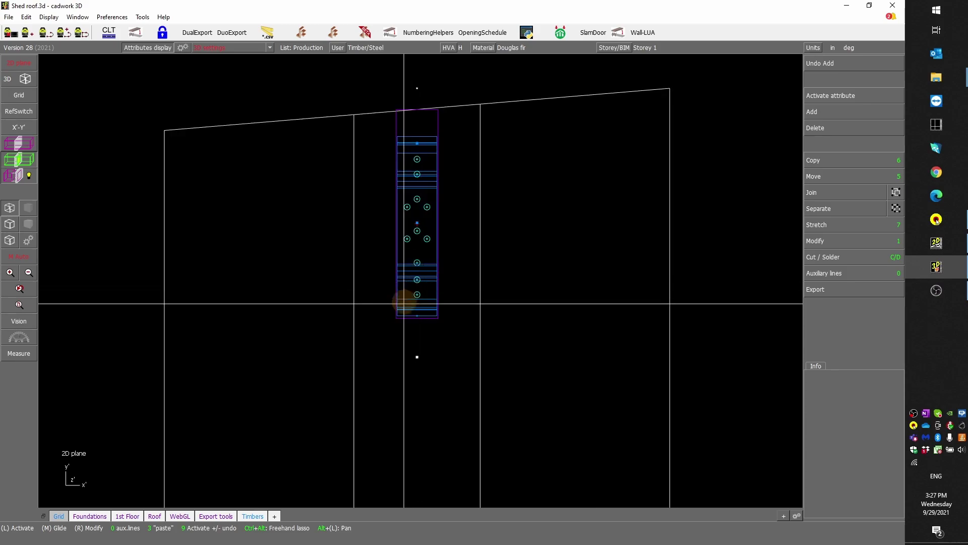
scroll(421, 283, "down", 2)
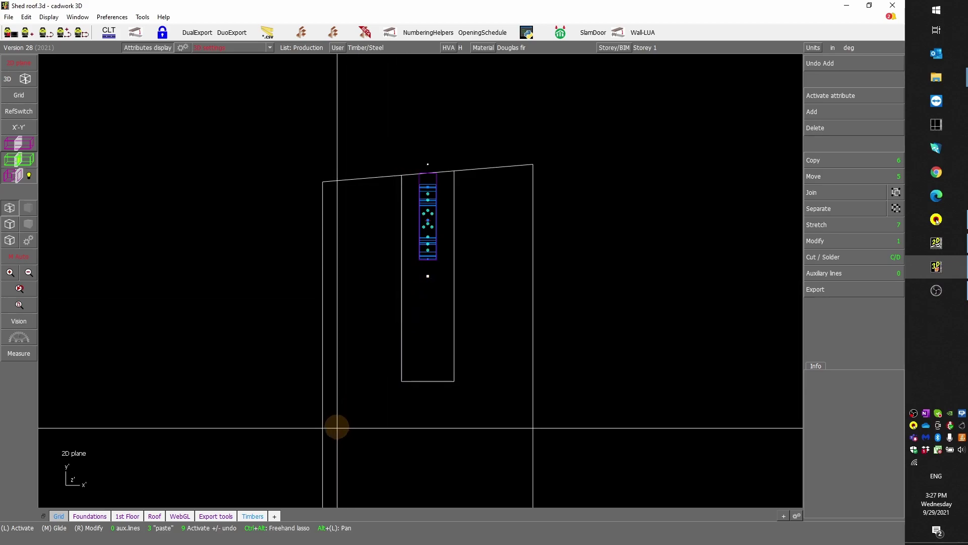
Step: Create a parallel auxiliary line 4 inches above the purlin's bottom edge
key("0")
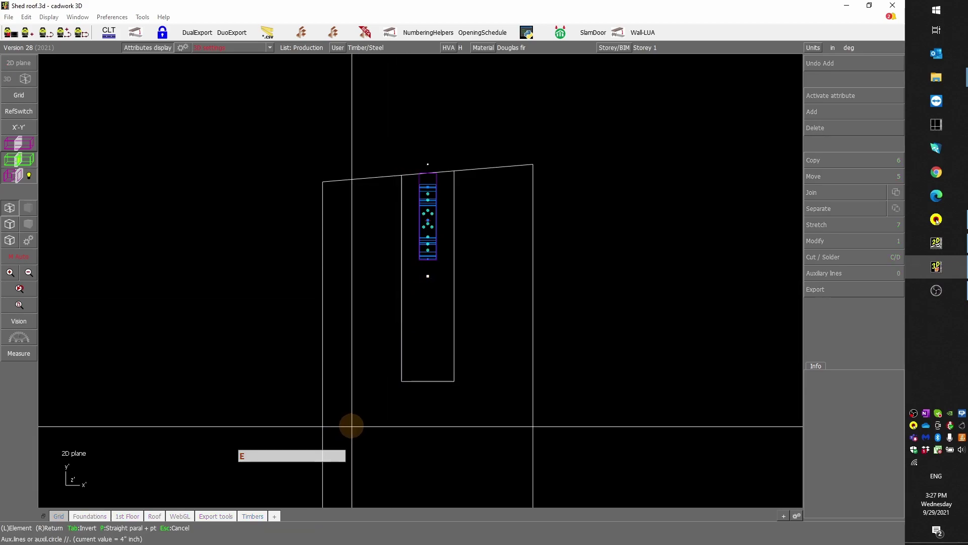
scroll(411, 410, "up", 2)
scroll(421, 280, "up", 2)
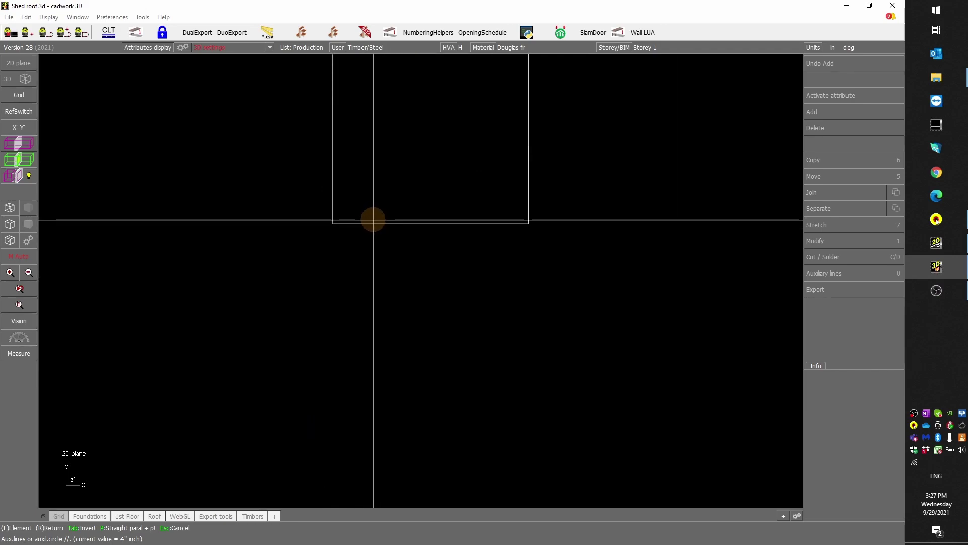
scroll(421, 280, "down", 3)
left_click(441, 221)
scroll(420, 281, "up", 2)
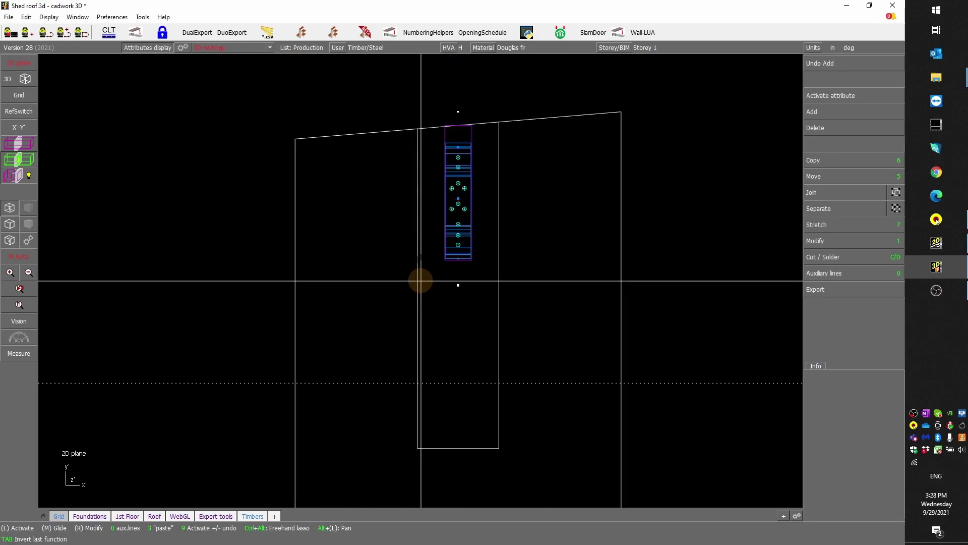
scroll(421, 281, "up", 2)
scroll(411, 316, "down", 2)
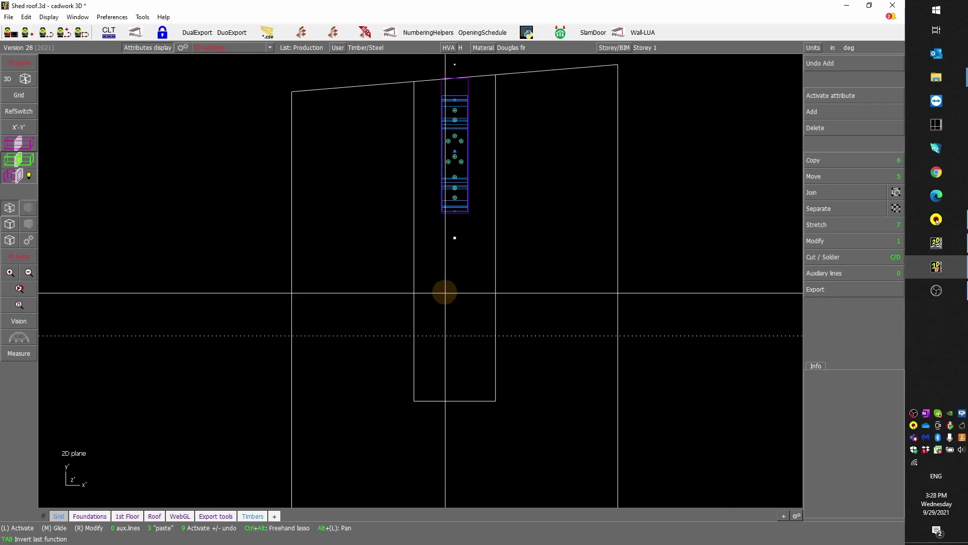
Step: Move the connector straight down along Y so its lower corner sits on the auxiliary line above the purlin's bottom edge
scroll(419, 279, "up", 4)
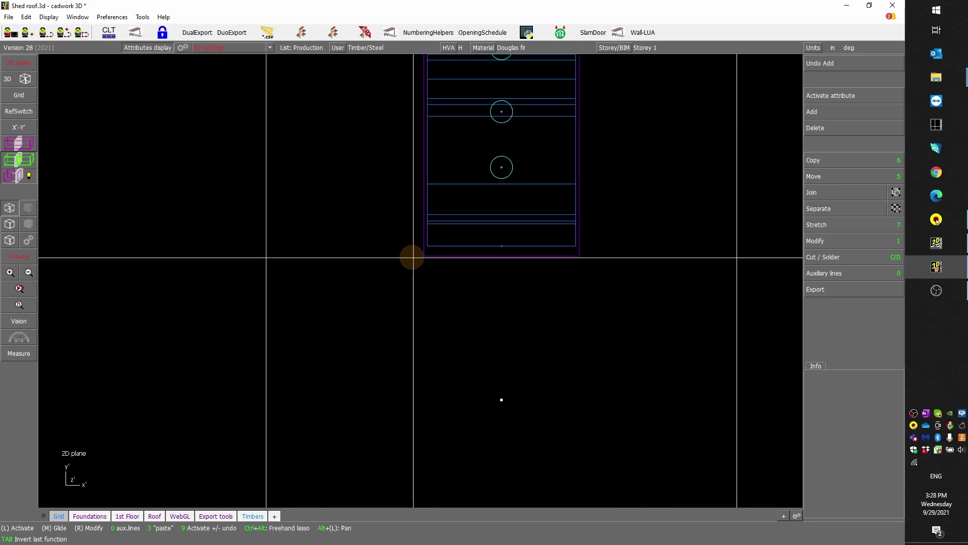
left_click(423, 255)
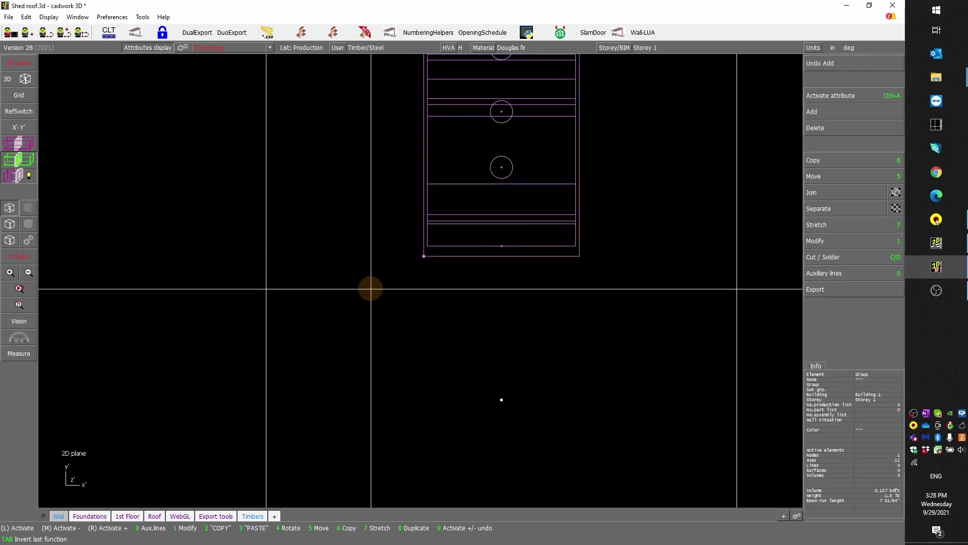
scroll(370, 289, "down", 4)
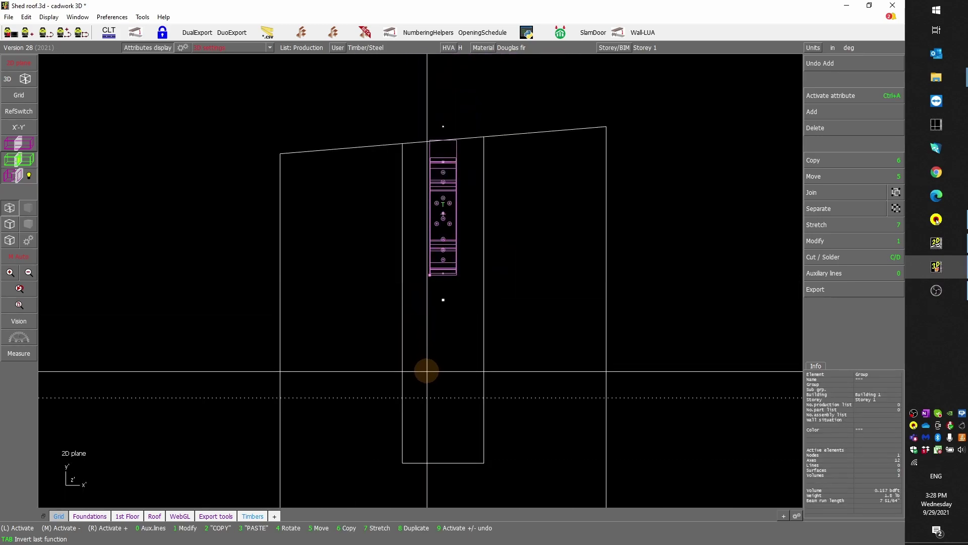
key("5")
key("y")
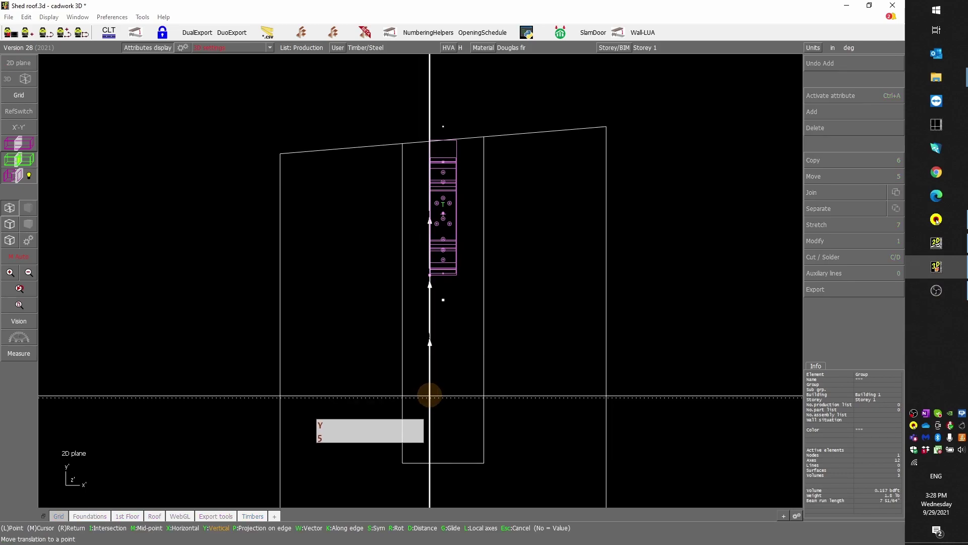
left_click(426, 394)
left_click(333, 418)
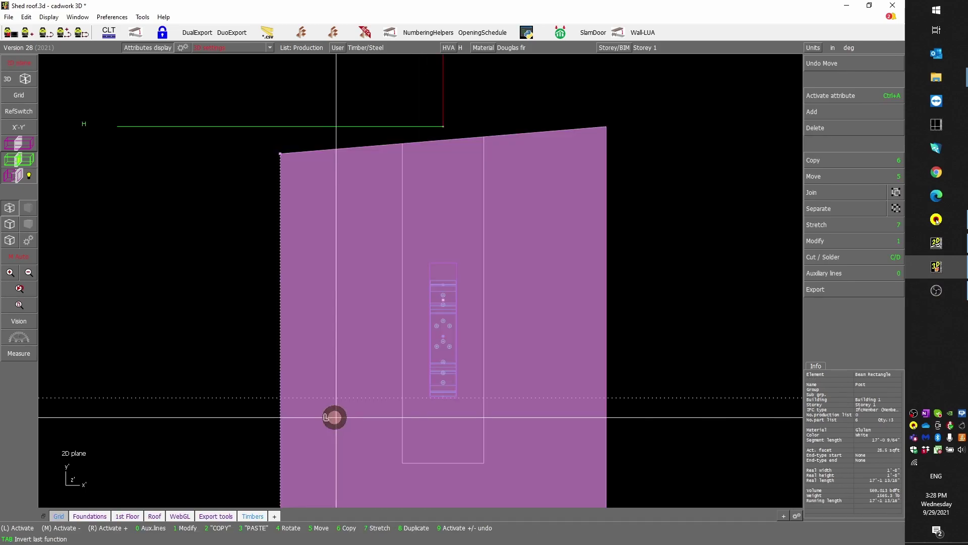
middle_click(432, 304)
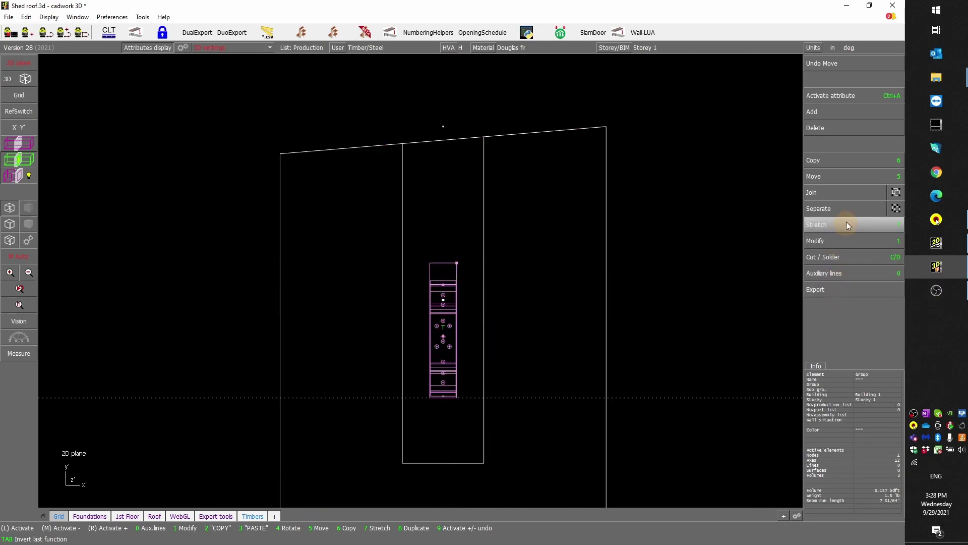
Step: Suspend the connector's grouping and select only its violet auxiliary extrusion by the upper corner
left_click(429, 263)
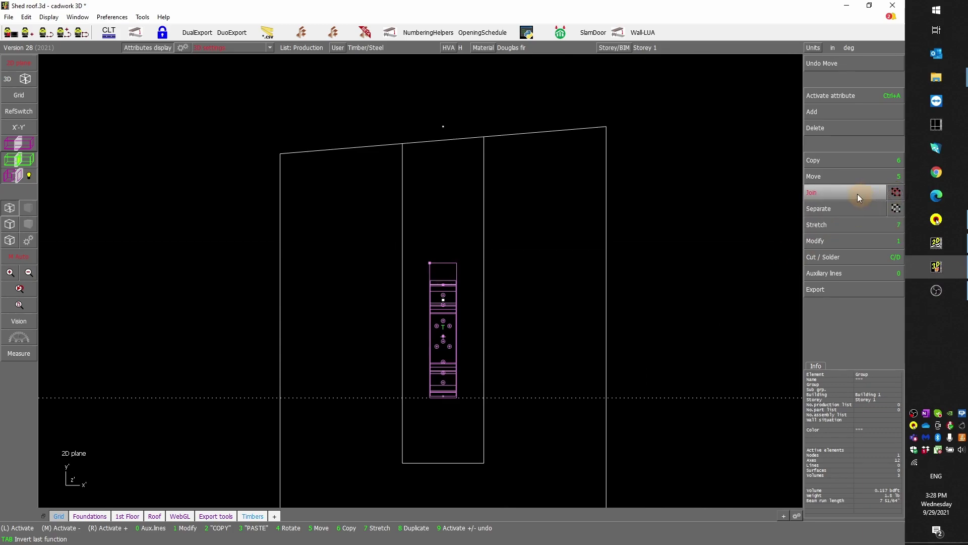
left_click(448, 267)
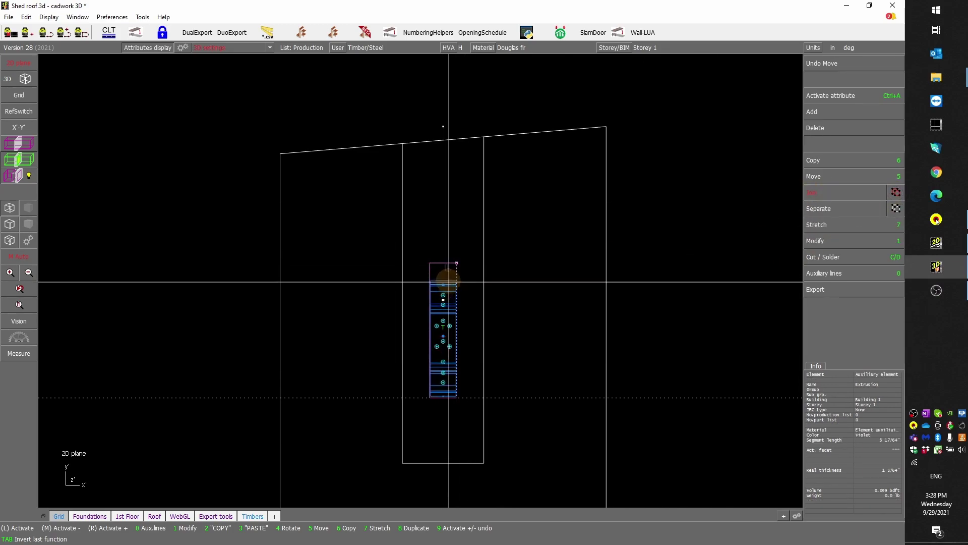
scroll(451, 272, "up", 3)
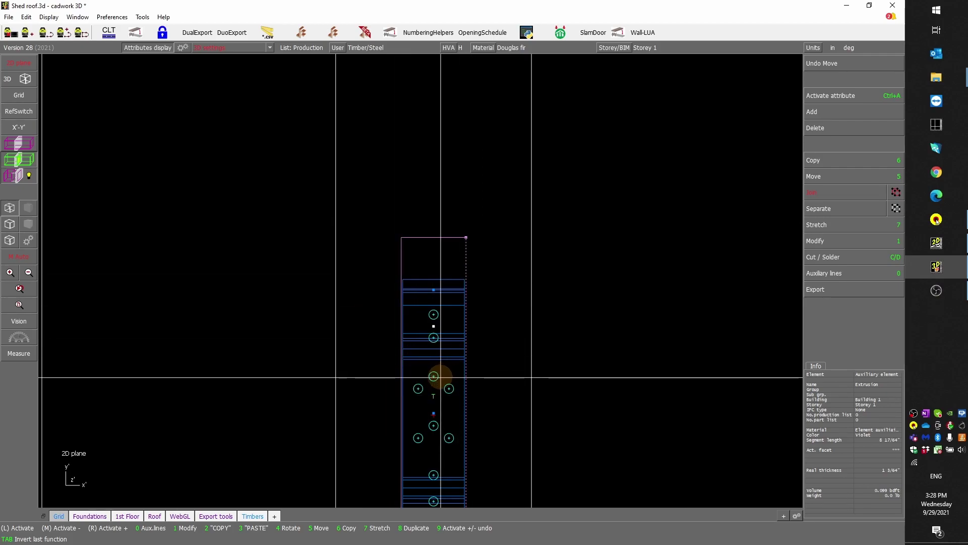
left_click(844, 417)
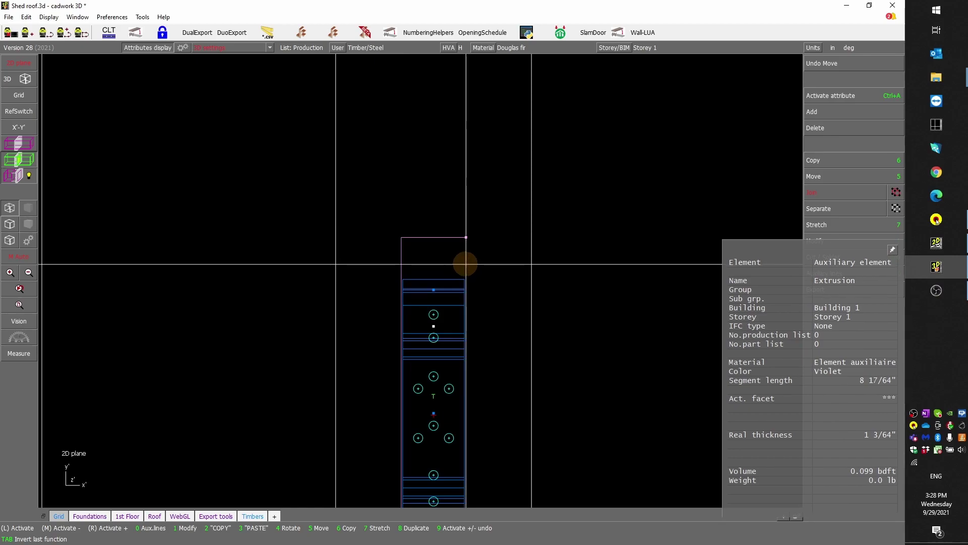
scroll(460, 264, "down", 4)
scroll(441, 265, "up", 5)
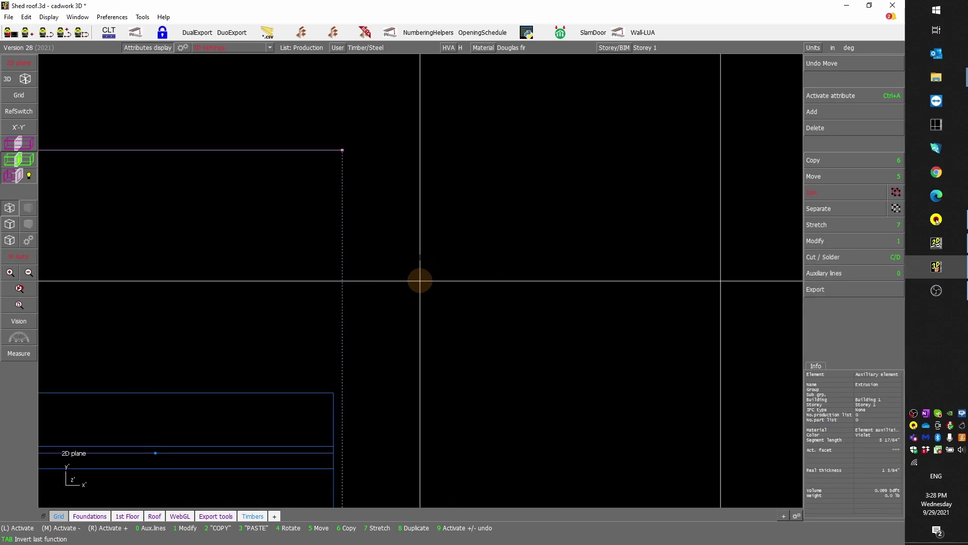
scroll(342, 220, "down", 5)
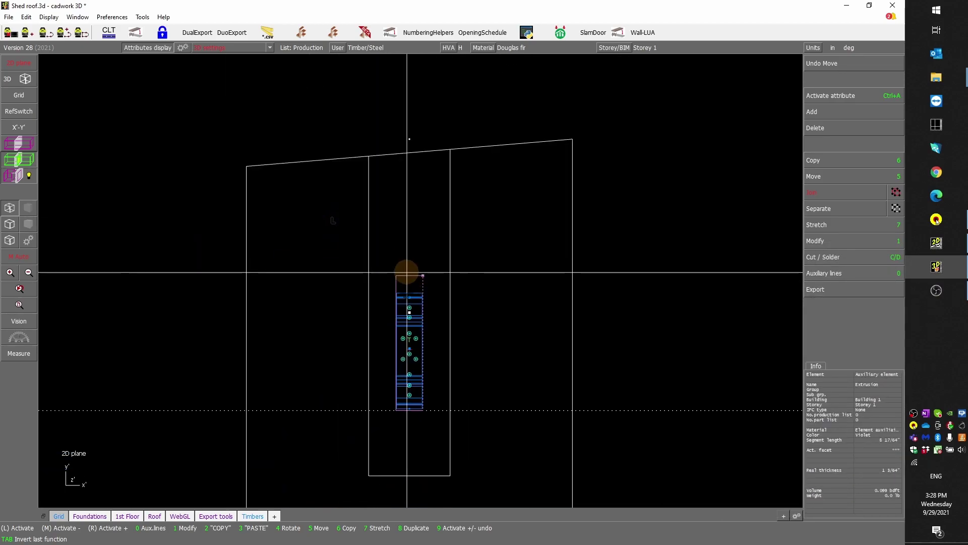
Step: Stretch the auxiliary extrusion's upper end vertically to the sloped top edge of the post and purlin
key("7")
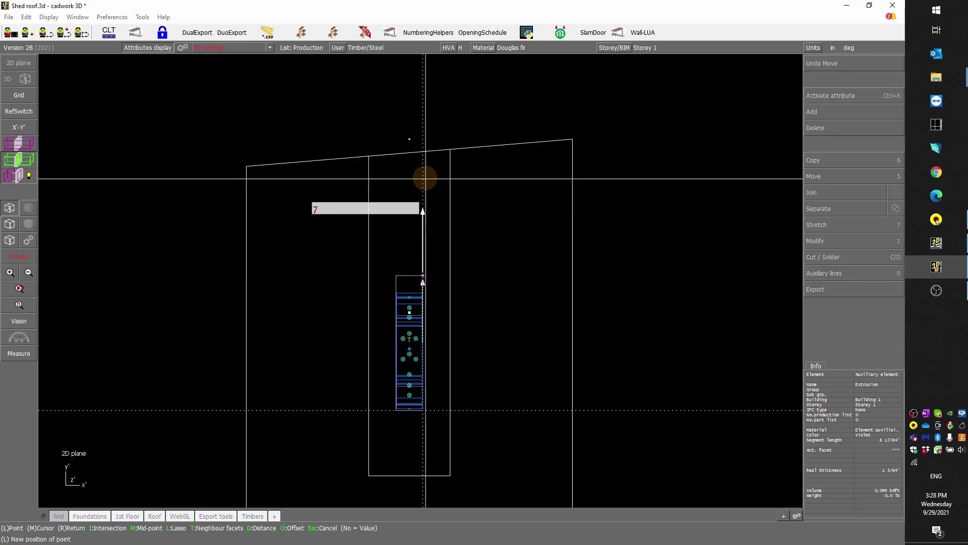
scroll(422, 151, "up", 4)
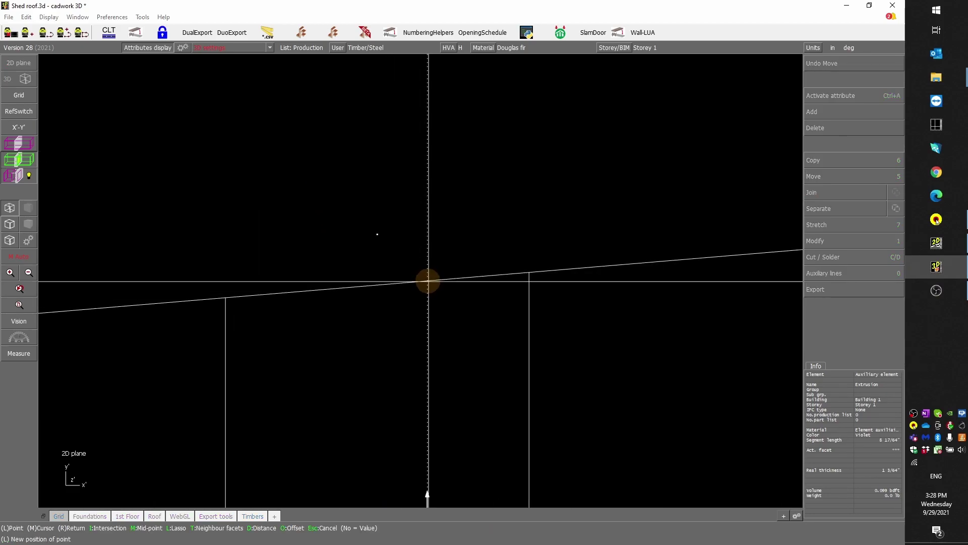
left_click(428, 281)
scroll(391, 319, "down", 4)
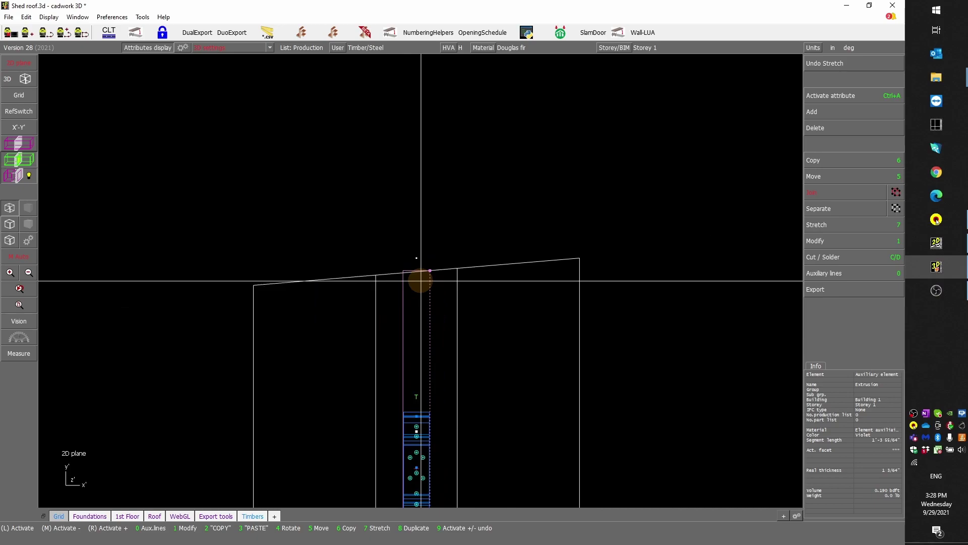
scroll(411, 301, "up", 3)
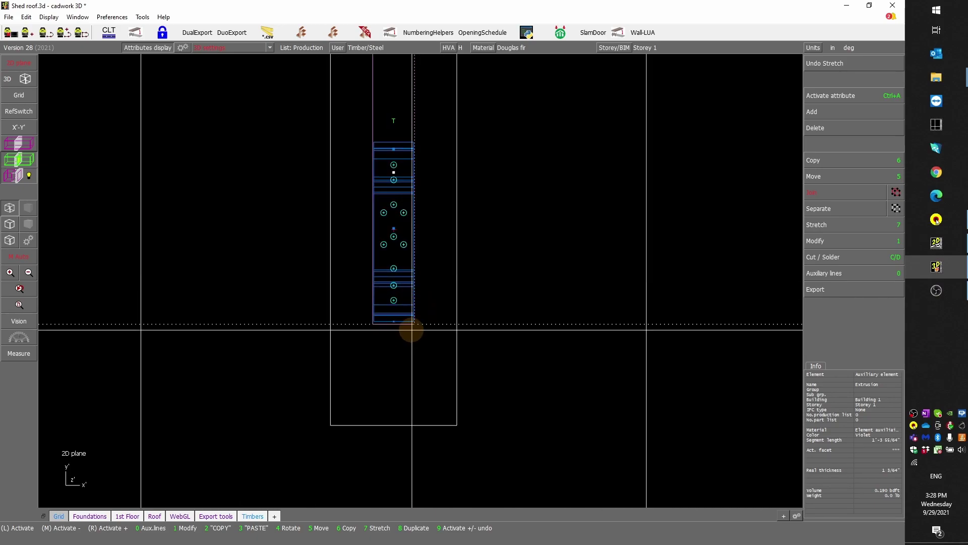
scroll(418, 282, "up", 2)
scroll(421, 280, "down", 3)
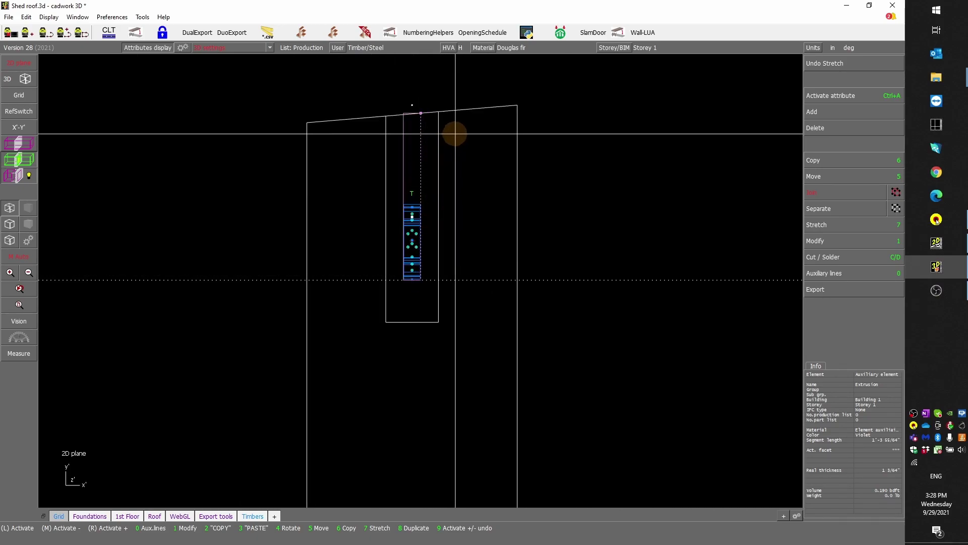
scroll(428, 114, "up", 3)
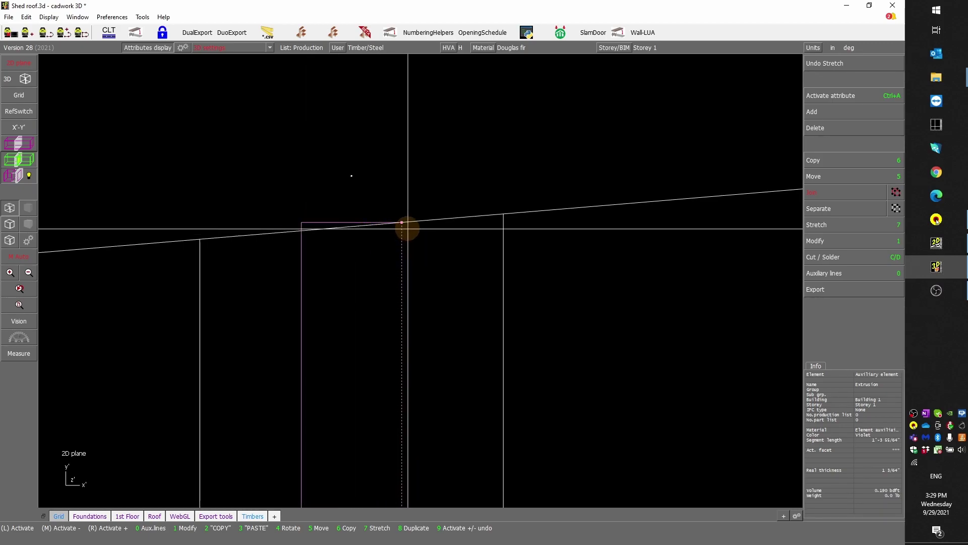
Step: Isolate the two Gigant 180 steel plates in a shaded 3D side view and examine how they hook together
left_click(31, 112)
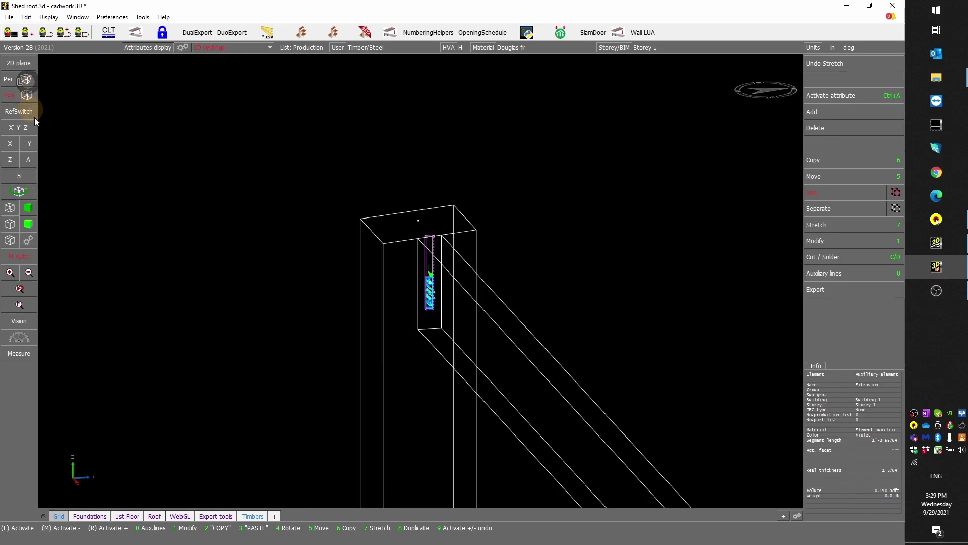
middle_click_drag(306, 309, 419, 279, "ctrl")
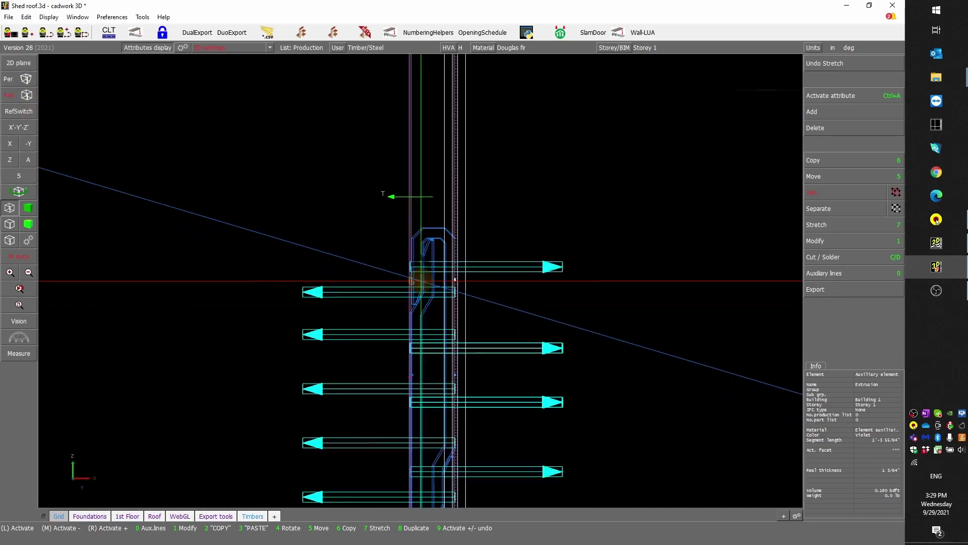
scroll(418, 279, "up", 3)
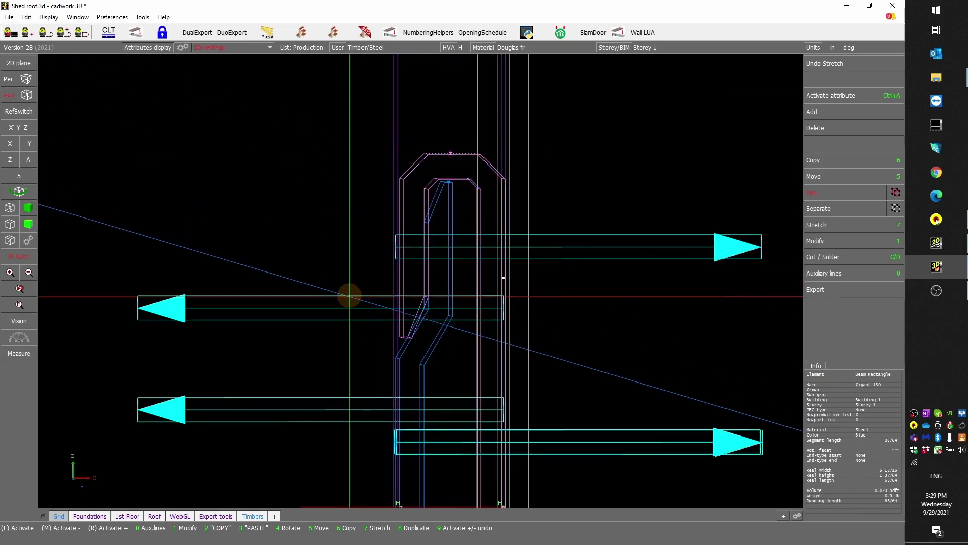
scroll(422, 281, "down", 4)
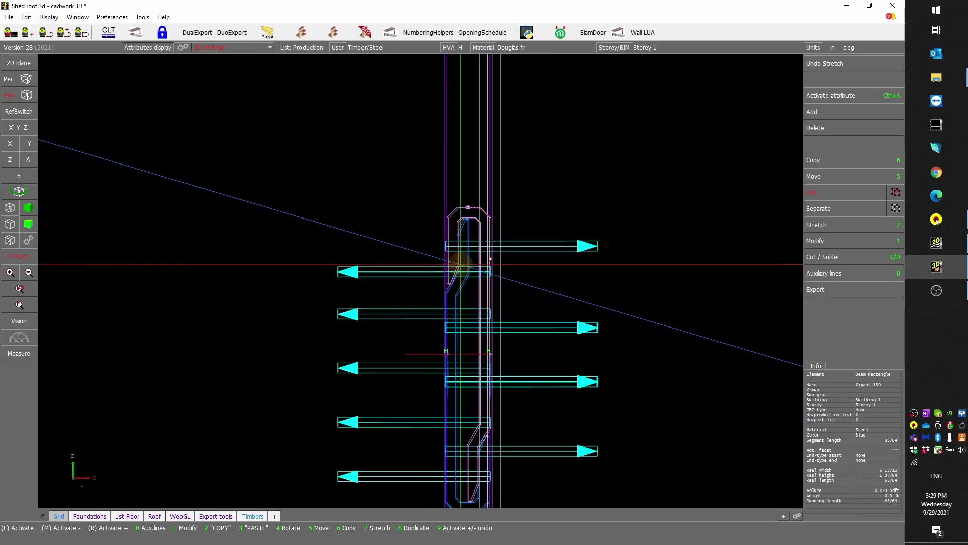
right_click(456, 265)
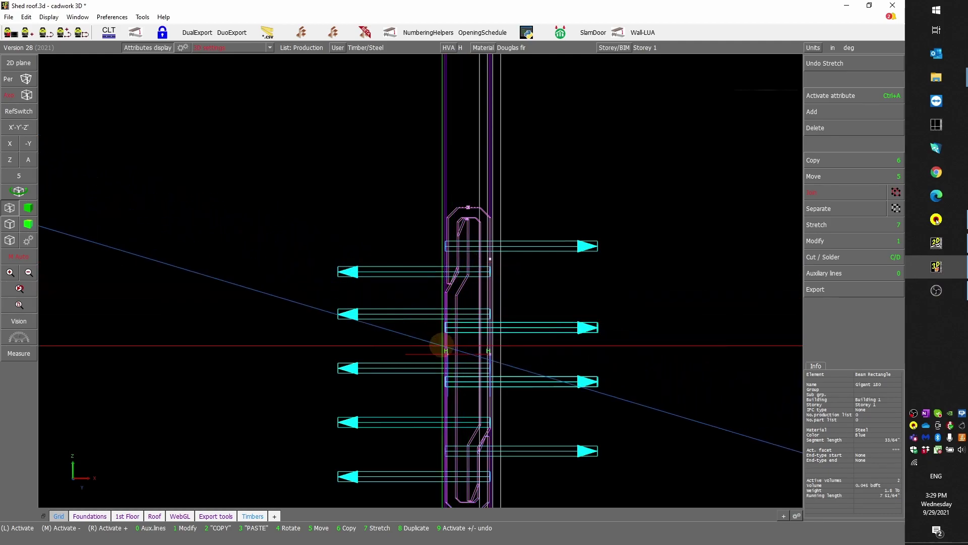
key("KP_Divide")
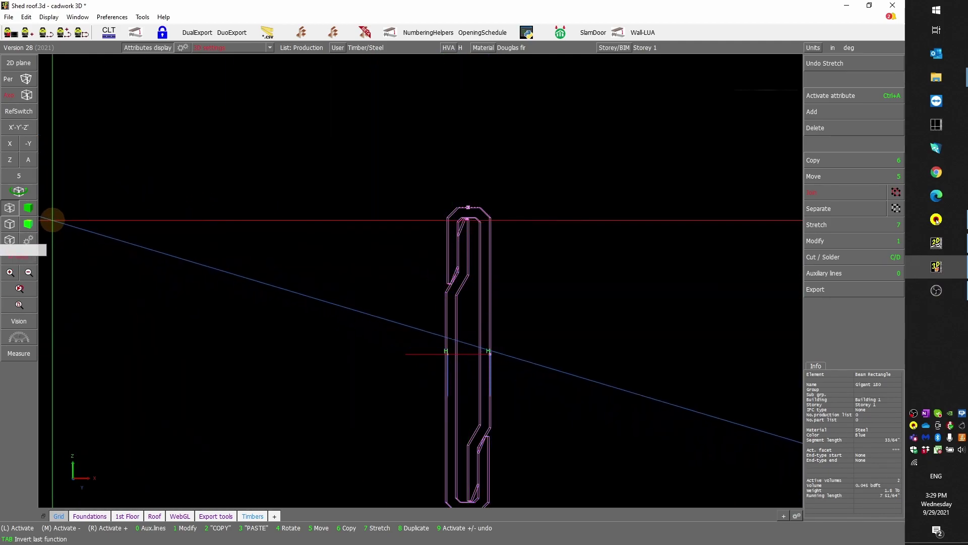
left_click(29, 207)
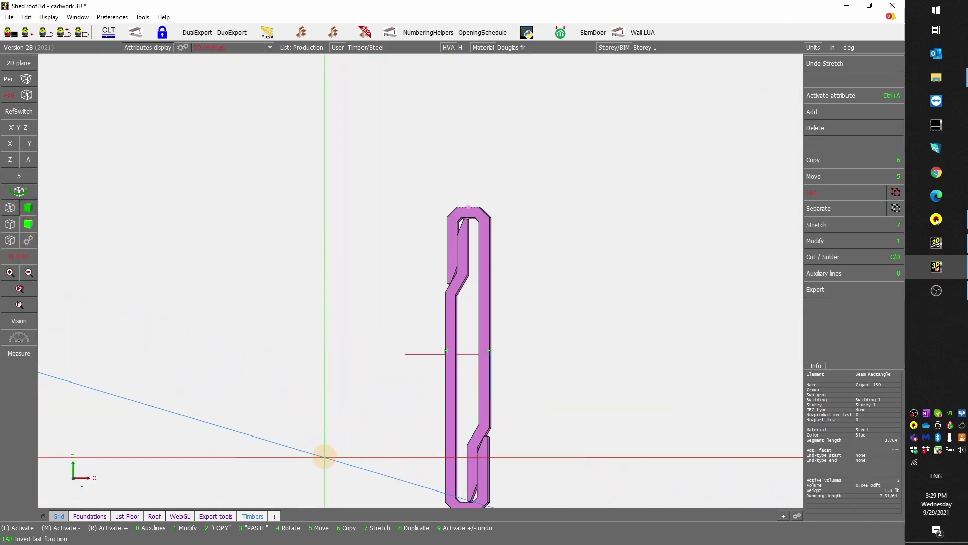
left_click(487, 331)
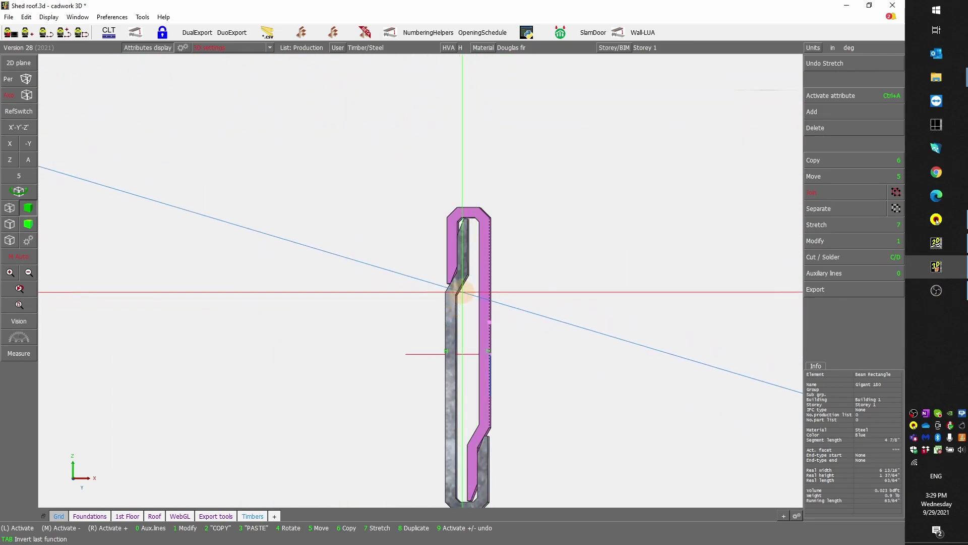
left_click(445, 309)
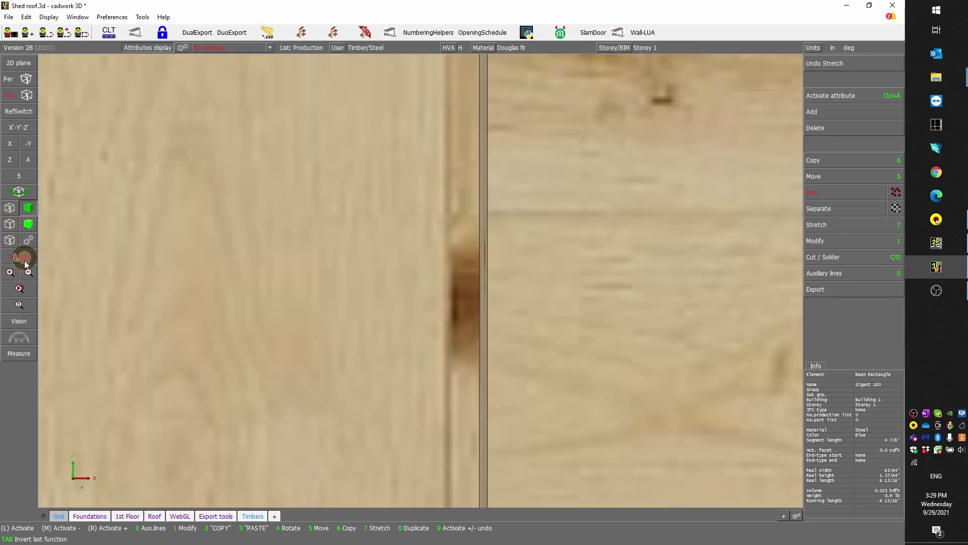
Step: Bring back the post and purlin in a 3D wireframe, select the whole connector and reactivate its grouping
left_click(421, 281)
mouse_move(421, 281)
left_mouse_down("ctrl")
mouse_move(410, 281)
mouse_move(428, 280)
left_mouse_up("ctrl")
scroll(427, 280, "down", 2)
left_click_drag(288, 415, 627, 172)
scroll(596, 205, "down", 2)
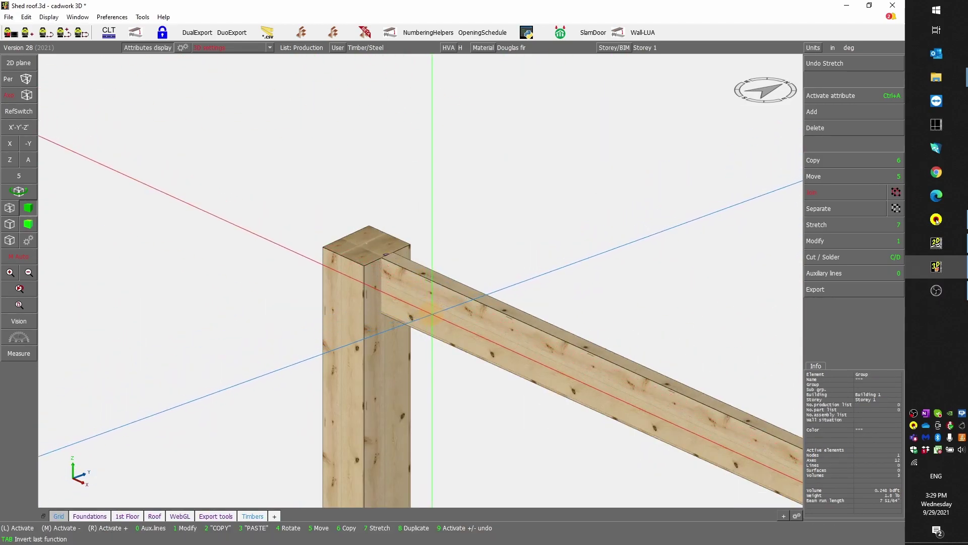
left_click(11, 208)
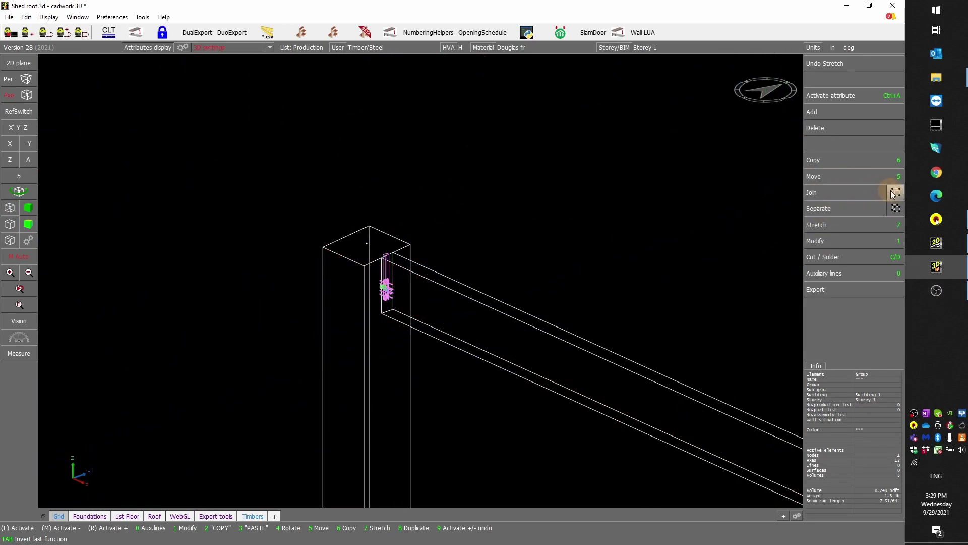
Step: Mirror-copy the connector to the purlin's other end about a plane perpendicular to X at the purlin's midpoint, and deselect it
scroll(371, 296, "down", 3)
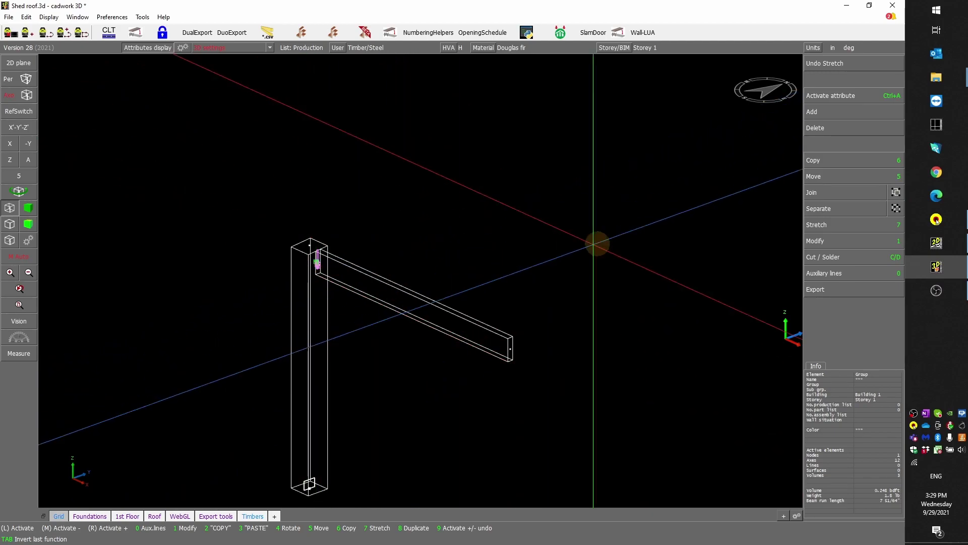
scroll(318, 273, "up", 5)
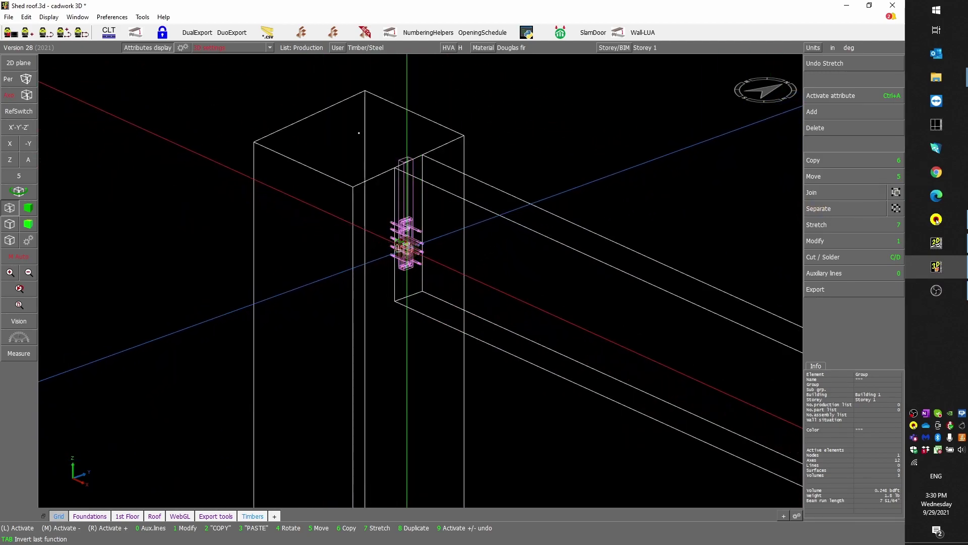
scroll(399, 250, "down", 3)
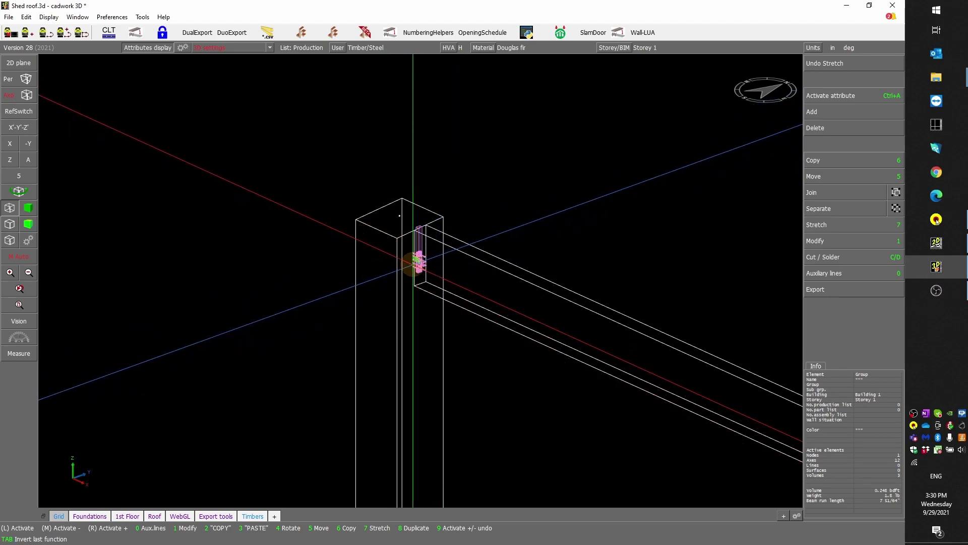
scroll(428, 284, "down", 2)
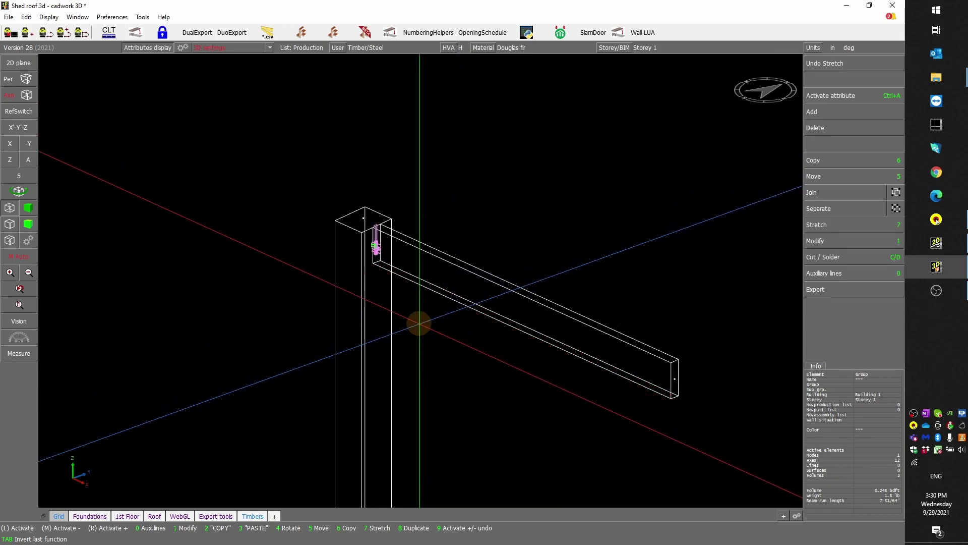
key("6")
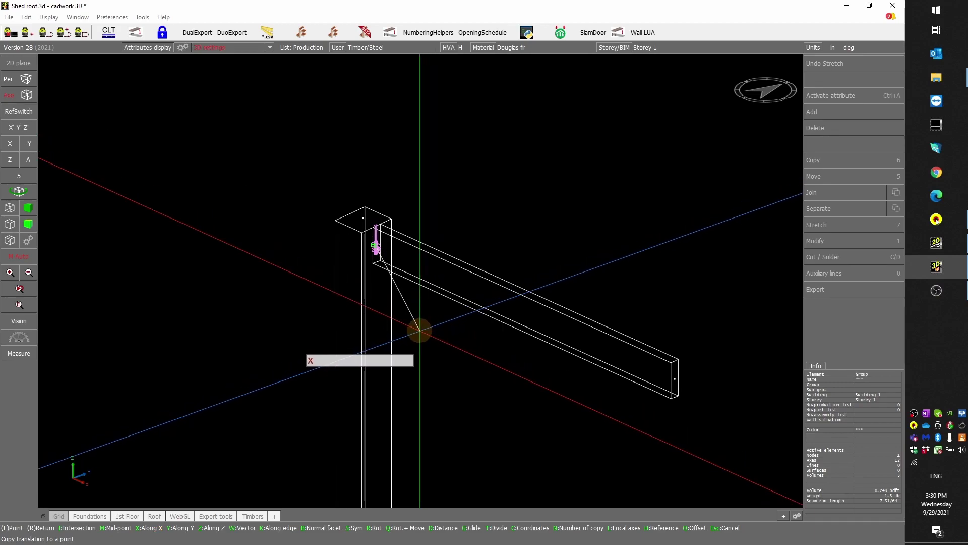
key("x")
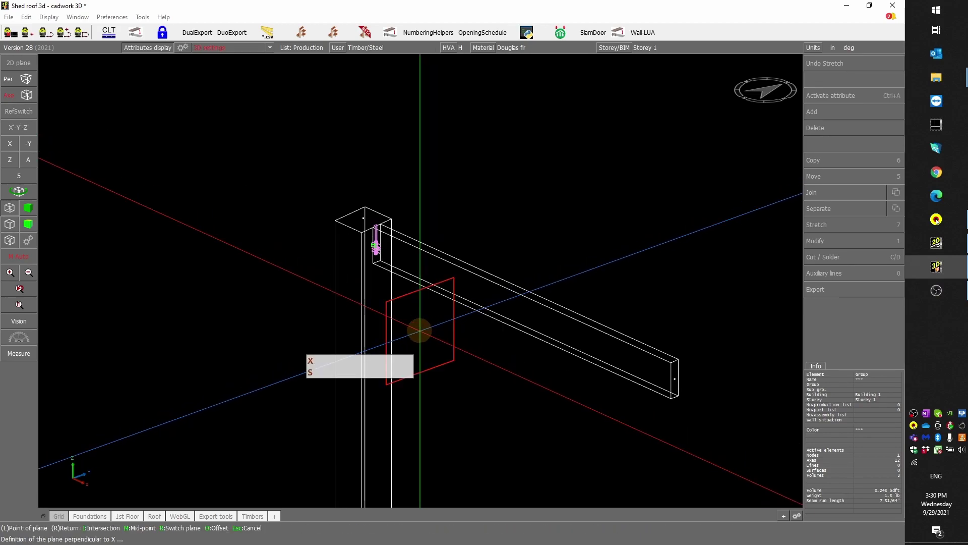
key("m")
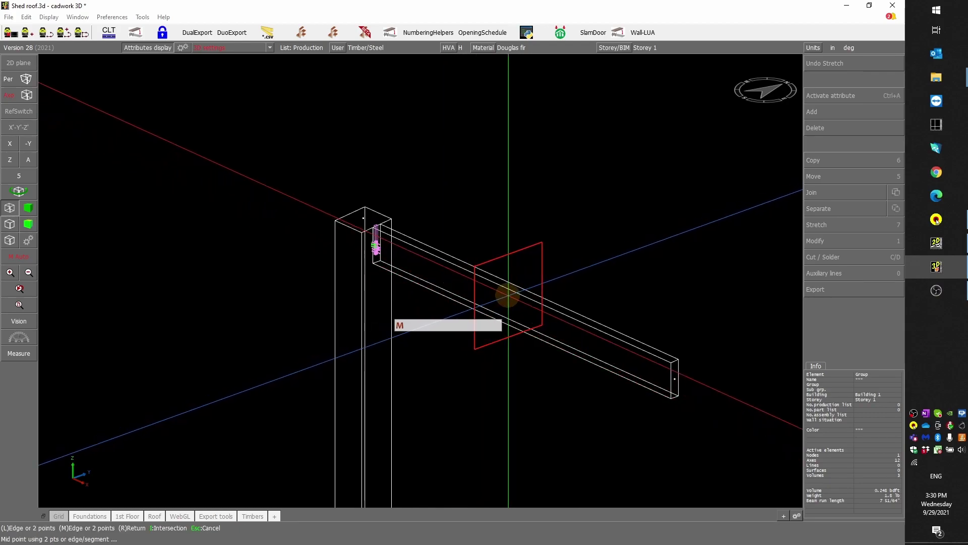
left_click(510, 292)
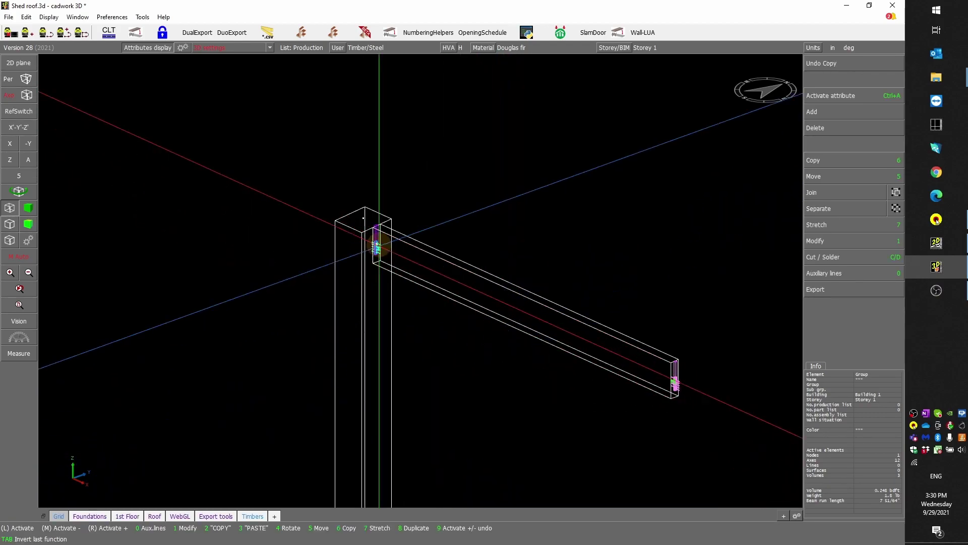
scroll(670, 378, "up", 6)
scroll(418, 270, "down", 5)
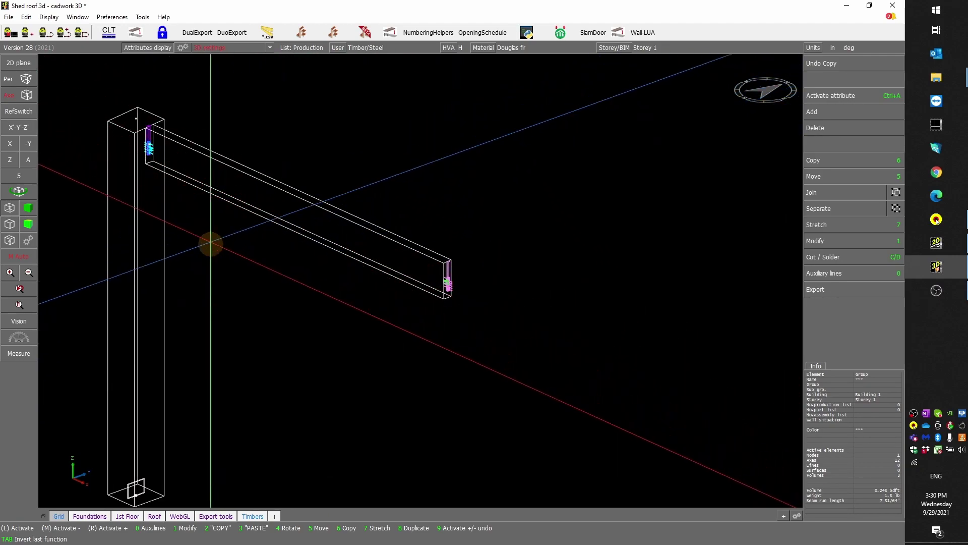
left_click(212, 277)
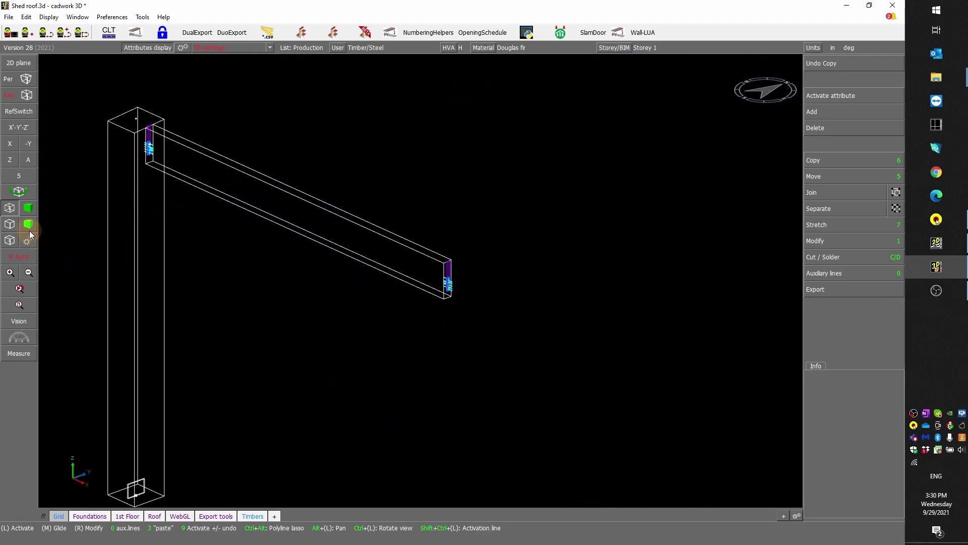
Step: Show the whole shed shaded, select all roof panels sharing the CLT material and hide them
left_click(29, 207)
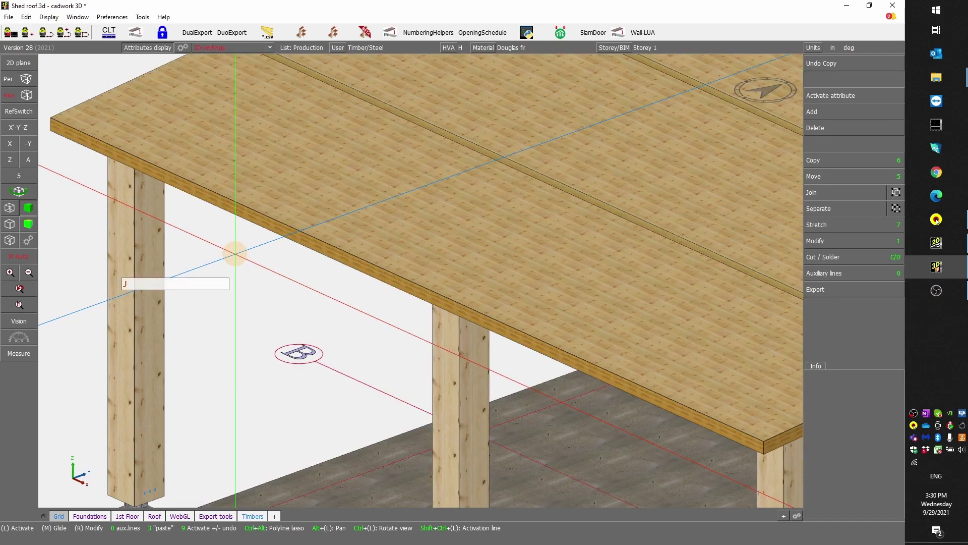
scroll(422, 280, "down", 3)
left_click(427, 237)
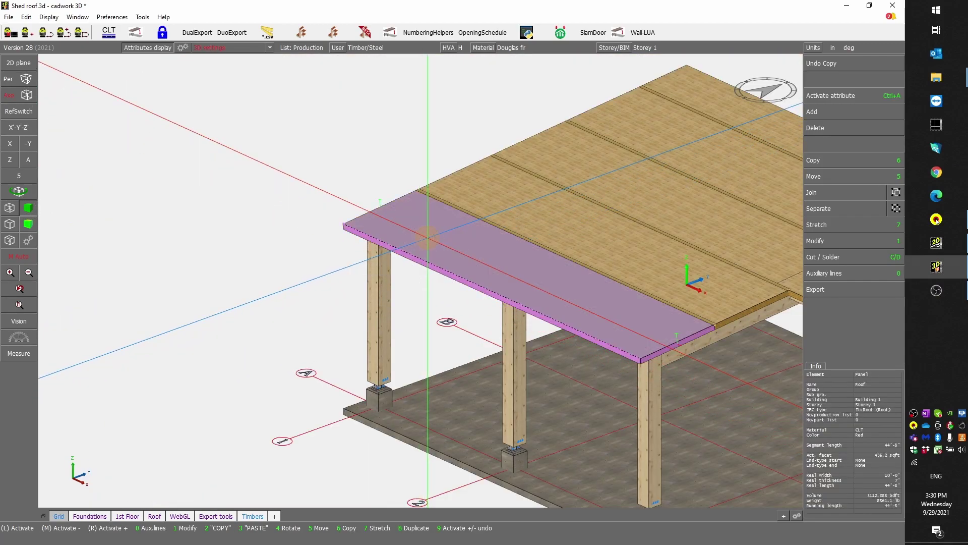
key("ctrl+a")
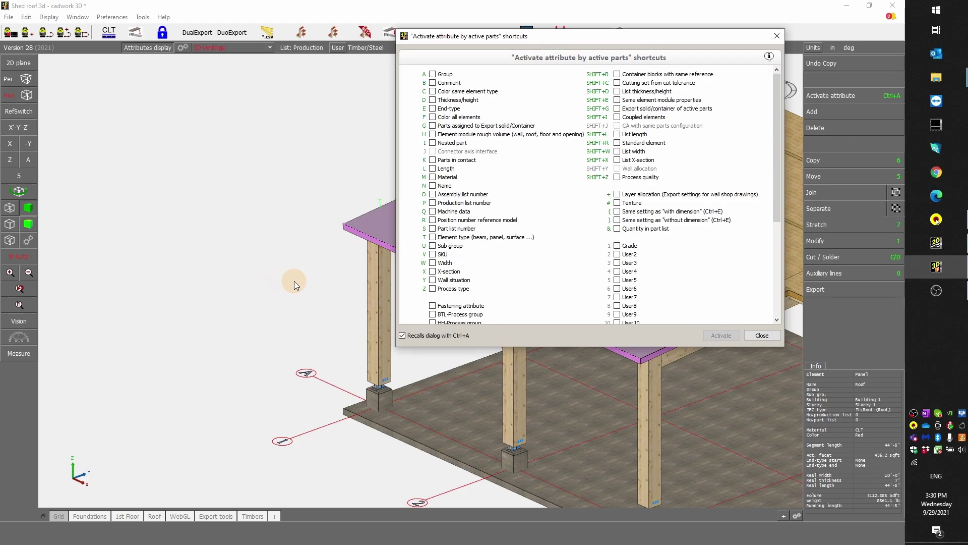
key("m")
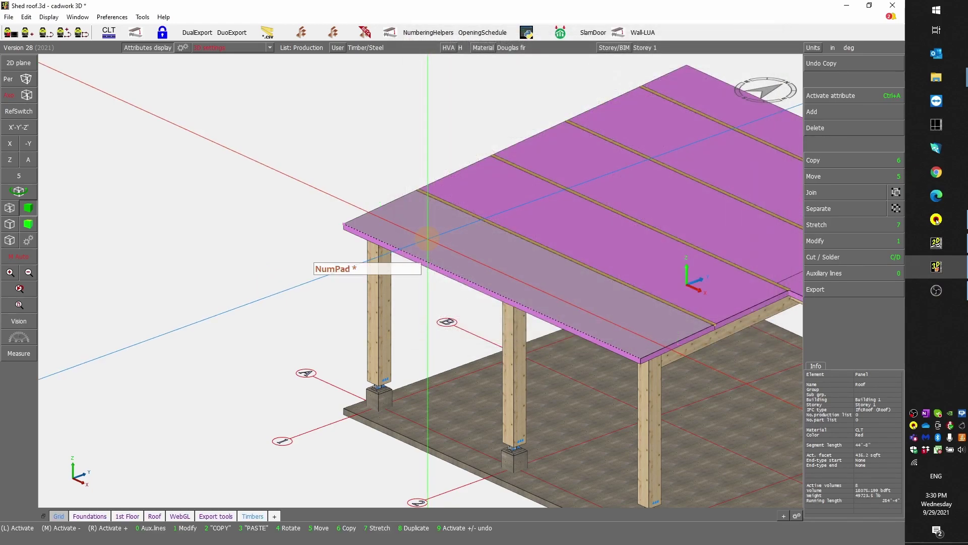
key("i")
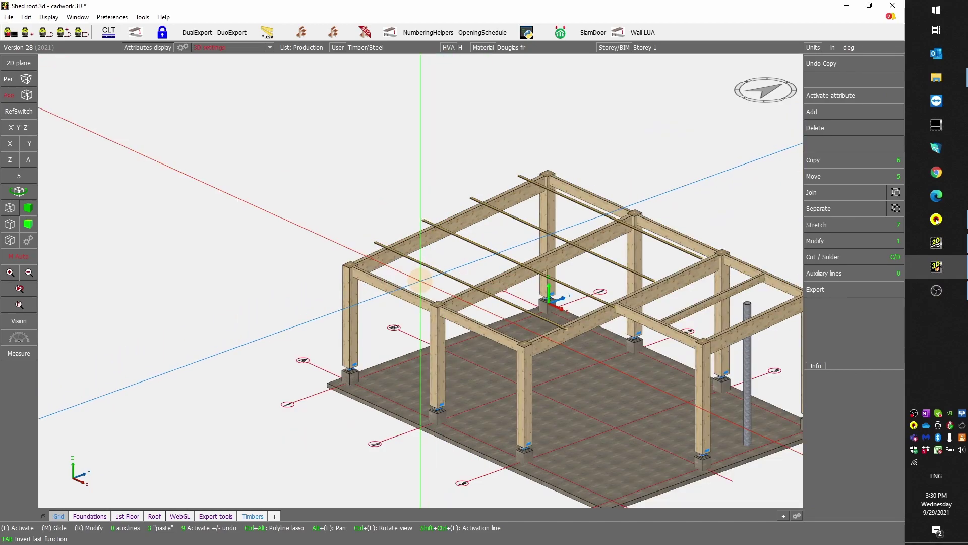
Step: Return to wireframe and select the two connectors at both ends of the front purlin between the first two posts
scroll(421, 278, "up", 3)
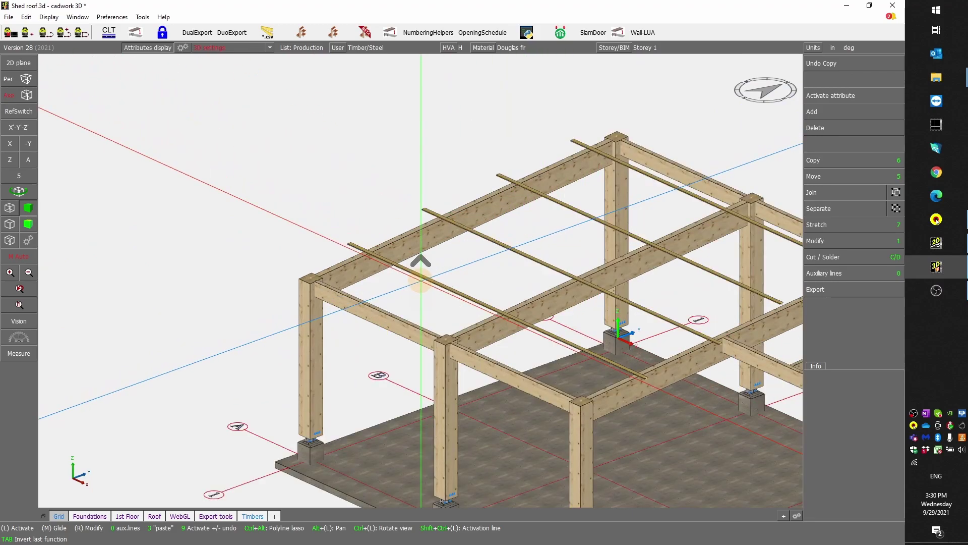
scroll(421, 278, "up", 4)
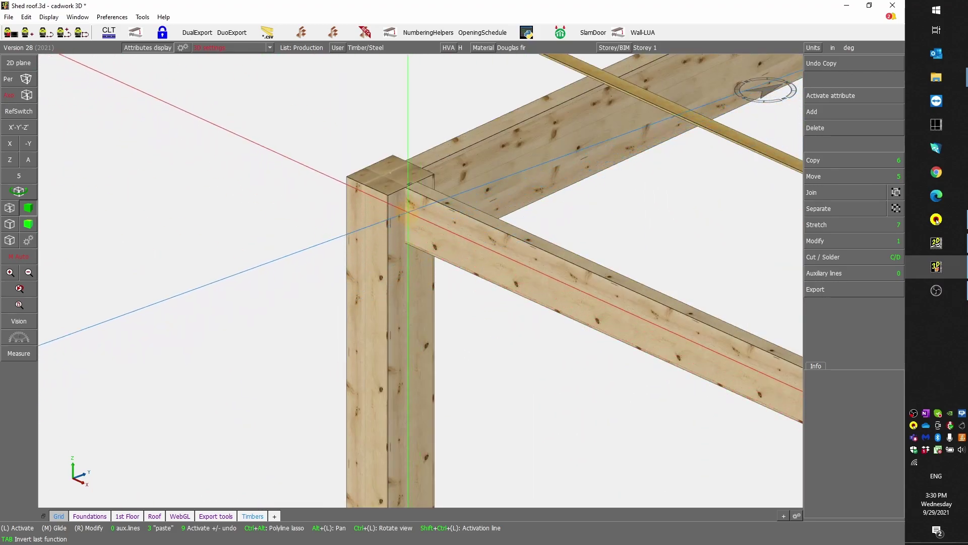
left_click(10, 208)
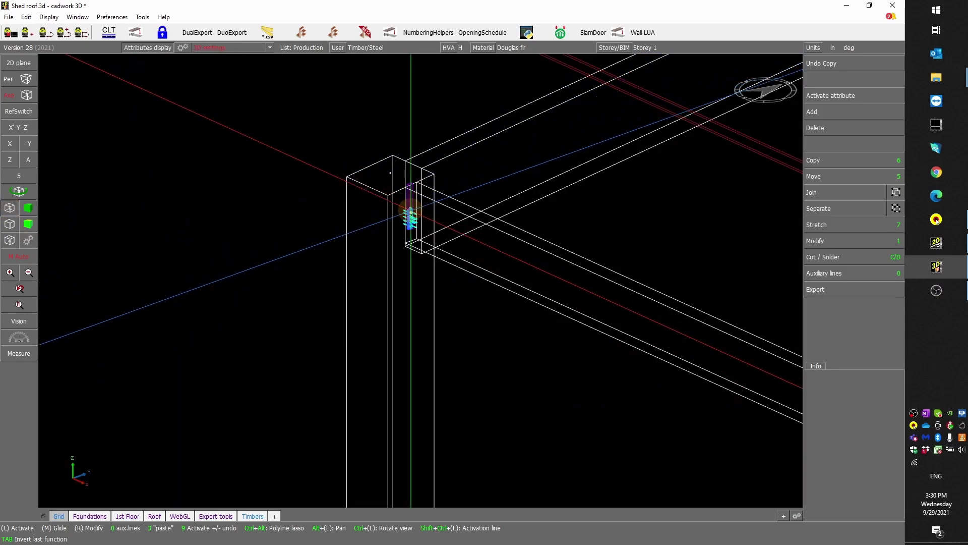
scroll(406, 222, "down", 3)
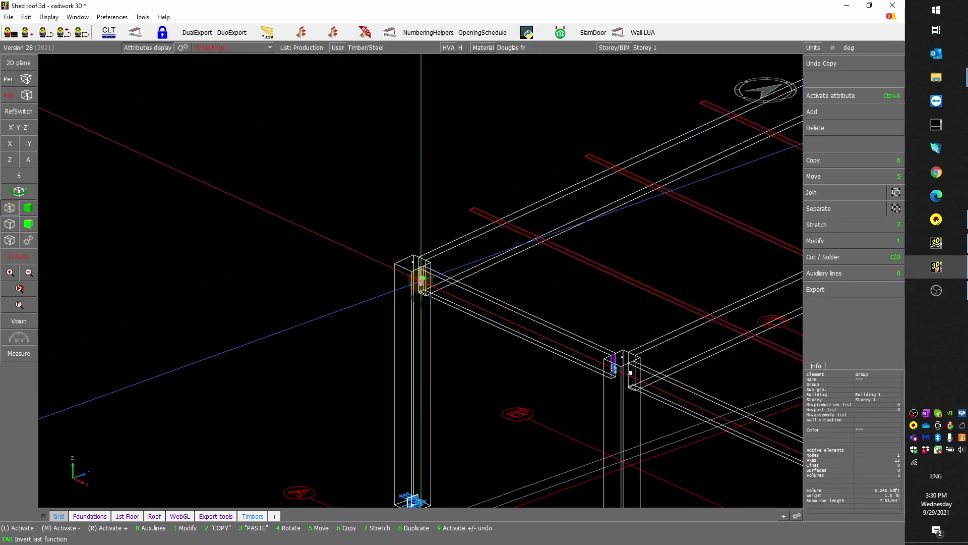
scroll(608, 365, "up", 3)
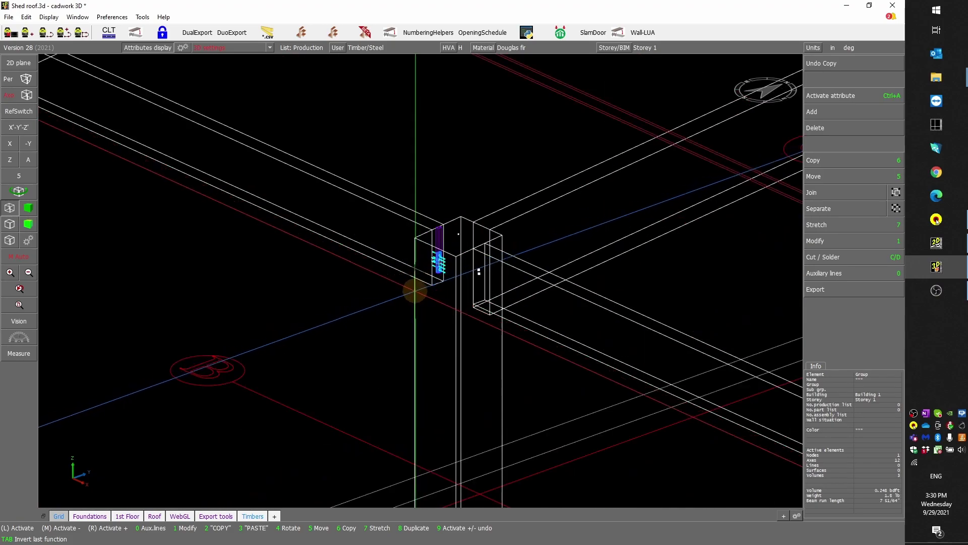
scroll(400, 282, "down", 5)
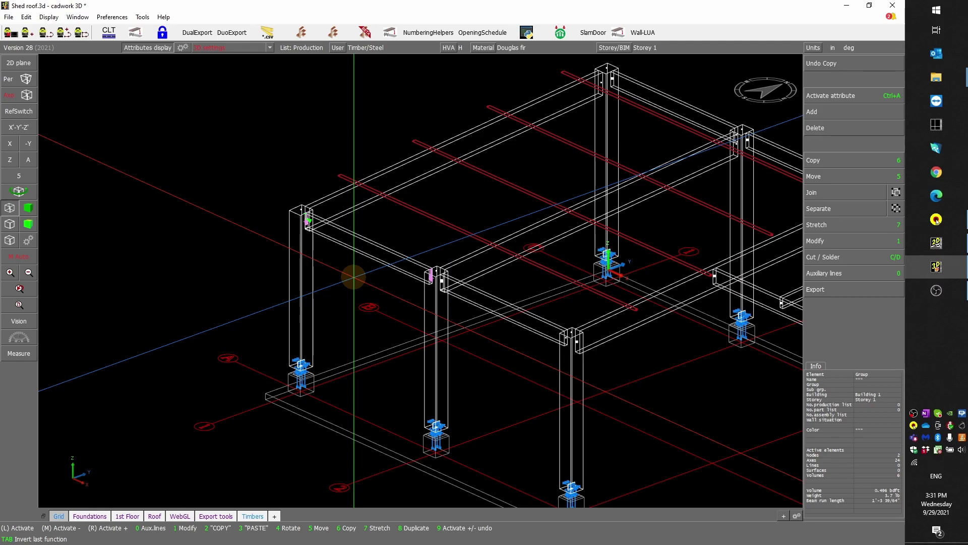
Step: Copy both connectors by reference, using the first front purlin as reference and the other purlins parallel to it as targets
key("6")
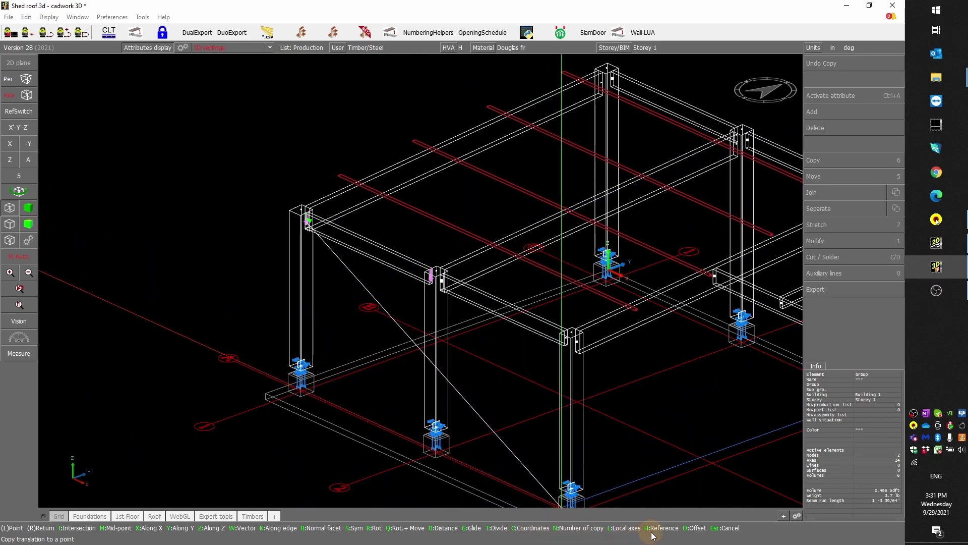
key("h")
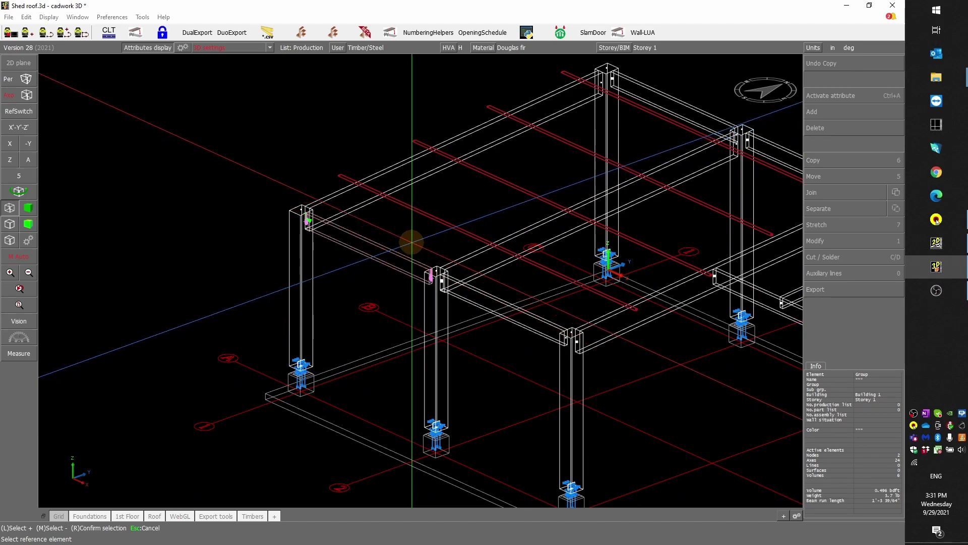
left_click(276, 326)
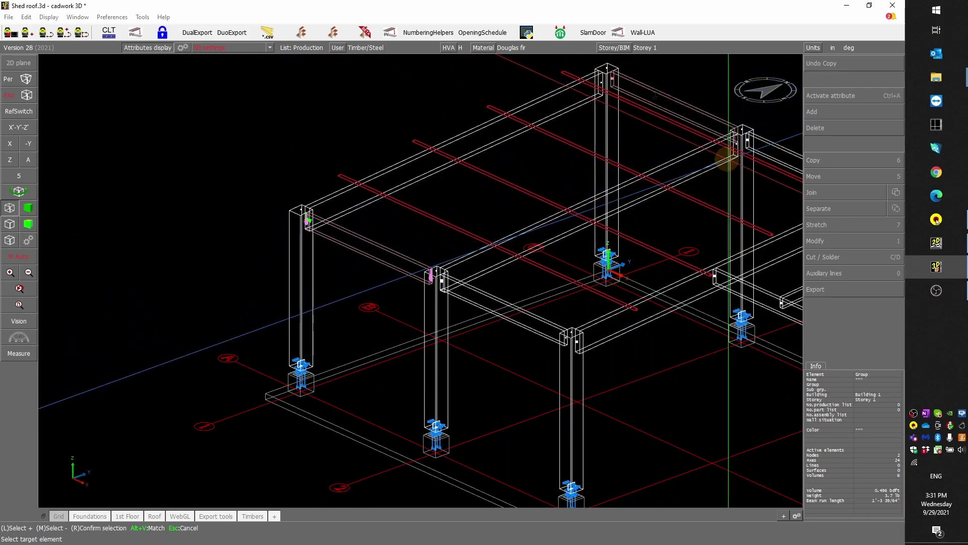
scroll(395, 298, "down", 2)
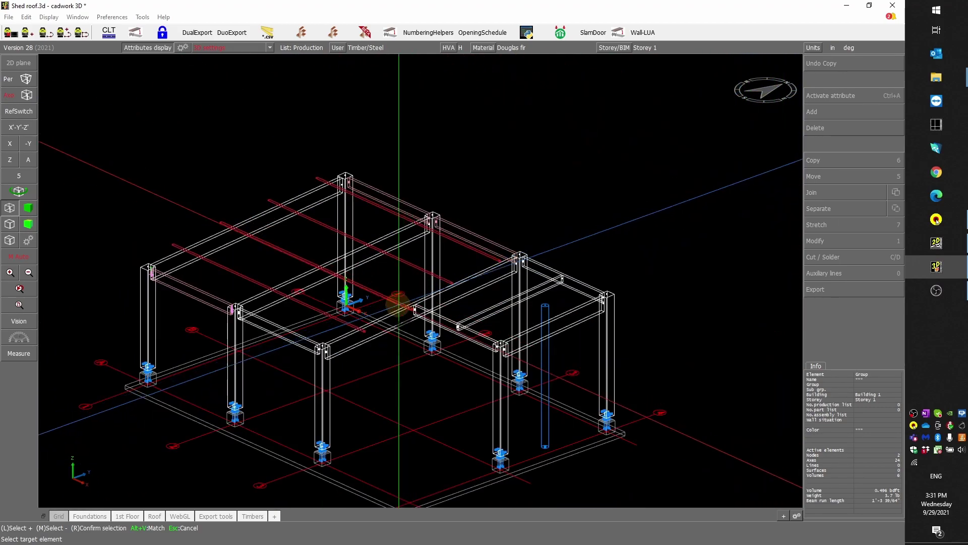
scroll(371, 295, "up", 3)
left_click(398, 284)
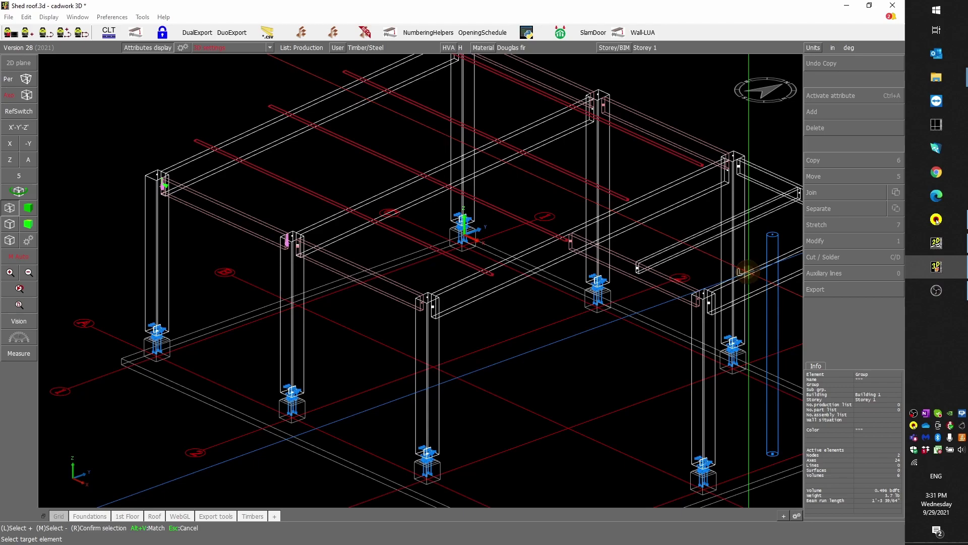
middle_click(746, 276)
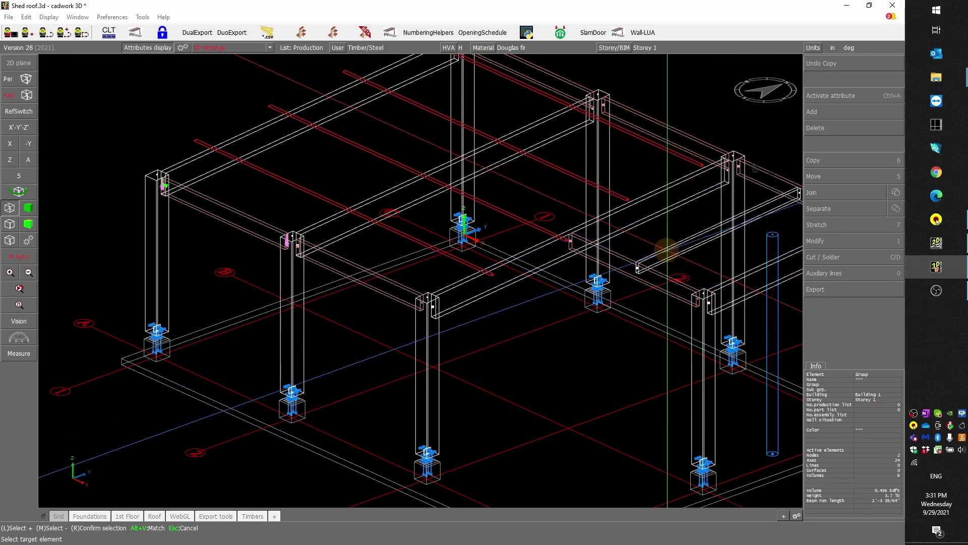
scroll(668, 251, "down", 2)
right_click(328, 328)
Step: Check the copied connectors at the post-purlin joints and display the whole shed shaded
scroll(422, 281, "up", 6)
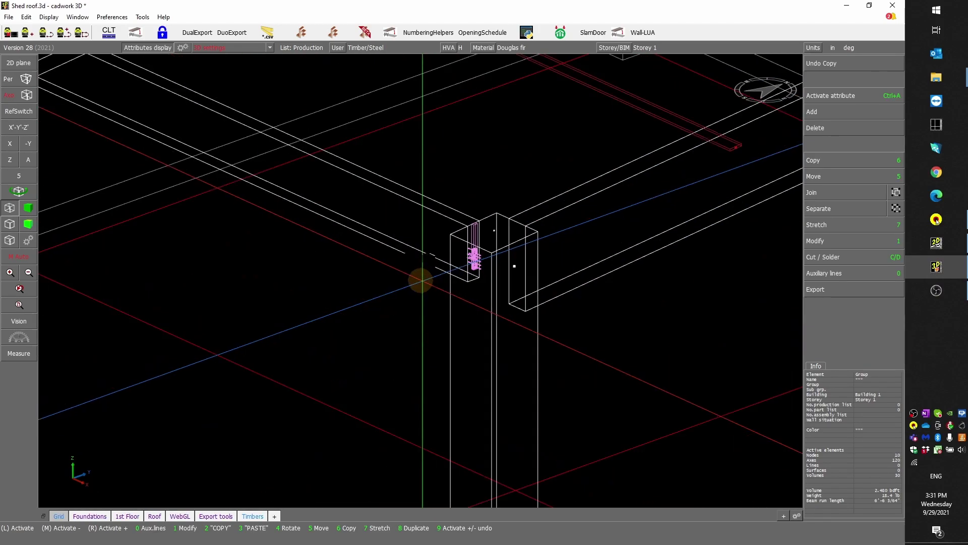
scroll(420, 280, "down", 4)
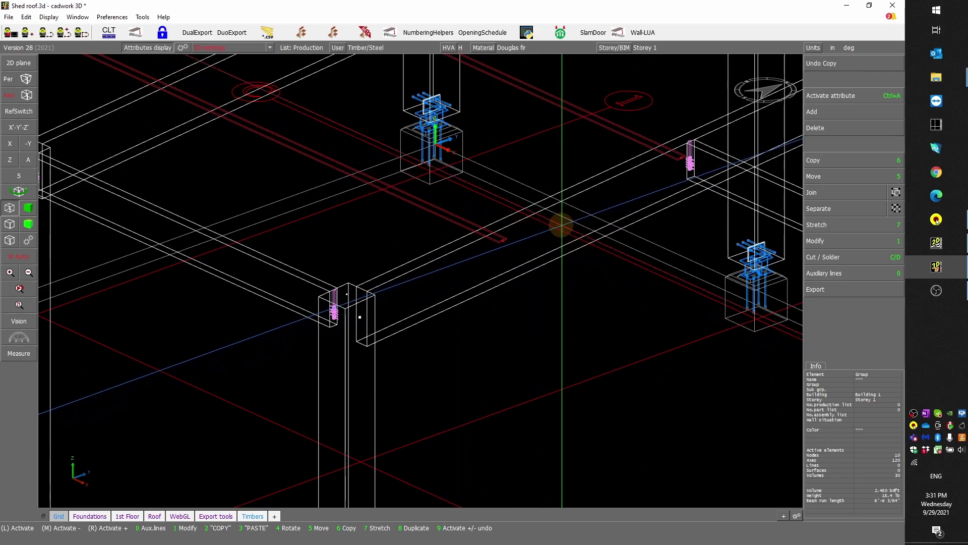
scroll(422, 280, "up", 5)
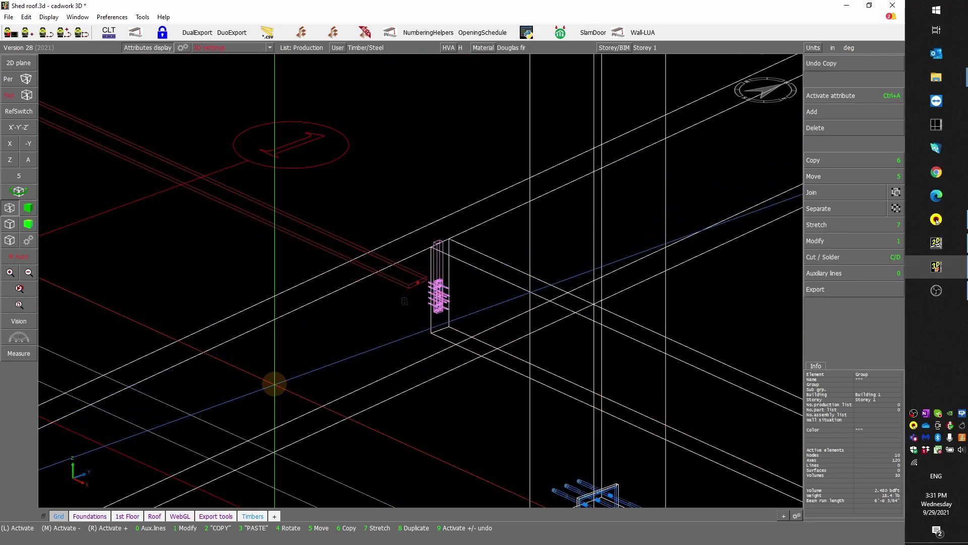
scroll(343, 288, "down", 8)
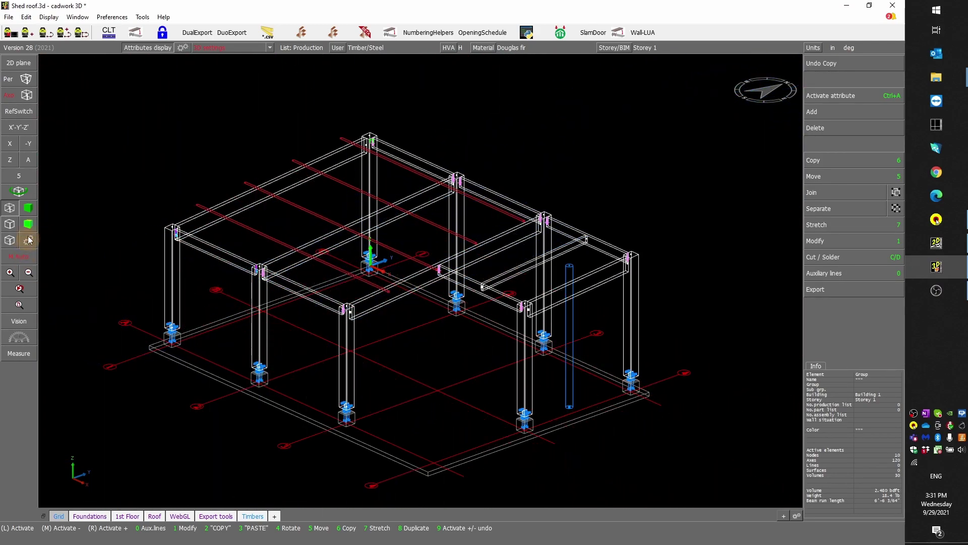
left_click(29, 208)
scroll(421, 272, "up", 8)
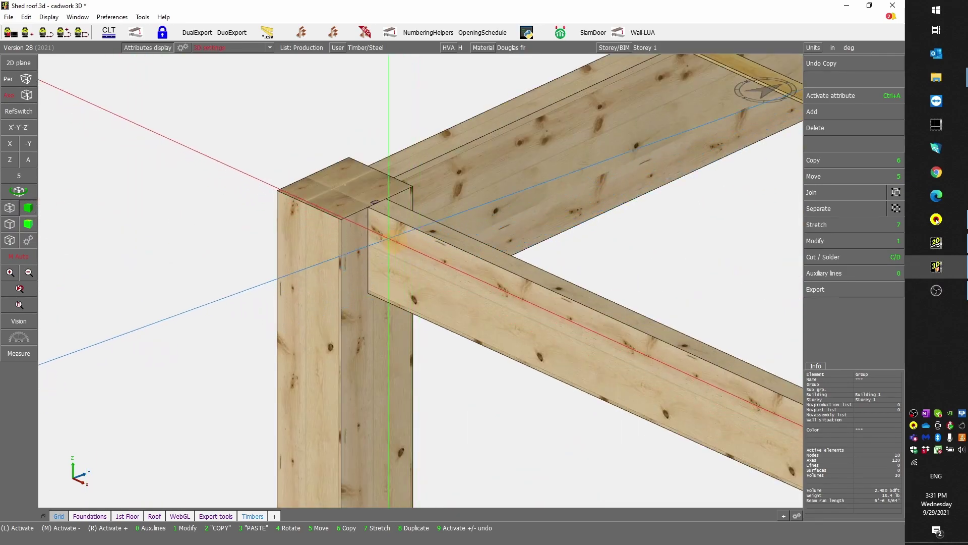
scroll(422, 261, "up", 2)
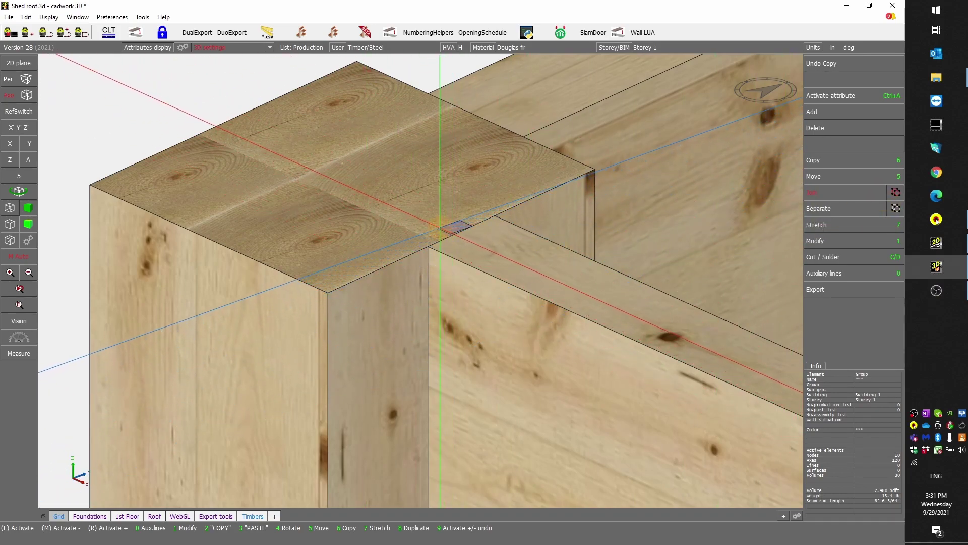
Step: Select the violet auxiliary extrusion at the corner post's top and all other elements sharing its name
left_click(440, 228)
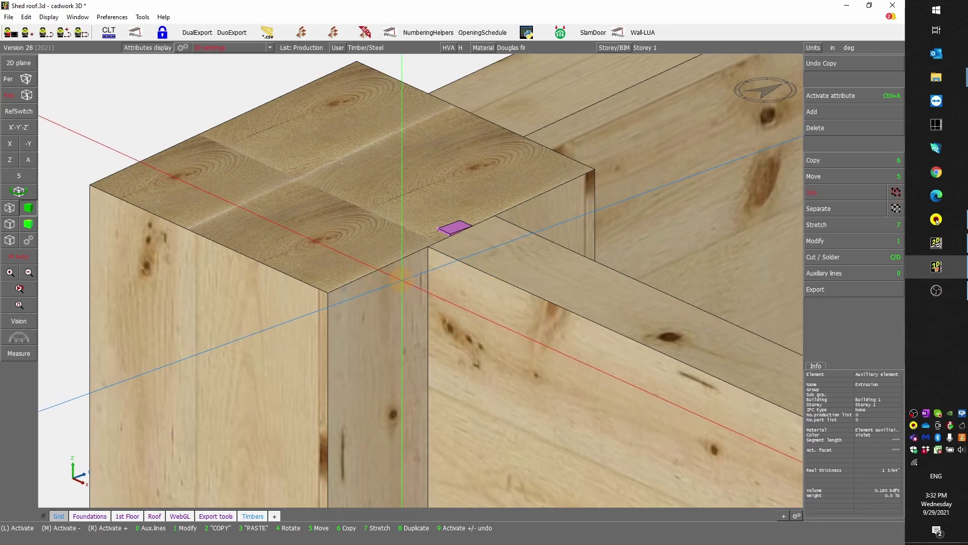
key("ctrl+a")
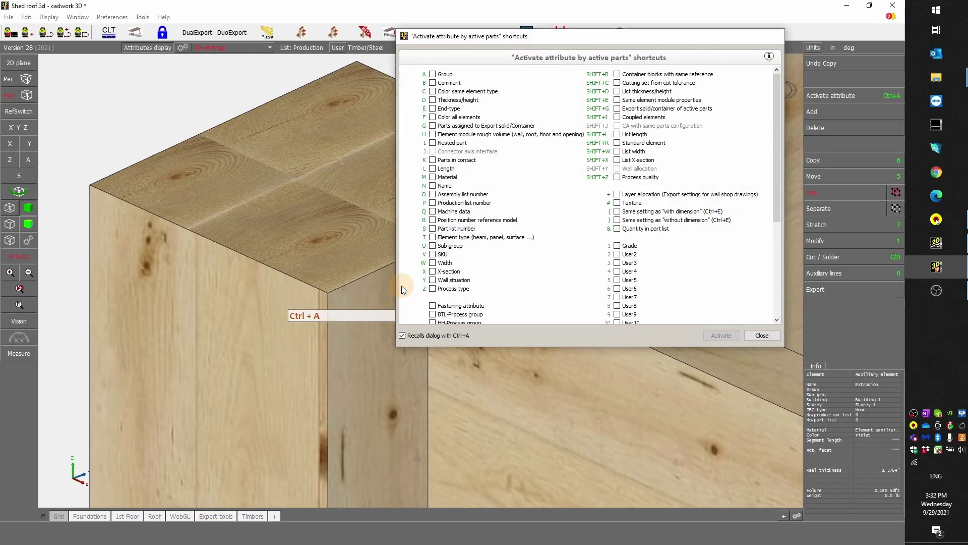
key("n")
scroll(403, 290, "down", 5)
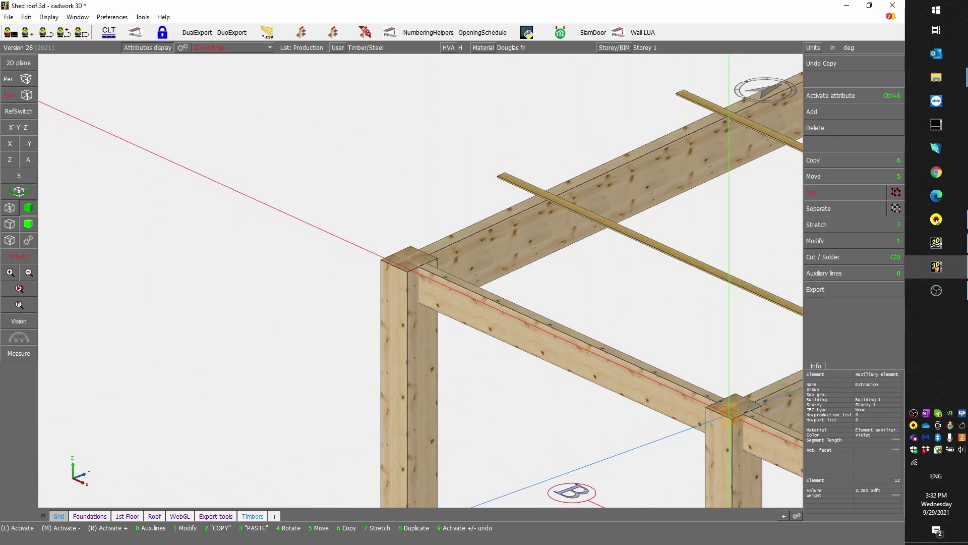
scroll(419, 265, "up", 8)
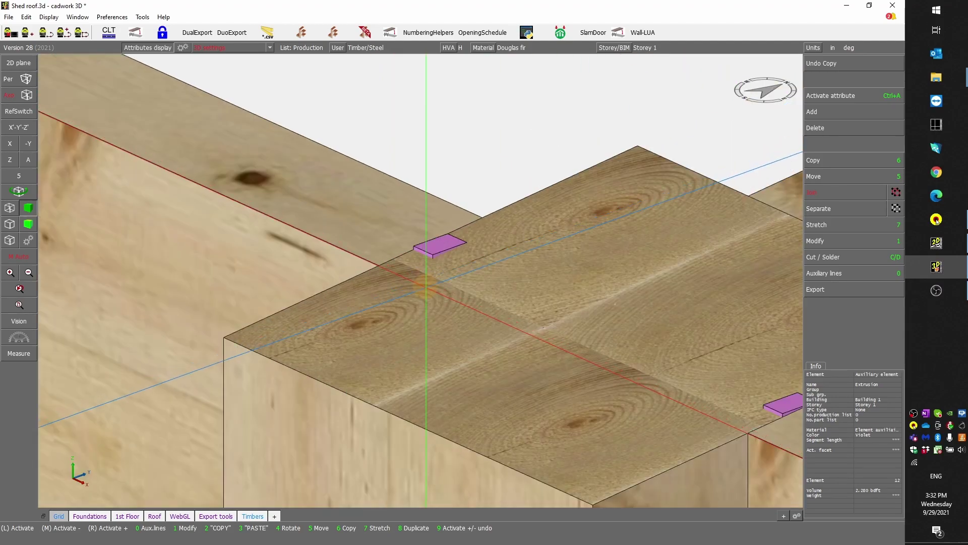
scroll(426, 287, "down", 8)
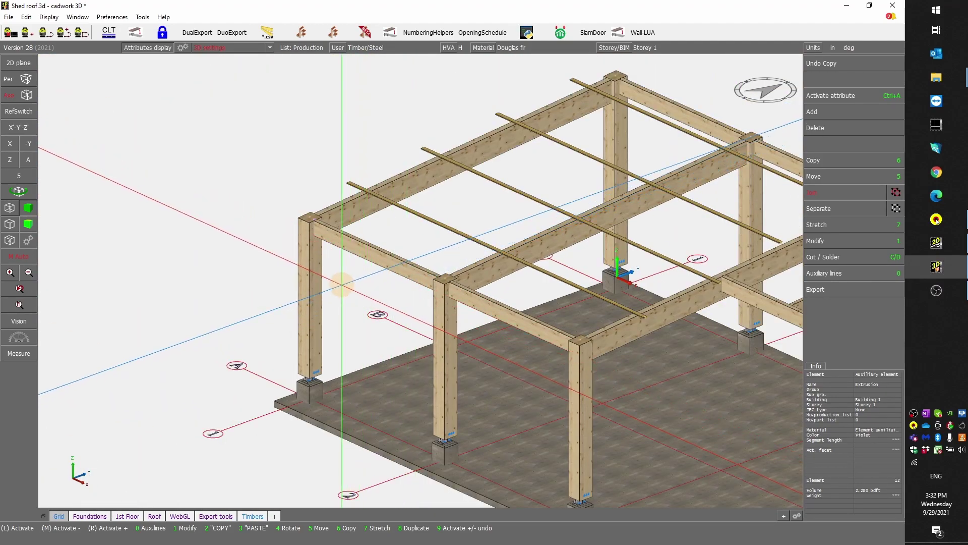
Step: Cut the selected auxiliary elements out of all elements named Post using Cut remove, with the posts as soft elements
key("c")
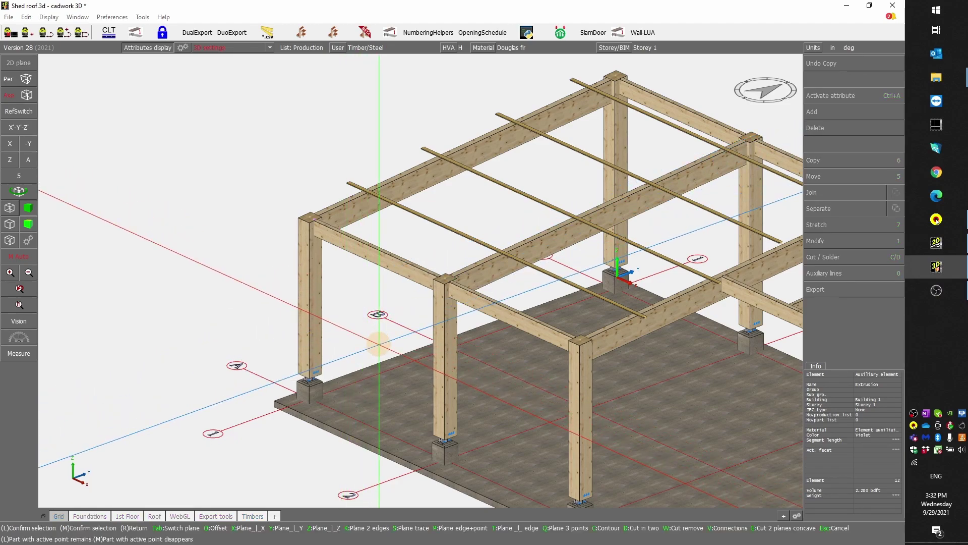
key("w")
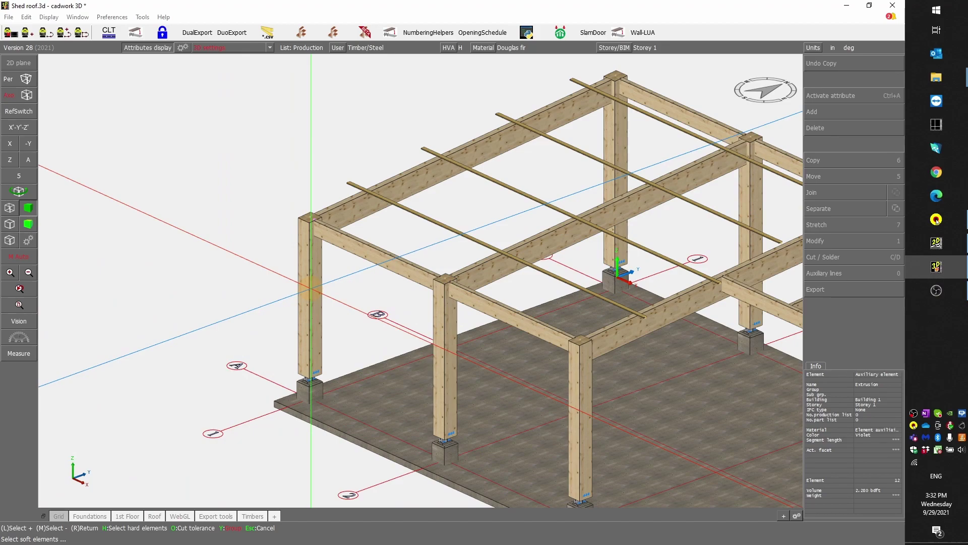
left_click(311, 288)
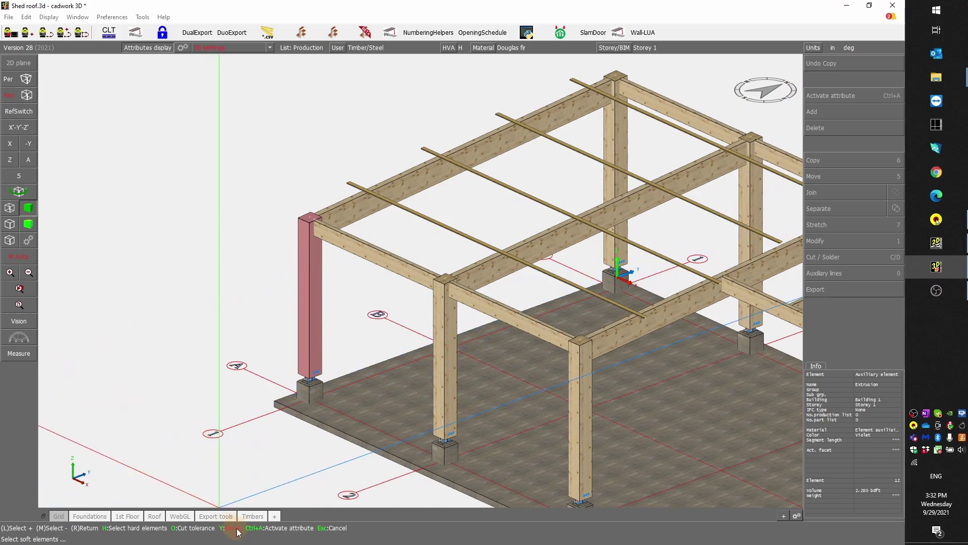
key("ctrl+a")
key("n")
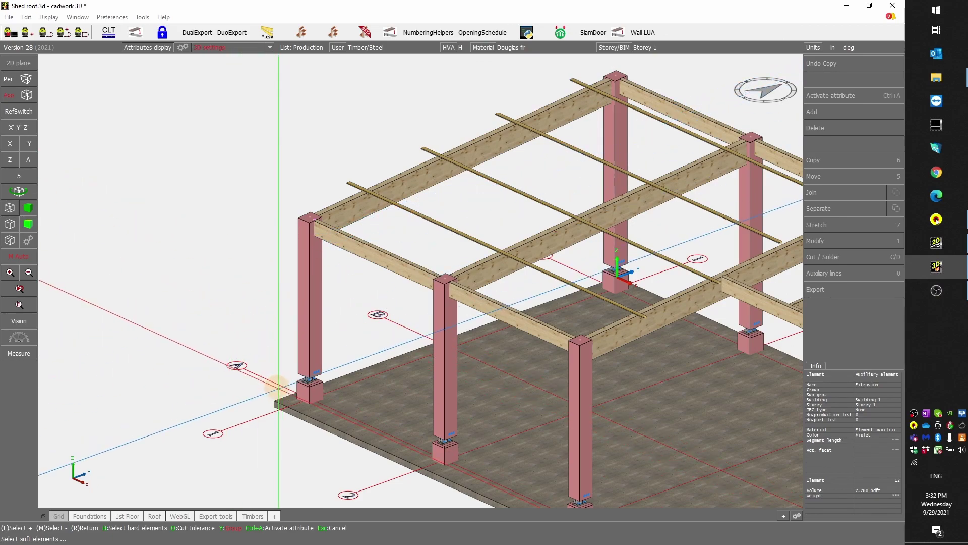
scroll(282, 388, "up", 5)
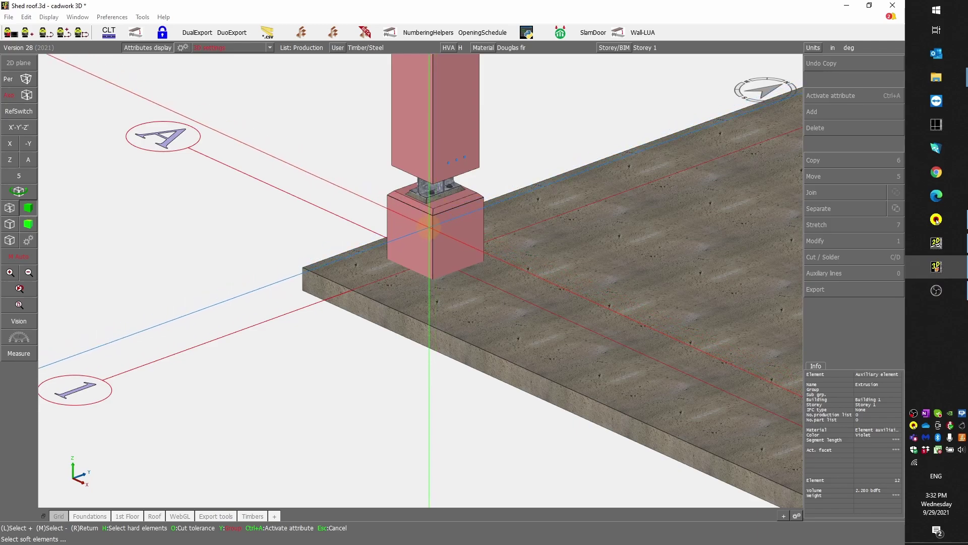
scroll(429, 227, "down", 4)
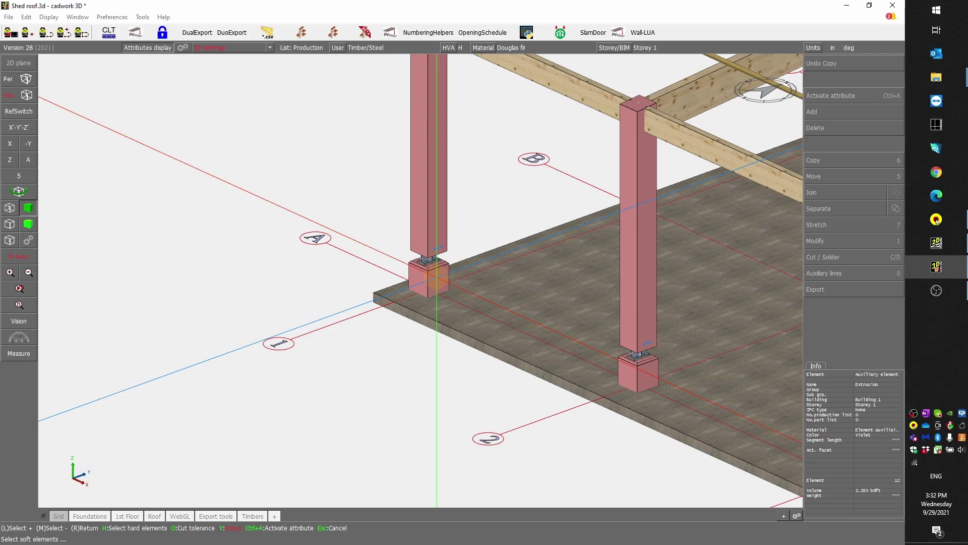
scroll(435, 278, "down", 3)
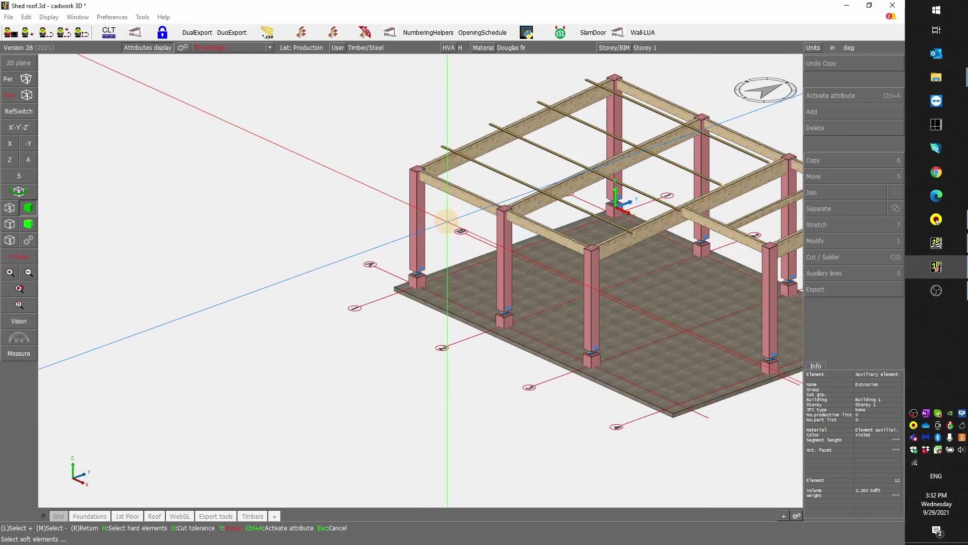
right_click(441, 213)
Step: Examine the cut result on the corner footing, the corner post's top and the neighbouring front post
scroll(442, 211, "up", 5)
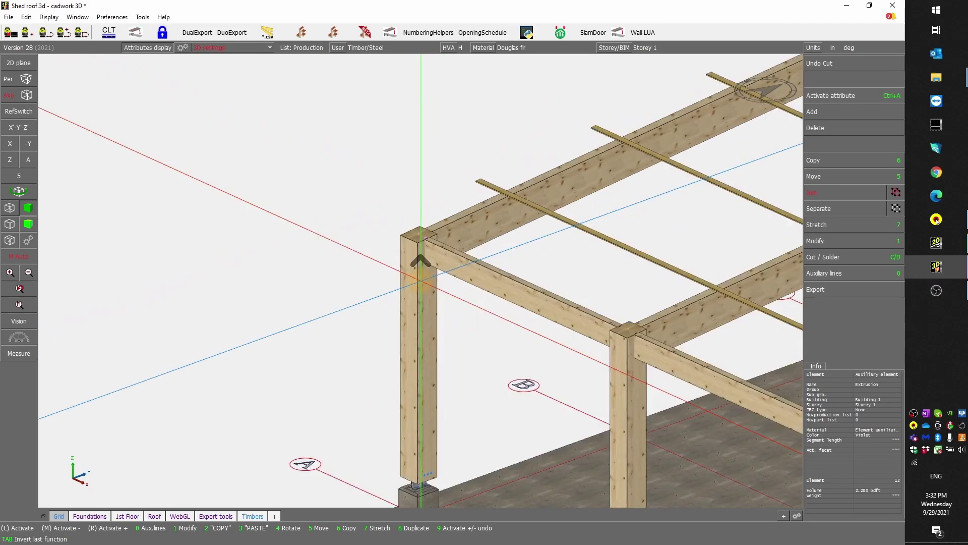
scroll(422, 298, "down", 3)
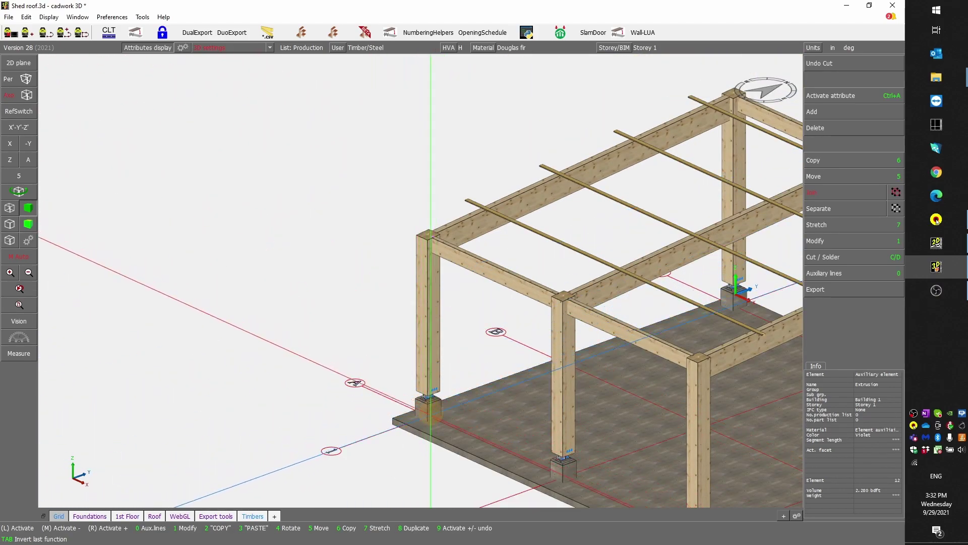
scroll(422, 401, "up", 5)
left_click(418, 278)
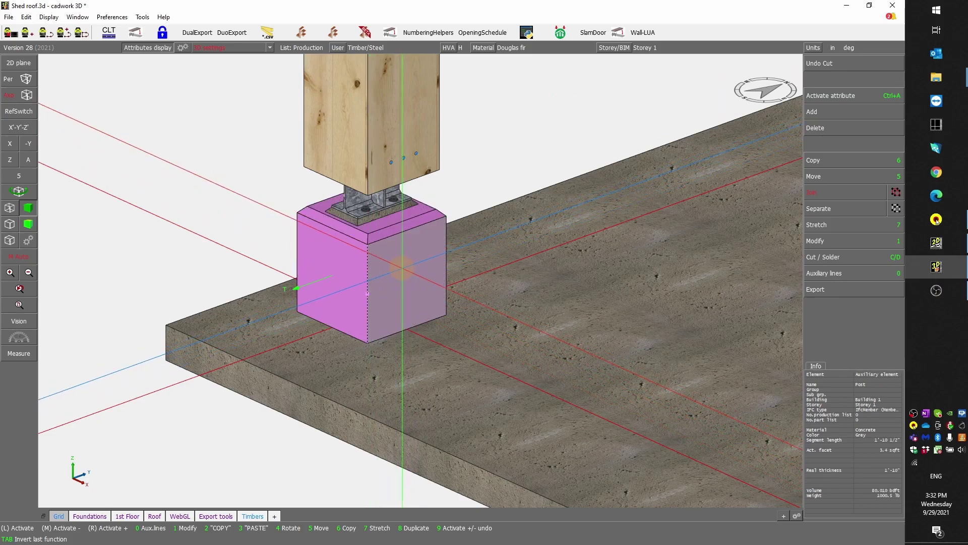
scroll(402, 270, "down", 5)
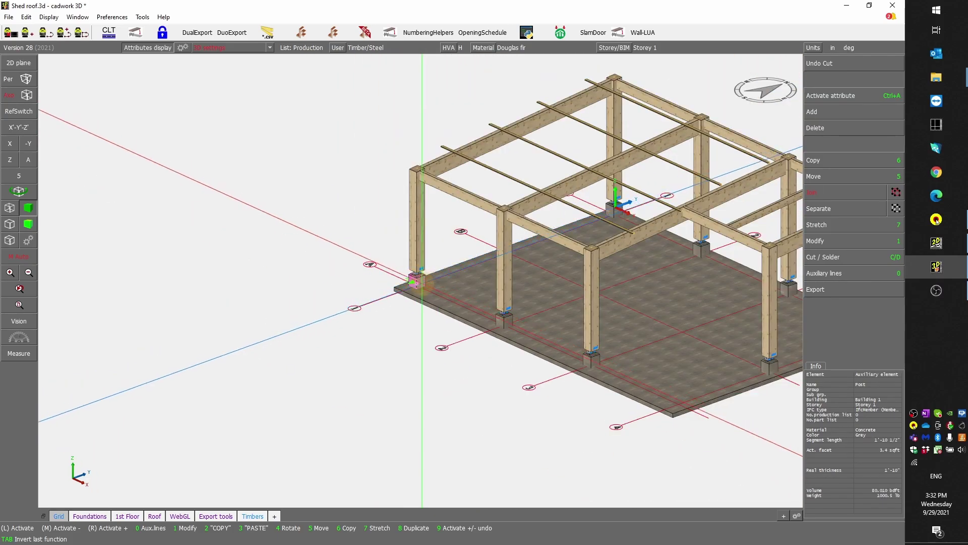
scroll(419, 275, "up", 5)
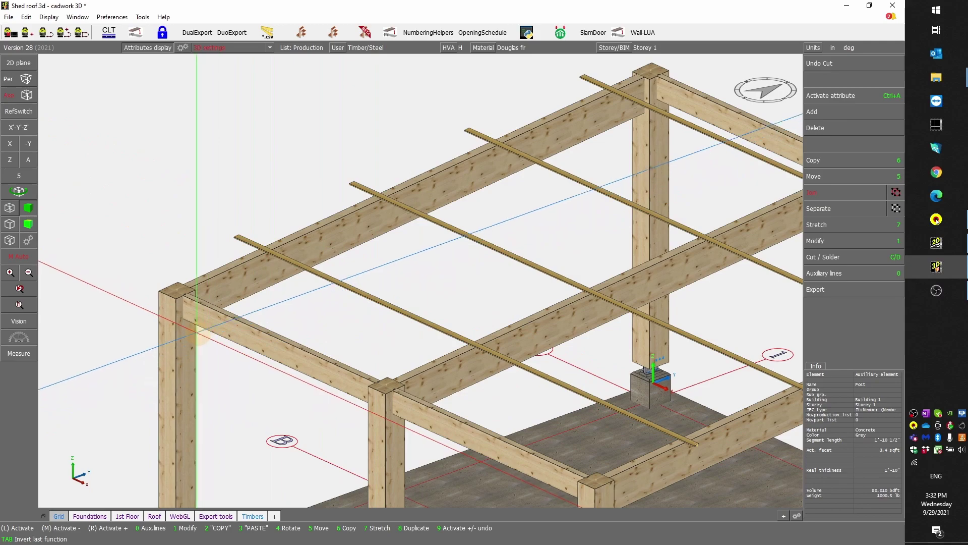
scroll(421, 267, "up", 5)
left_click(387, 174)
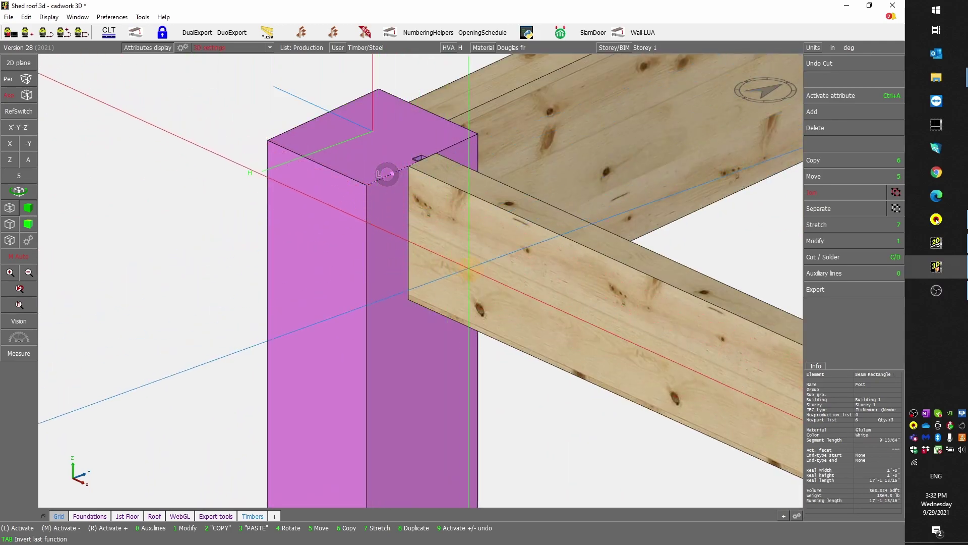
scroll(398, 242, "down", 5)
left_click(600, 380)
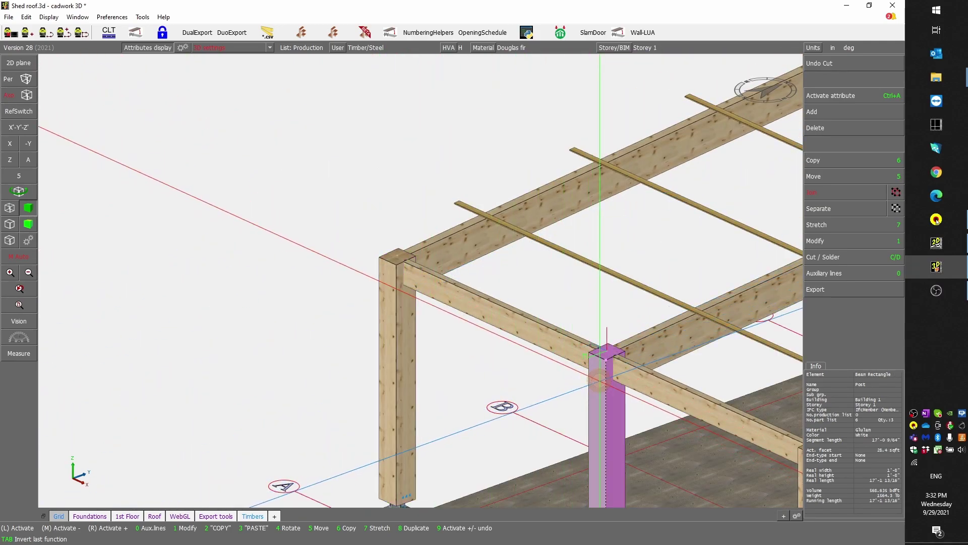
Step: Bring the hidden roof panels back into view and show the whole shed from a lower angle
key("KP_Divide")
mouse_move(428, 280)
left_mouse_down("ctrl")
mouse_move(388, 283)
mouse_move(422, 281)
left_mouse_up("ctrl")
scroll(223, 298, "down", 2)
key("j")
scroll(421, 282, "down", 2)
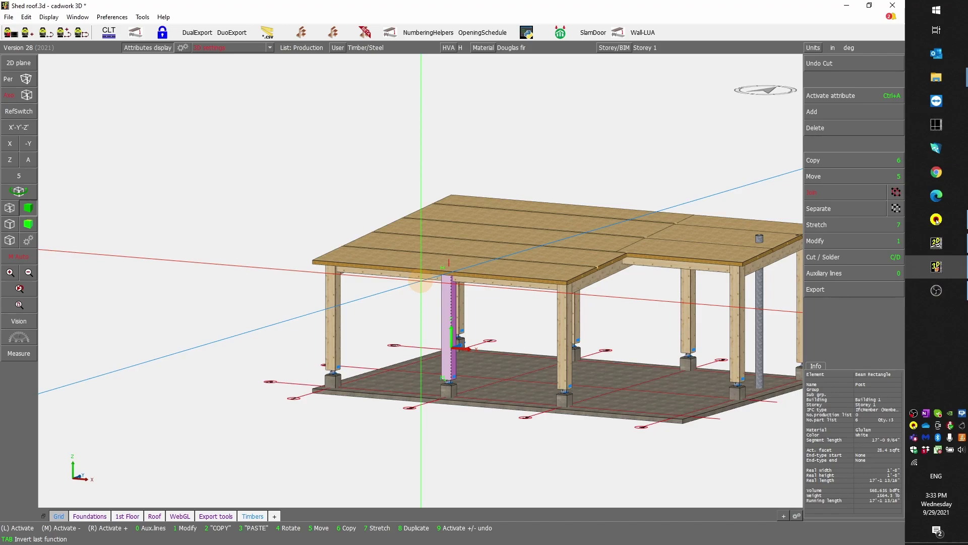
Step: Select the front corner post and all elements of the same Glulam material, isolate them, and clear the selection
left_click(333, 322)
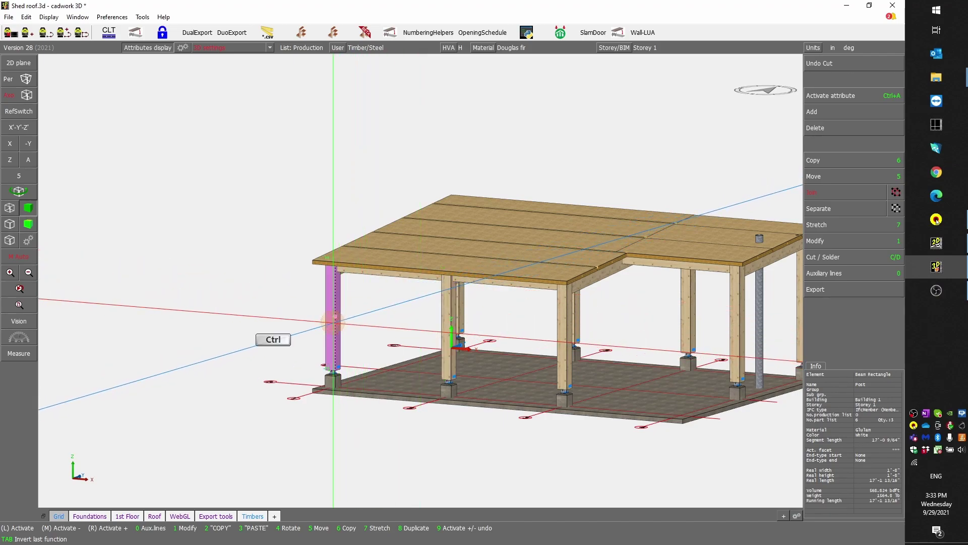
key("ctrl+a")
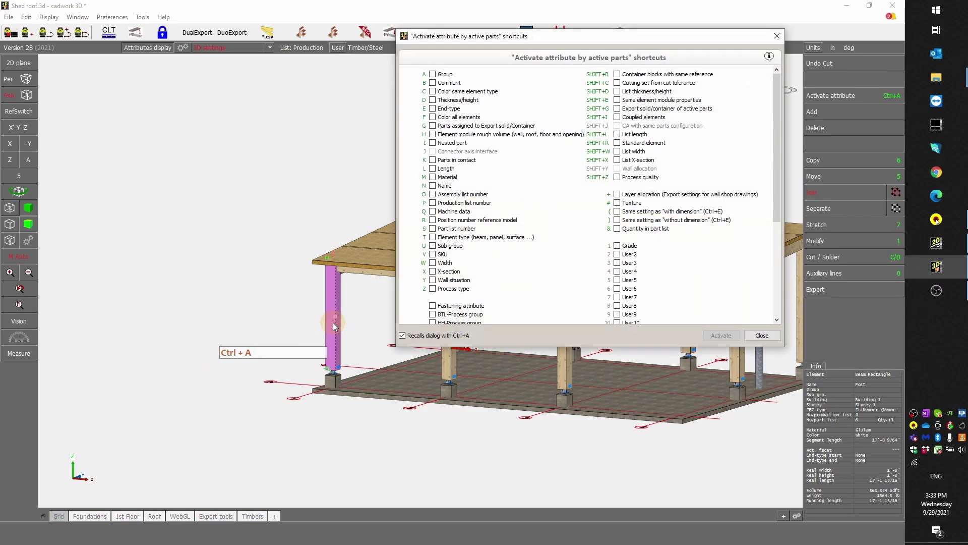
middle_click(354, 320)
key("m")
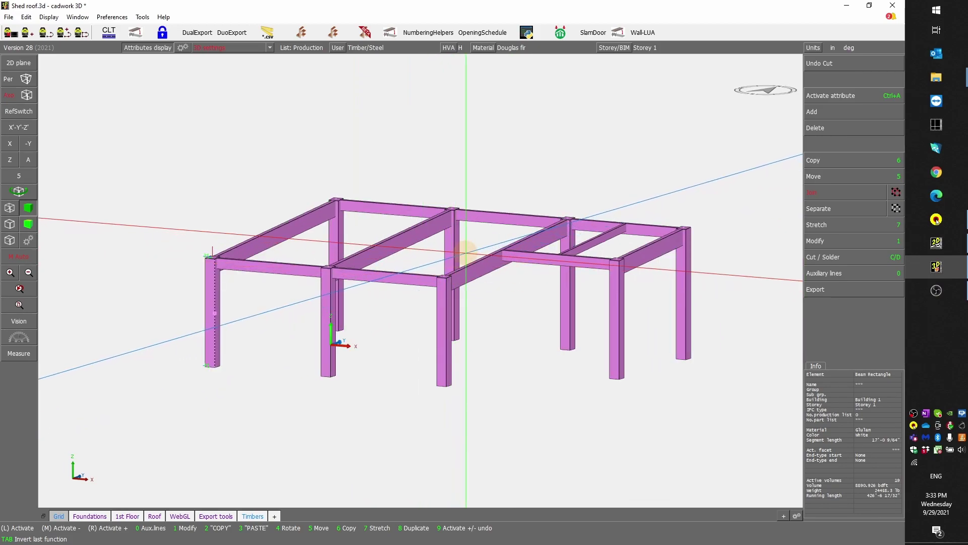
left_click(479, 249)
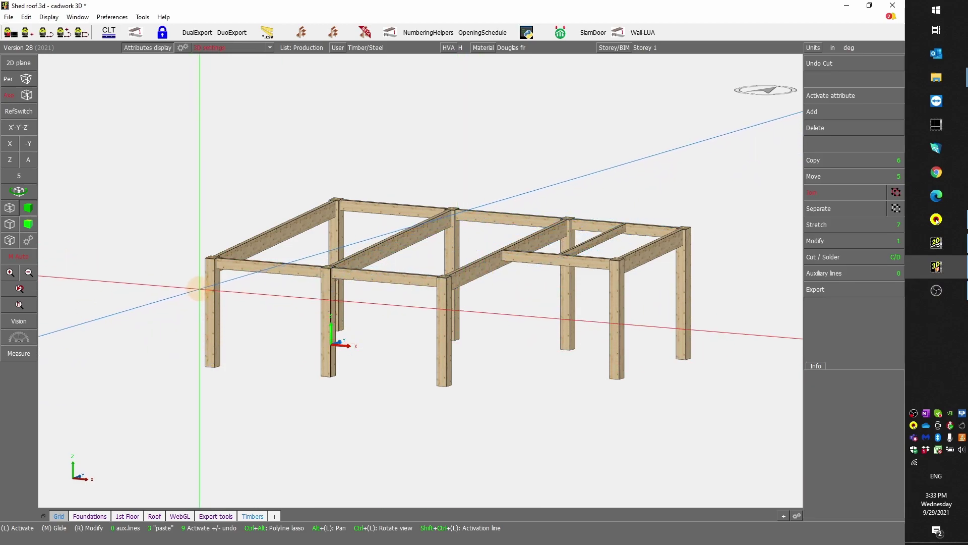
Step: Select the front corner post and review its attributes with Modify, leaving them unchanged
scroll(211, 277, "up", 5)
left_click(423, 265)
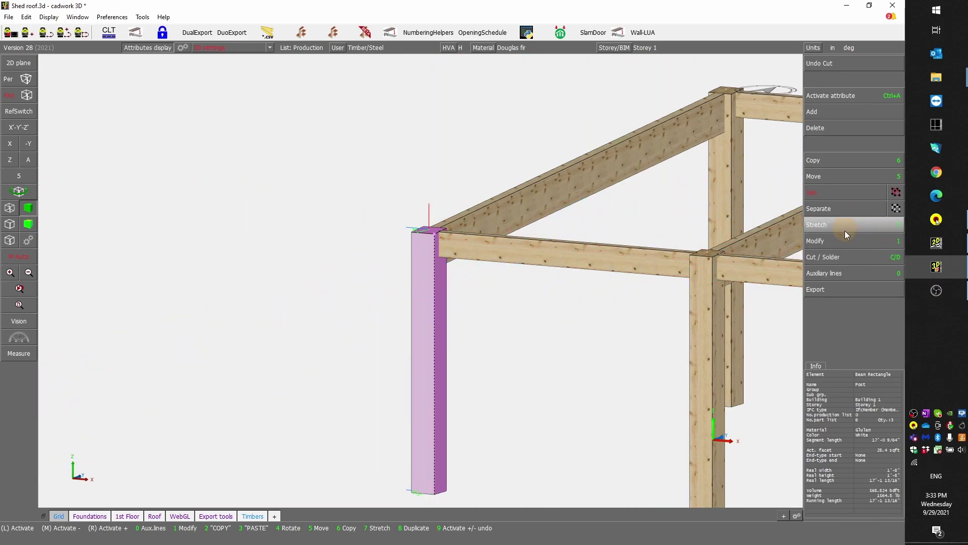
left_click(836, 241)
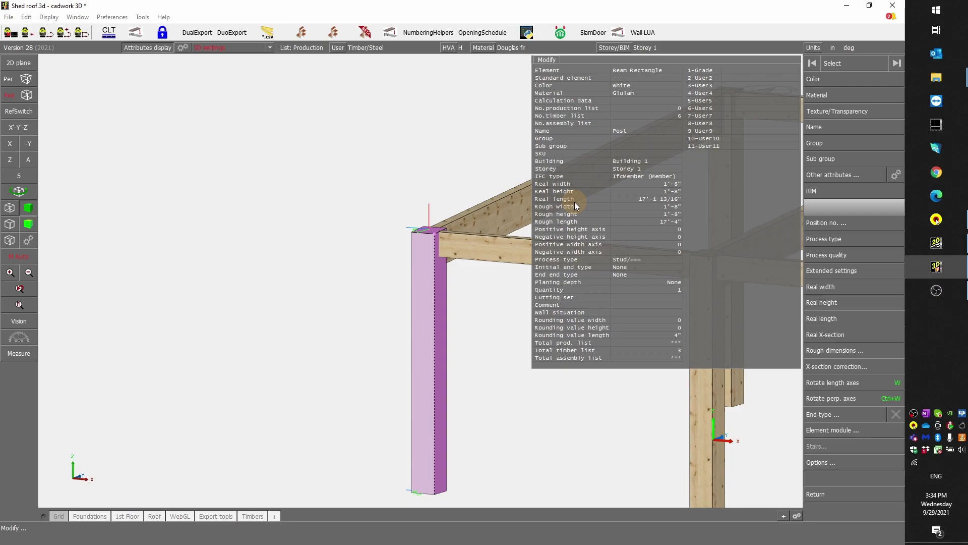
right_click(490, 314)
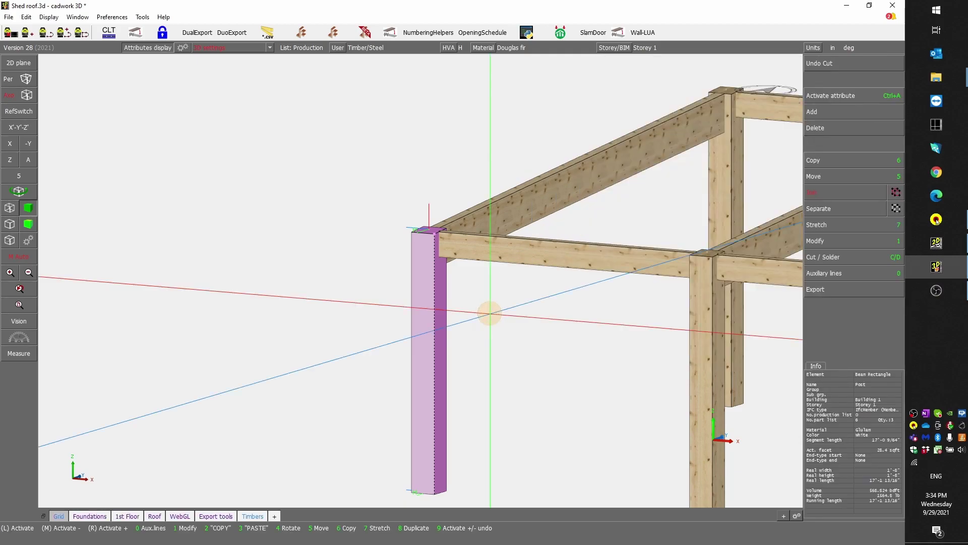
scroll(490, 313, "down", 3)
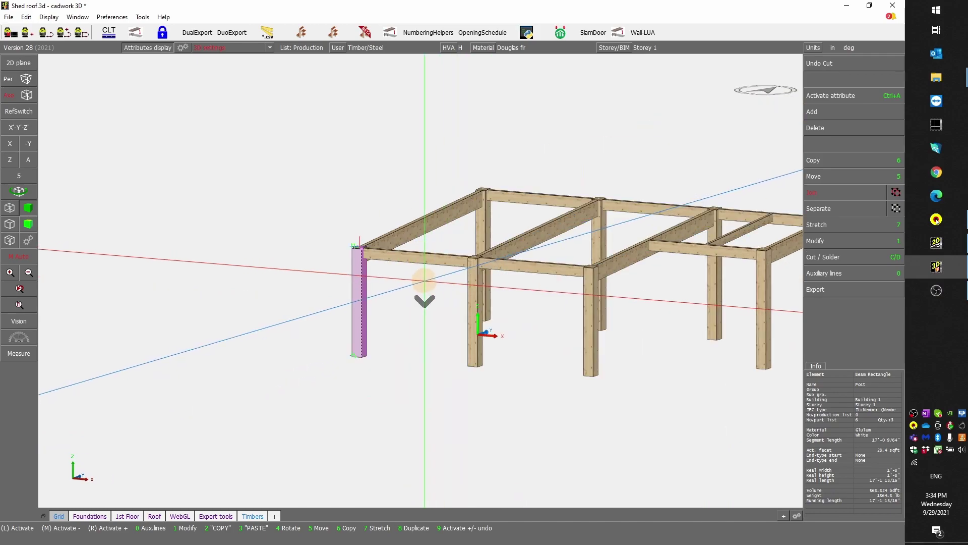
scroll(422, 282, "up", 3)
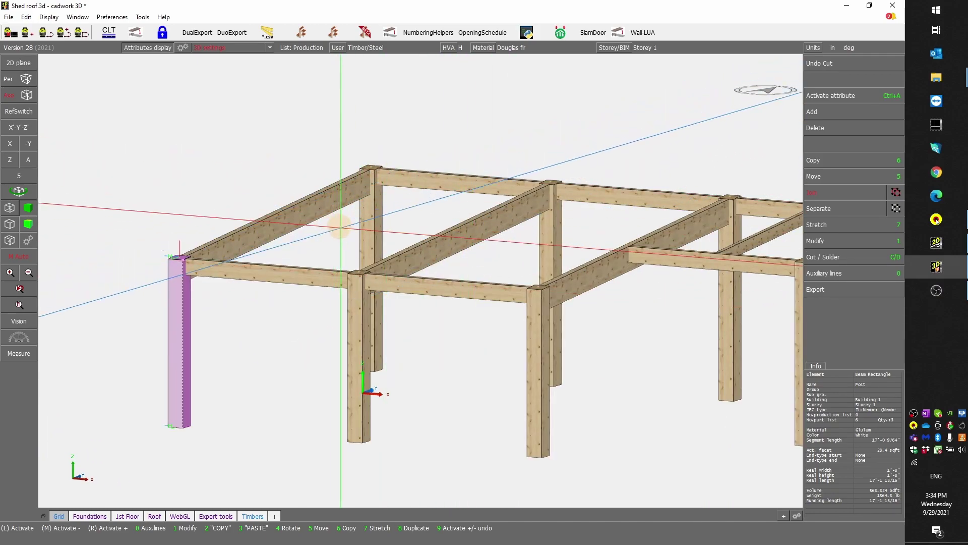
Step: Select all the isolated glulam members and give them a rough over-length of 2"
scroll(363, 258, "down", 3)
left_click_drag(304, 391, 623, 240)
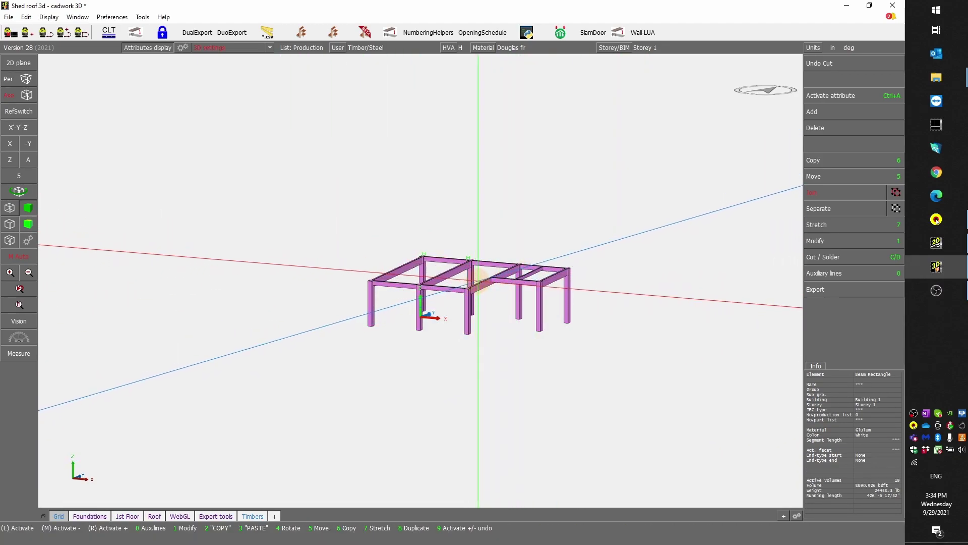
scroll(421, 280, "up", 3)
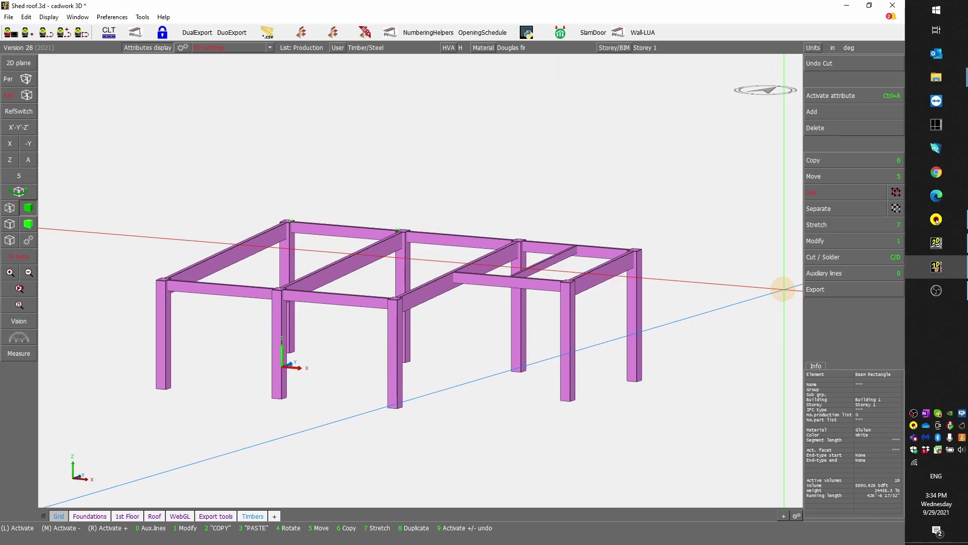
left_click(831, 243)
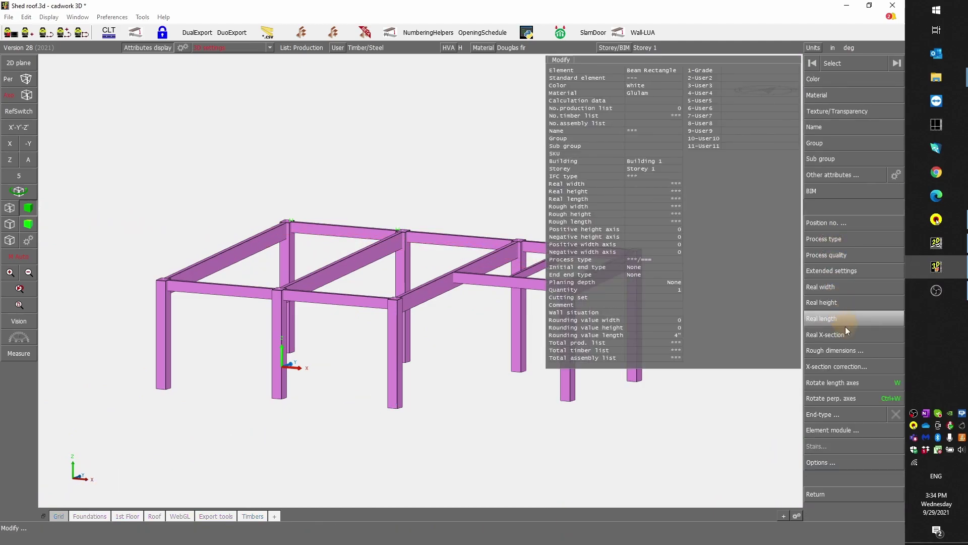
left_click(837, 351)
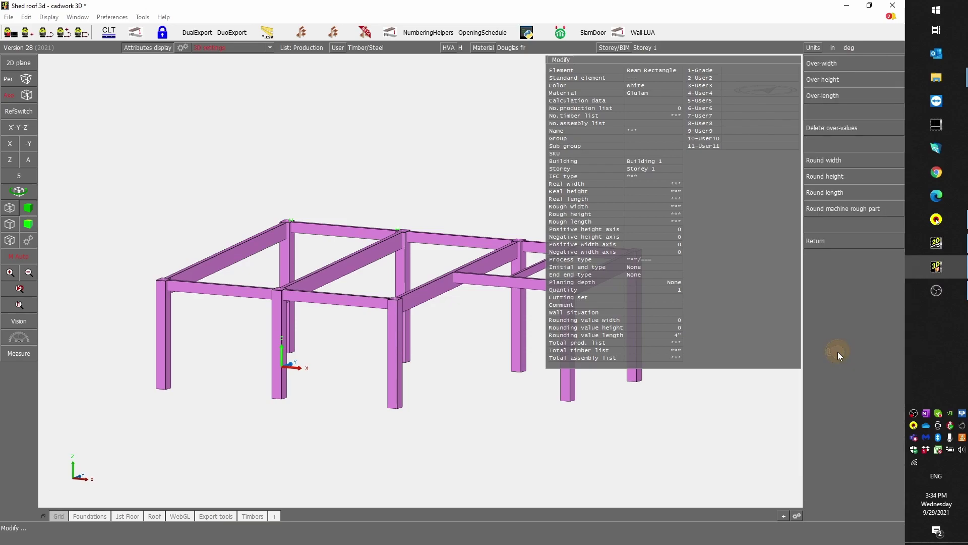
left_click(852, 96)
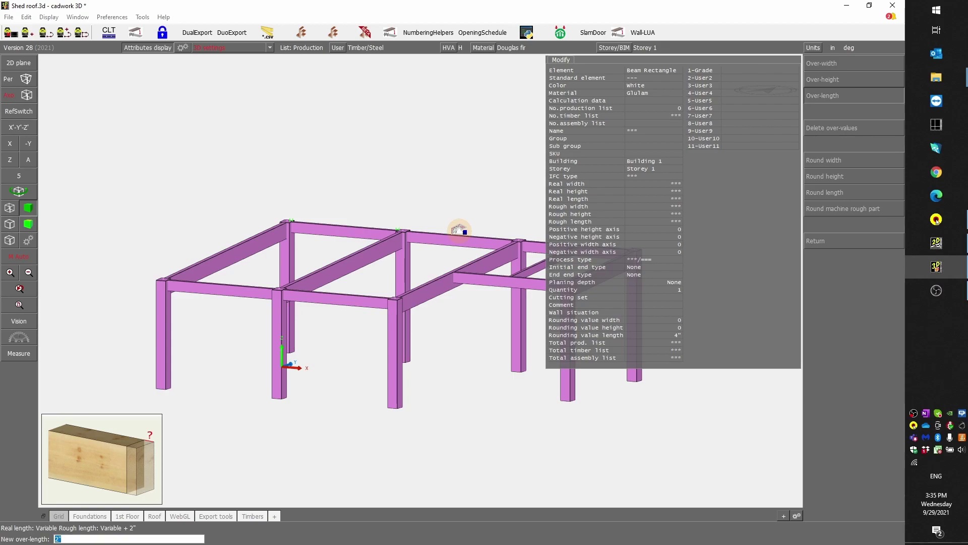
key("Return")
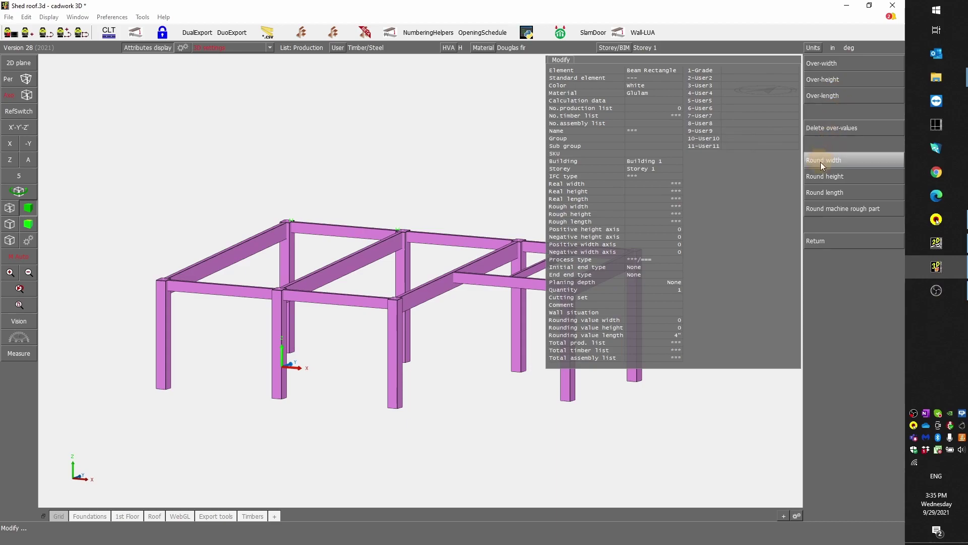
Step: Set the length rounding value of all selected glulam members to 4" and finish the modification
left_click(822, 195)
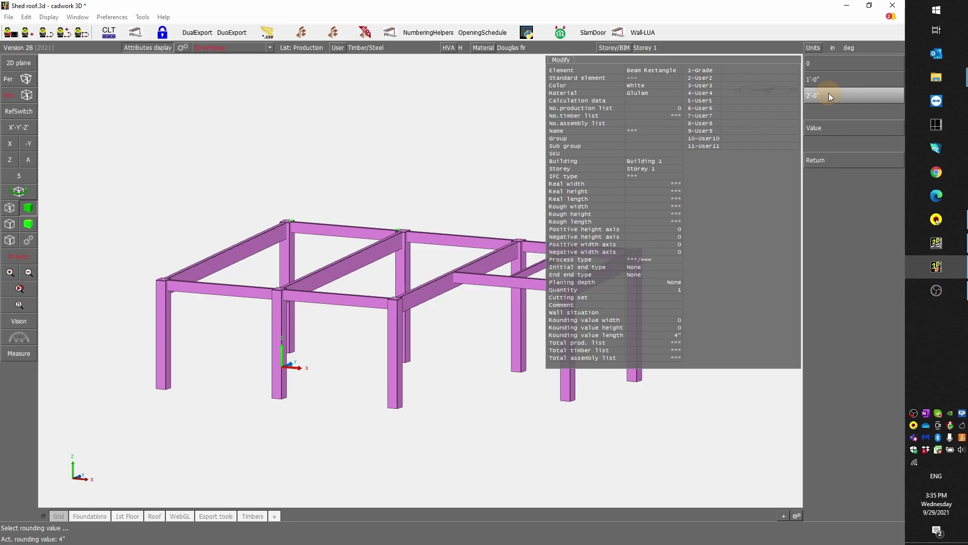
left_click(826, 126)
type("4")
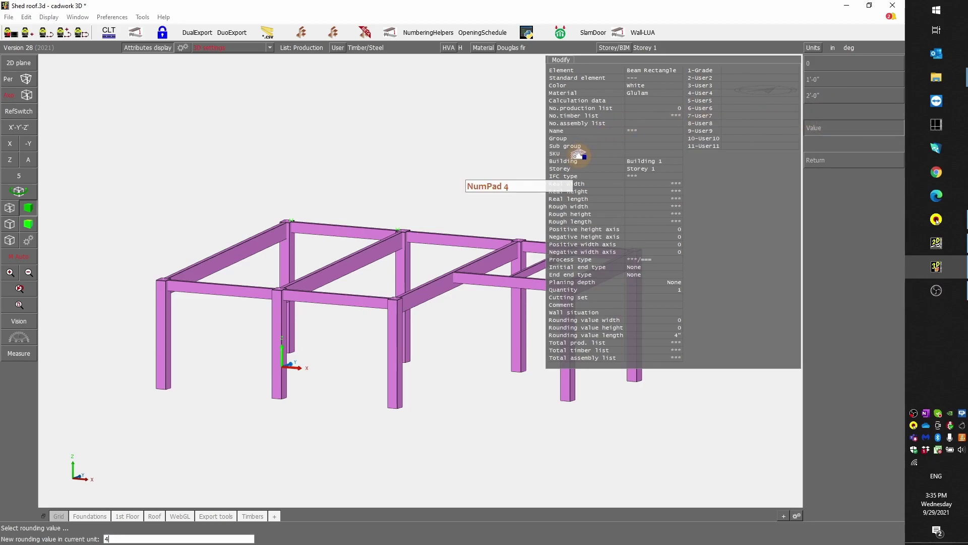
key("Return")
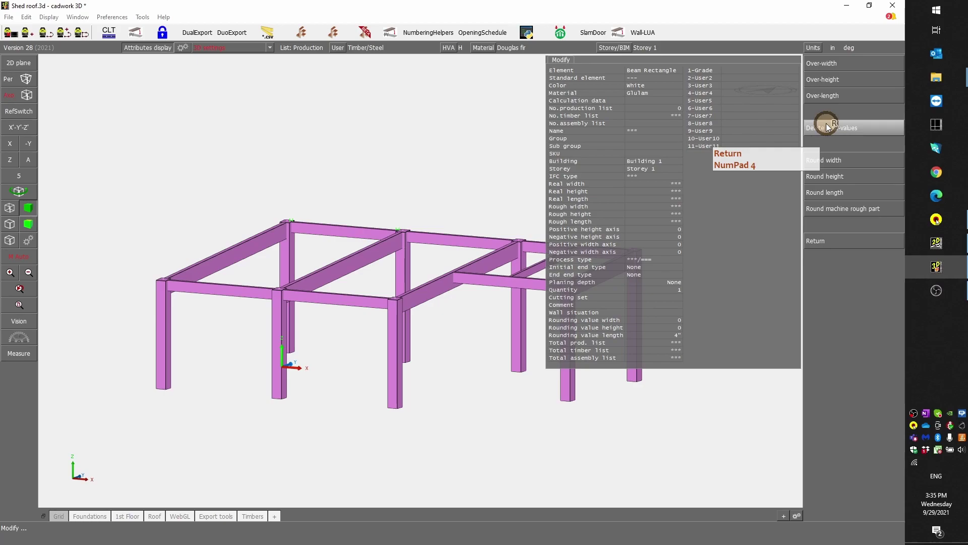
key("Return")
key("Return")
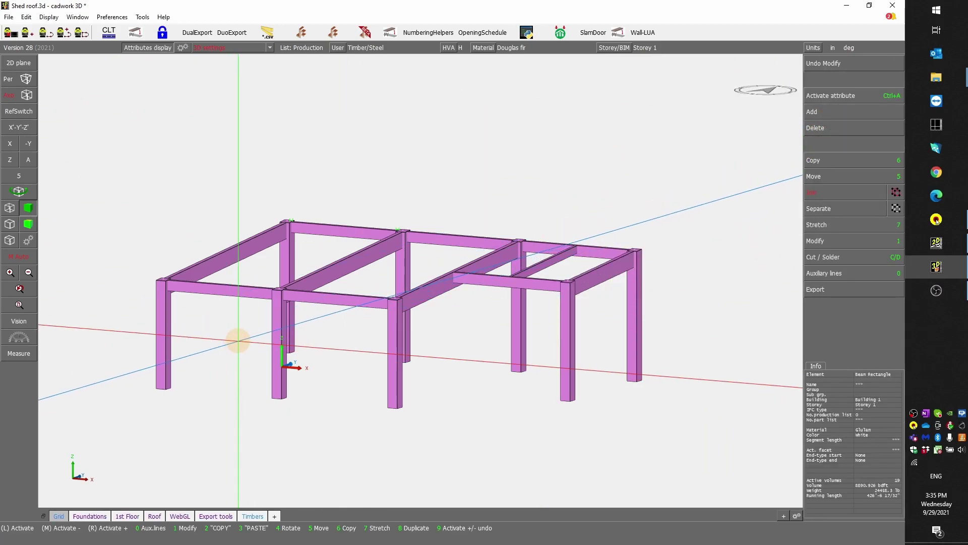
Step: Select the front corner post, check its real and rough lengths in Modify, and clear the selection
left_click(165, 307)
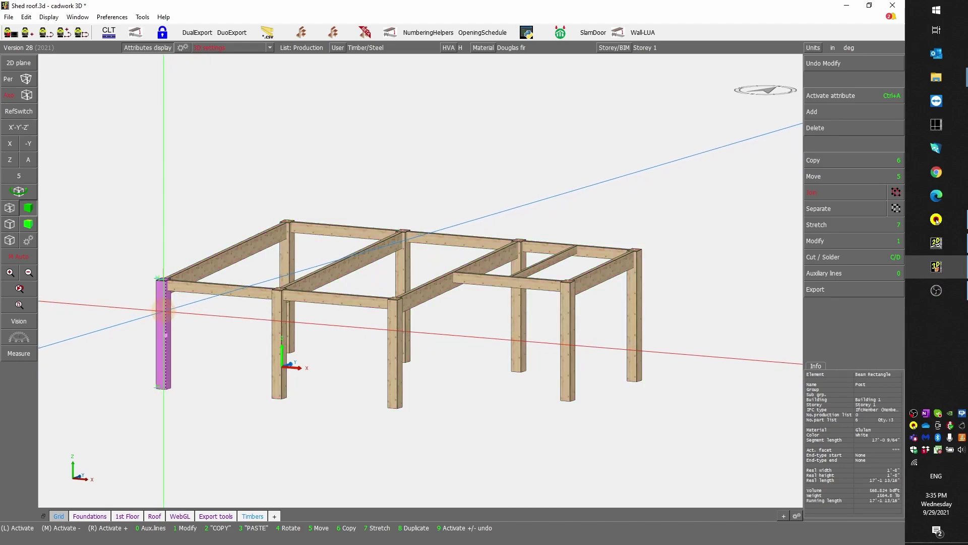
key("1")
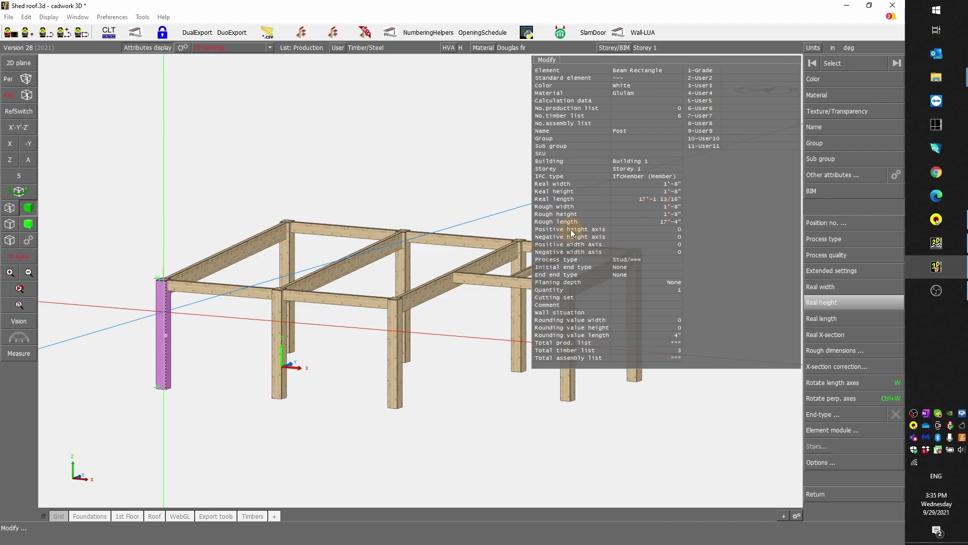
right_click(676, 228)
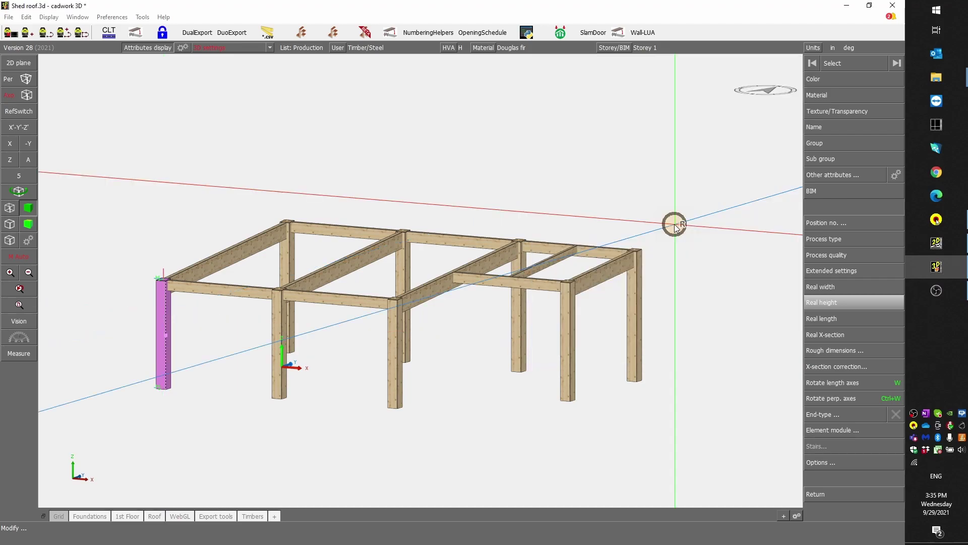
left_click(469, 367)
Step: Show the whole shed again and hide the two in-line CLT roof panels covering the girt's joint with the short front beam
scroll(447, 264, "up", 5)
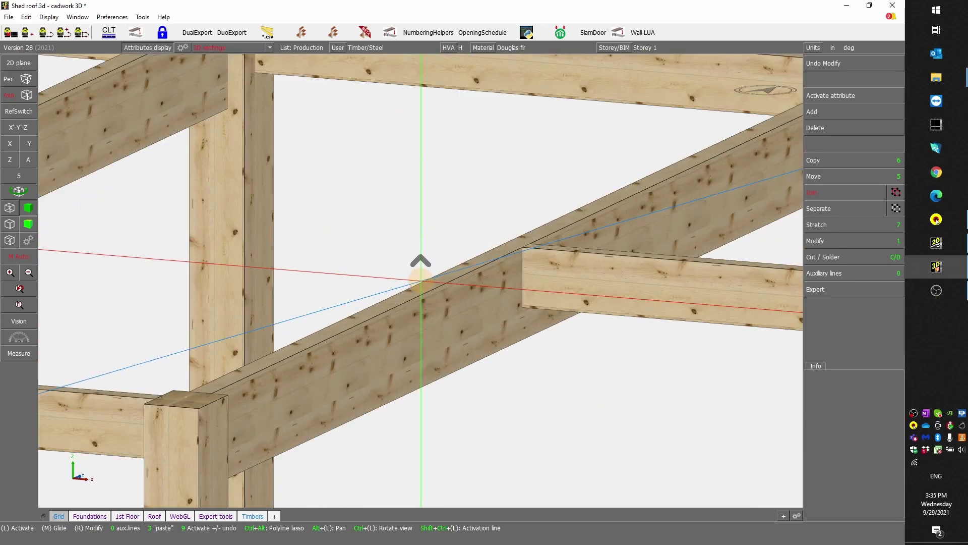
scroll(435, 266, "up", 2)
mouse_move(434, 267)
left_mouse_down("ctrl")
mouse_move(417, 277)
mouse_move(438, 250)
left_mouse_up("ctrl")
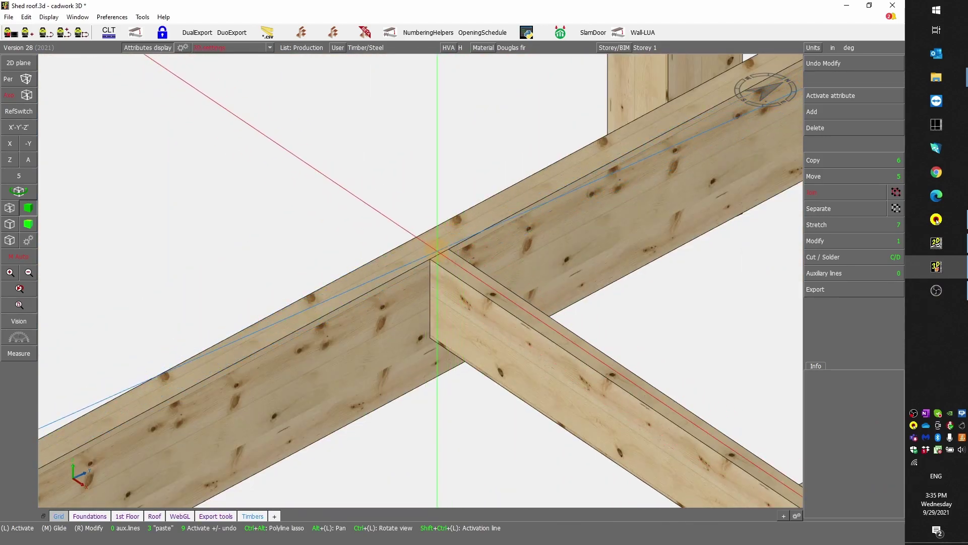
scroll(438, 249, "down", 3)
left_click_drag(418, 281, 43, 270, "ctrl")
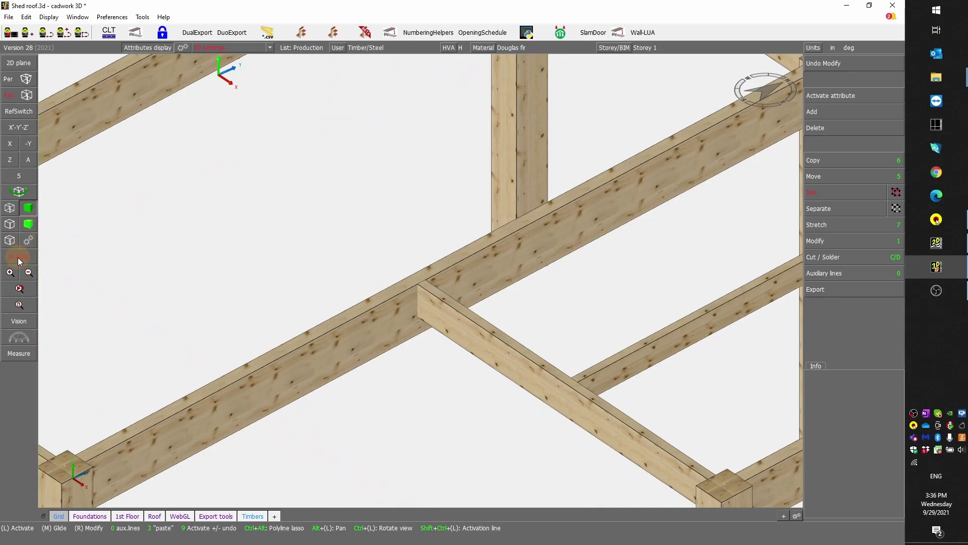
left_click(19, 257)
scroll(404, 313, "down", 5)
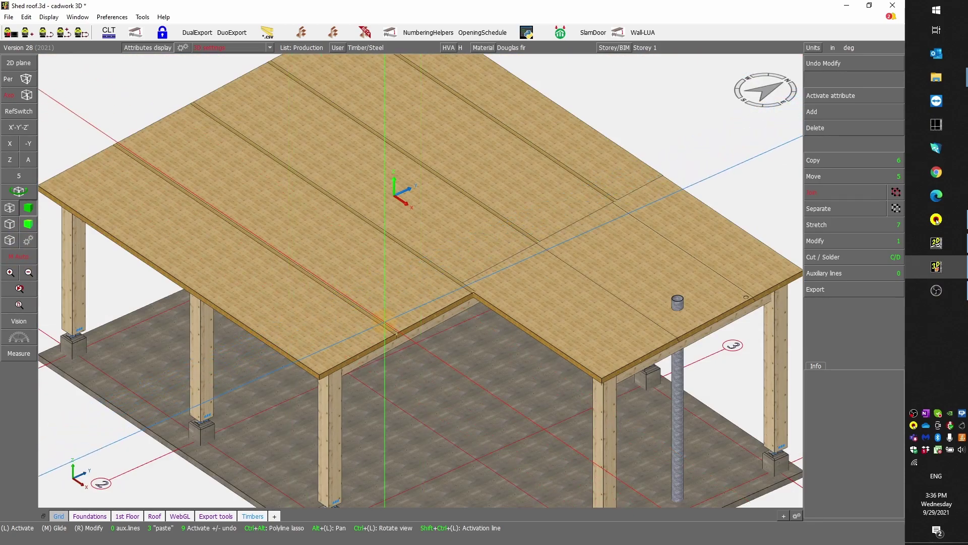
left_click(558, 281)
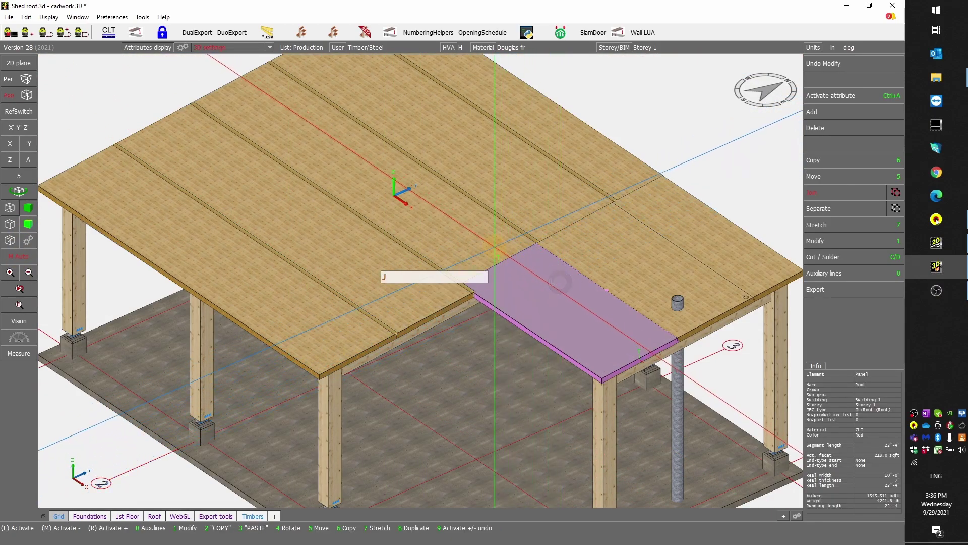
right_click(495, 247)
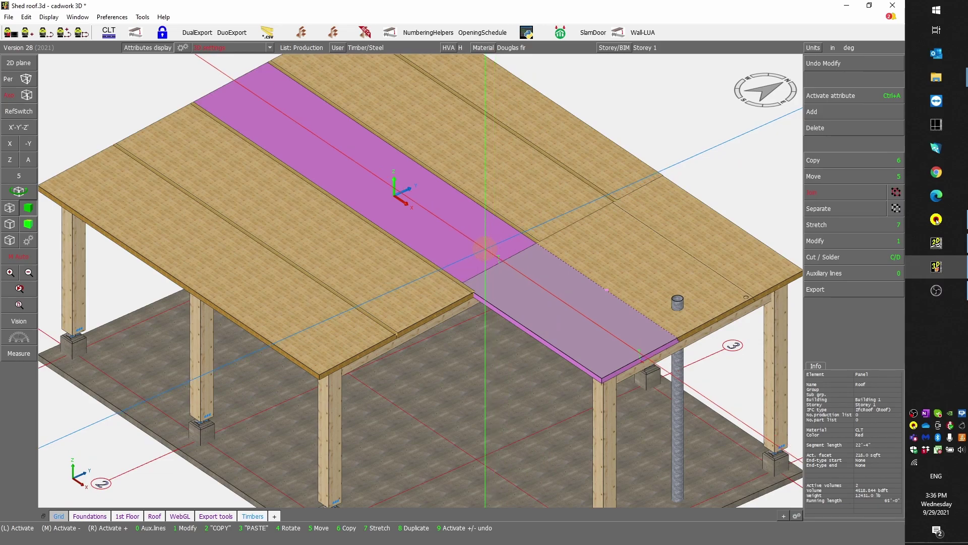
key("KP_Multiply")
Step: Cut the violet auxiliary element at the short beam's joint from the long girt, and isolate the girt to check the cut
scroll(418, 270, "up", 4)
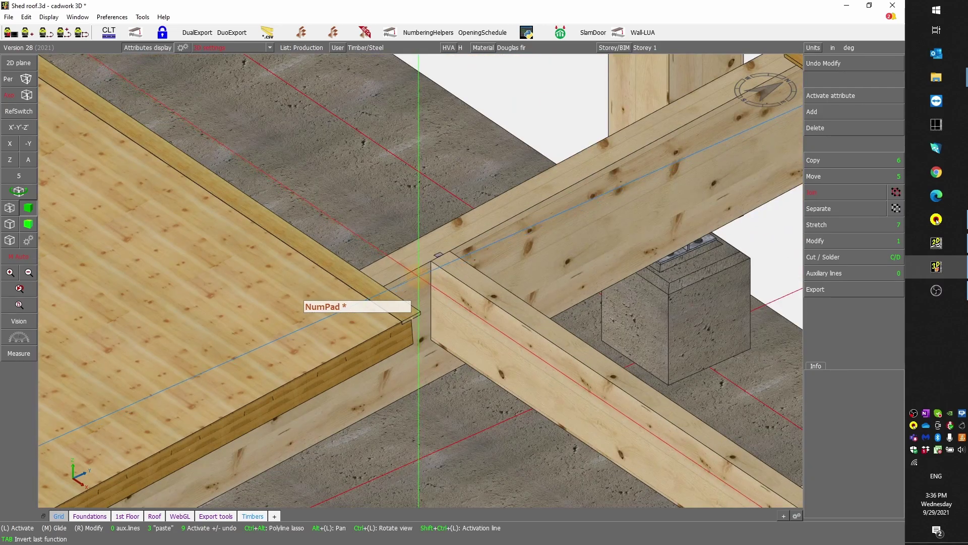
scroll(418, 273, "up", 3)
left_click(486, 208)
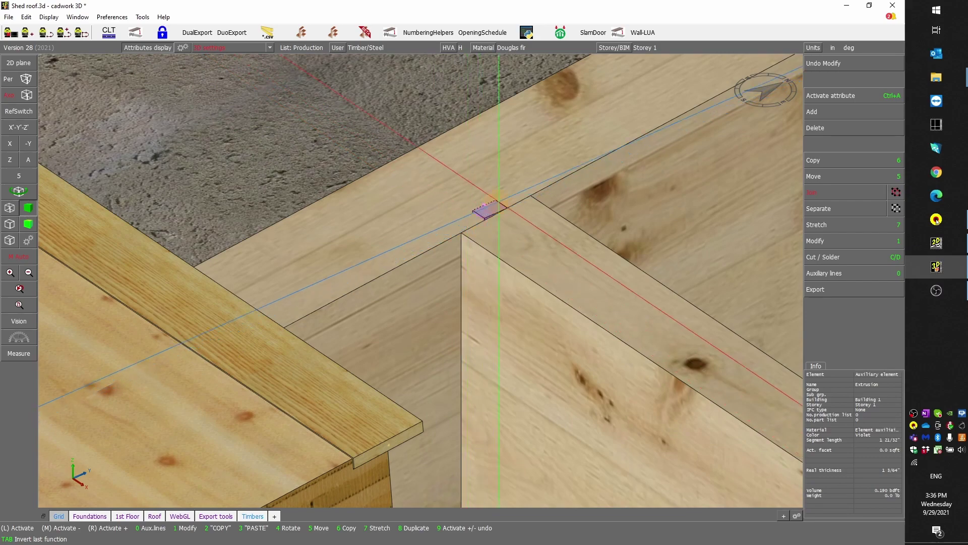
scroll(421, 277, "down", 2)
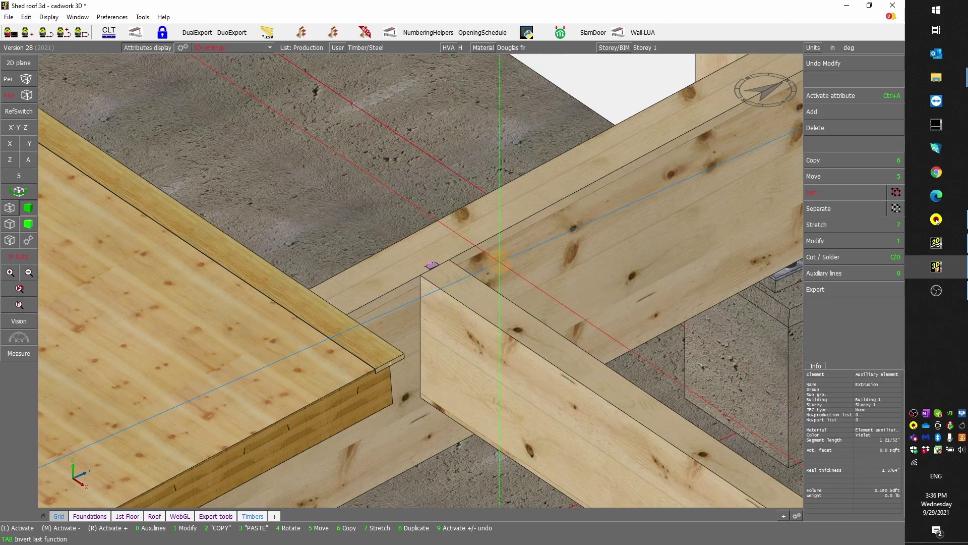
key("w")
key("c")
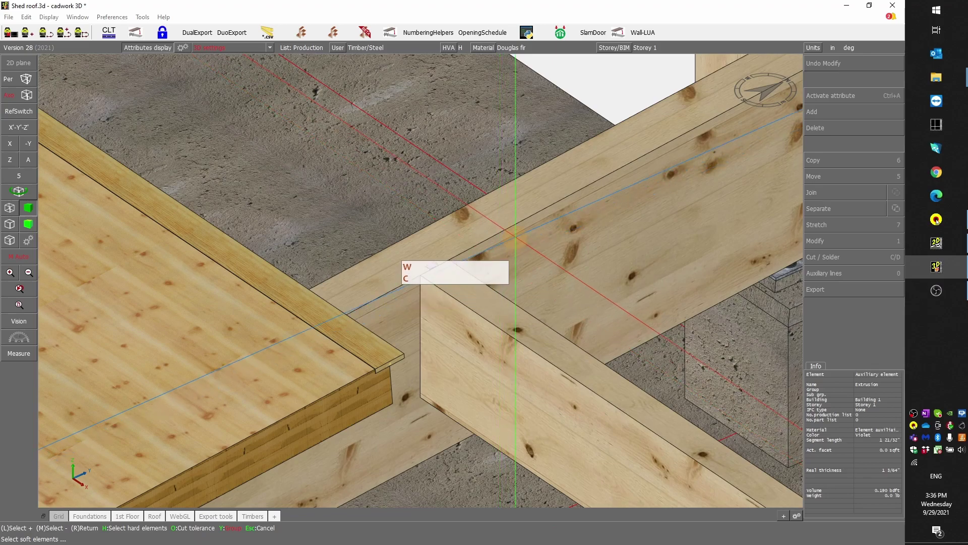
left_click(523, 222)
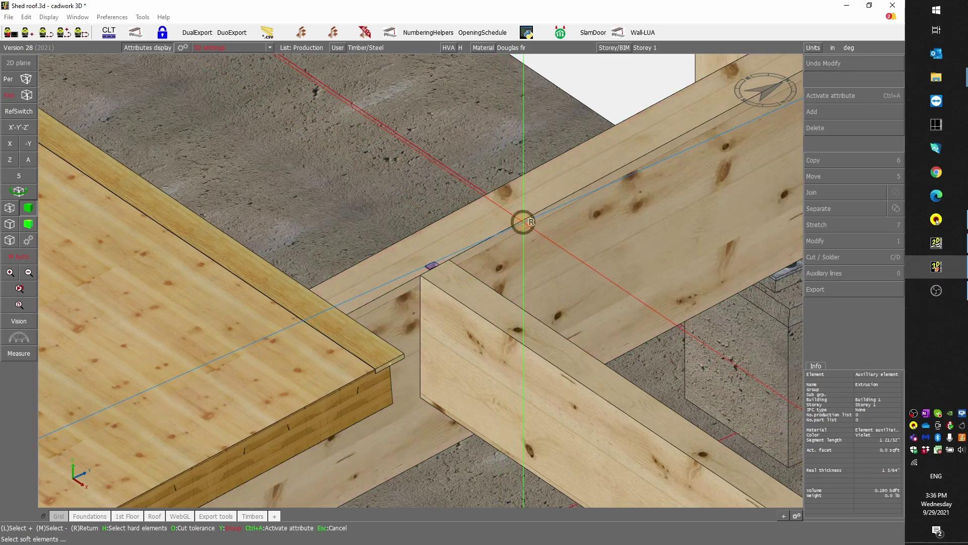
right_click(519, 228)
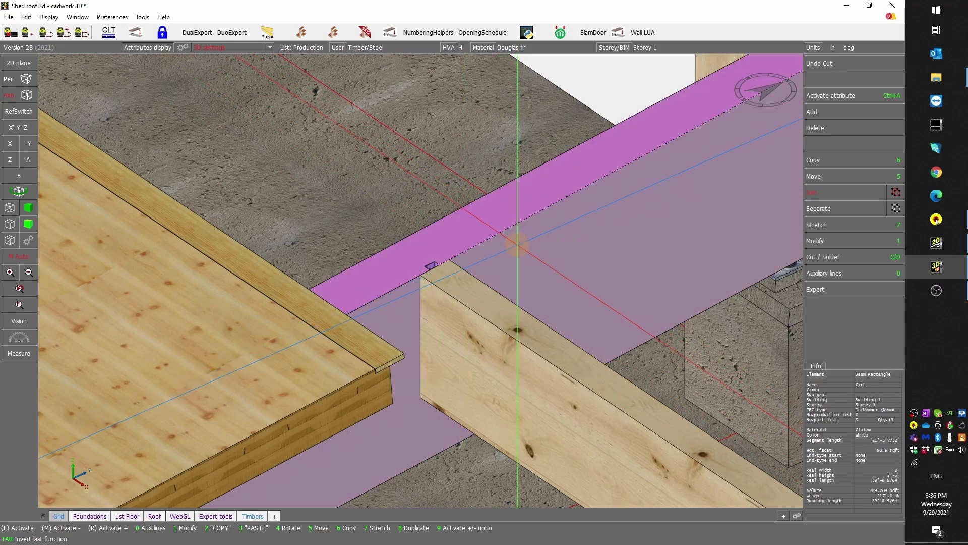
key("KP_Divide")
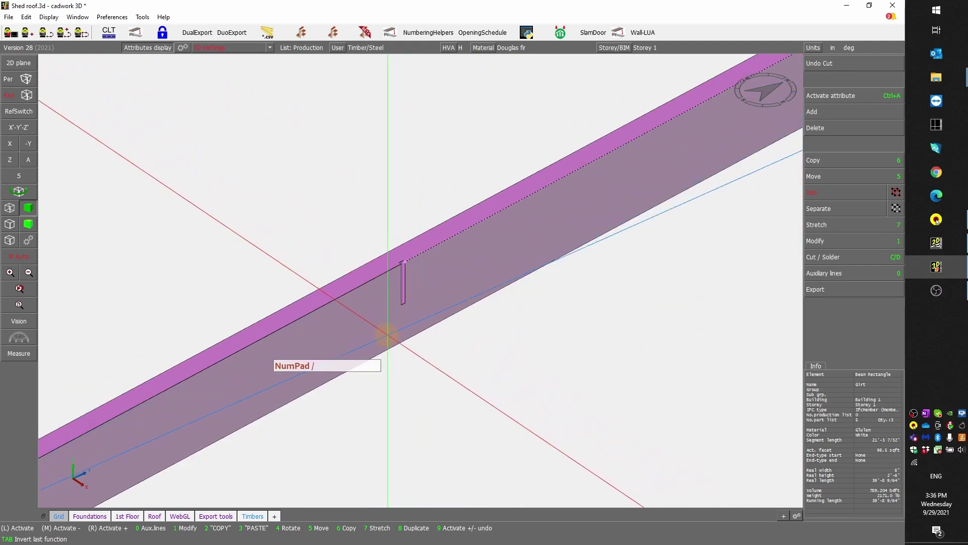
Step: Bring the other elements back, select everything with the girt's Glulam material, and isolate those members
key("KP_Divide")
key("j")
key("ctrl+a")
key("m")
key("KP_Divide")
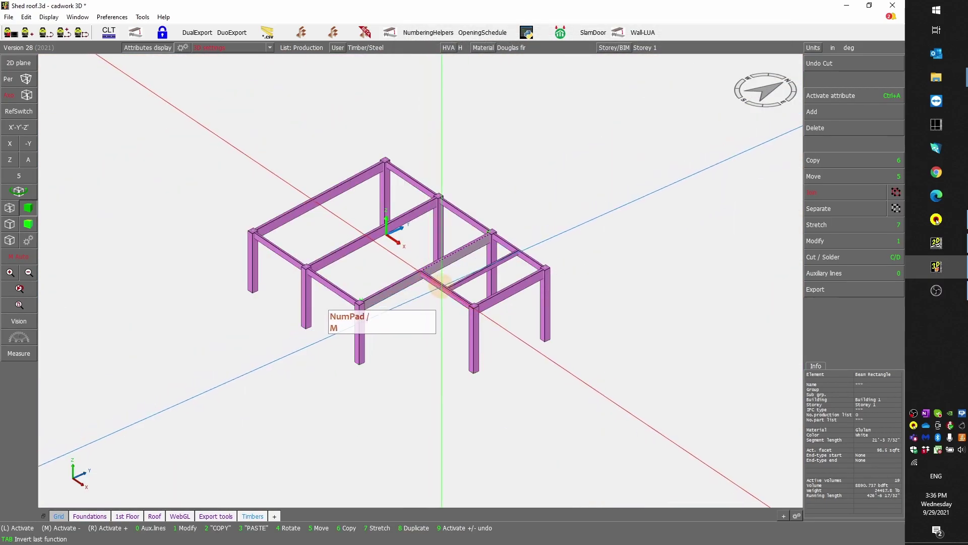
Step: Select the cut girt, examine it where the short front beam joins it, and clear the selection
left_click_drag(443, 276, 418, 280, "ctrl")
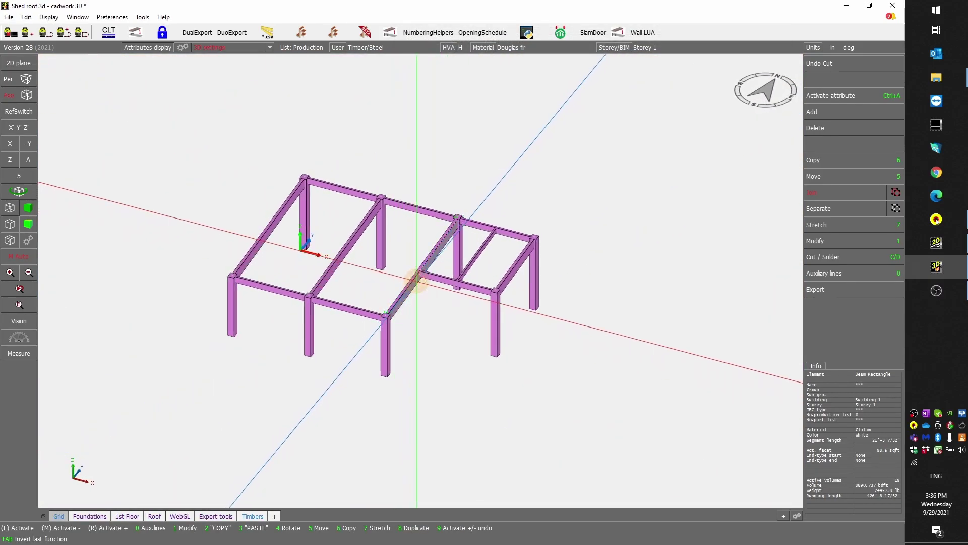
scroll(415, 277, "up", 5)
left_click(381, 262)
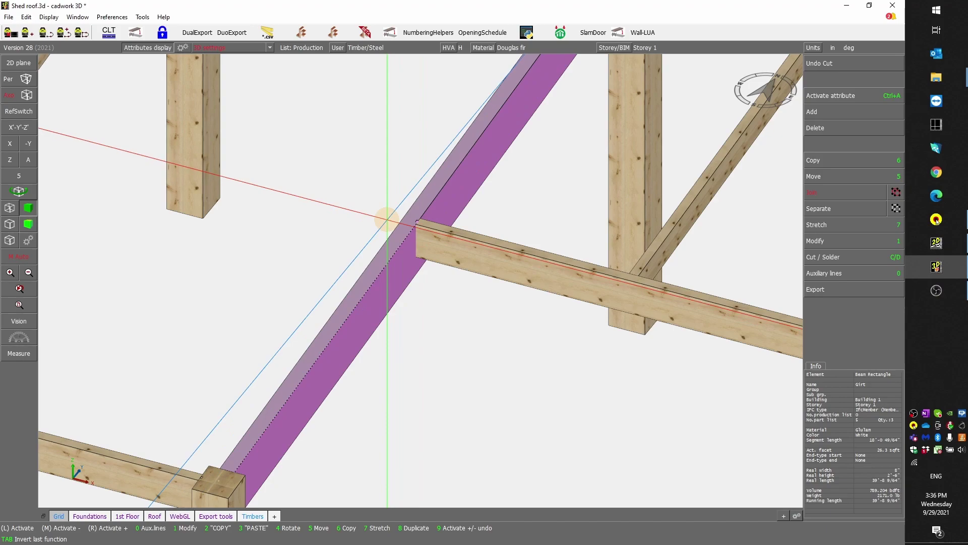
scroll(413, 220, "down", 5)
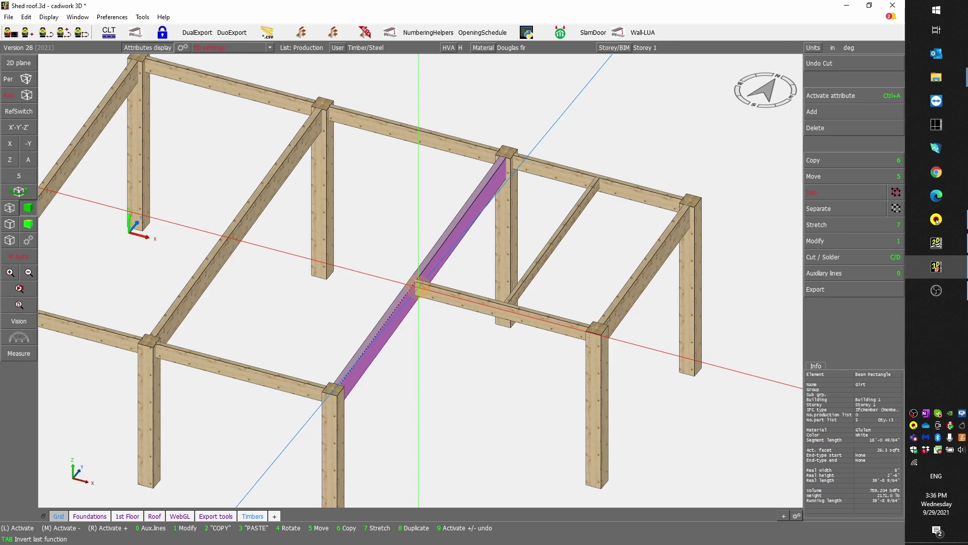
scroll(419, 286, "down", 4)
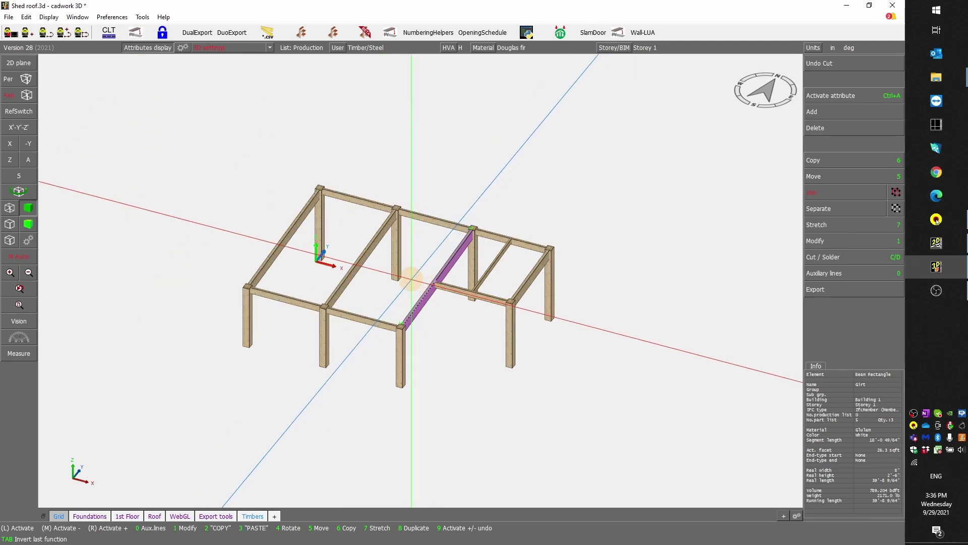
left_click(411, 278)
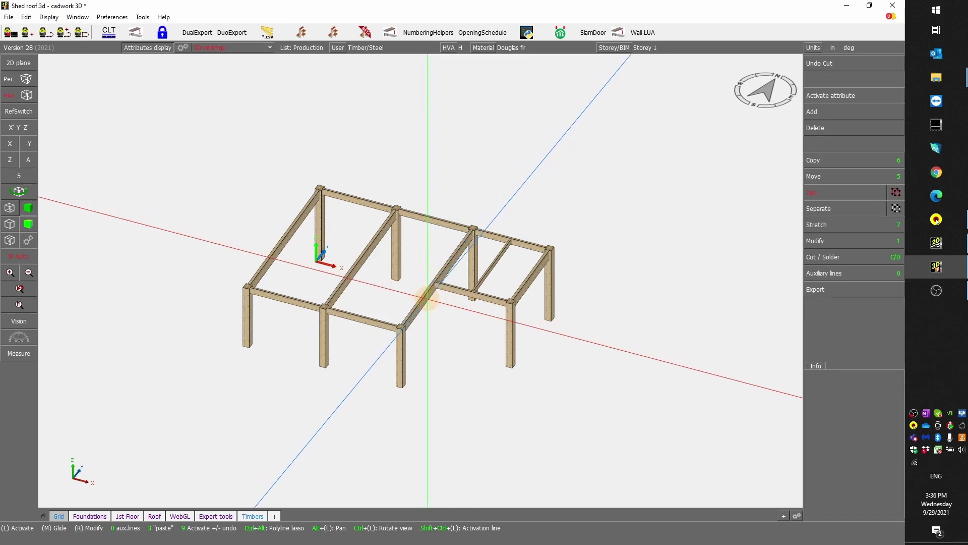
Step: Set the rough width rounding of the long girt beside the lower bay to 1", and clear the selection
left_click(427, 298)
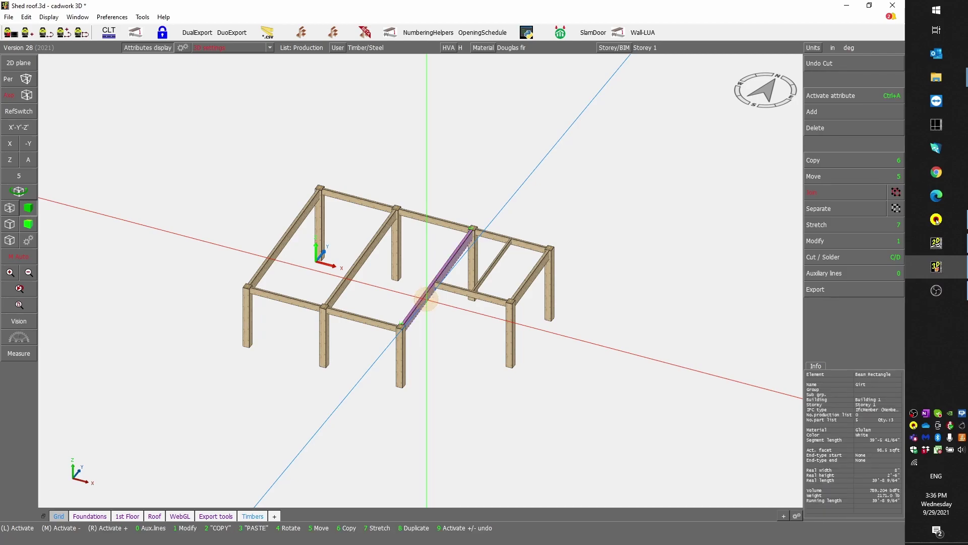
key("1")
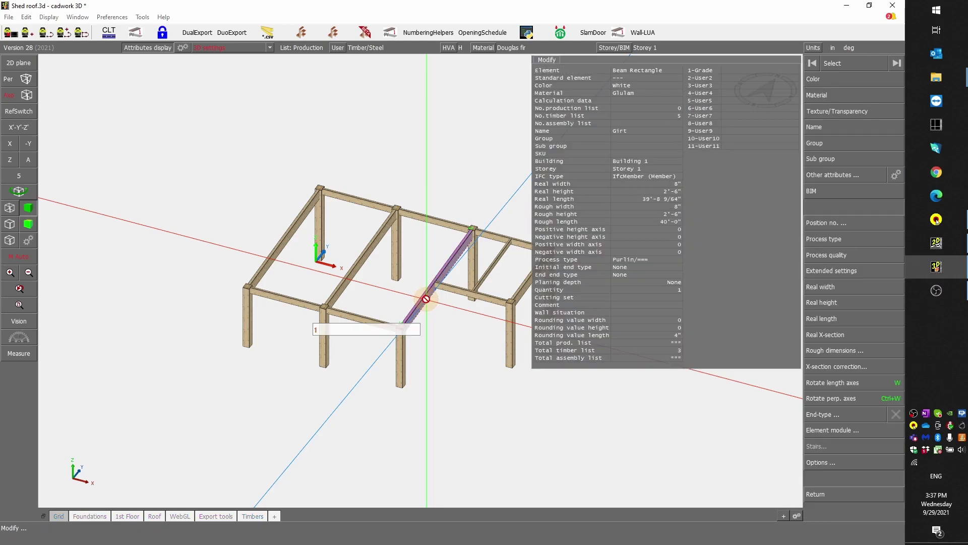
left_click(840, 356)
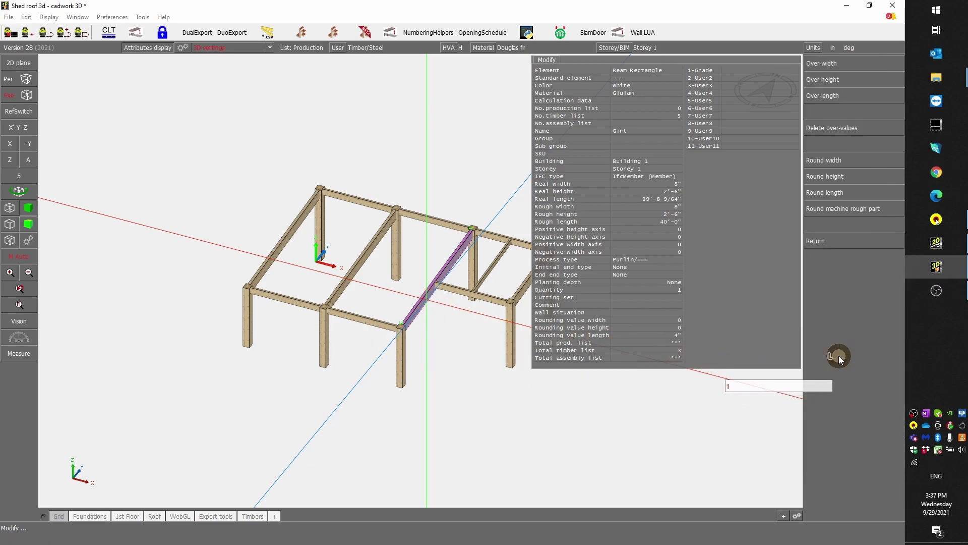
left_click(860, 161)
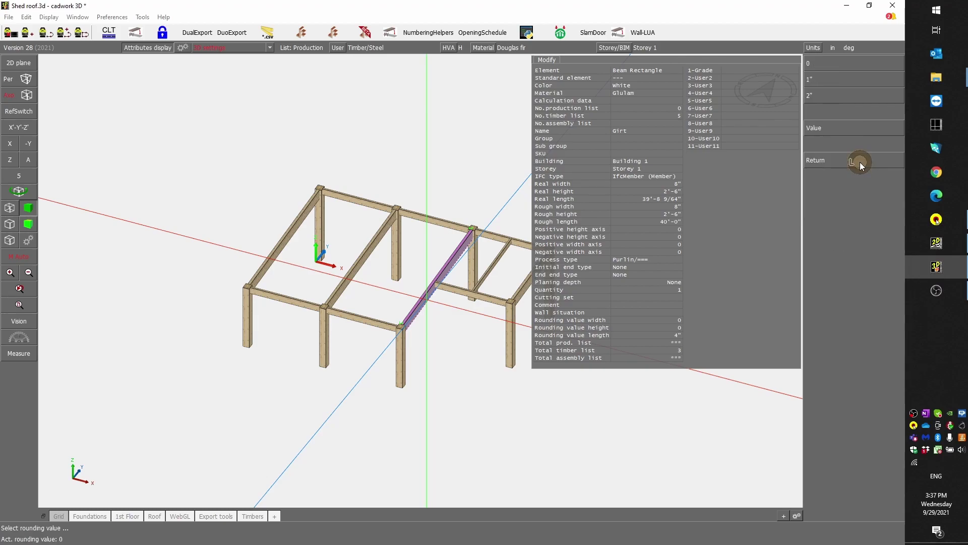
left_click(850, 78)
right_click(815, 148)
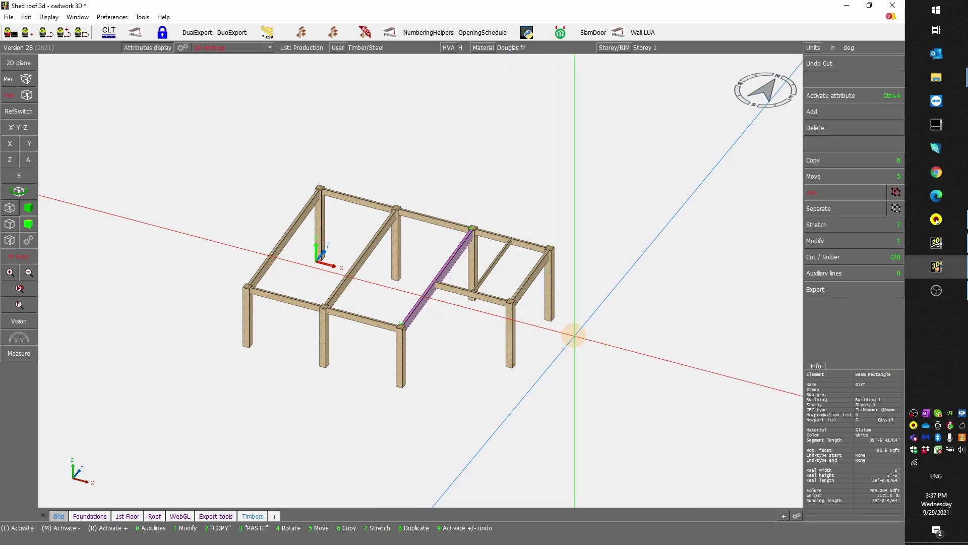
left_click(478, 371)
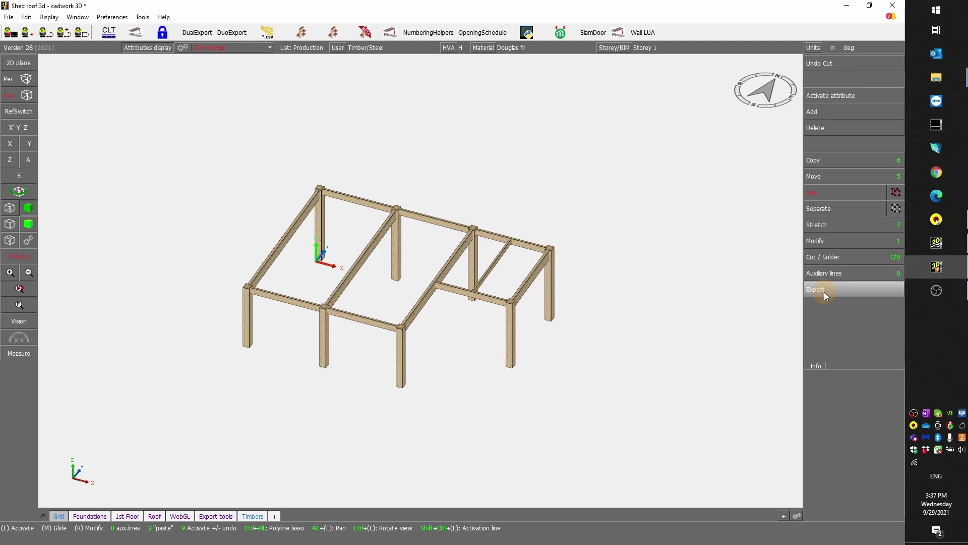
Step: Calculate the part list for the visible glulam elements, checking for duplicates and starting the numbering at 1
left_click_drag(226, 411, 626, 145)
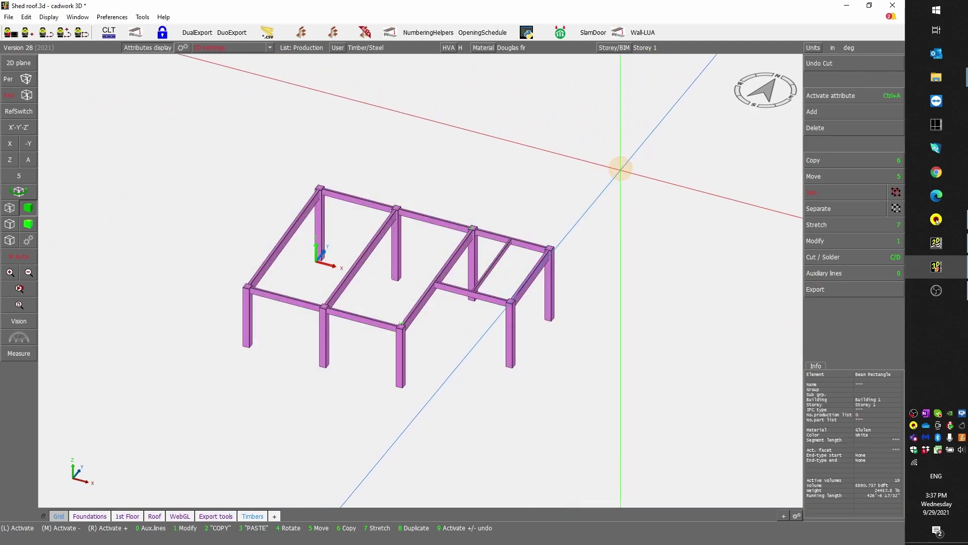
left_click(605, 204)
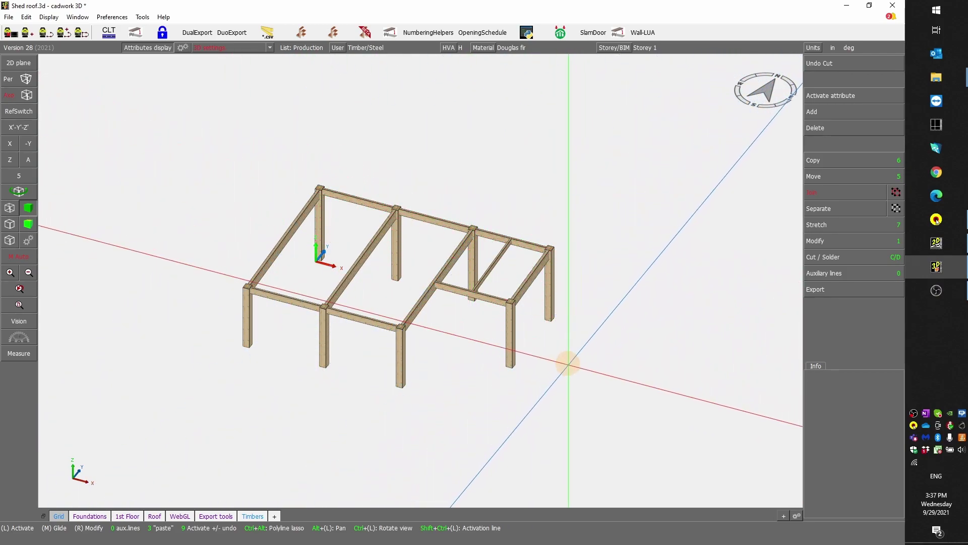
left_click(824, 289)
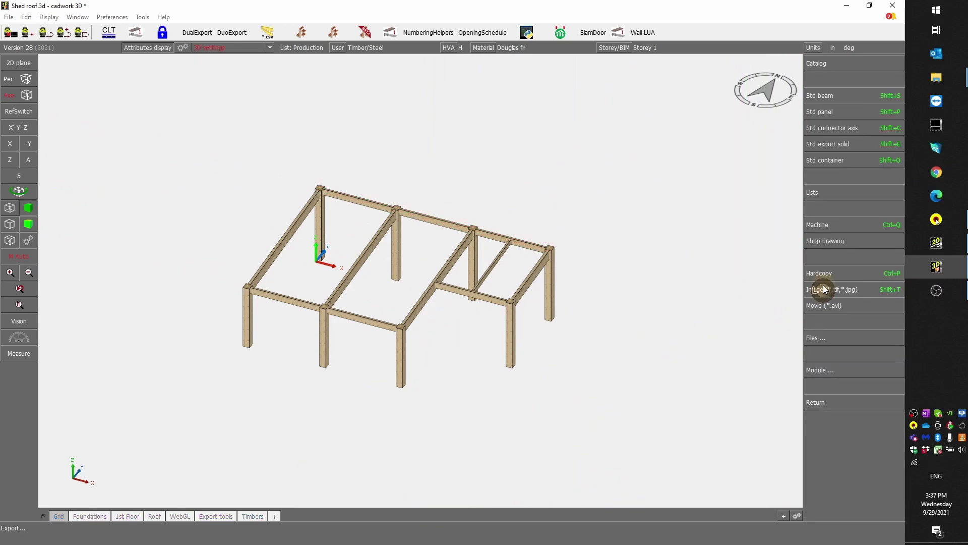
left_click(838, 193)
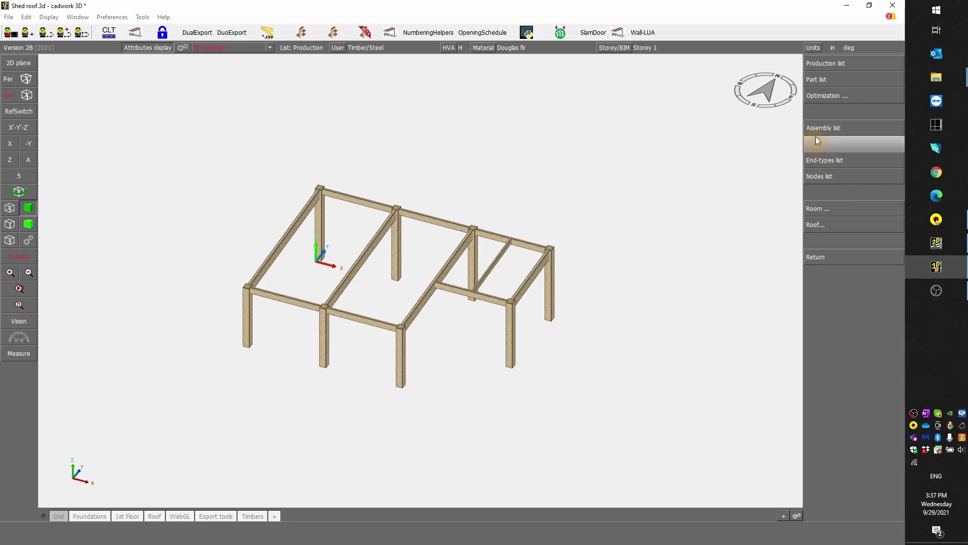
left_click(838, 81)
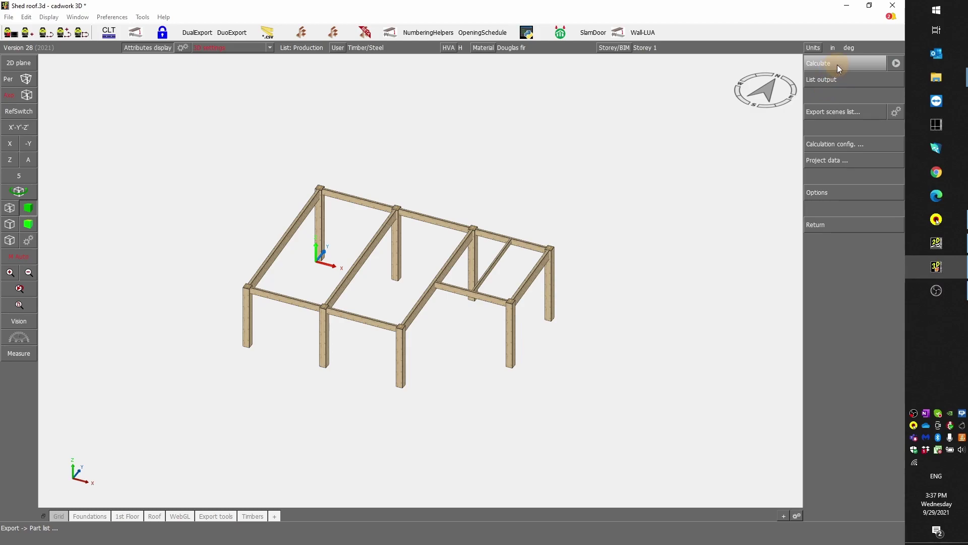
left_click(838, 64)
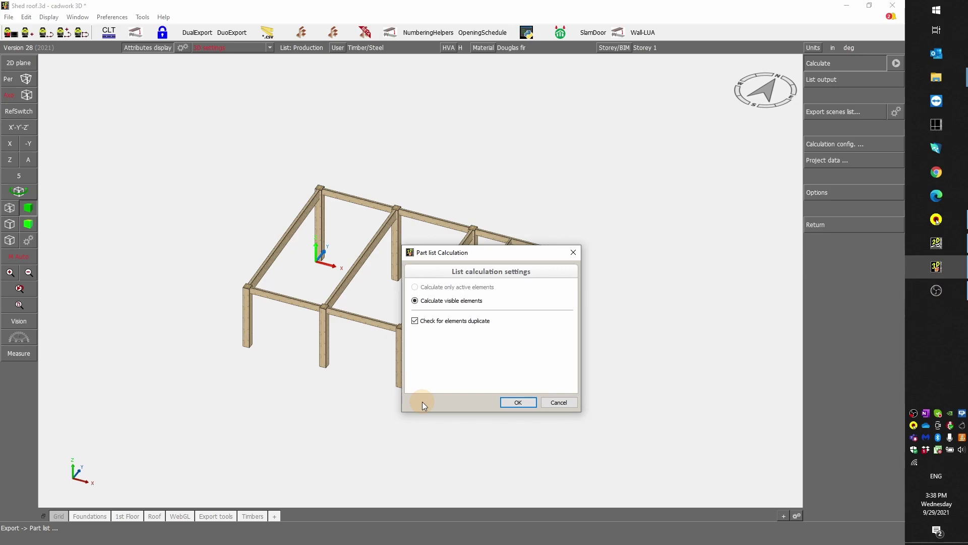
left_click(523, 404)
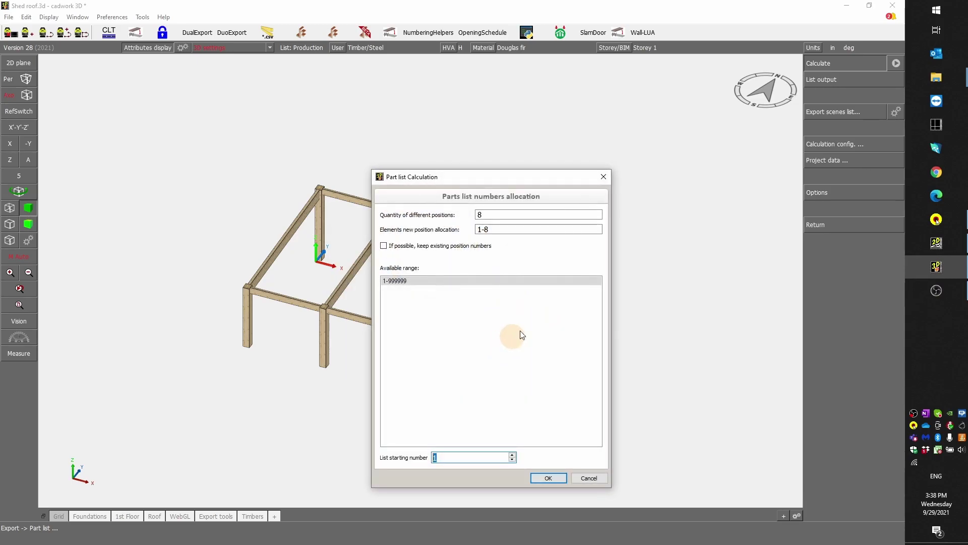
left_click_drag(534, 182, 712, 103)
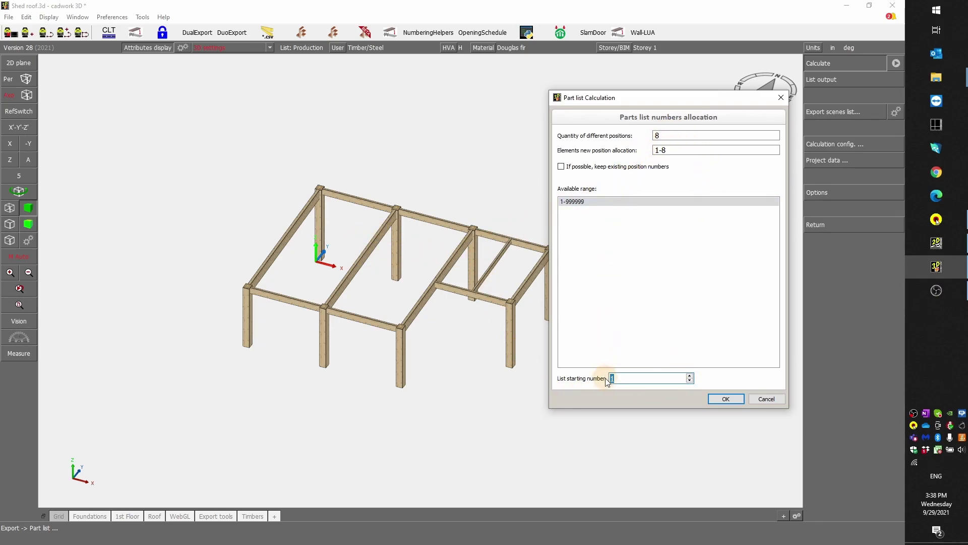
left_click(725, 399)
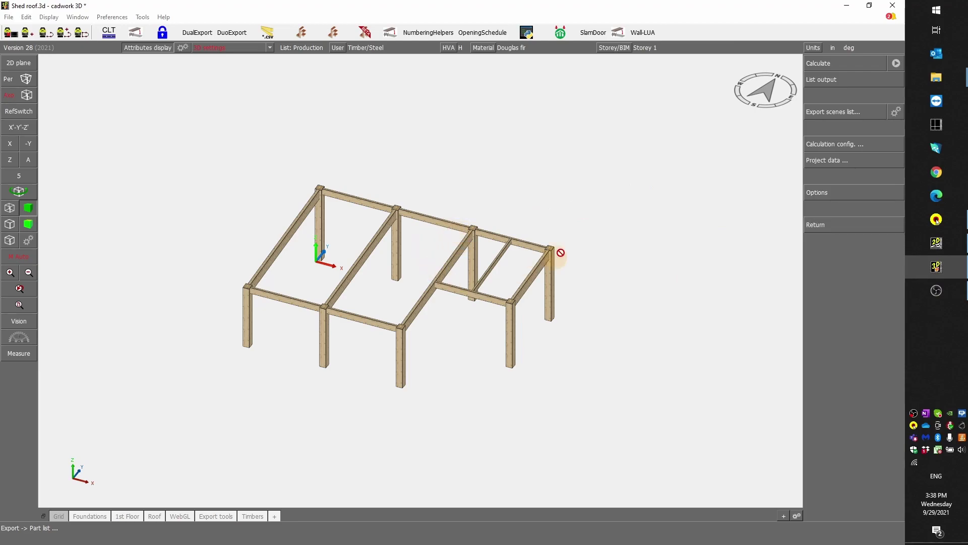
Step: Output the part list as a list file named GL, and widen and reposition its window
left_click(832, 80)
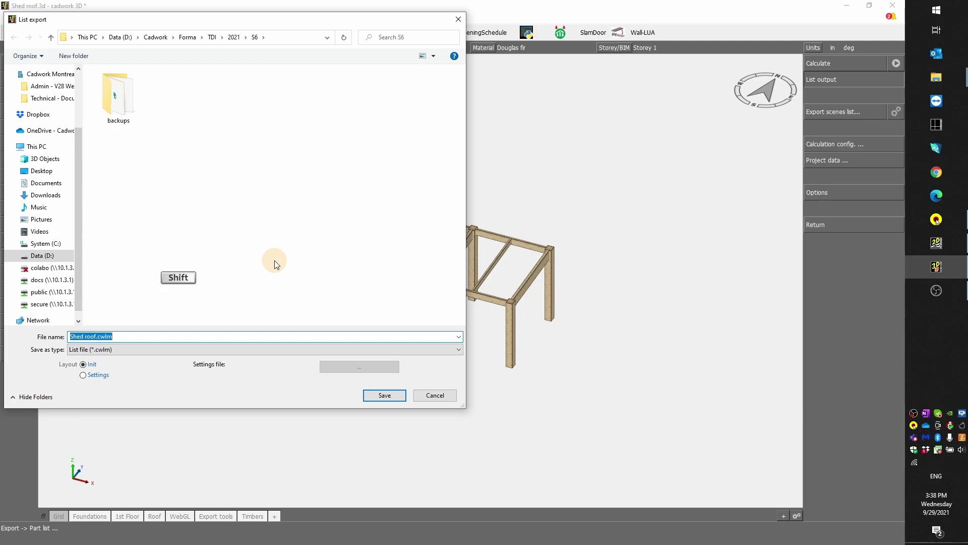
type("GL")
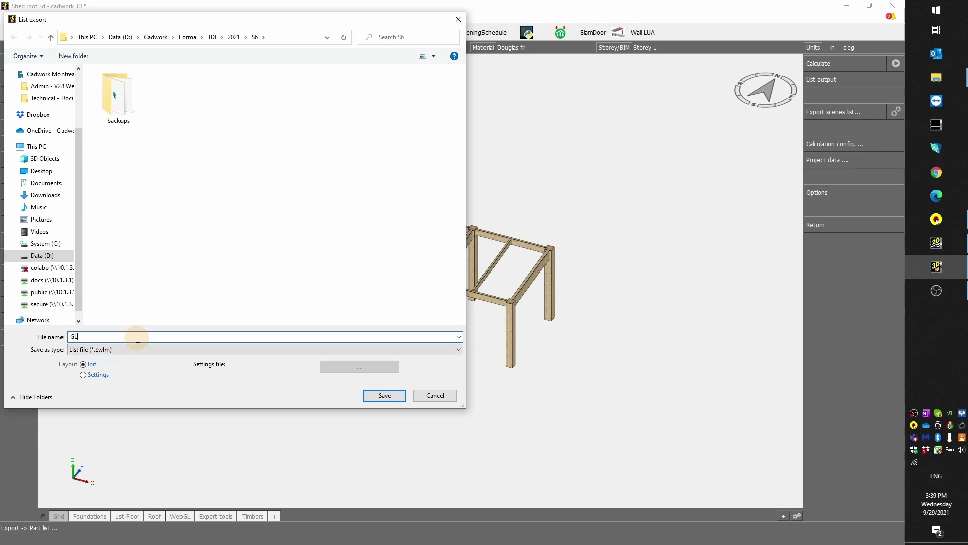
key("Return")
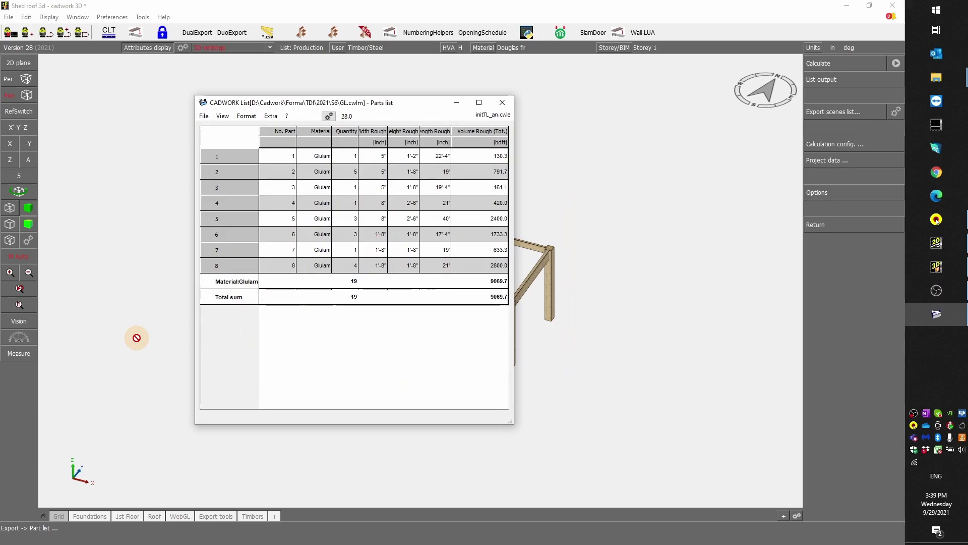
left_click_drag(514, 425, 672, 433)
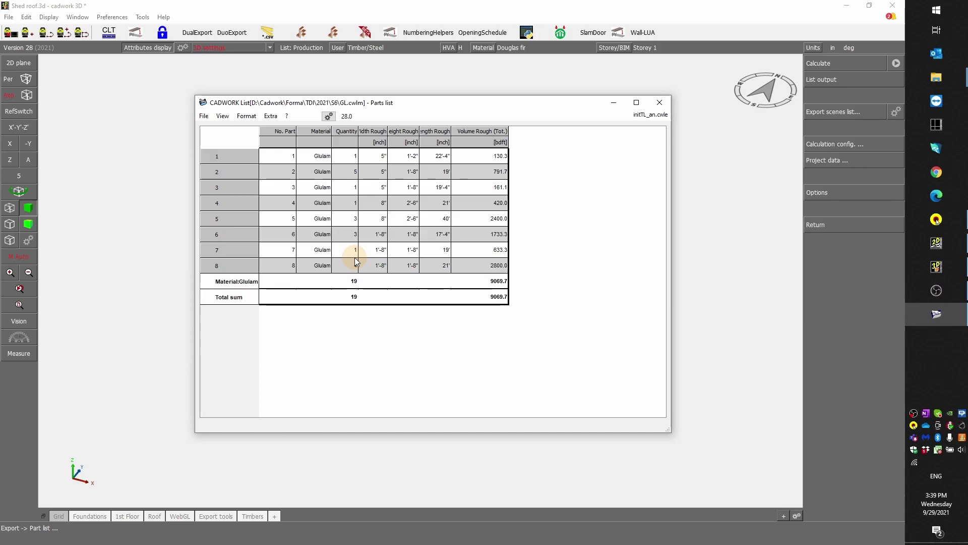
left_click_drag(454, 106, 367, 111)
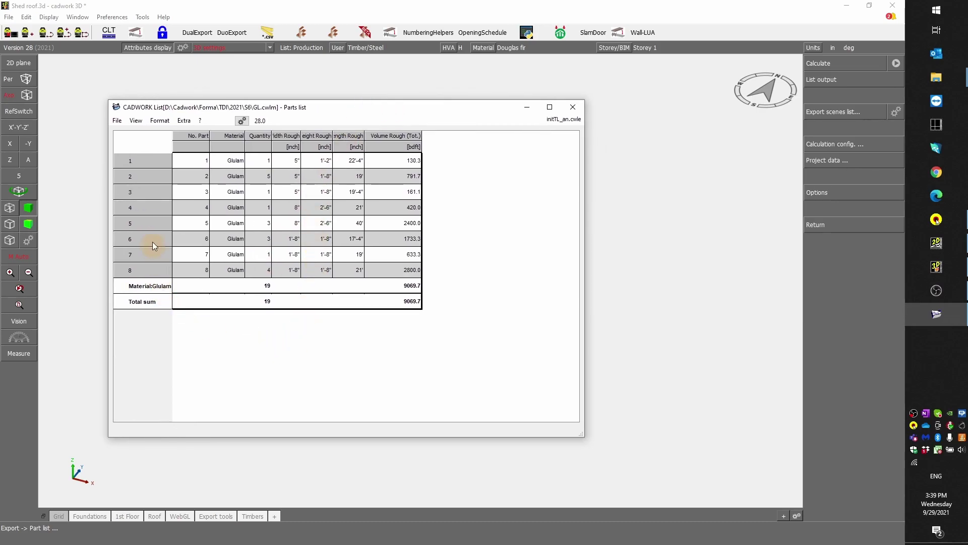
left_click(117, 122)
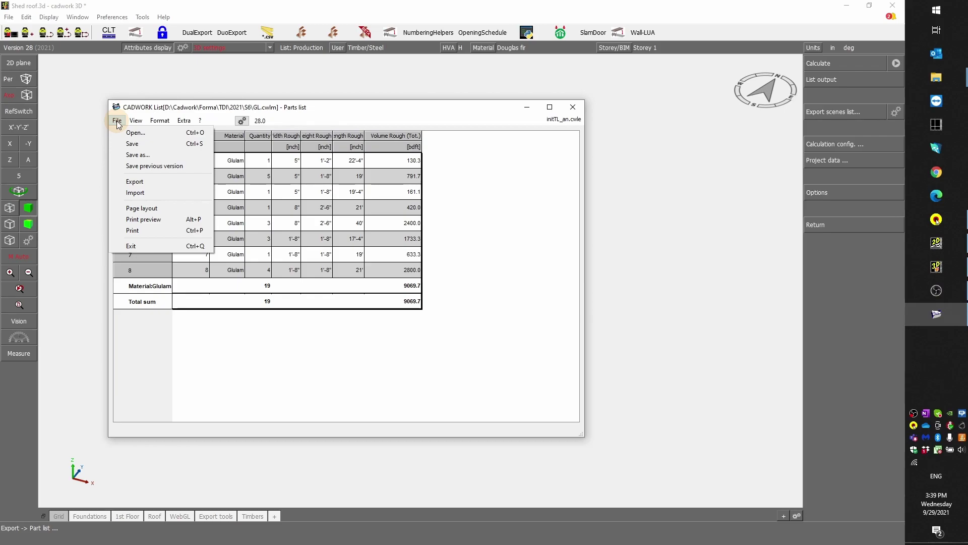
left_click(135, 182)
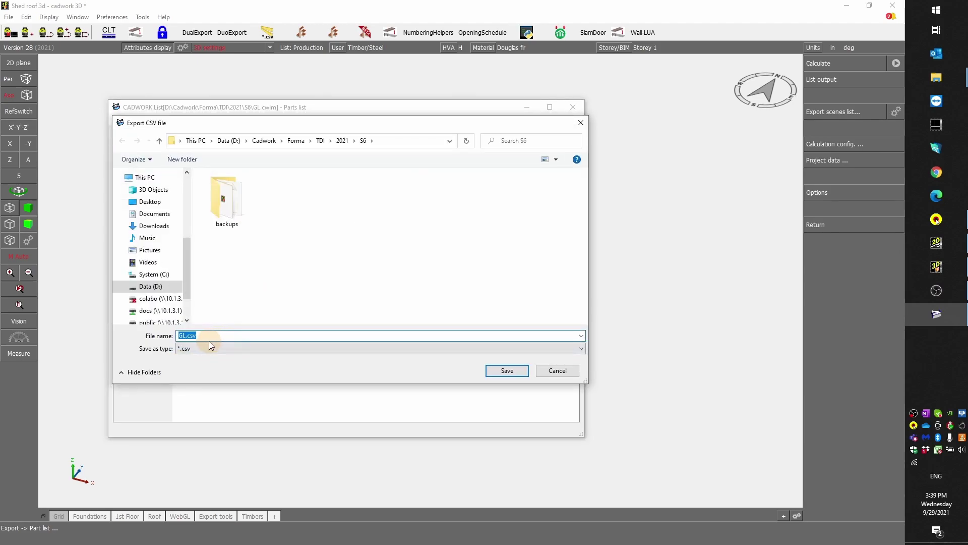
left_click(582, 349)
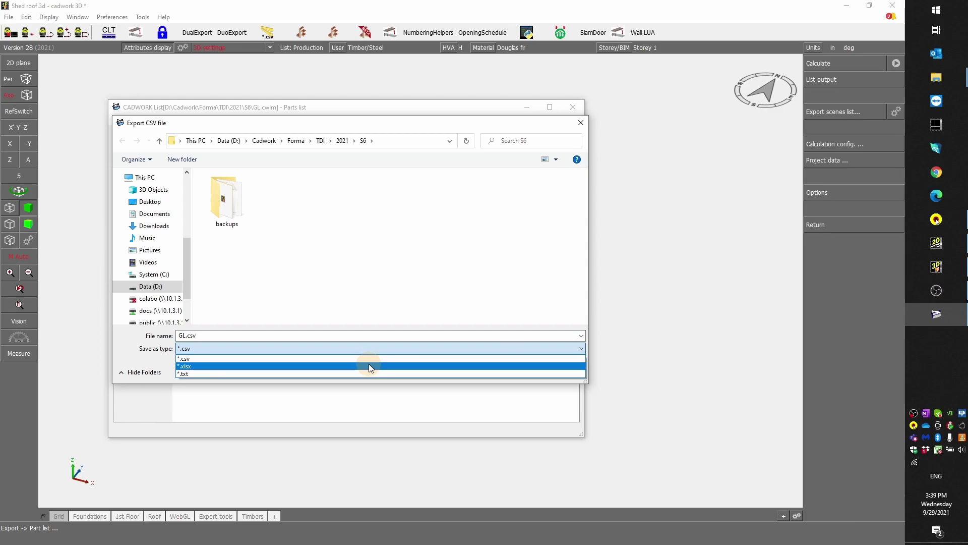
left_click(313, 256)
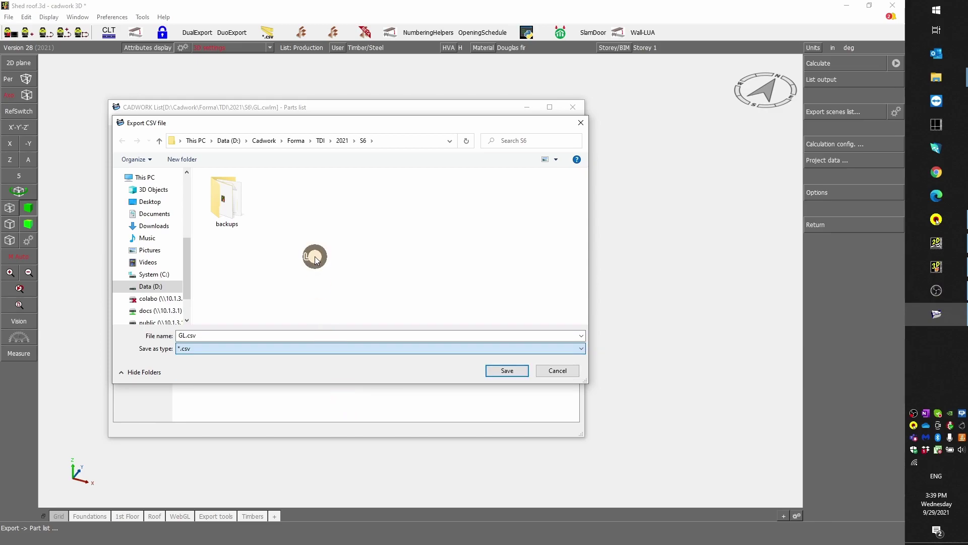
left_click(558, 370)
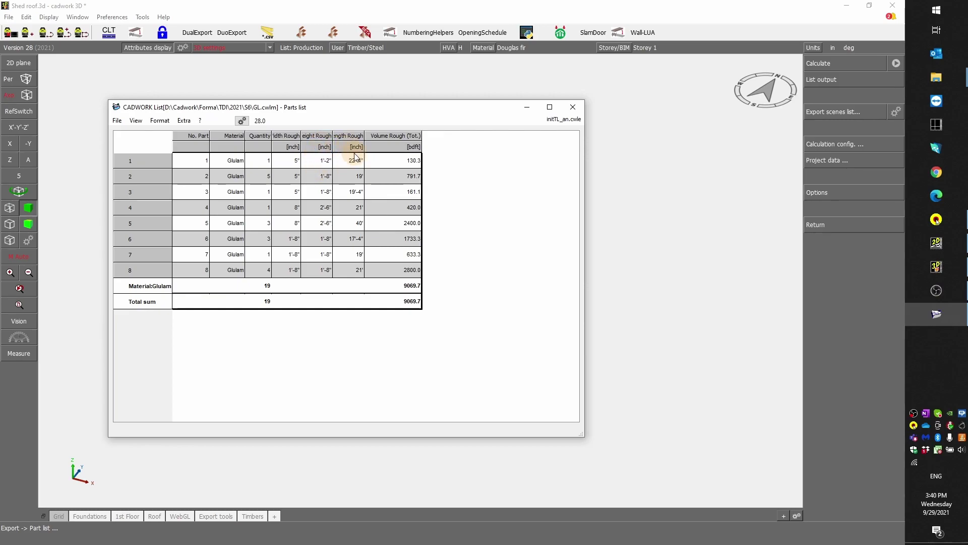
Step: Widen the Length Rough column and apply the optimal width to every column of the parts list
left_click_drag(365, 135, 373, 134)
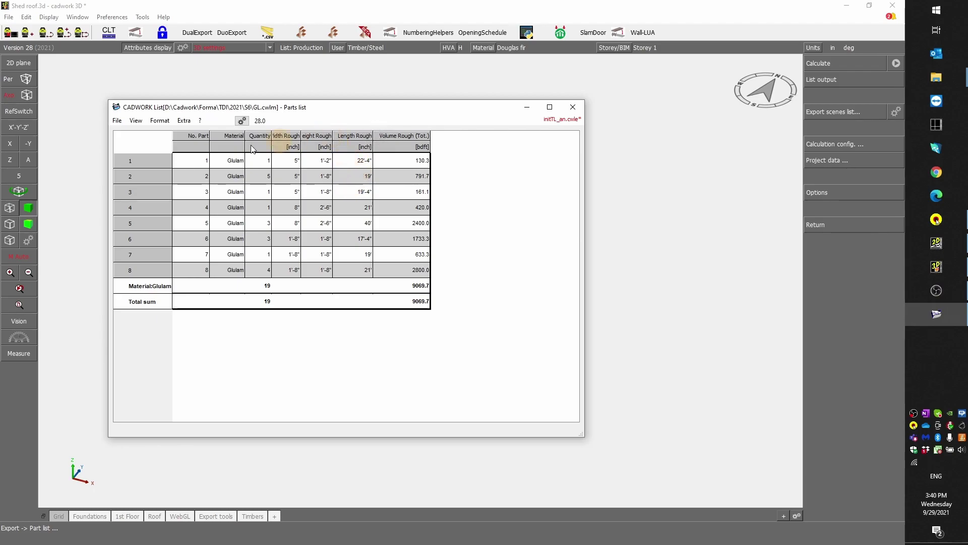
right_click(135, 143)
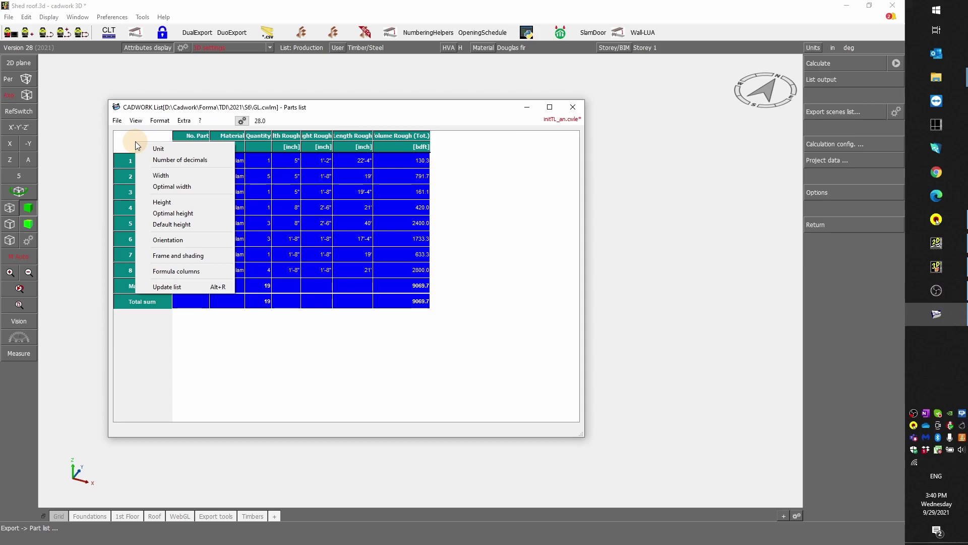
left_click(168, 188)
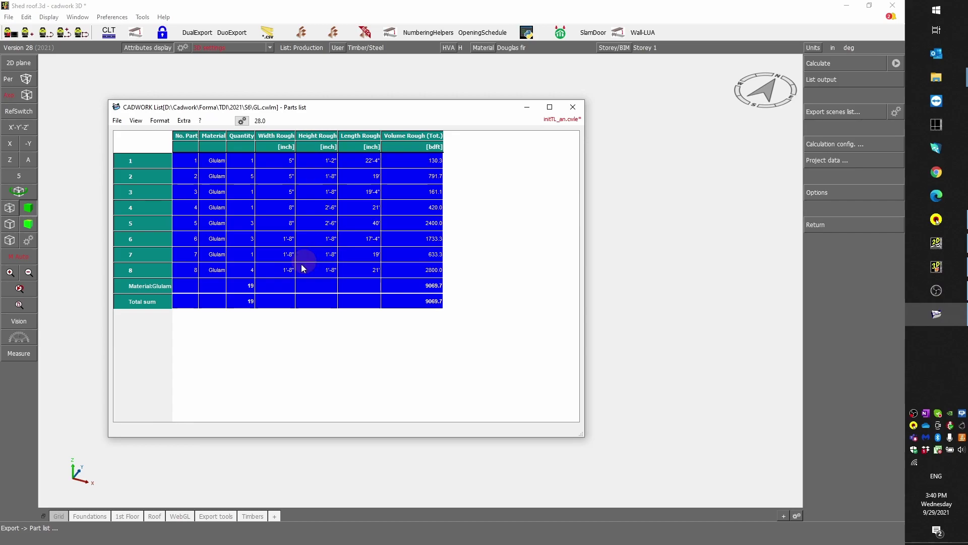
Step: Set the Width Rough column's unit to the inches-only fractional format 15 1/2"
right_click(280, 137)
left_click(274, 138)
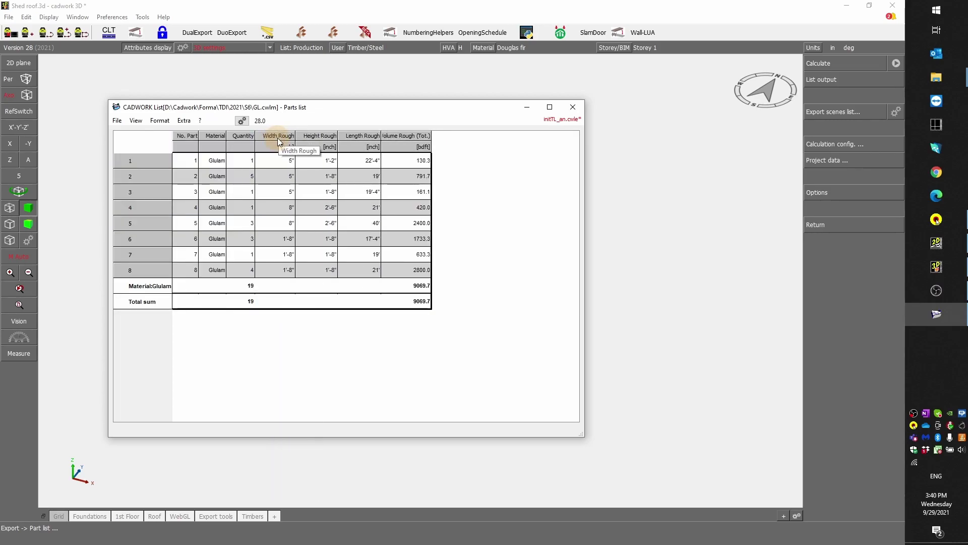
right_click(278, 137)
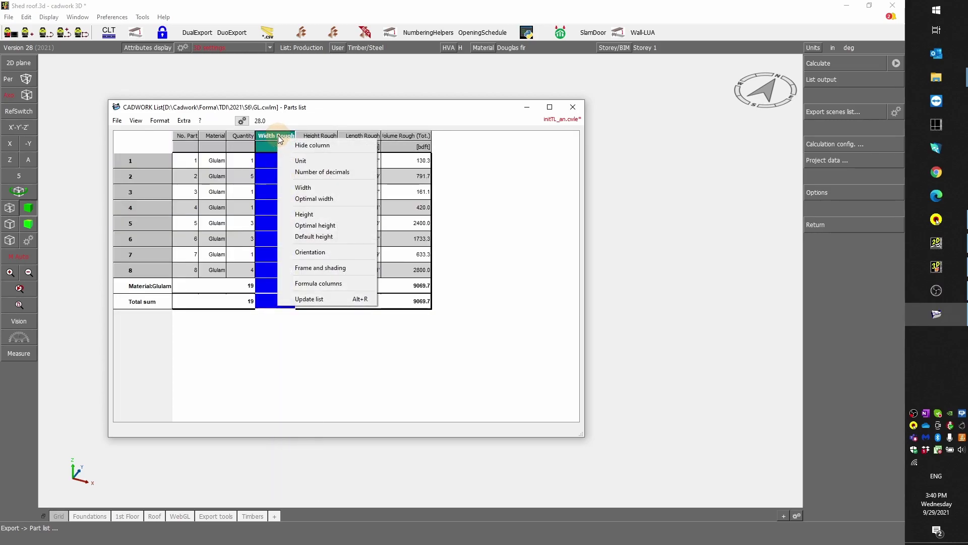
left_click(302, 160)
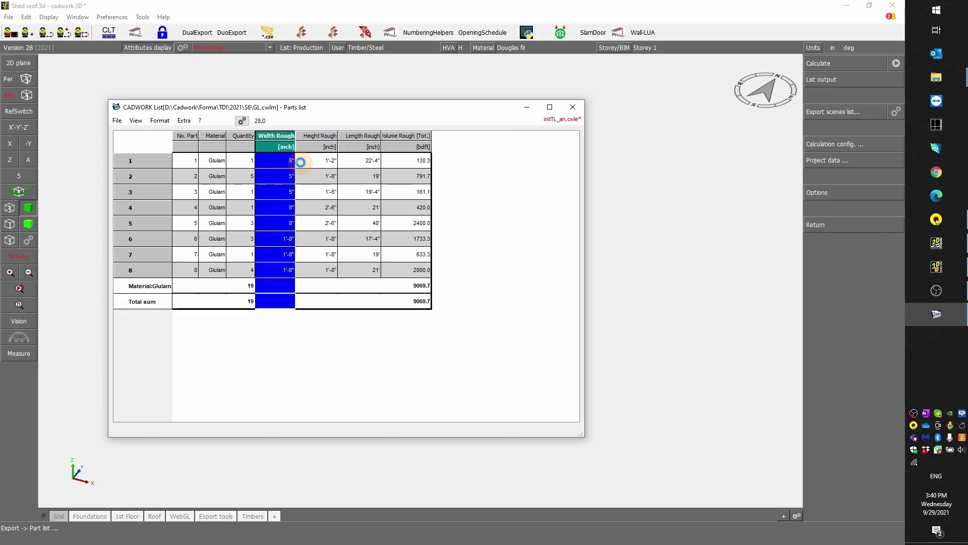
left_click(526, 175)
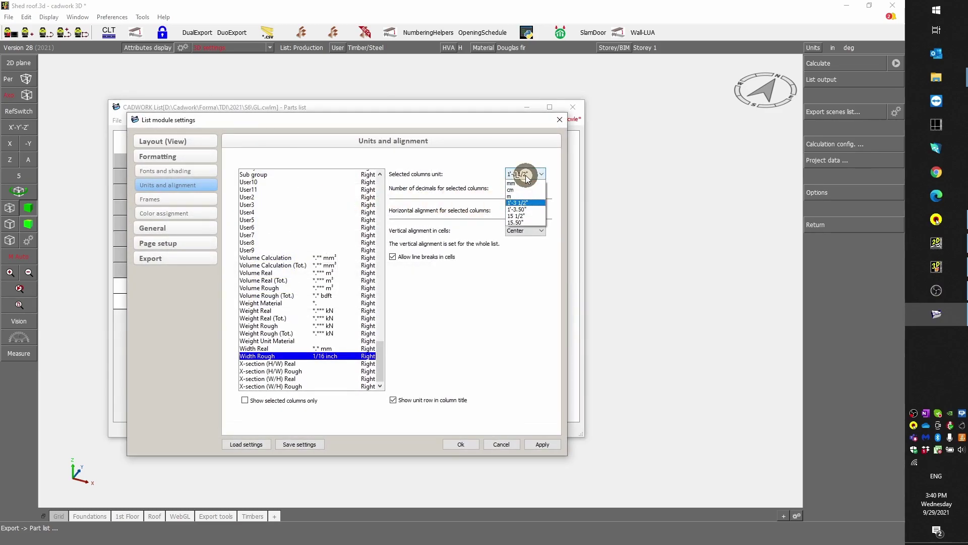
left_click(526, 217)
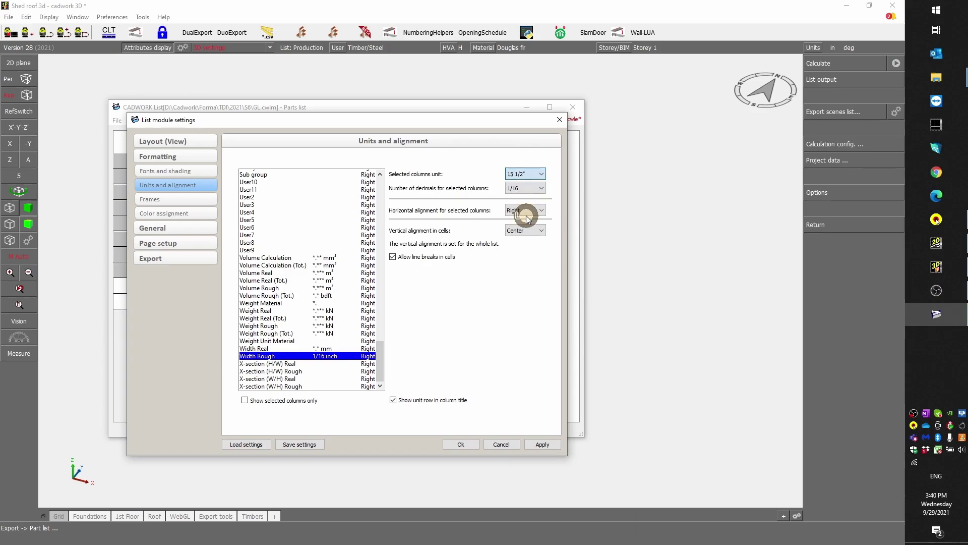
left_click(541, 444)
left_click(456, 444)
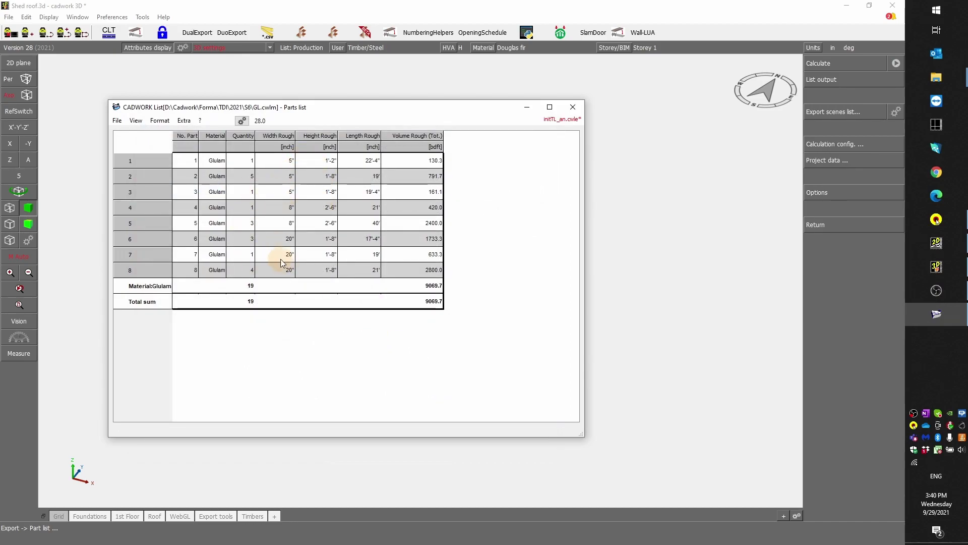
Step: Set the Height Rough column's unit to the inches-only fractional format 15 1/2"
right_click(320, 137)
left_click(341, 160)
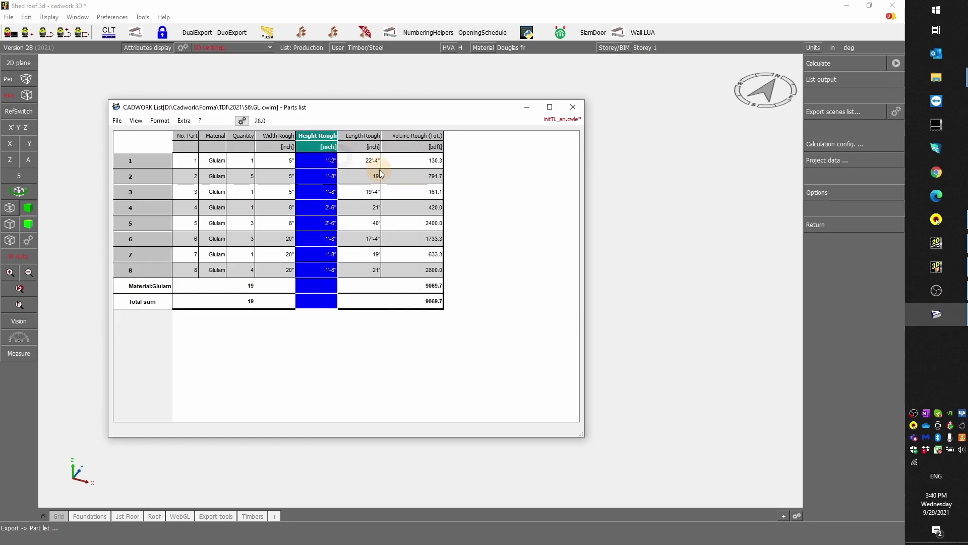
left_click(523, 178)
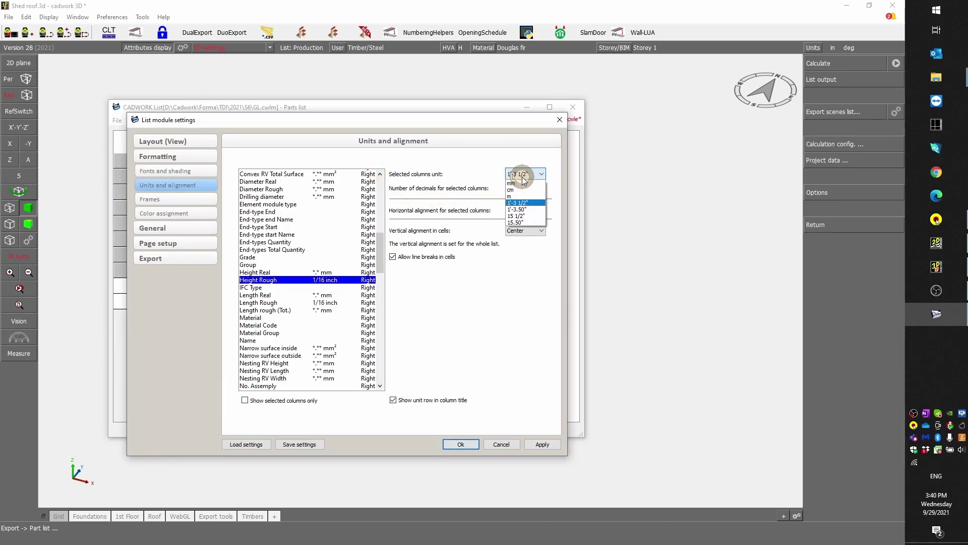
left_click(522, 213)
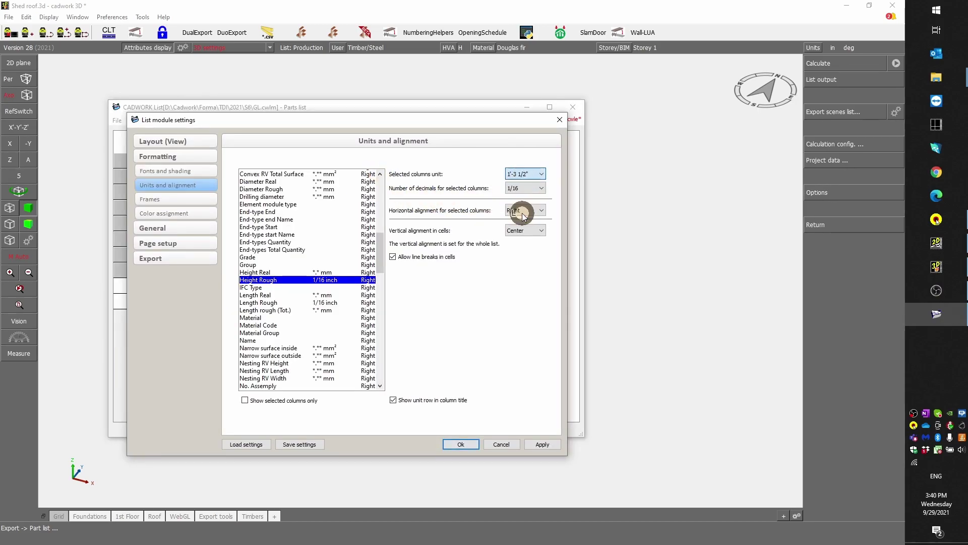
left_click(544, 445)
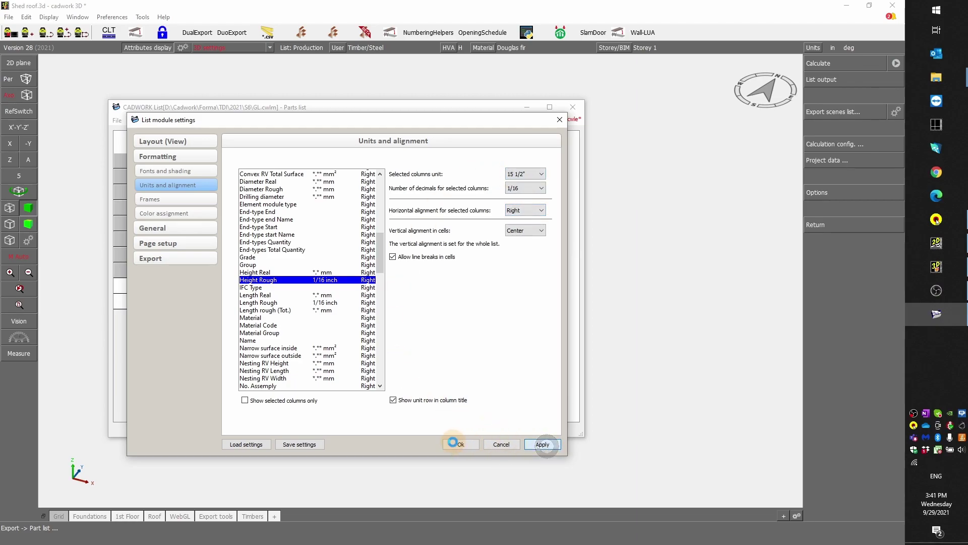
left_click(457, 446)
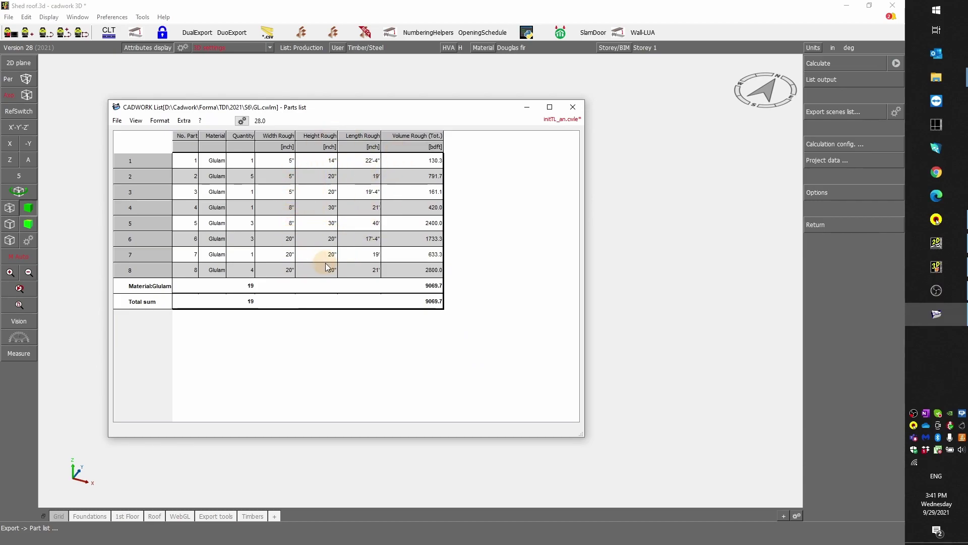
left_click(162, 121)
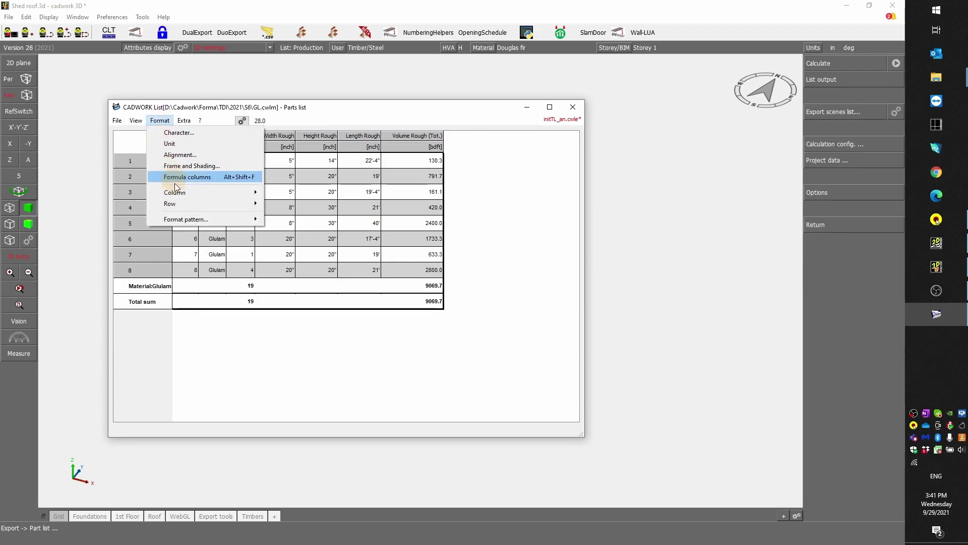
mouse_move(190, 221)
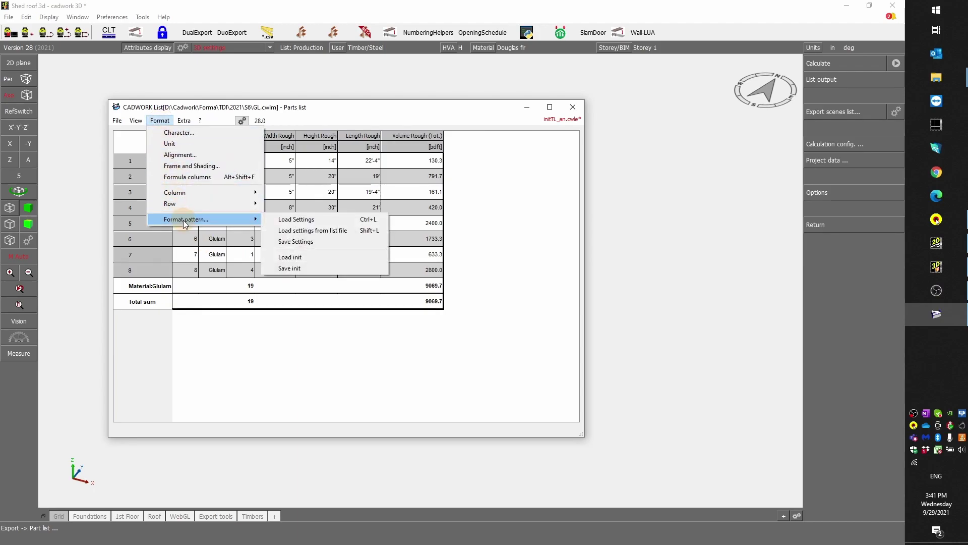
left_click(304, 242)
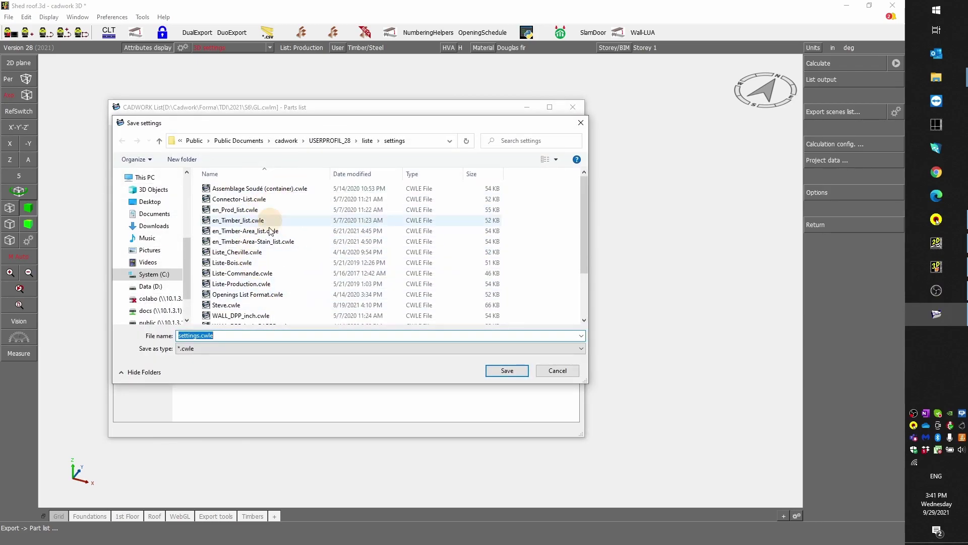
left_click(560, 369)
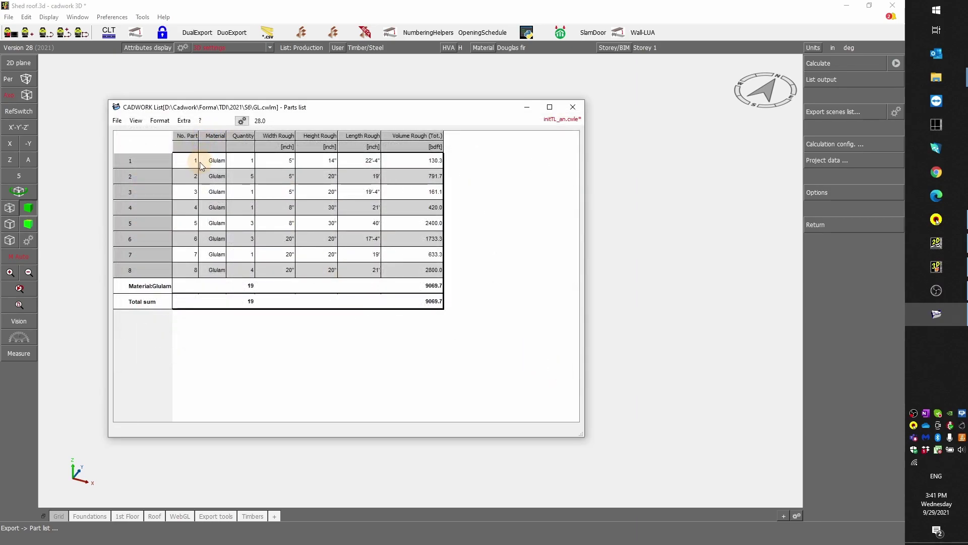
Step: Review the available and selected columns in the parts list's content and order settings
left_click(137, 121)
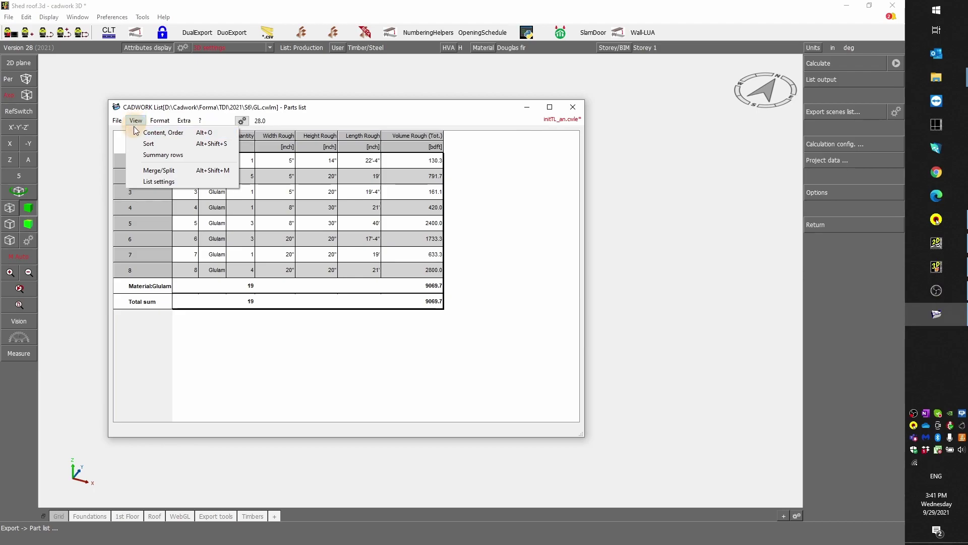
left_click(150, 132)
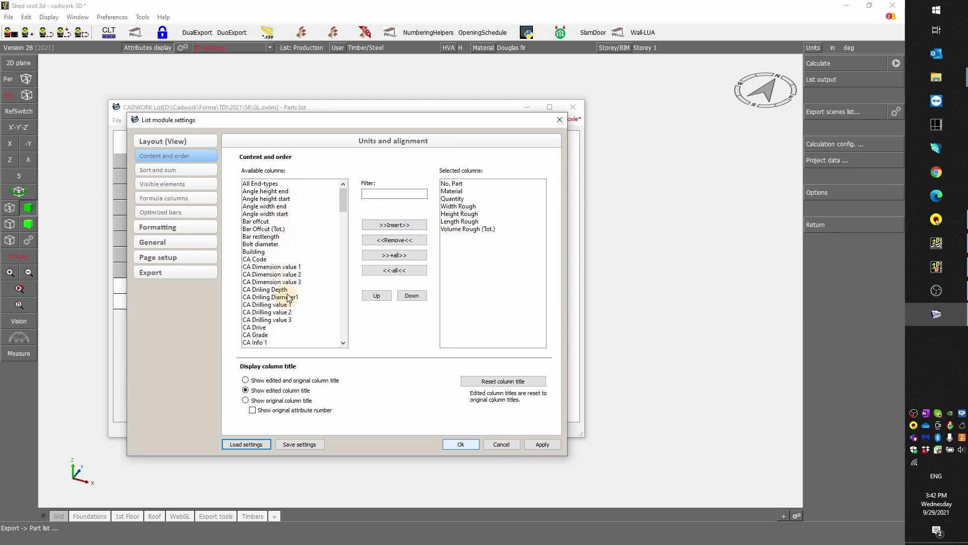
mouse_move(342, 201)
left_mouse_down()
mouse_move(332, 327)
mouse_move(341, 190)
left_mouse_up()
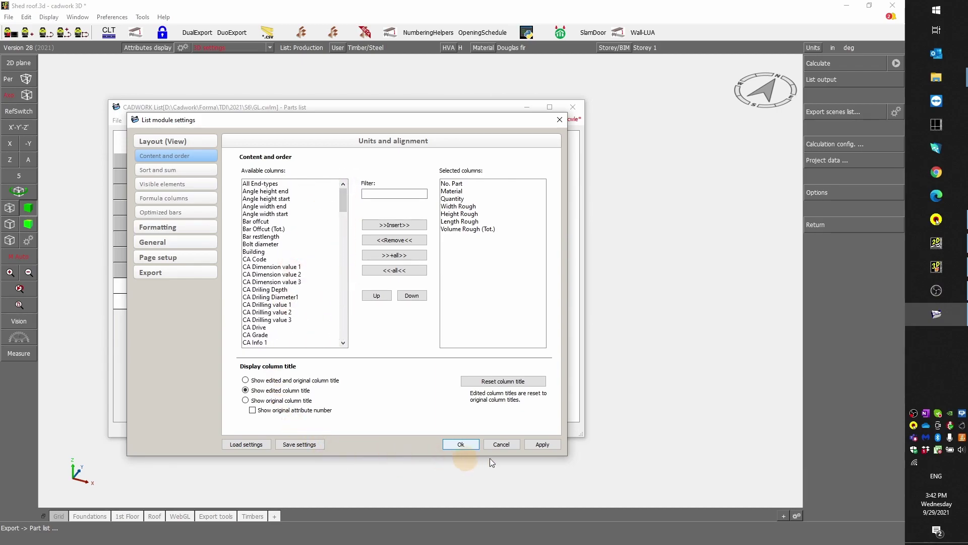
left_click(461, 445)
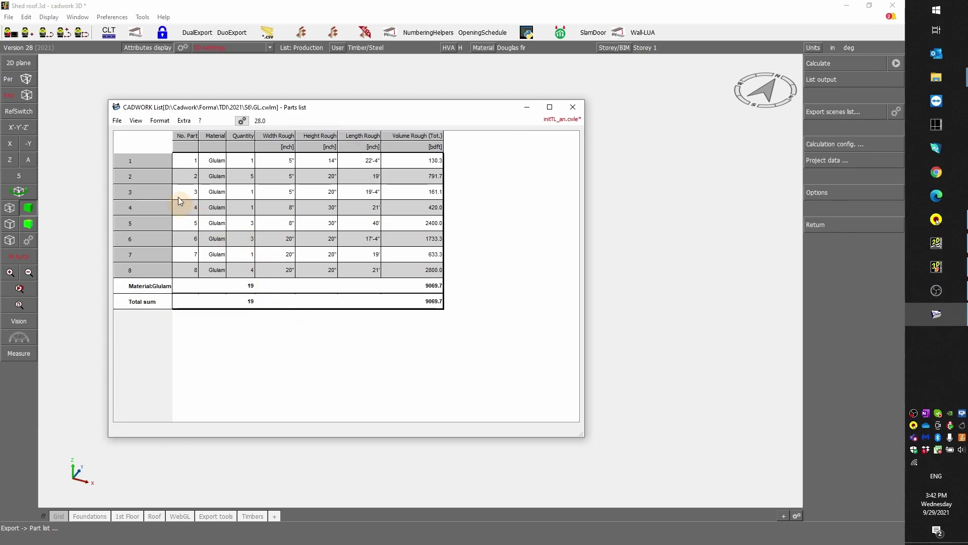
Step: Start the stock optimization for the parts list and set the saw kerf to 0.25 inch
left_click(184, 120)
left_click(208, 143)
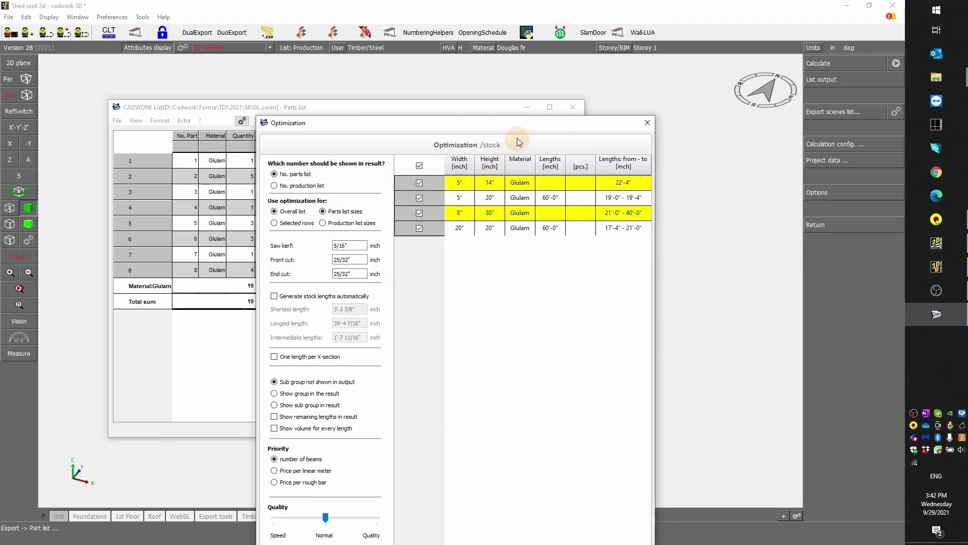
left_click_drag(524, 126, 501, 46)
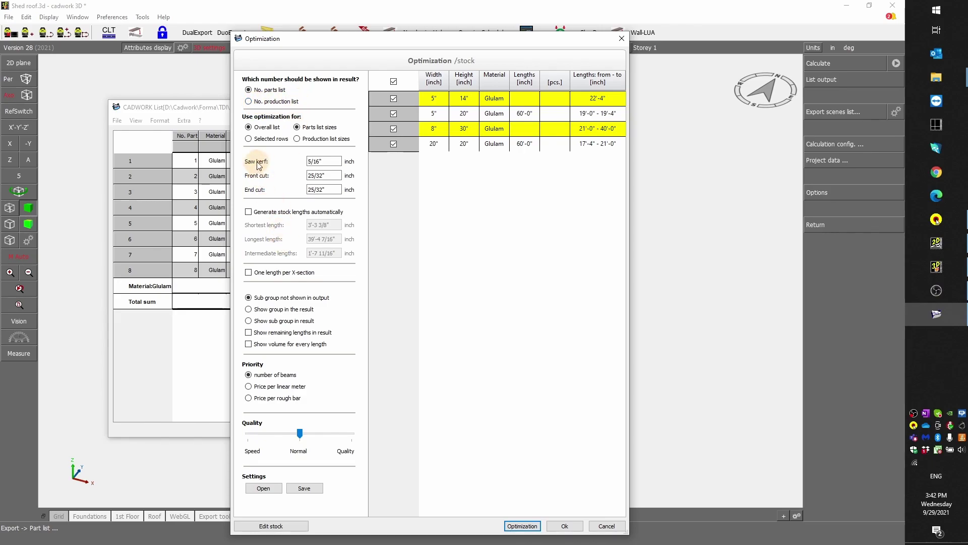
left_click(327, 162)
left_click_drag(327, 163, 296, 165)
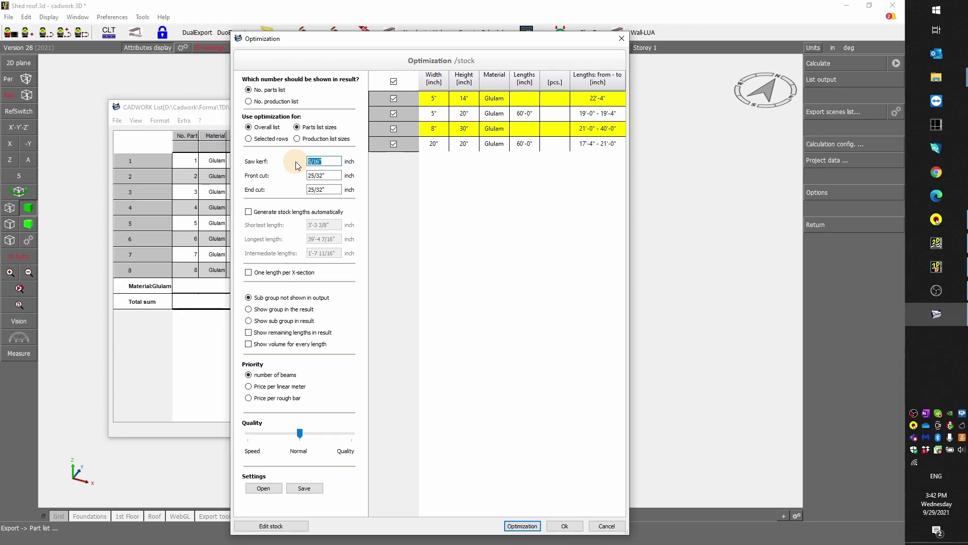
type(".25")
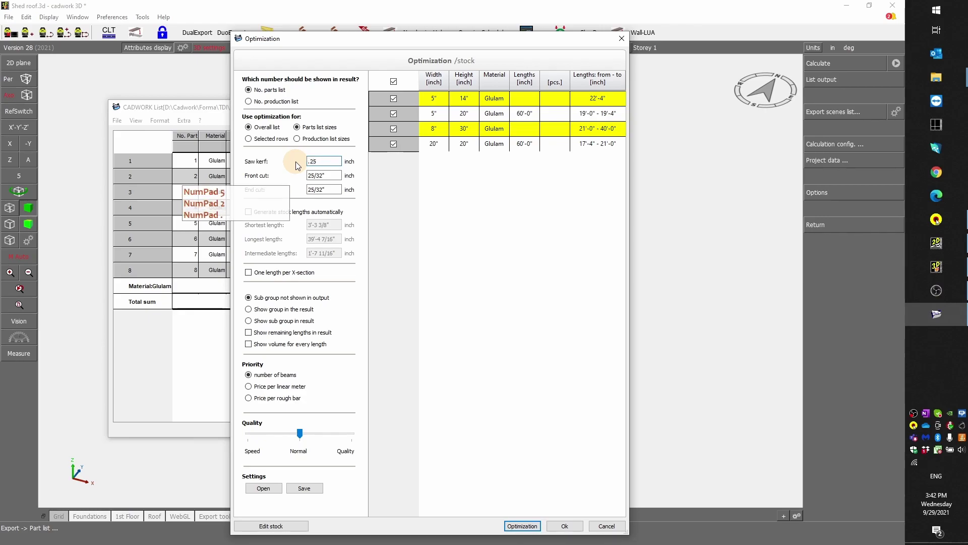
Step: Set both the front cut and the end cut of the optimization to 1 inch
left_click(325, 175)
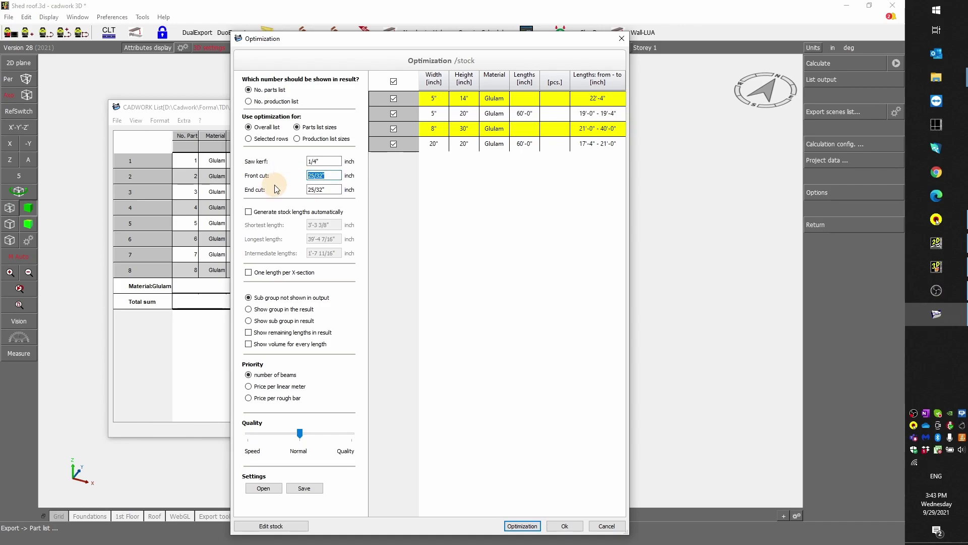
type("1")
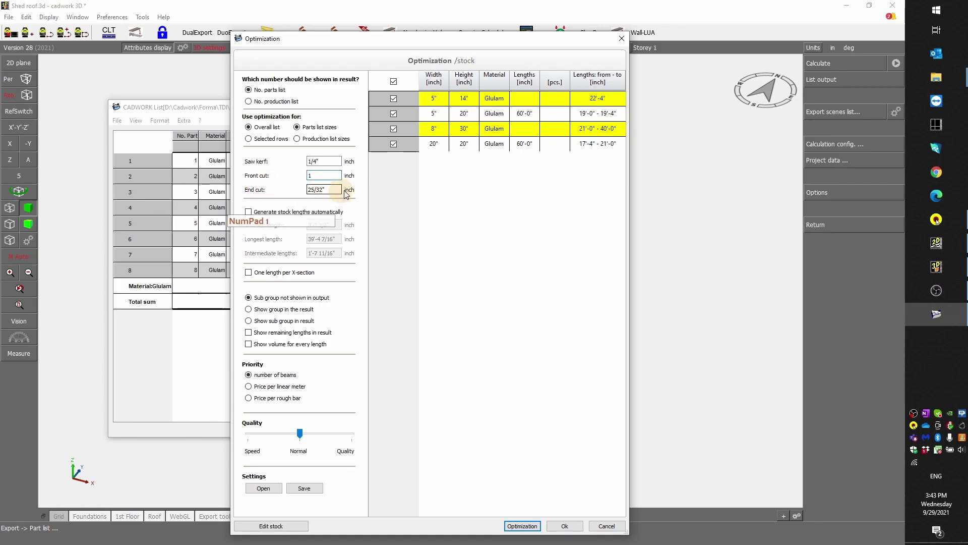
left_click(332, 190)
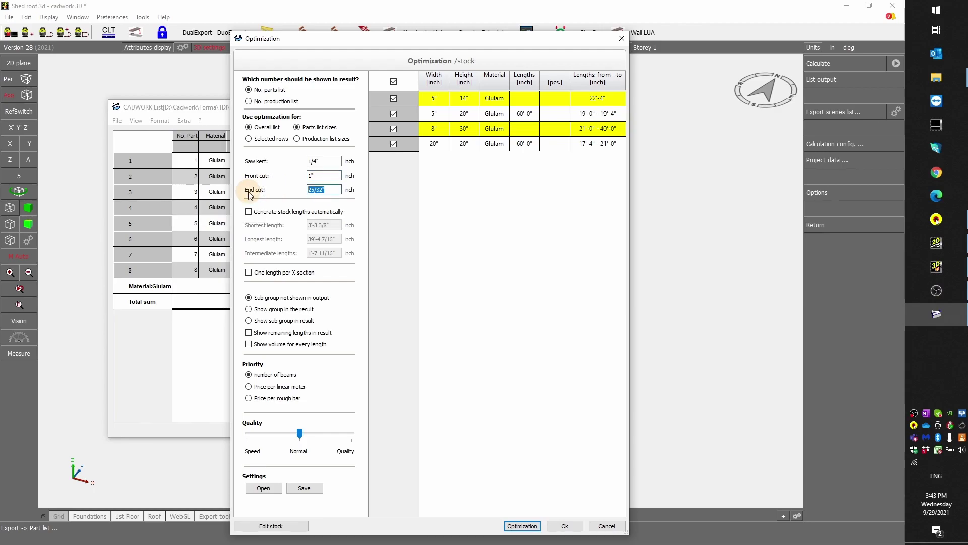
type("1")
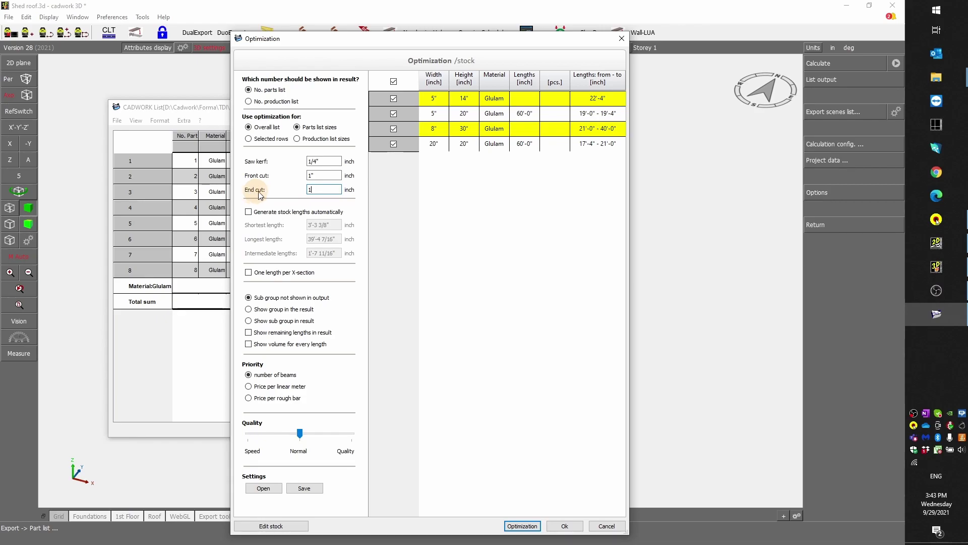
left_click(311, 174)
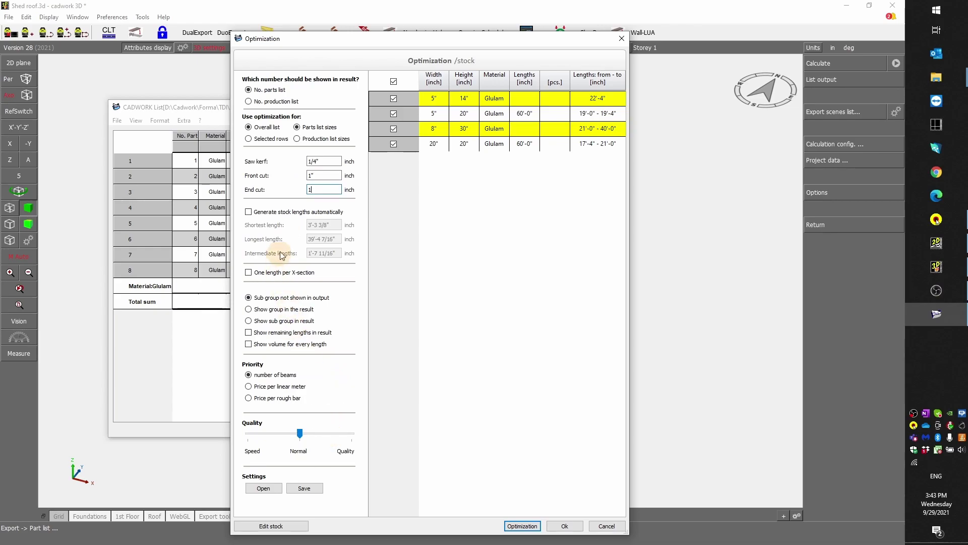
Step: Enable automatic generation of stock lengths with a shortest length of 20' and a longest length of 60'
left_click(249, 212)
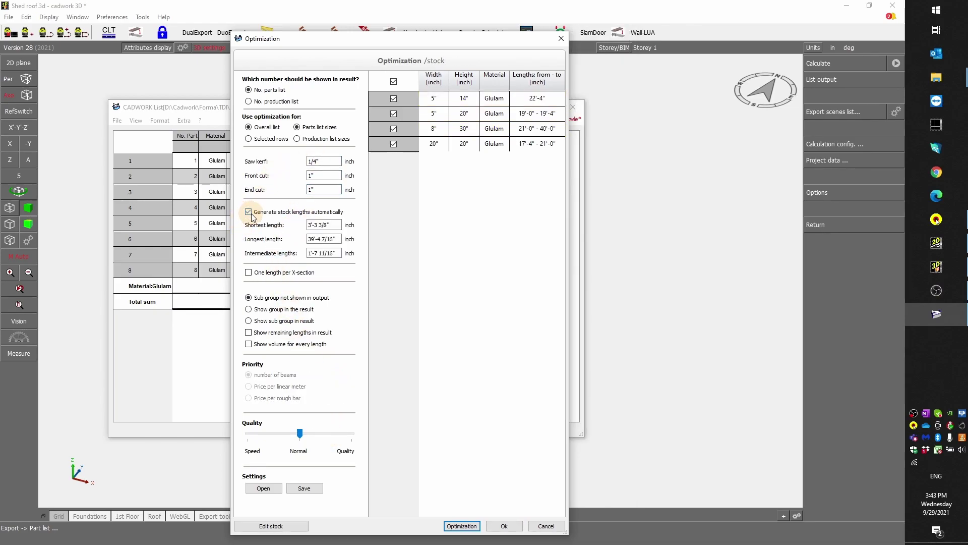
double_click(333, 227)
type("20")
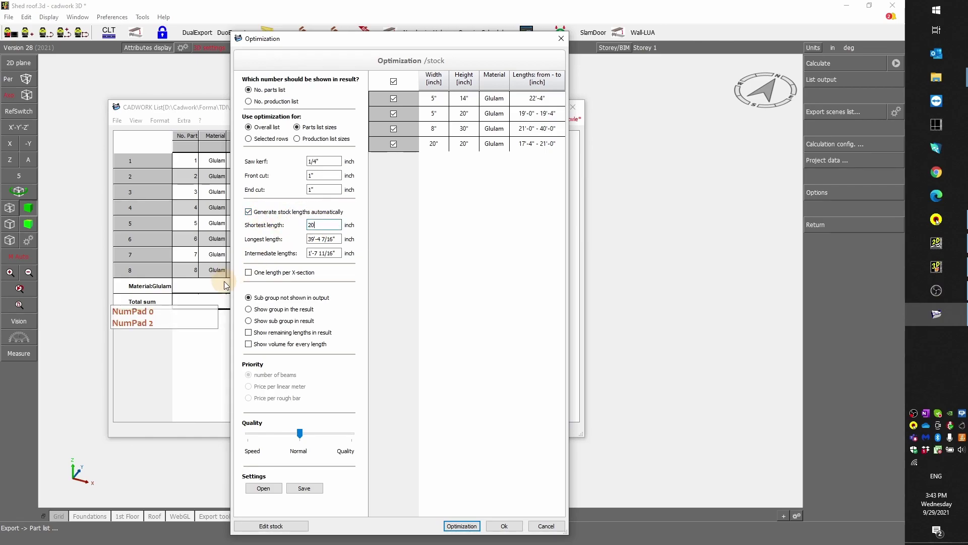
type("'")
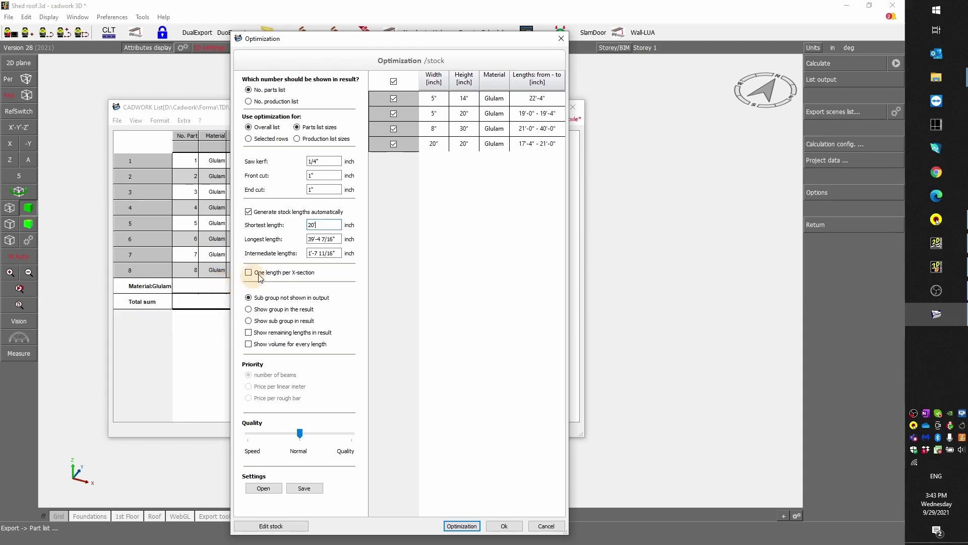
left_click(327, 241)
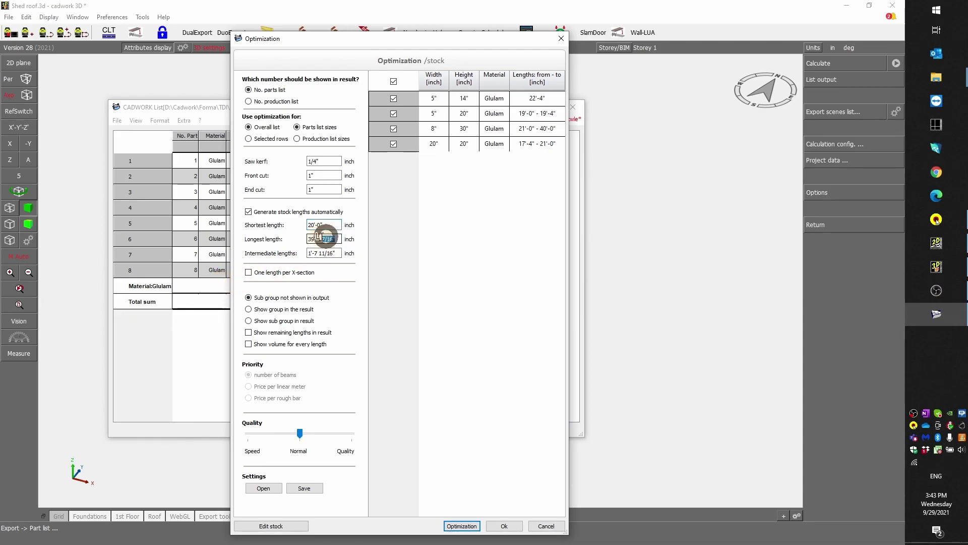
type("60")
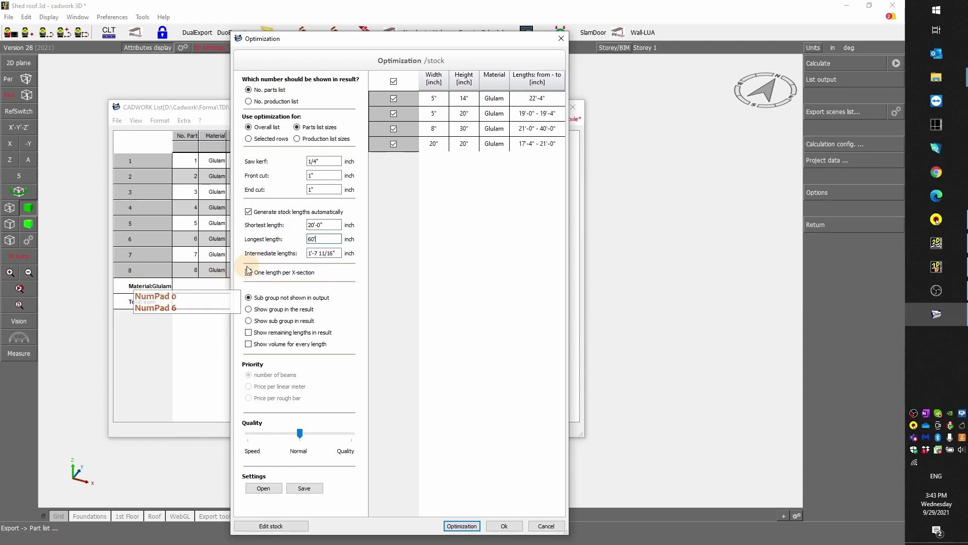
type("'")
key("Tab")
Step: Set the intermediate lengths for the generated stock to 24 inches
left_click_drag(345, 252, 296, 248)
type("24")
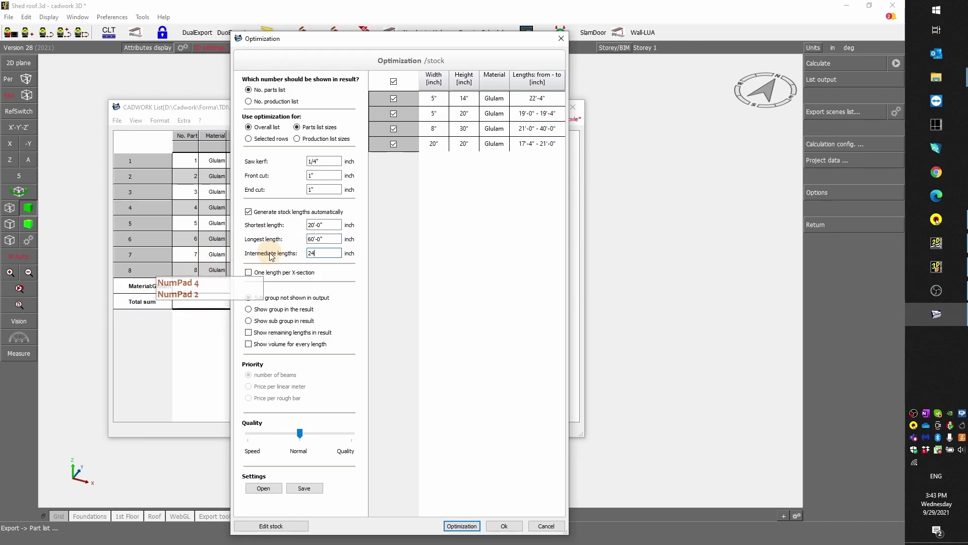
key("Return")
left_click(318, 224)
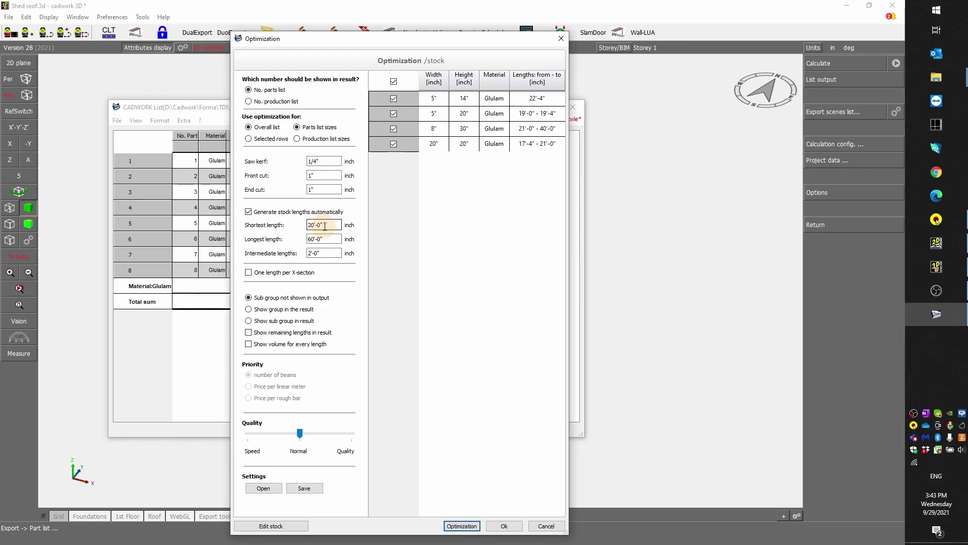
left_click(325, 240)
left_click(324, 252)
left_click(252, 220)
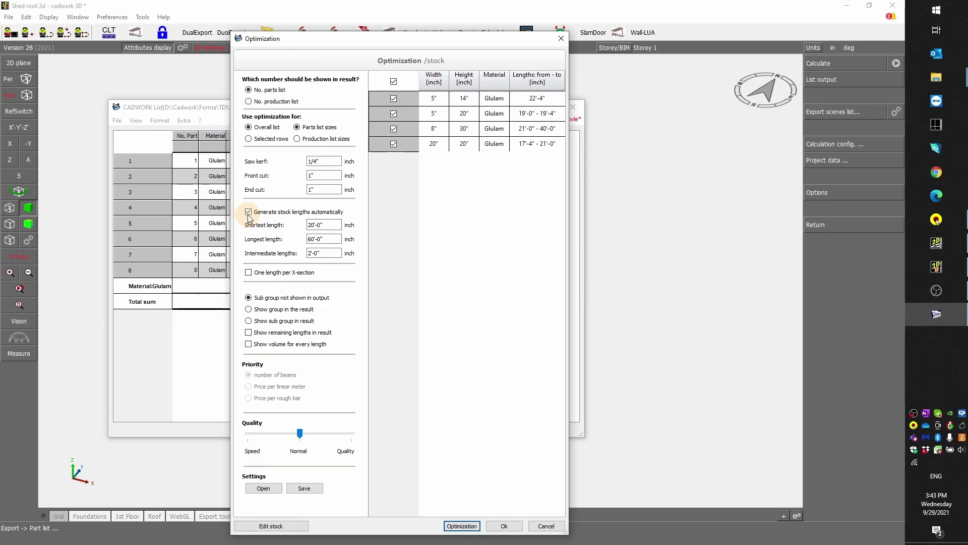
Step: Disable automatic stock length generation and exclude the 5" x 14" and 8" x 30" glulam sections from the optimization
left_click(249, 212)
left_click(394, 98)
left_click(393, 129)
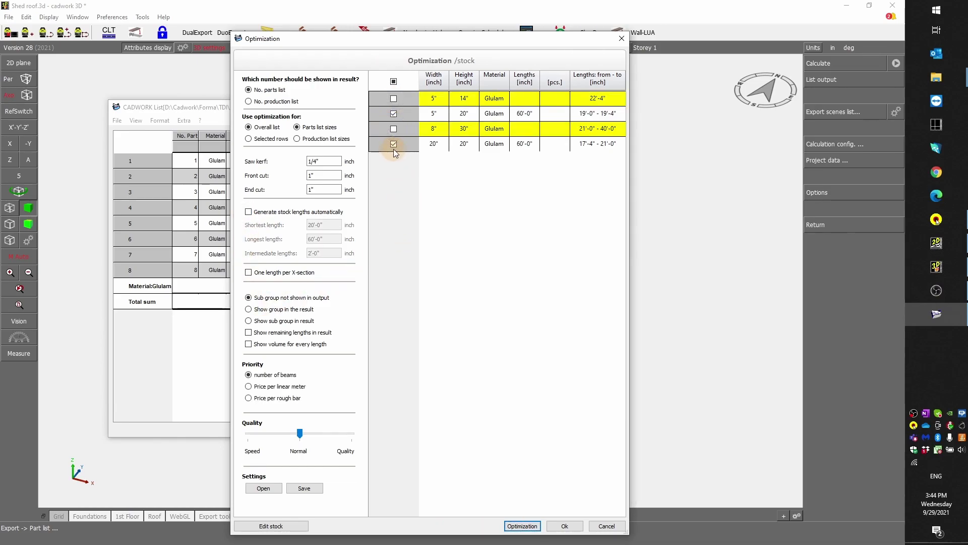
left_click(433, 117)
left_click(457, 147)
left_click(496, 192)
left_click(525, 115)
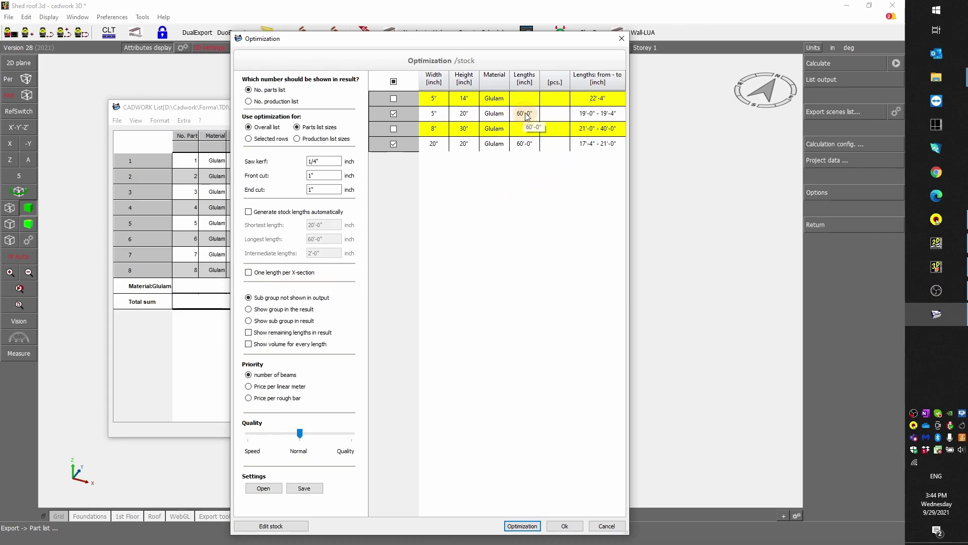
Step: For the 5" x 20" glulam stock, set 2 pieces at 60' and add a 40' length with 3 pieces
left_click(552, 117)
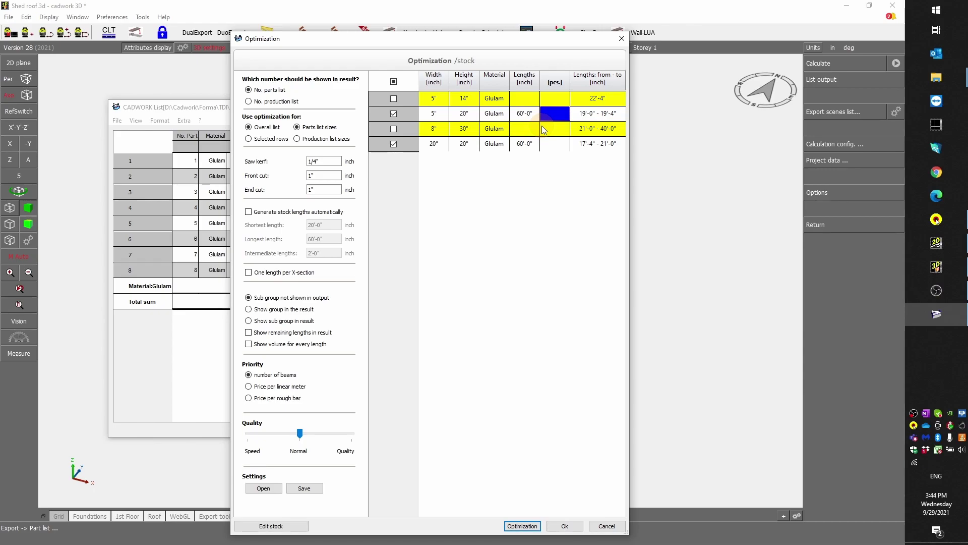
left_click(552, 117)
left_click(552, 113)
type("2")
key("Return")
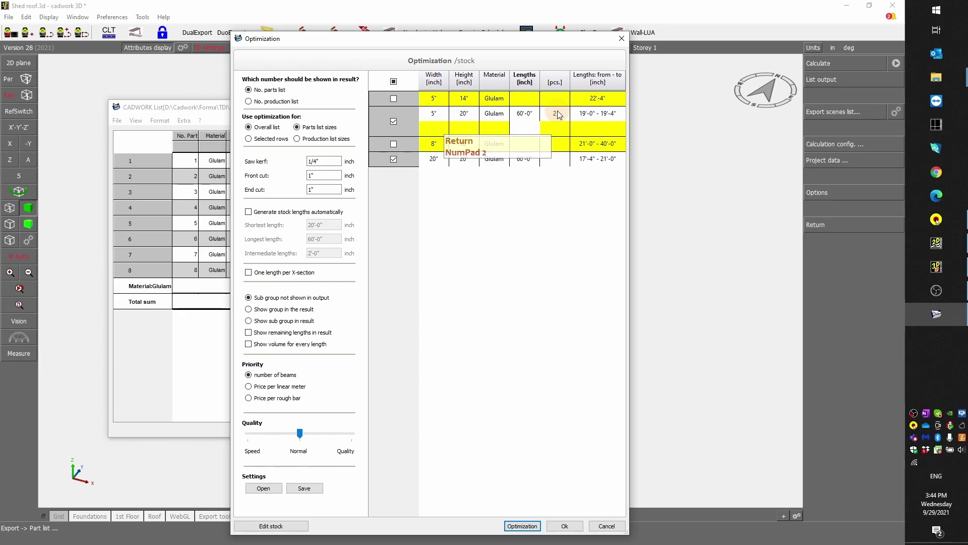
type("40'")
left_click(552, 127)
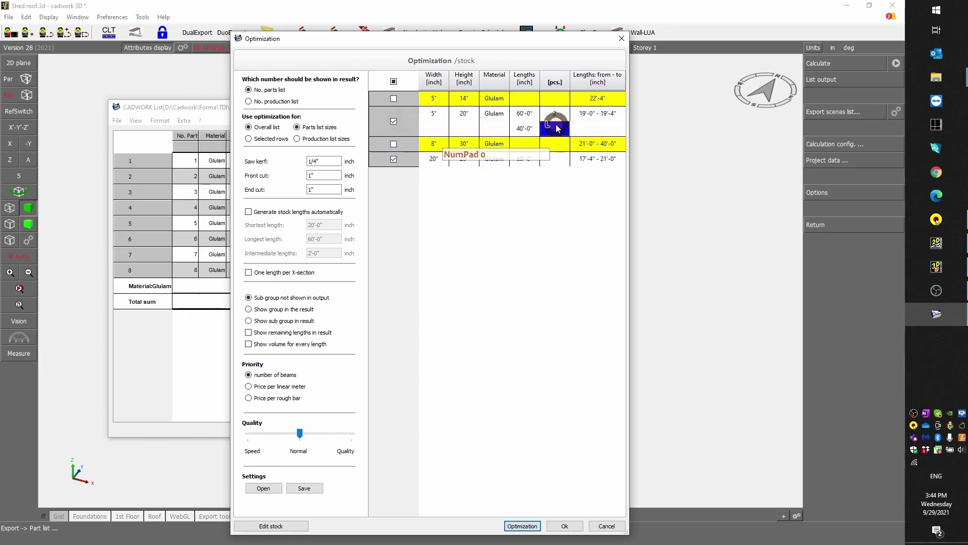
type("3")
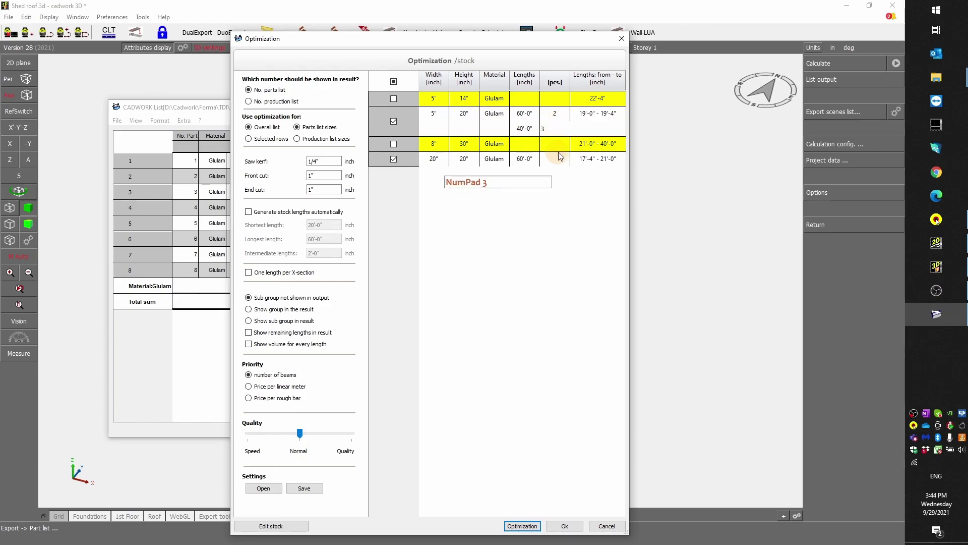
Step: Add 45' and 30' stock lengths to the 20" x 20" glulam section, leaving their piece counts empty
left_click(523, 158)
left_click(542, 164)
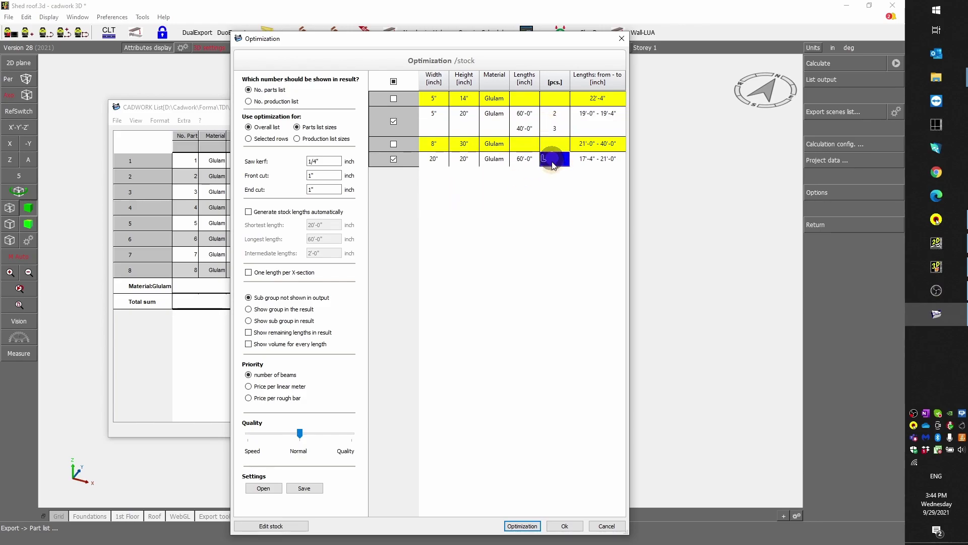
key("Return")
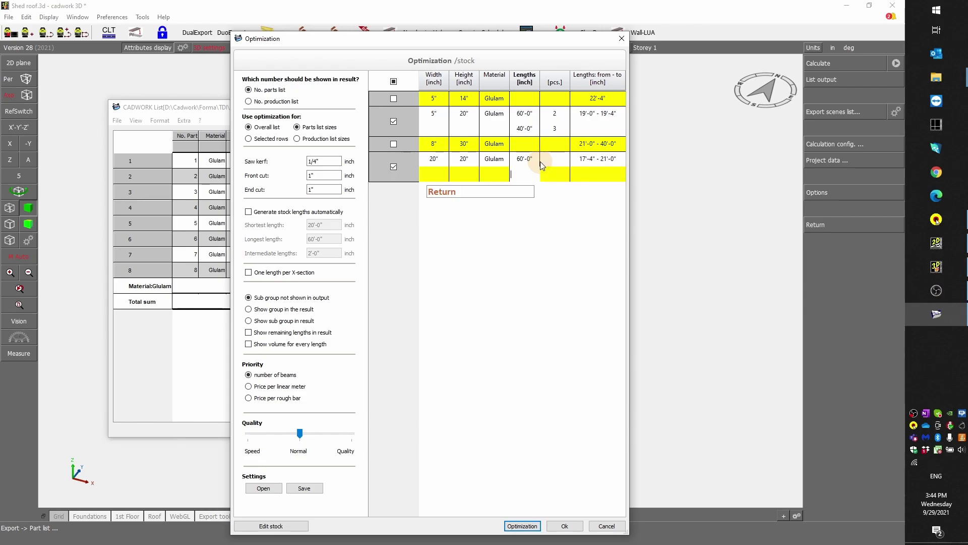
left_click(525, 171)
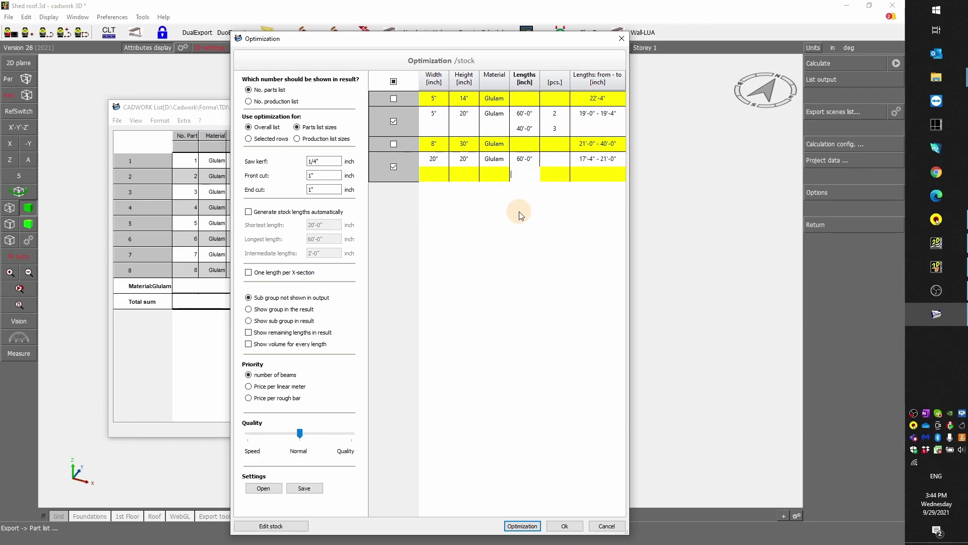
type("45")
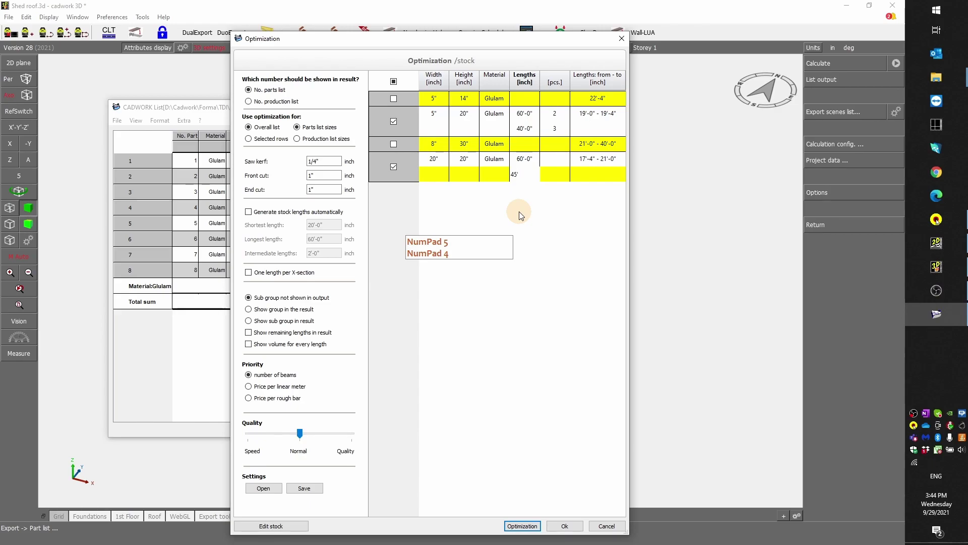
key("Return")
key("Return")
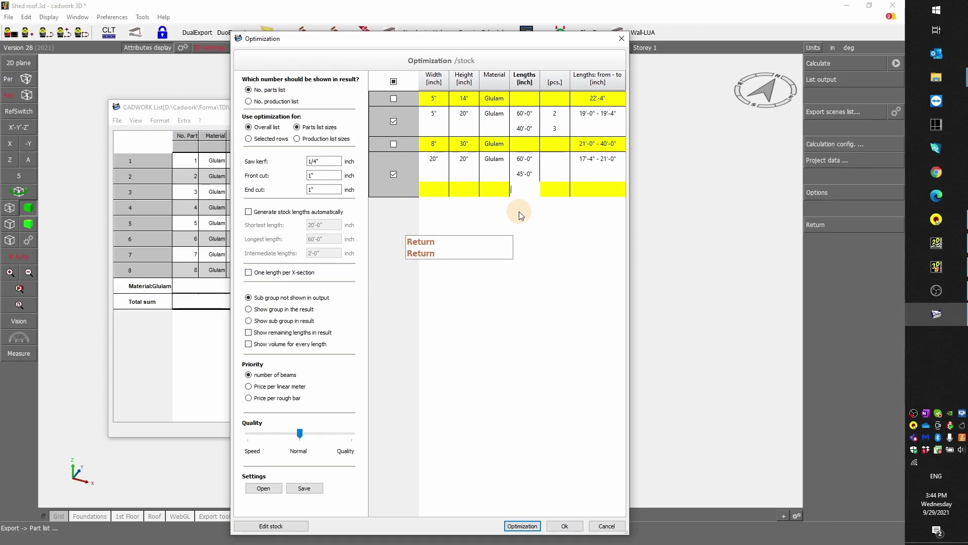
type("30")
key("Return")
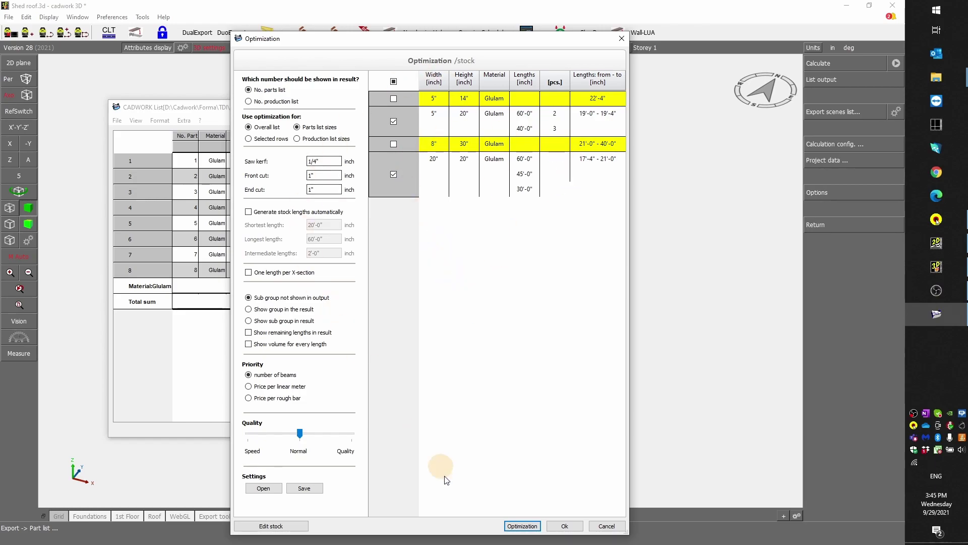
Step: Run the optimization without saving the table modifications to the stock
left_click(517, 526)
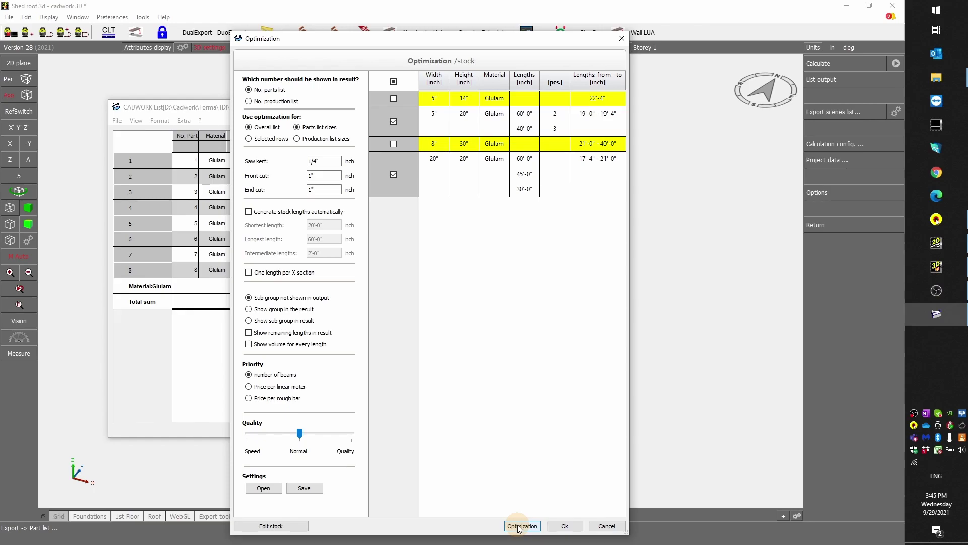
left_click(519, 526)
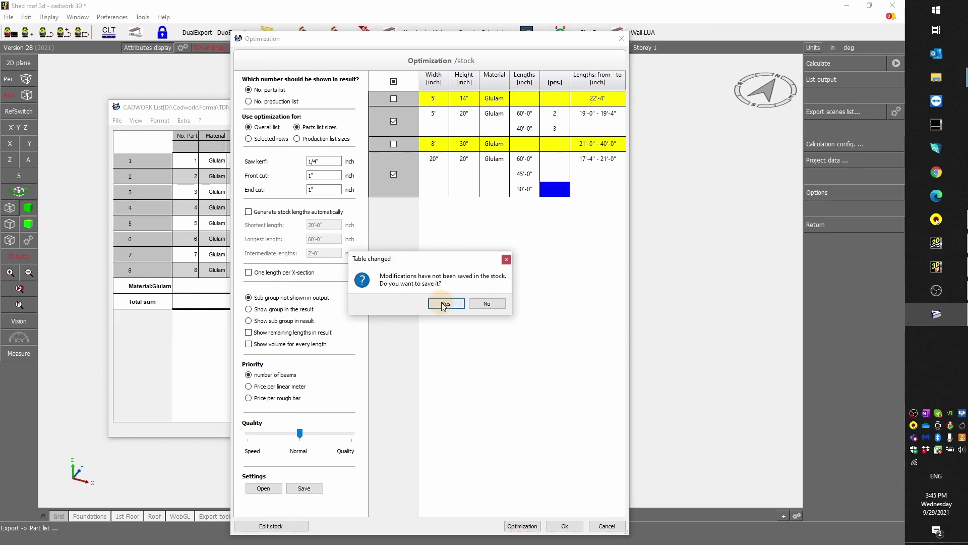
left_click(486, 303)
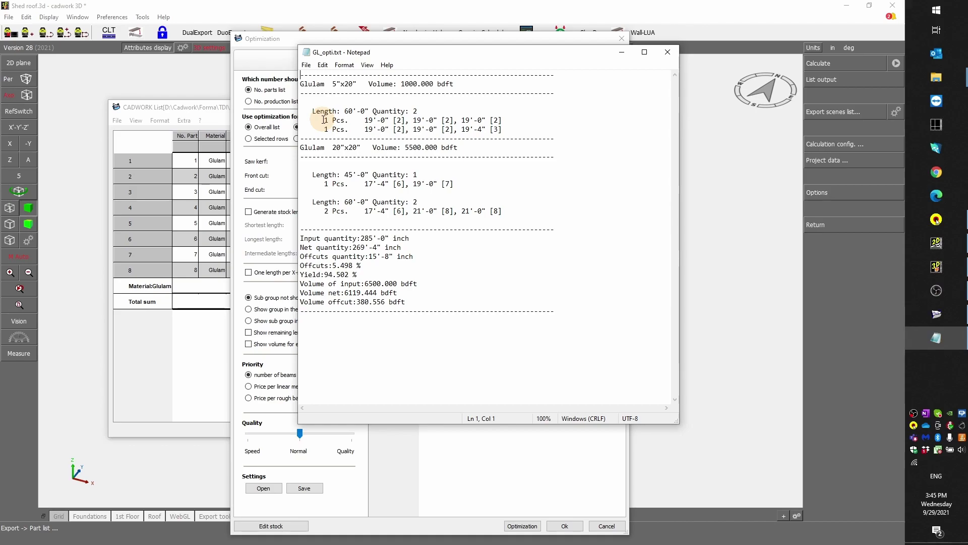
Step: Examine the cutting lengths and bracketed part numbers for the 5" x 20" glulam in the optimization report, and close it
left_click_drag(364, 120, 502, 119)
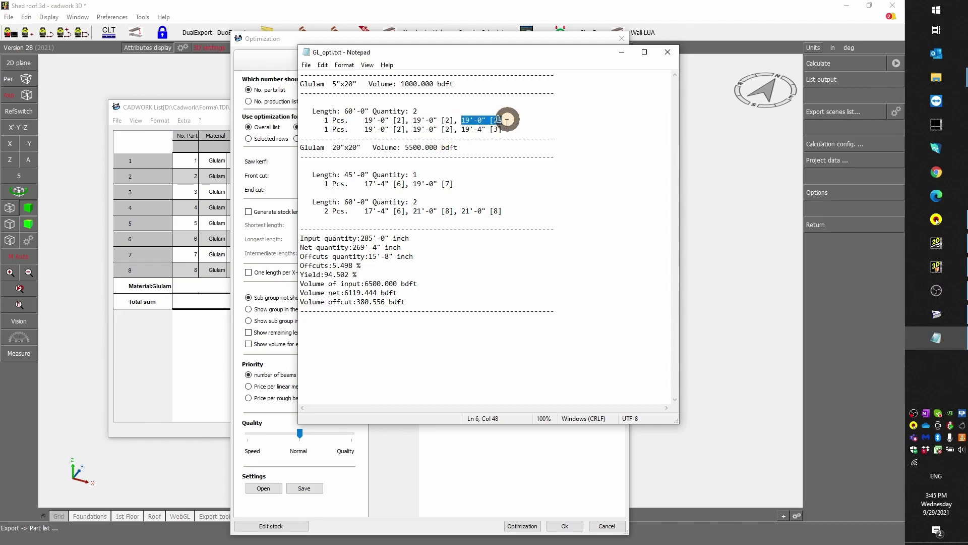
left_click_drag(394, 120, 405, 120)
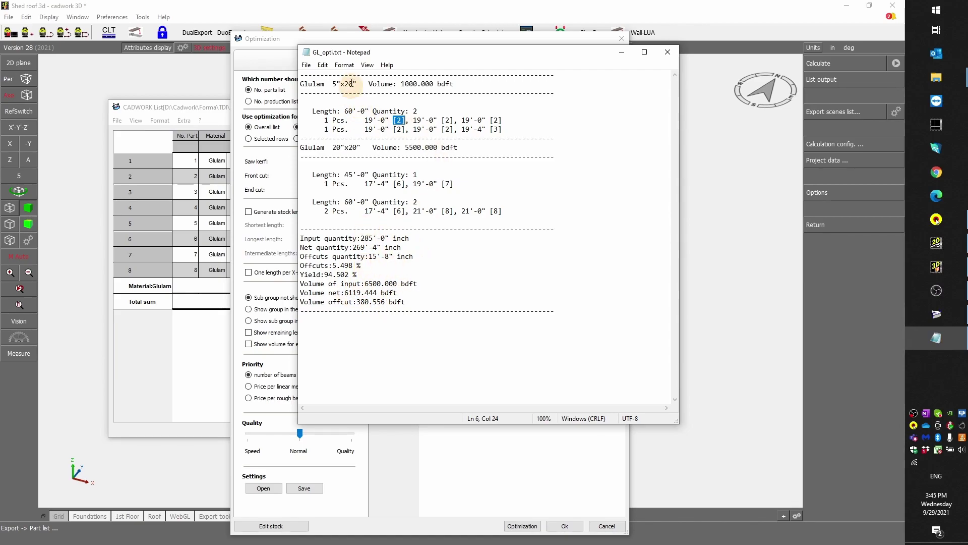
left_click(667, 52)
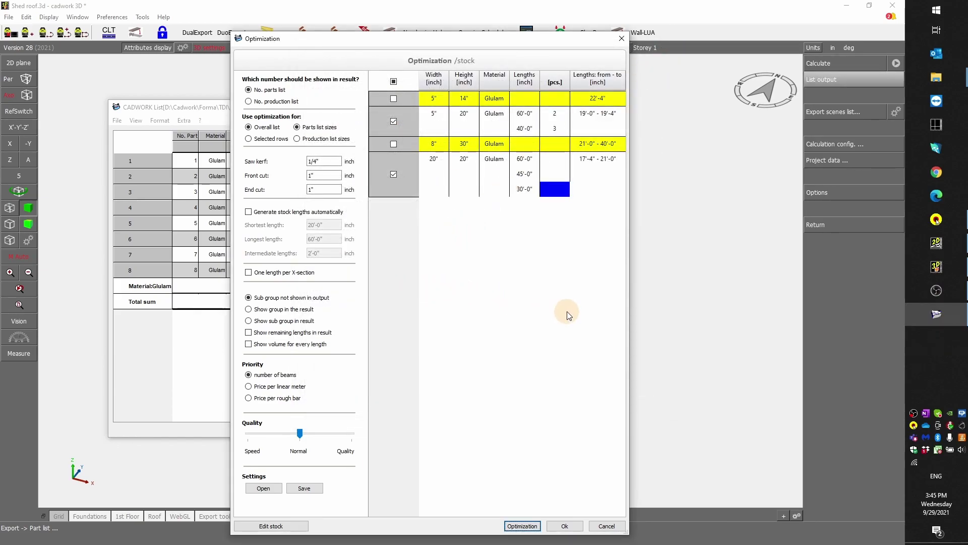
Step: Switch to File Explorer to view the S6 project folder containing GL_opti.txt, and return to the optimization dialog
key("alt+Tab")
key("alt+Tab")
key("alt+Tab")
key("alt+Tab")
key("alt+Tab")
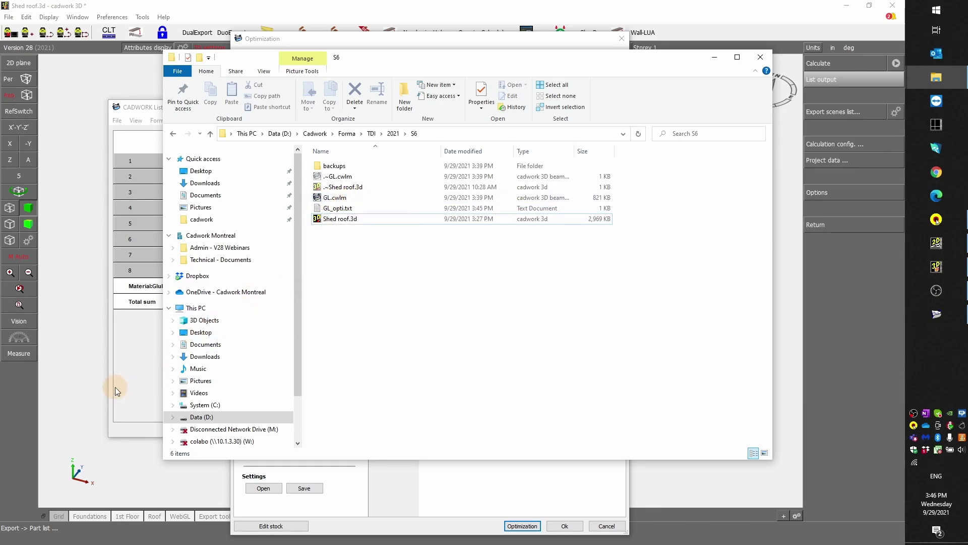
left_click(130, 386)
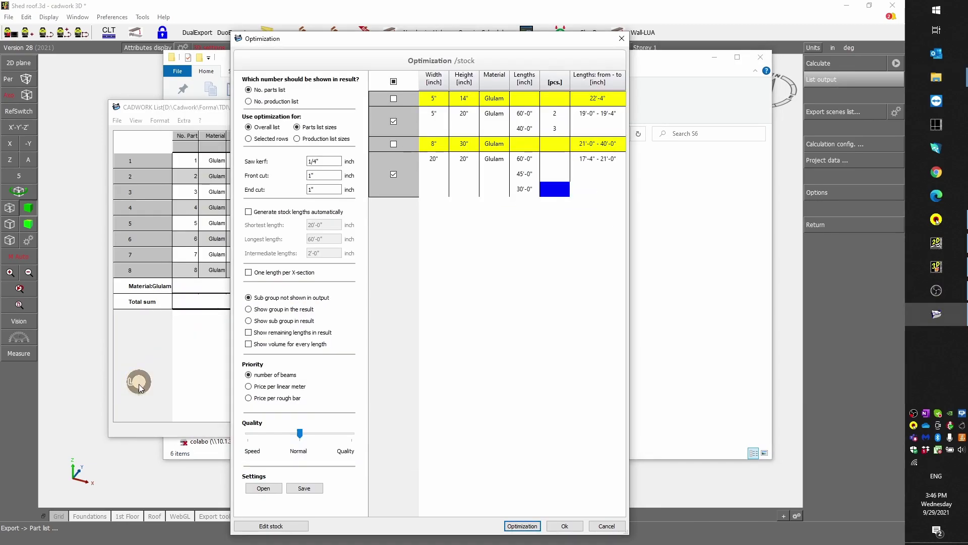
Step: Accept the optimization settings and close the glulam parts list, saving all modifications
left_click(565, 526)
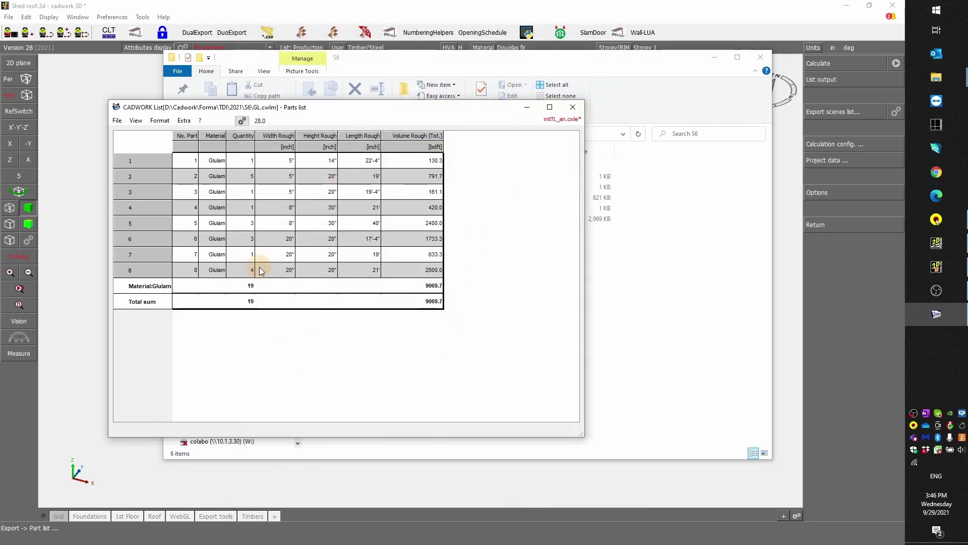
left_click(573, 107)
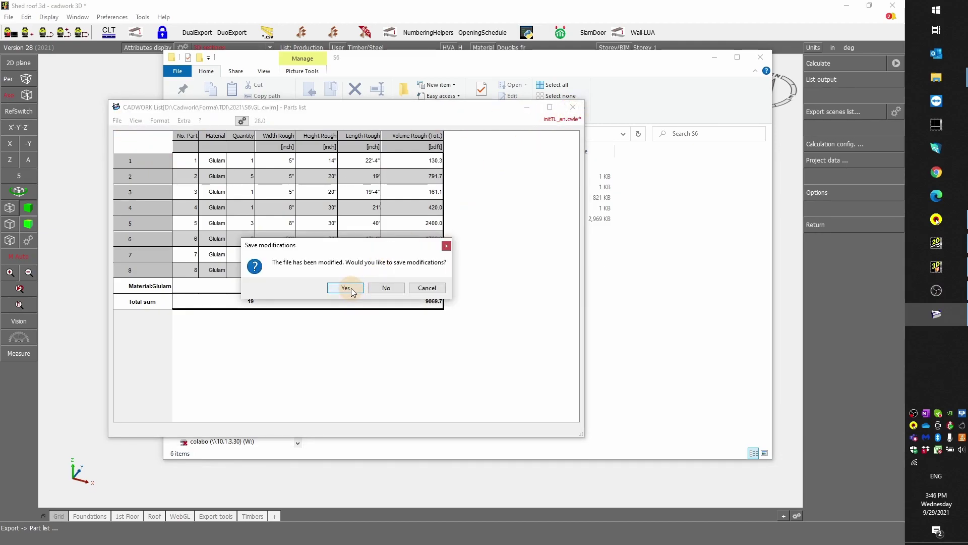
left_click(346, 288)
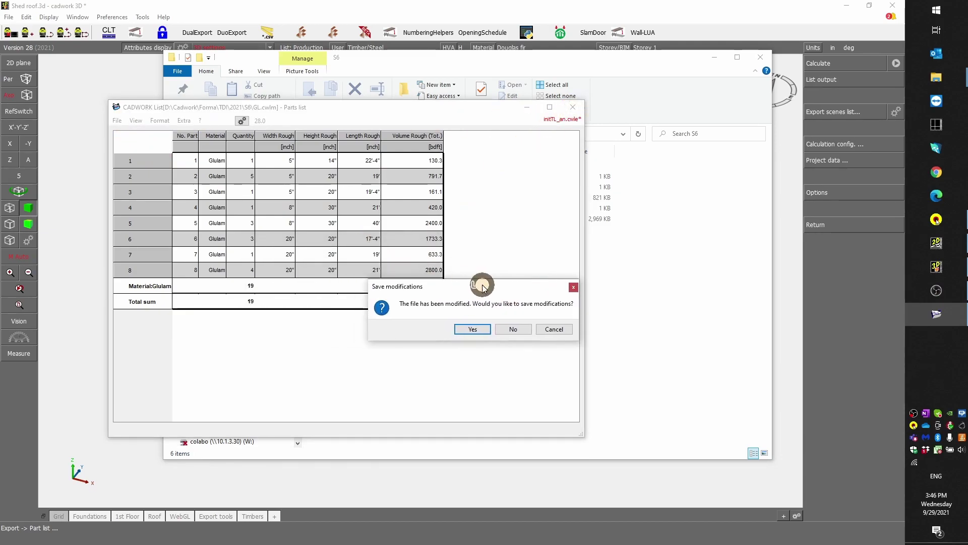
left_click(477, 330)
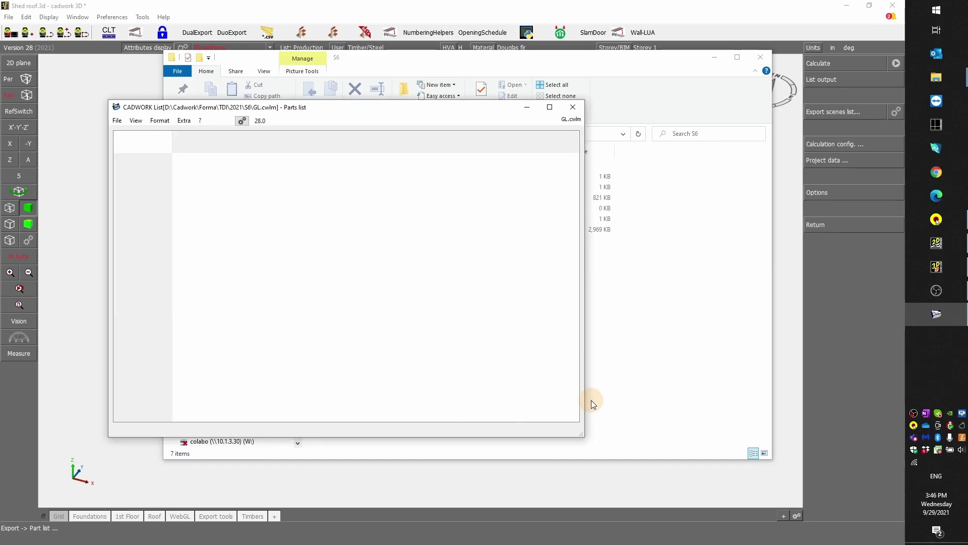
left_click(76, 328)
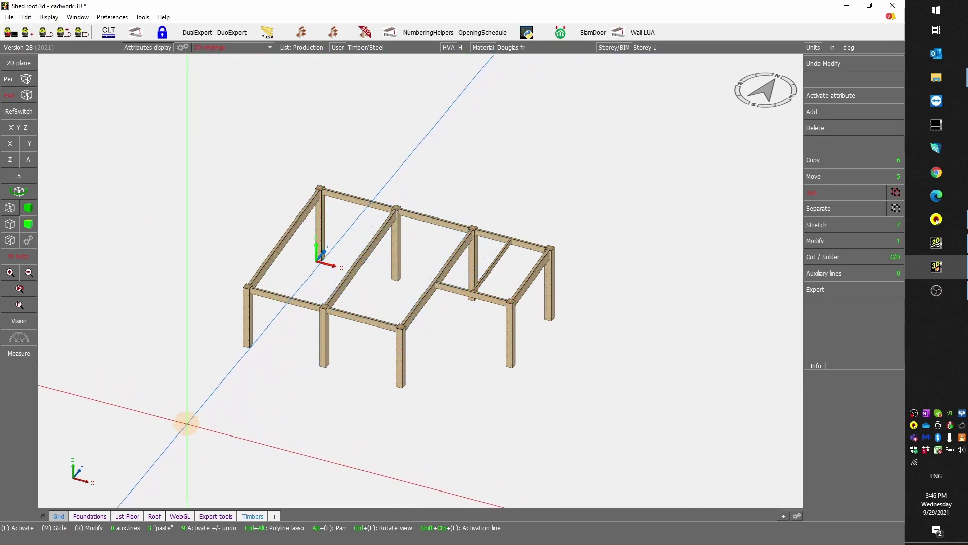
Step: Activate all elements of the shed frame, run a collision check on them, and close the check
left_click_drag(183, 424, 618, 159)
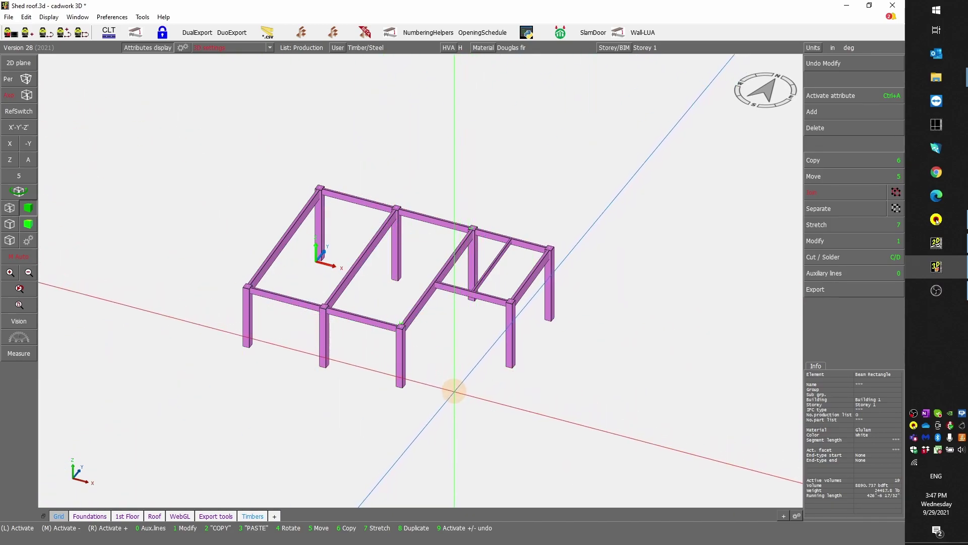
key("ctrl+a")
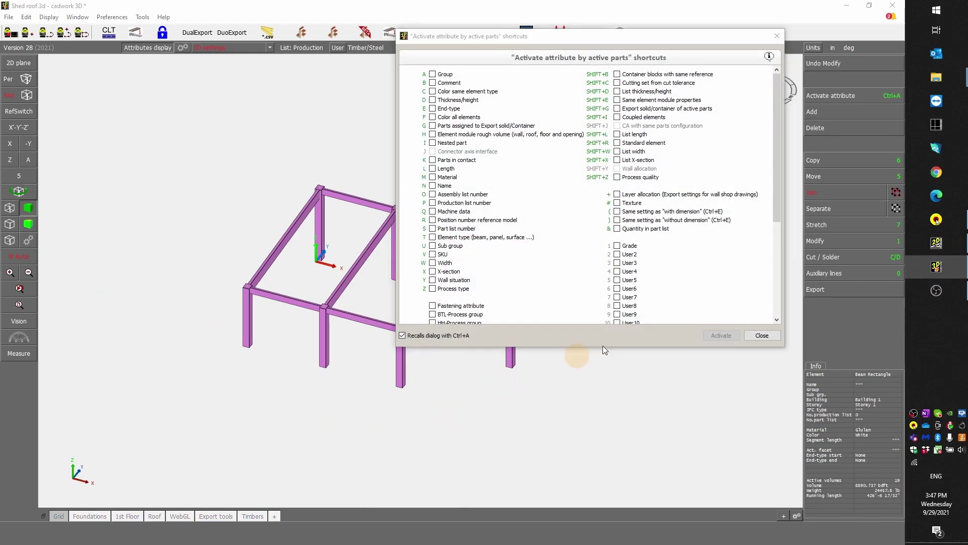
left_click(751, 338)
key("ctrl")
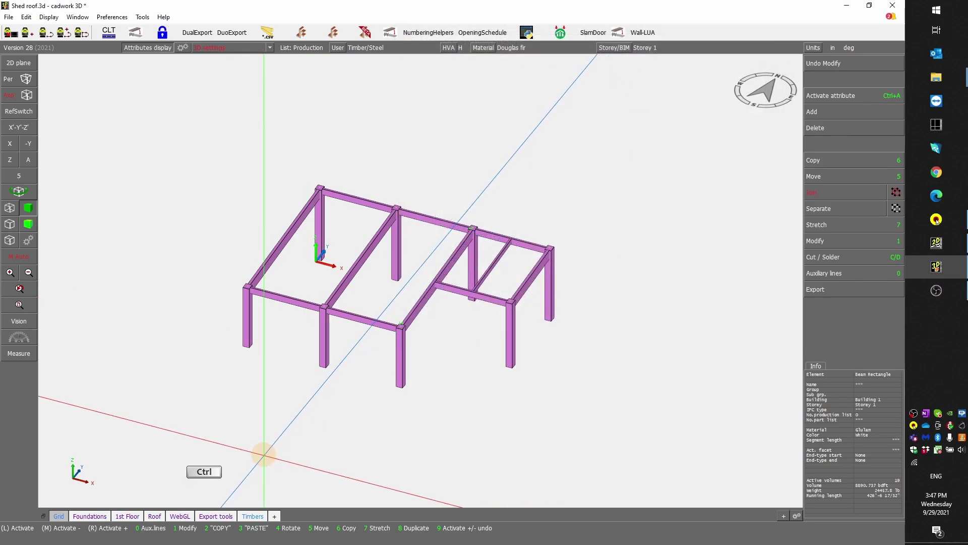
key("ctrl+k")
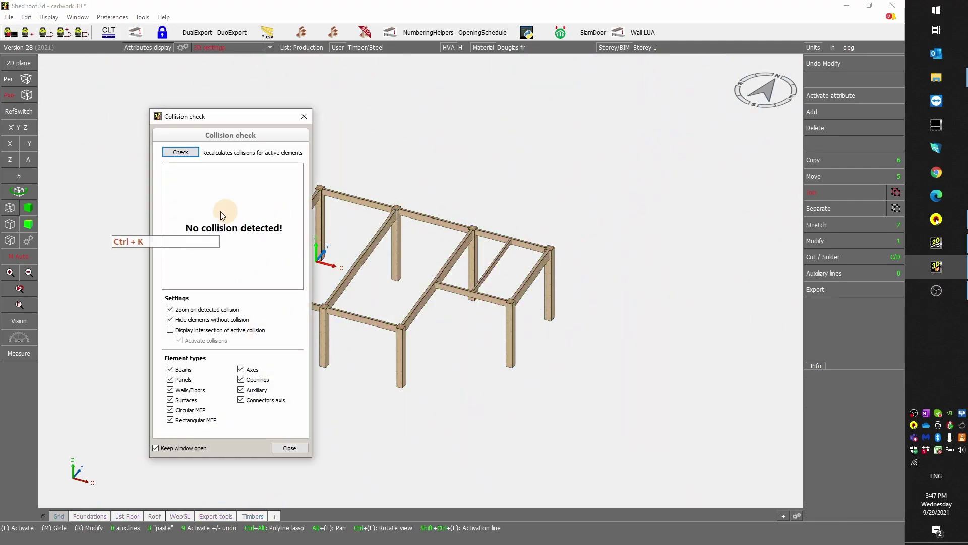
left_click(304, 116)
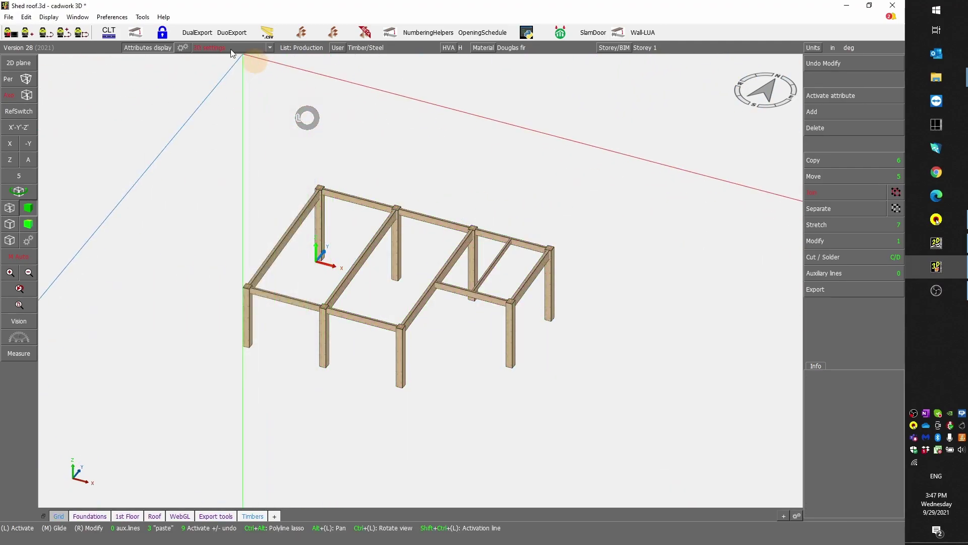
Step: Reactivate the whole shed frame and repeat the collision check, closing its window when done
left_click(142, 17)
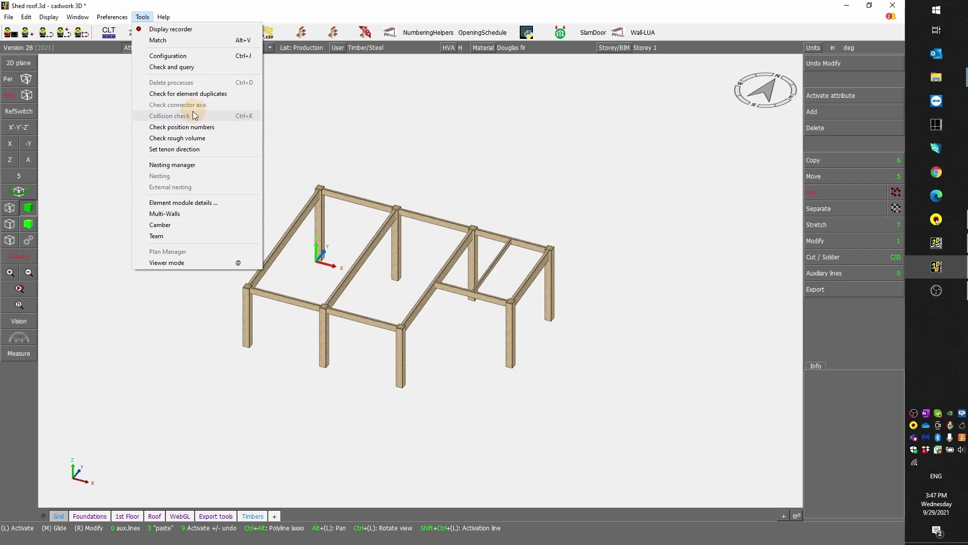
left_click(175, 149)
left_click_drag(156, 413, 676, 140)
left_click(142, 17)
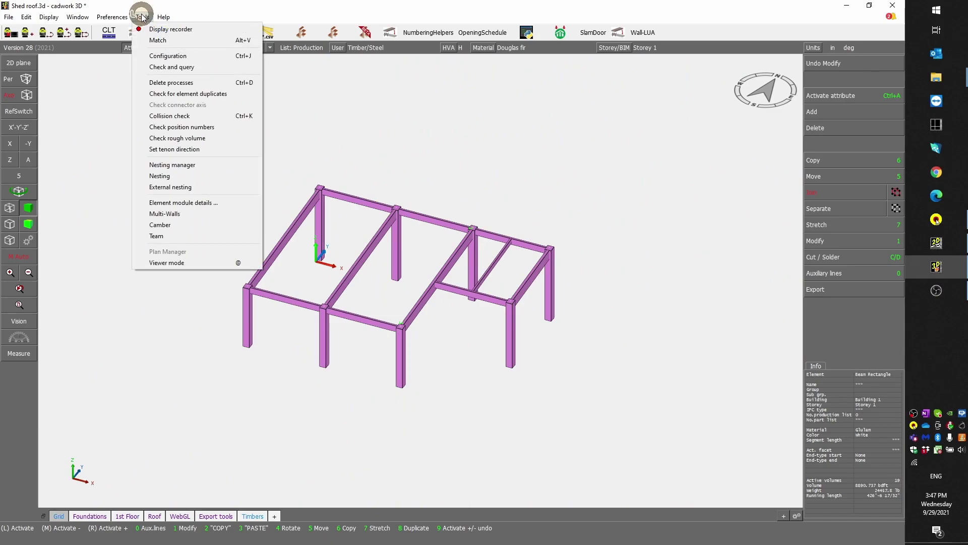
left_click(158, 116)
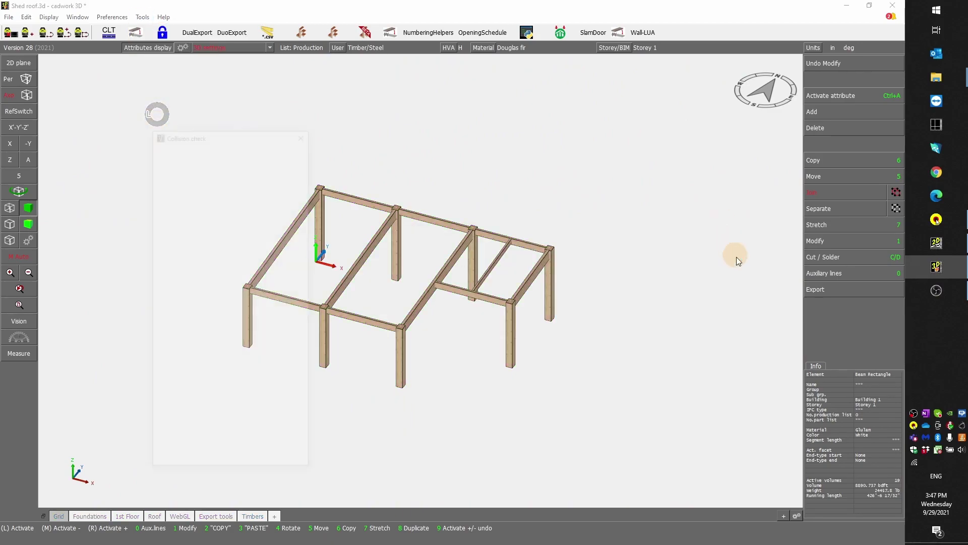
left_click(303, 136)
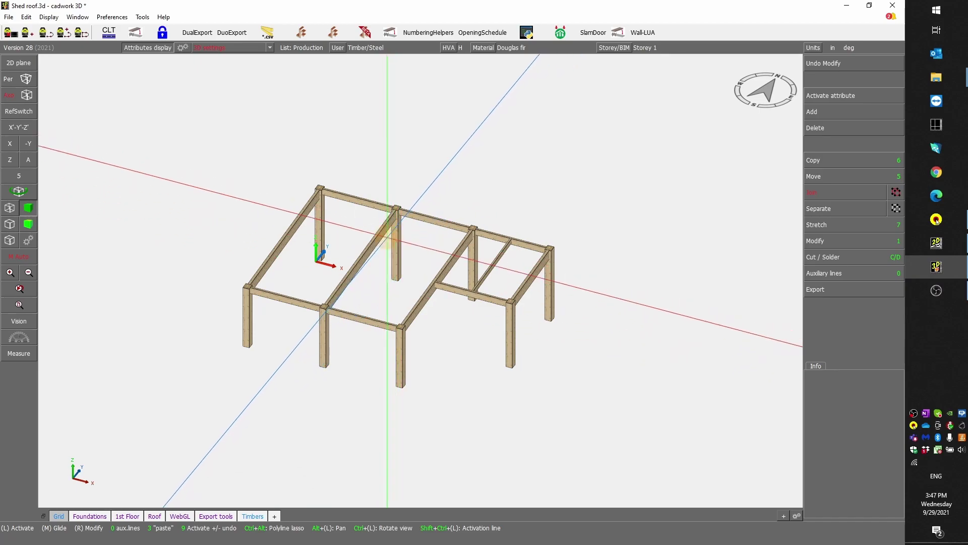
Step: Calculate the production list for the visible shed elements with the duplicate check on, numbering the positions from 1
left_click(832, 294)
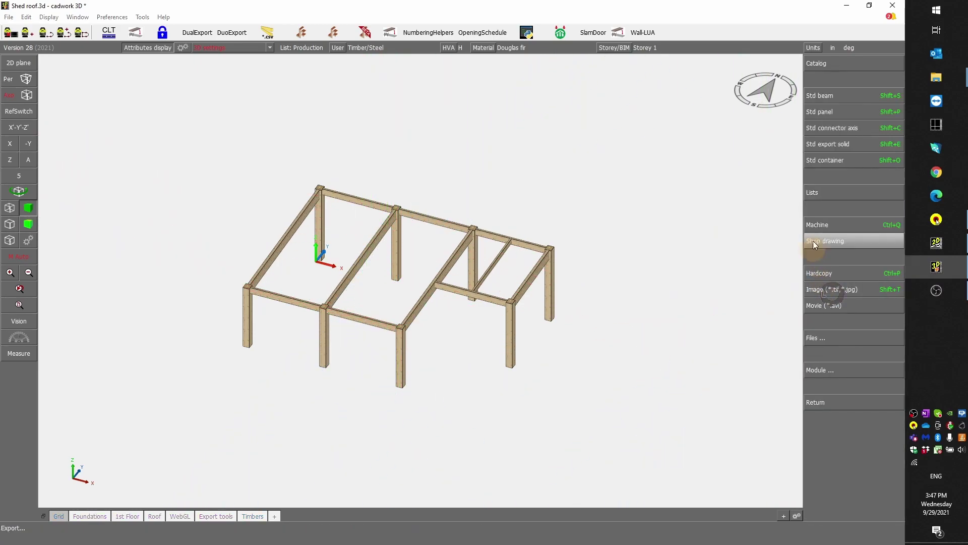
left_click(830, 193)
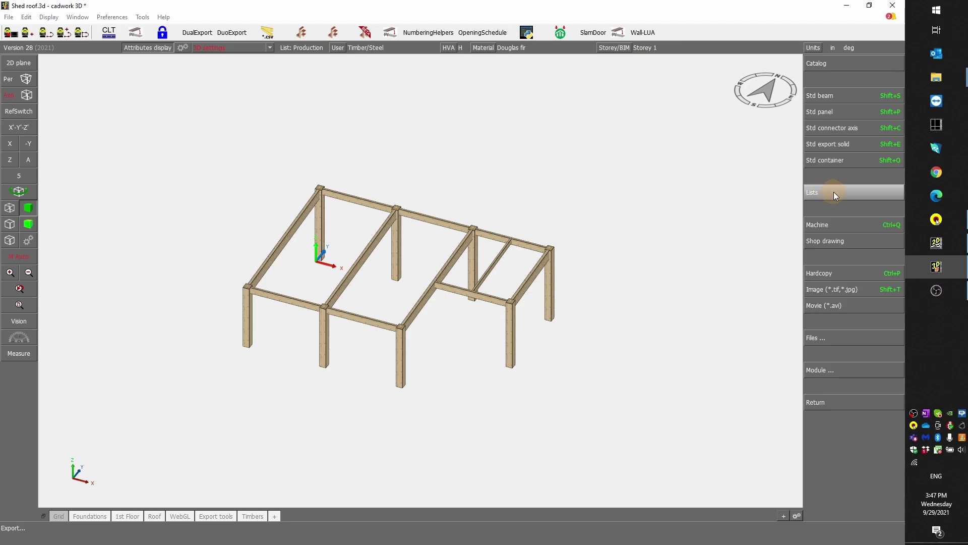
left_click(840, 63)
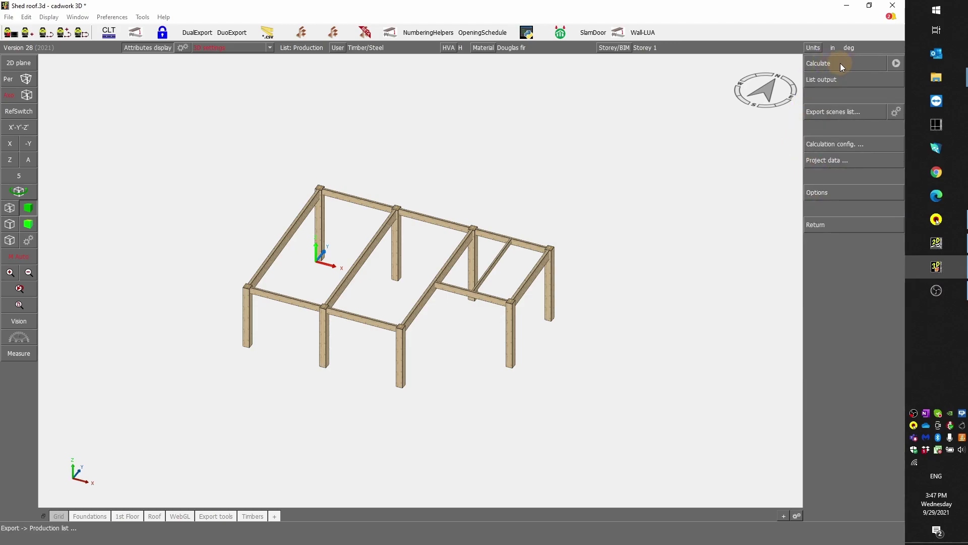
left_click(841, 62)
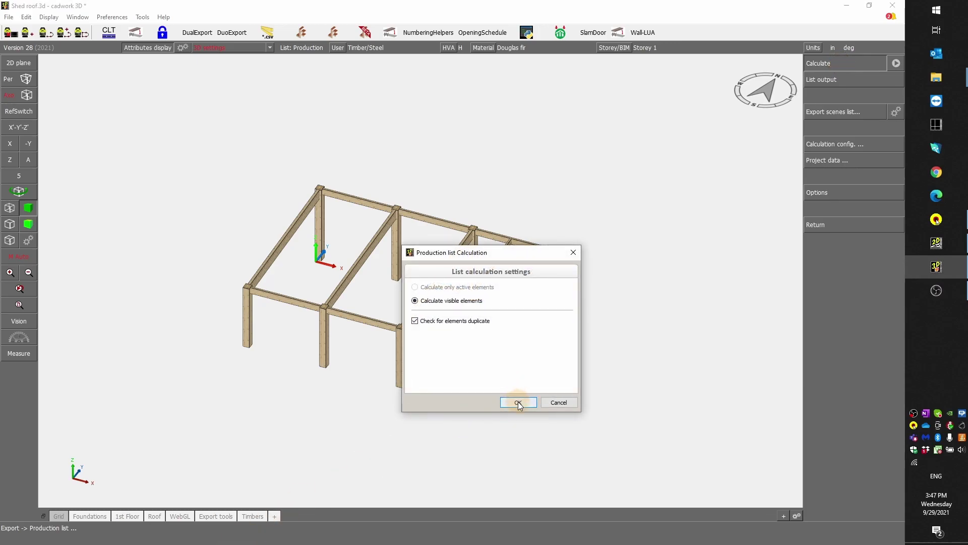
left_click(518, 402)
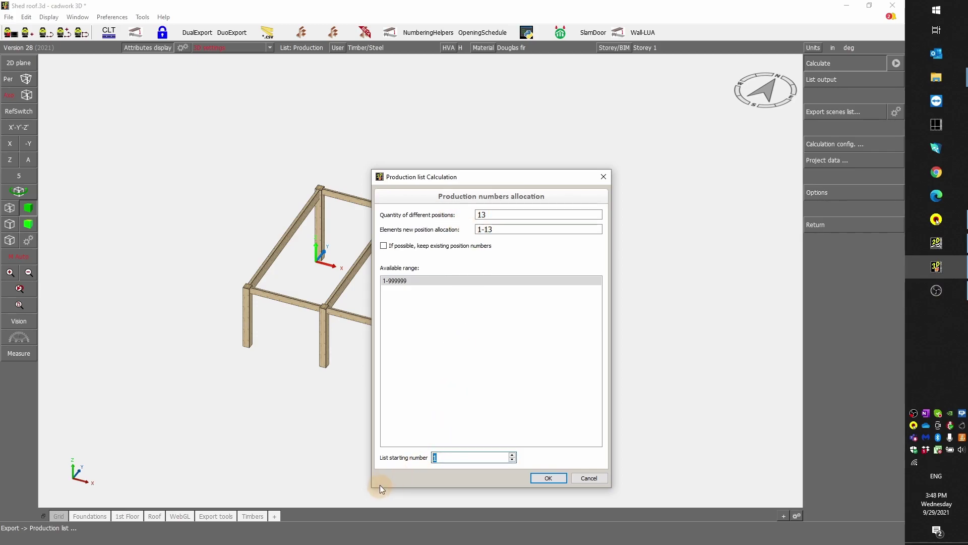
left_click(548, 478)
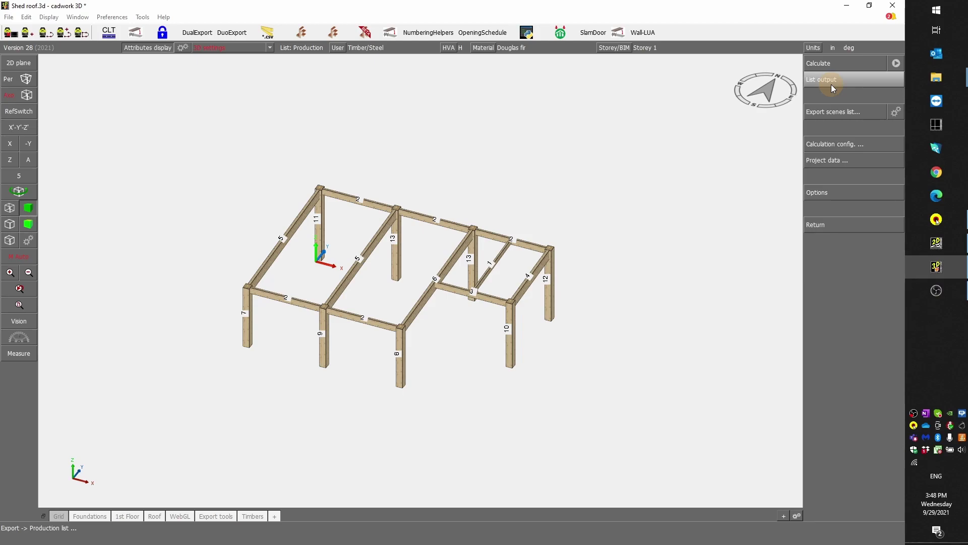
Step: Output the production list to the S6 folder as a list file named Prod-GL with the Init layout
left_click(832, 79)
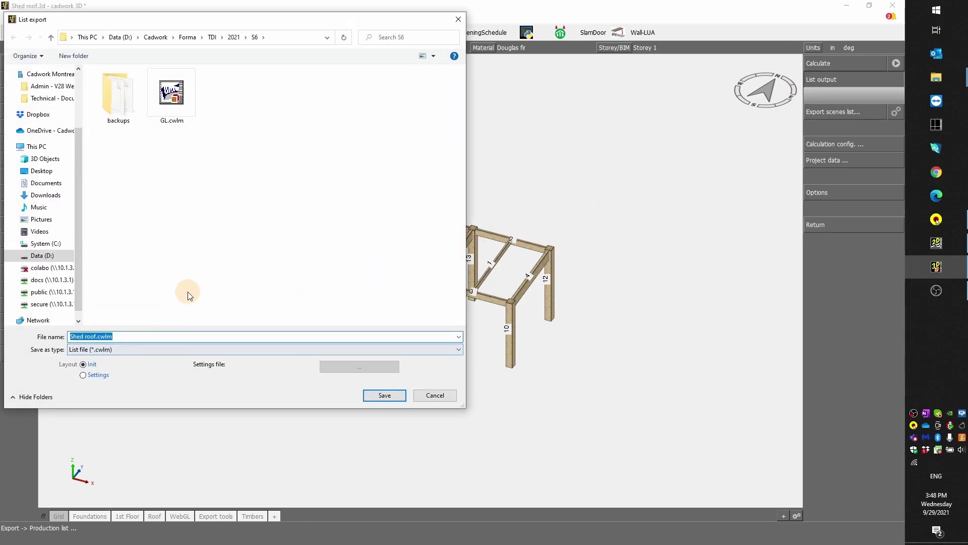
key("shift")
type("Prod")
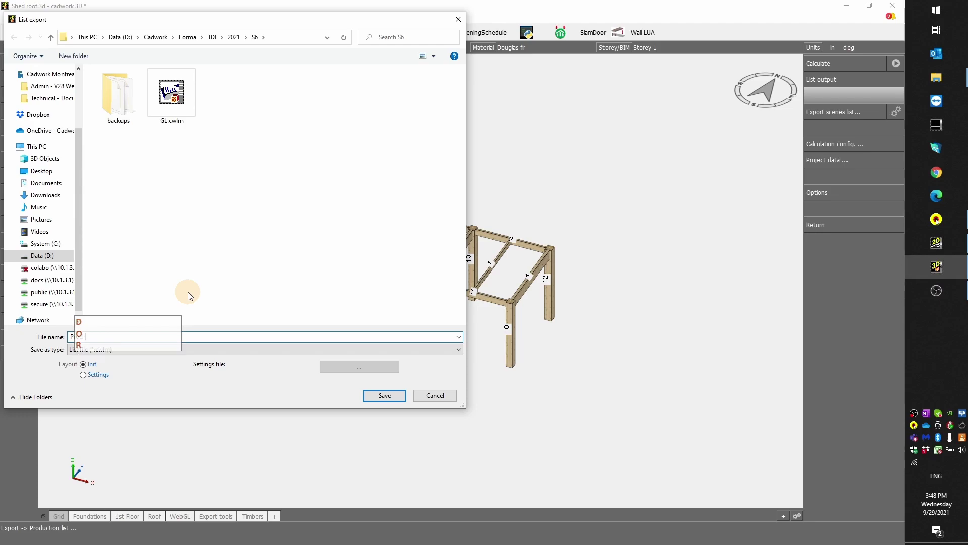
type("-GL")
key("Return")
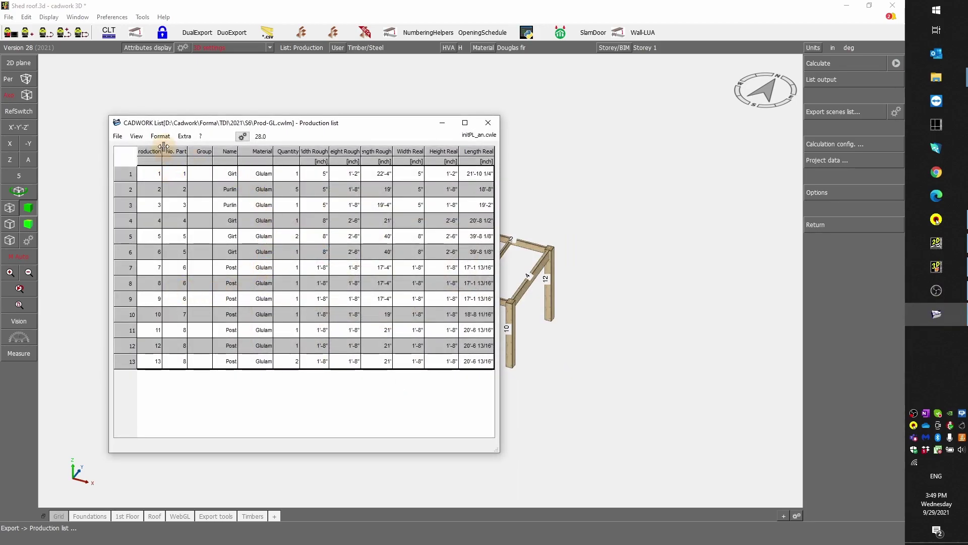
Step: Apply optimal width to all columns of the production list and widen its window to show every column
left_click(125, 158)
right_click(126, 159)
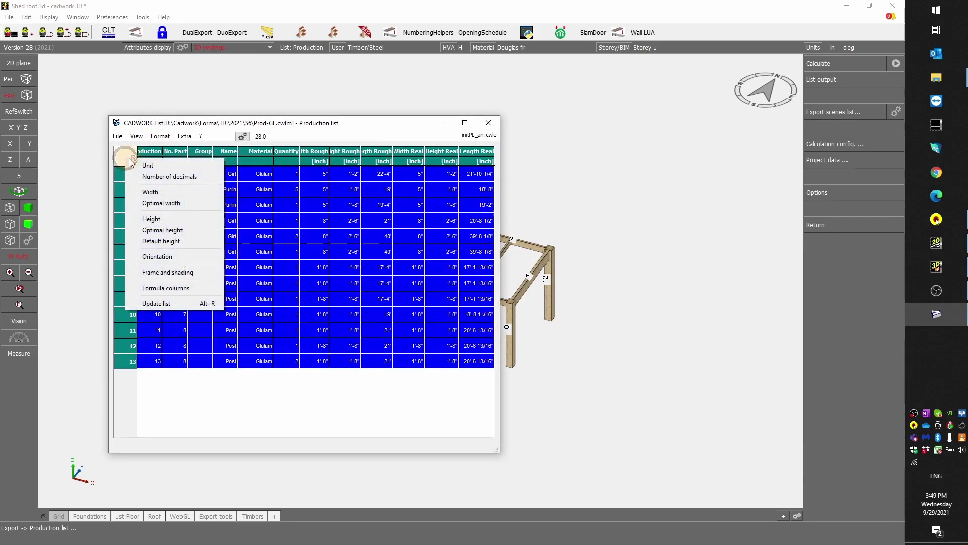
left_click(151, 203)
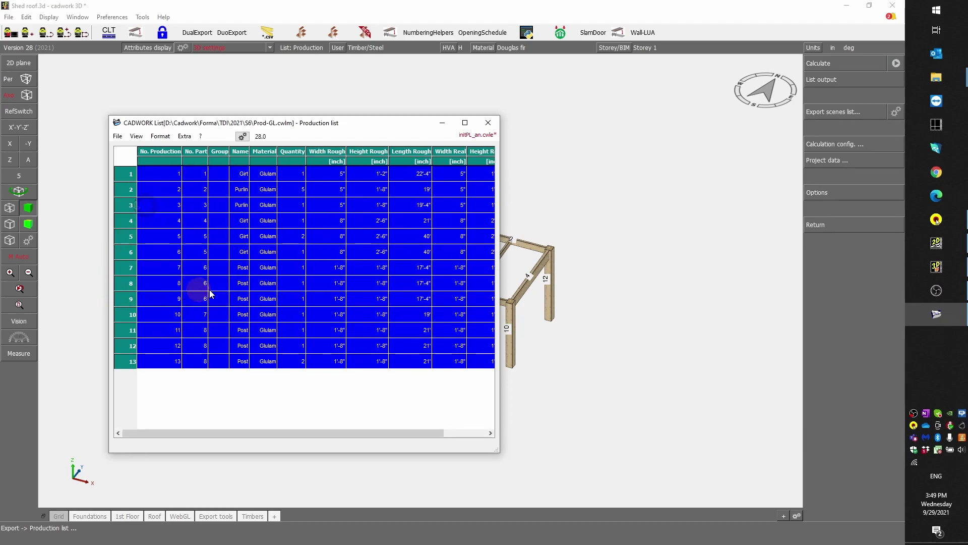
left_click(372, 413)
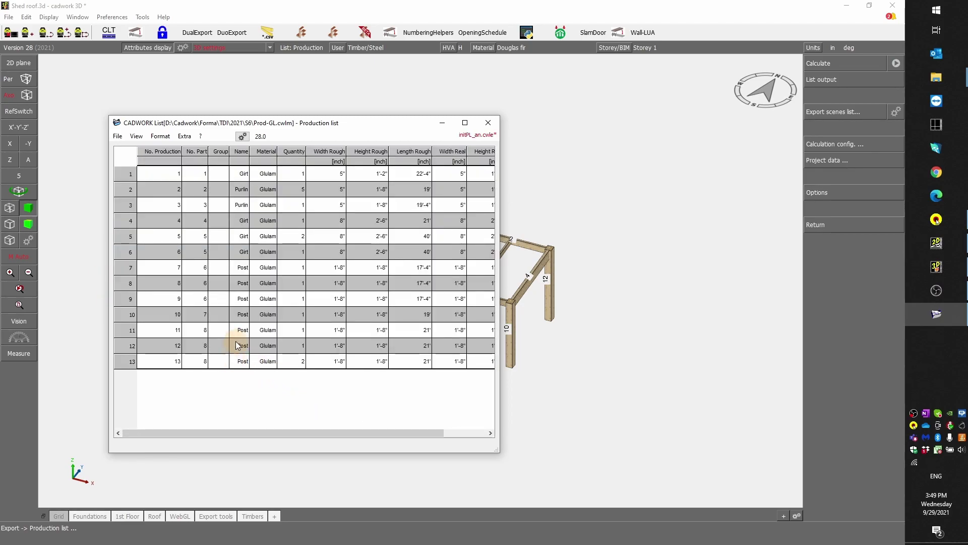
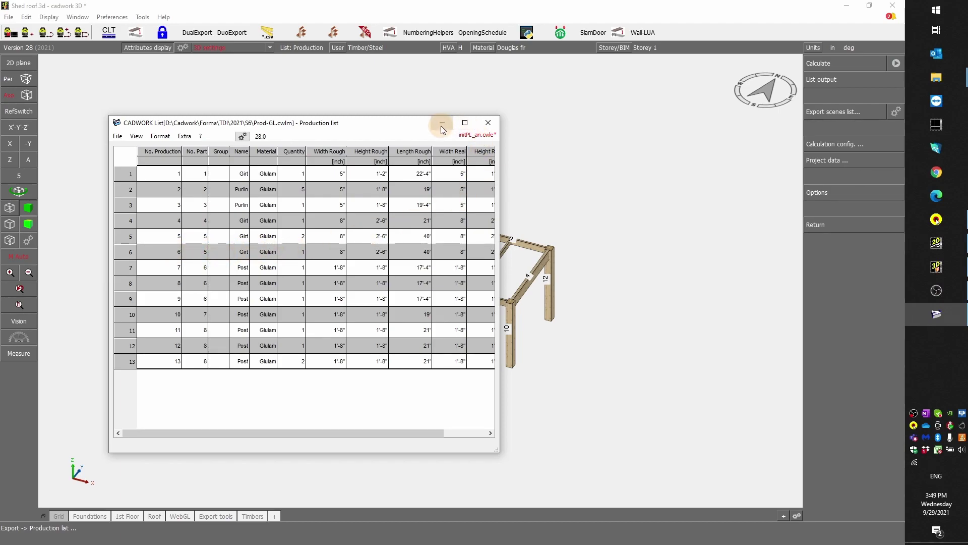
left_click_drag(499, 179, 692, 183)
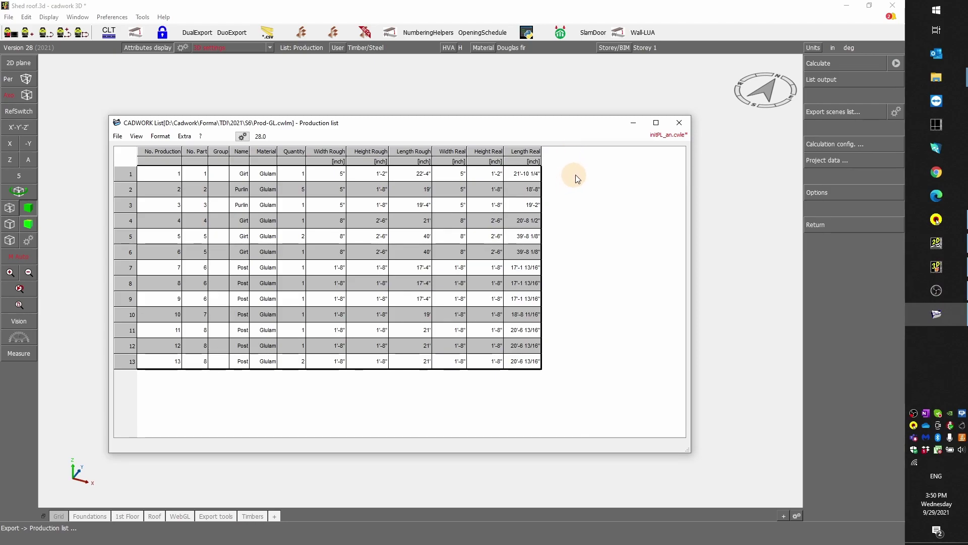
Step: Close the production list, saving the modifications, and return to the numbered shed frame
left_click(680, 124)
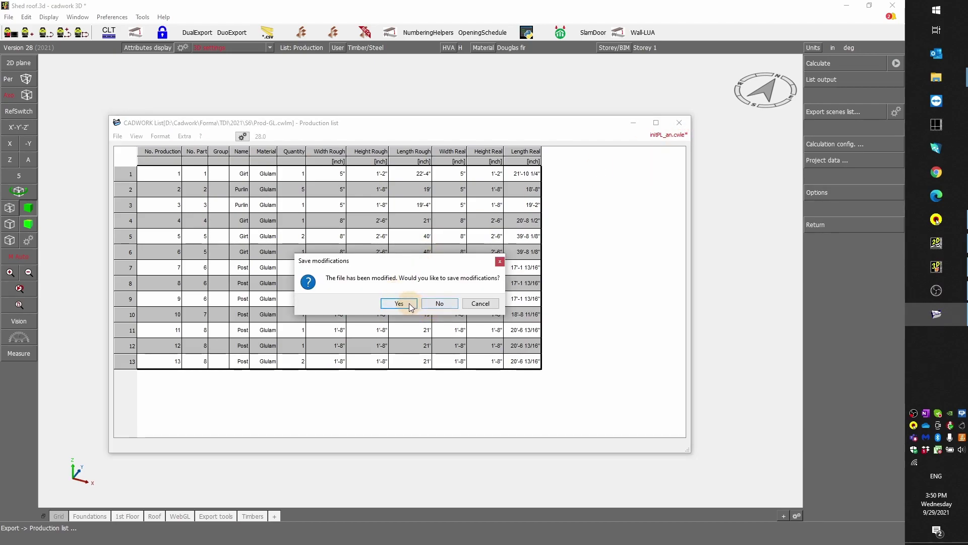
left_click(399, 303)
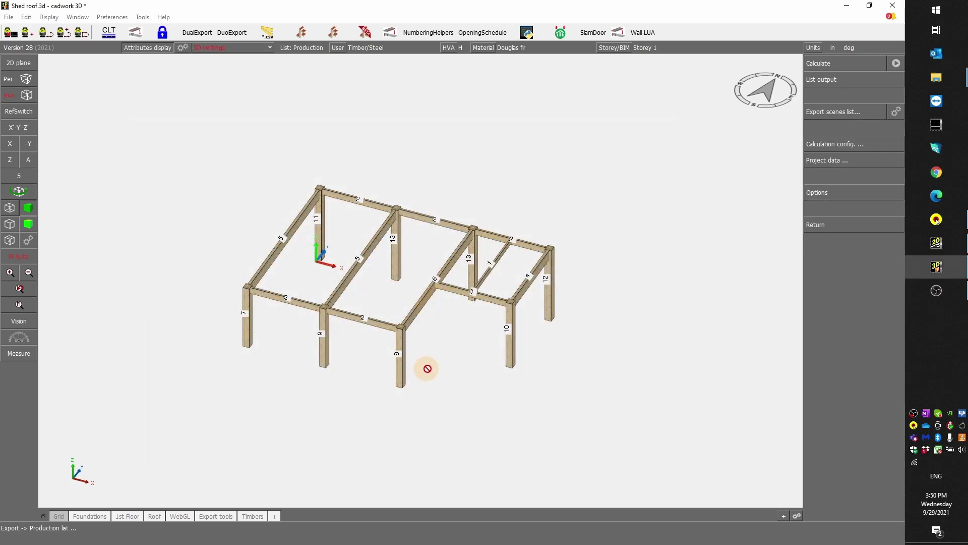
scroll(404, 297, "up", 3)
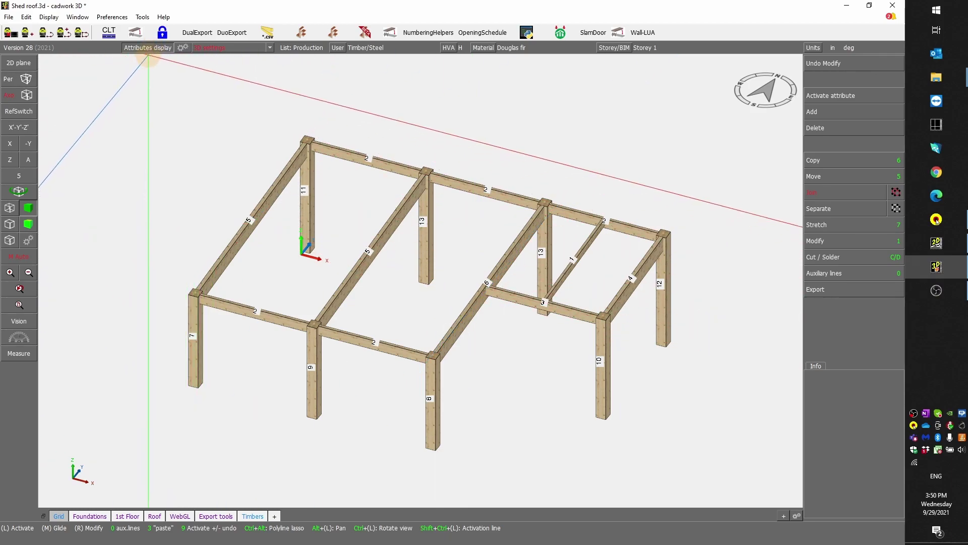
Step: Switch the attribute labels on the timber frame off and back on
left_click(153, 52)
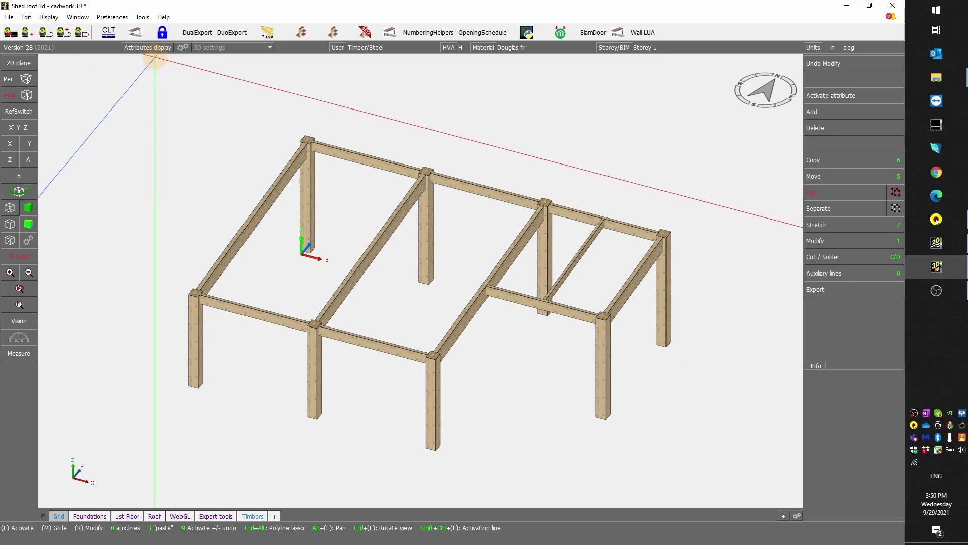
left_click(157, 49)
left_click(158, 51)
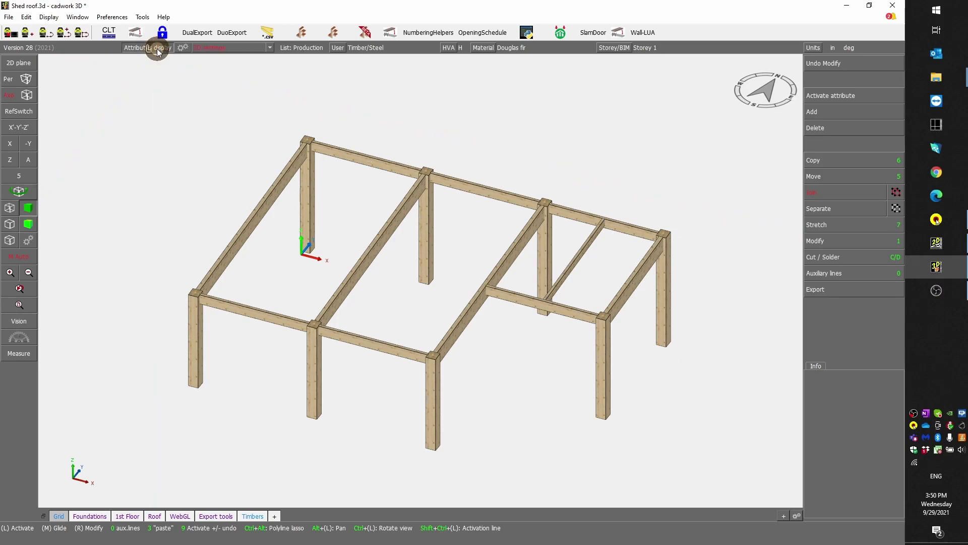
left_click(157, 51)
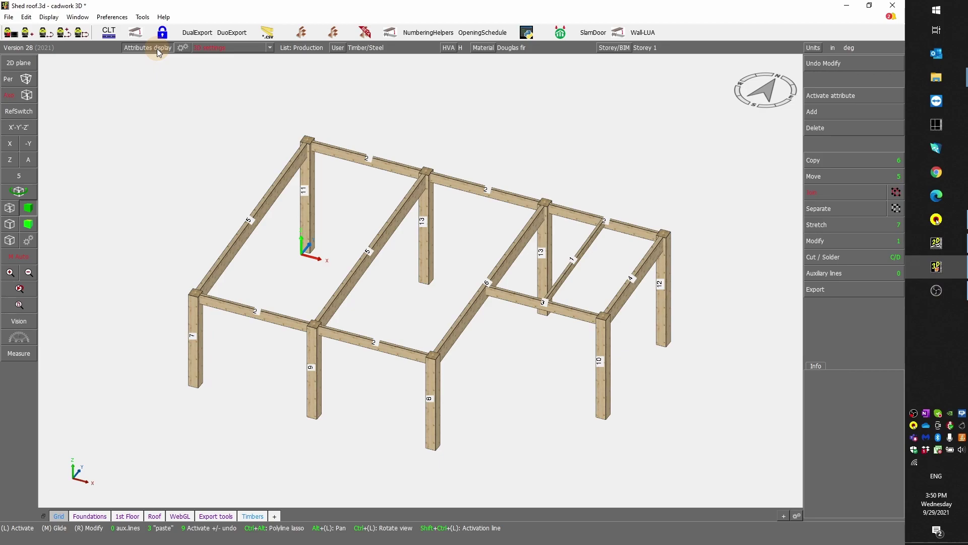
Step: Add the Name attribute to the selected attributes in the 3D settings and place it ahead of No. Production
left_click(182, 48)
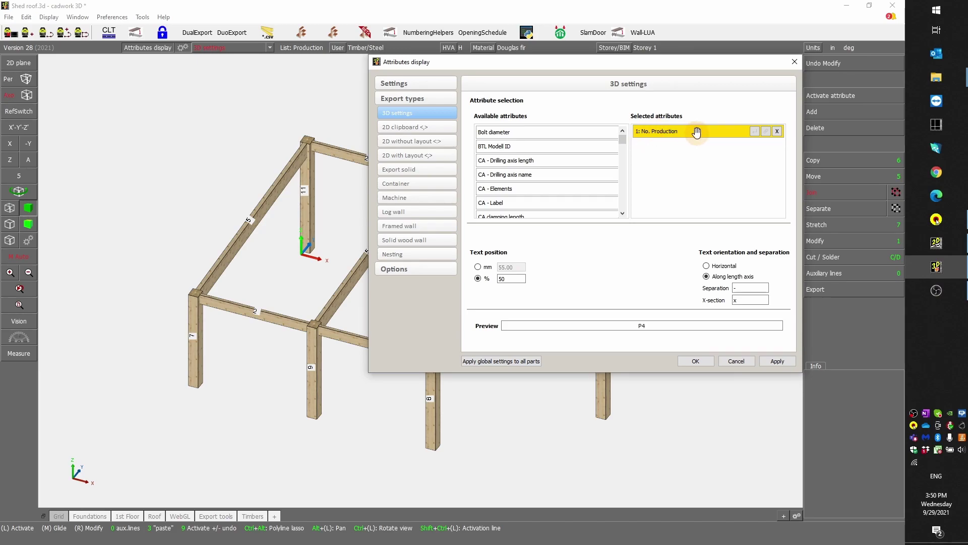
left_click(622, 201)
left_click(622, 202)
left_click(622, 200)
left_click(622, 200)
left_click(622, 201)
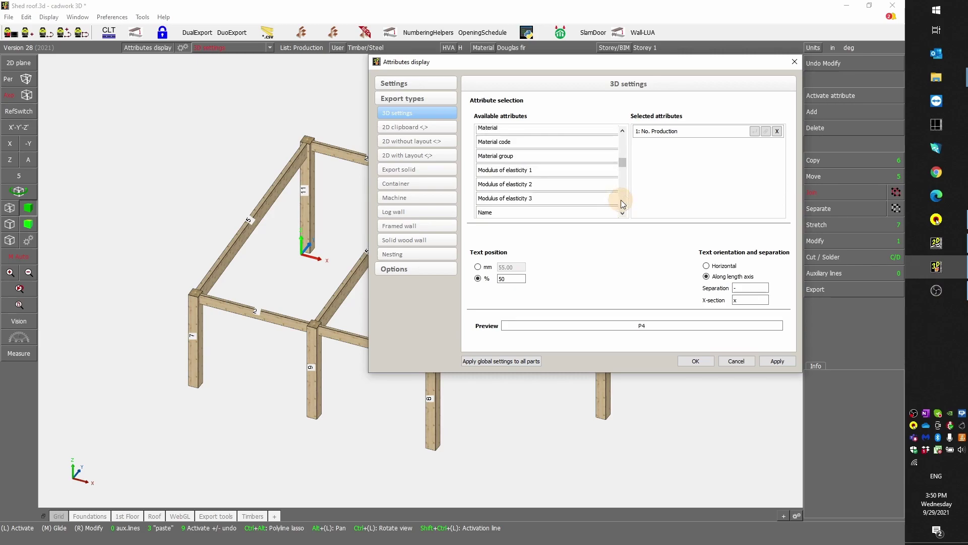
double_click(511, 211)
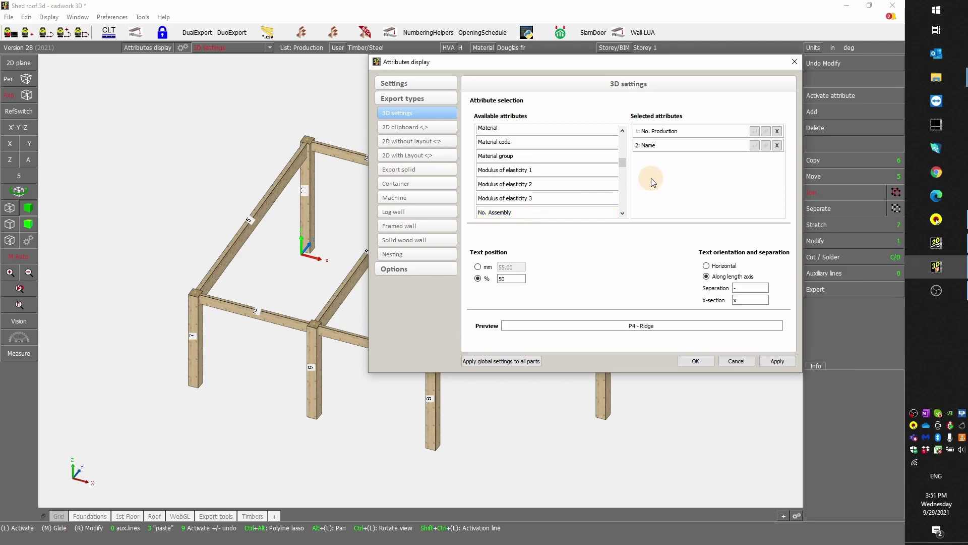
left_click_drag(661, 130, 658, 167)
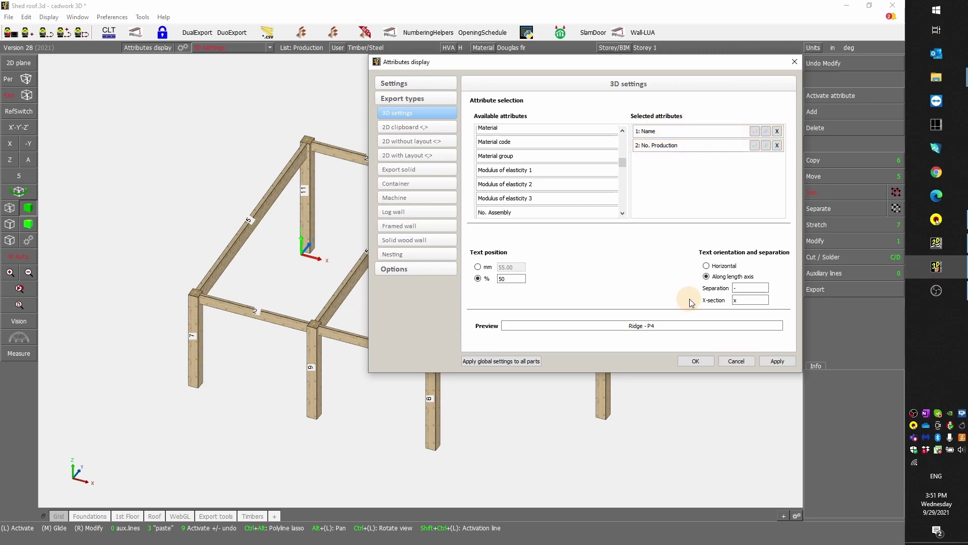
Step: Try "/" as the label separation character and change it back to "-"
double_click(735, 289)
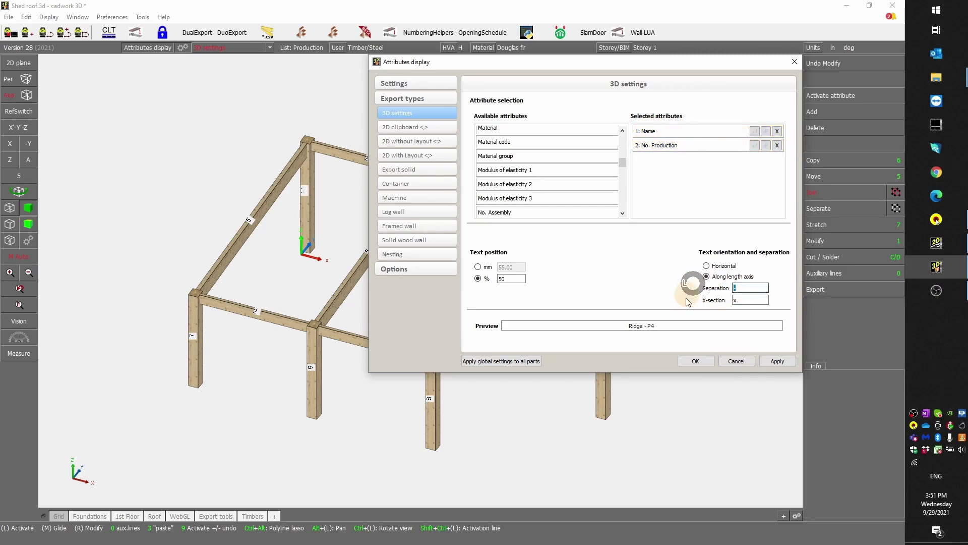
type("-")
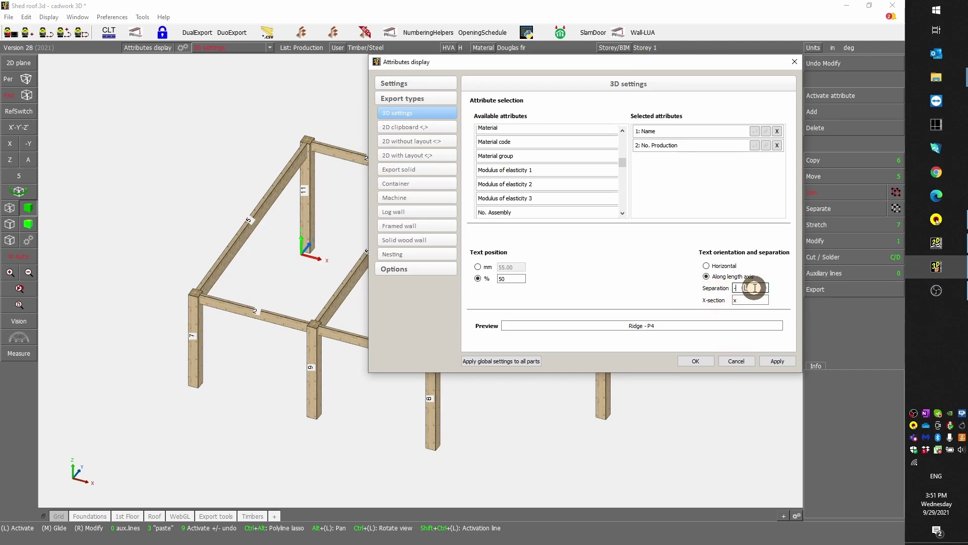
left_click(754, 287)
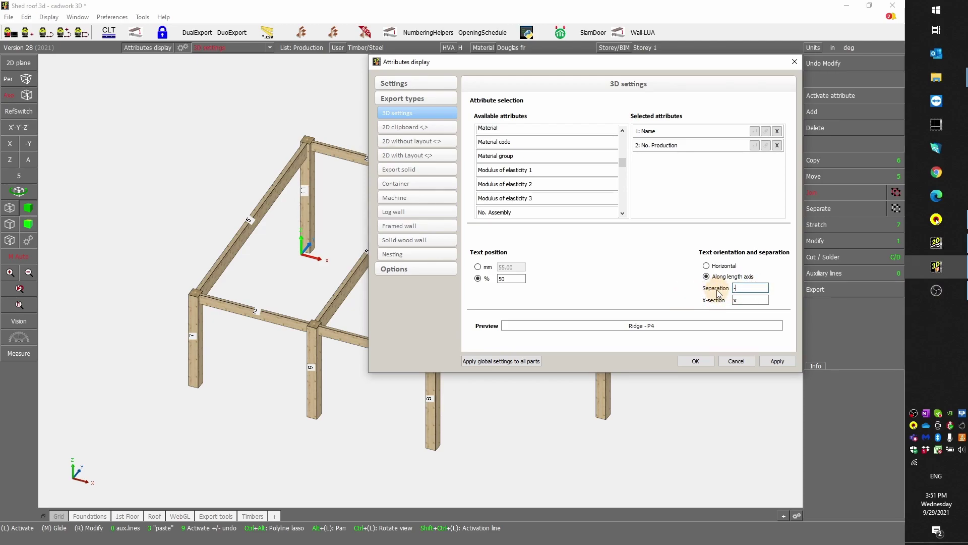
double_click(746, 290)
type("/")
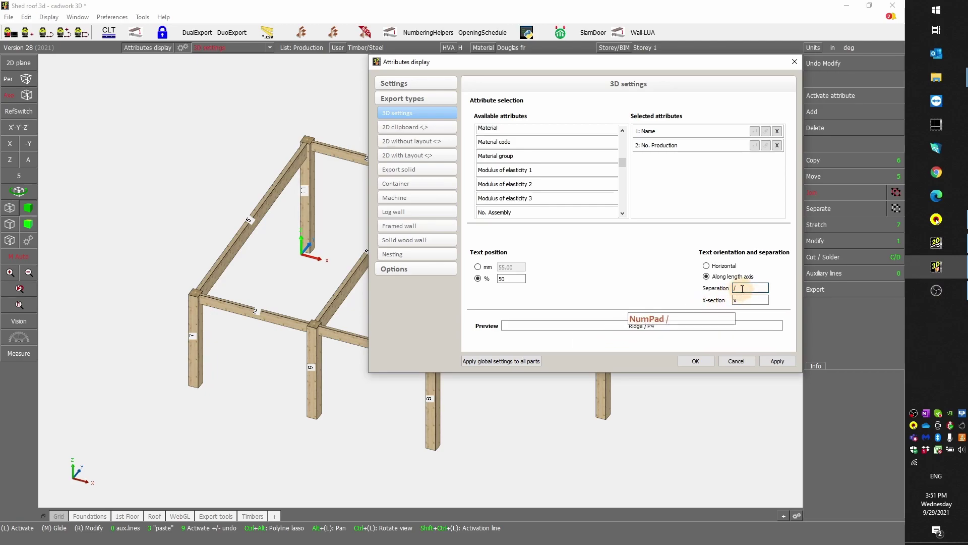
type("-")
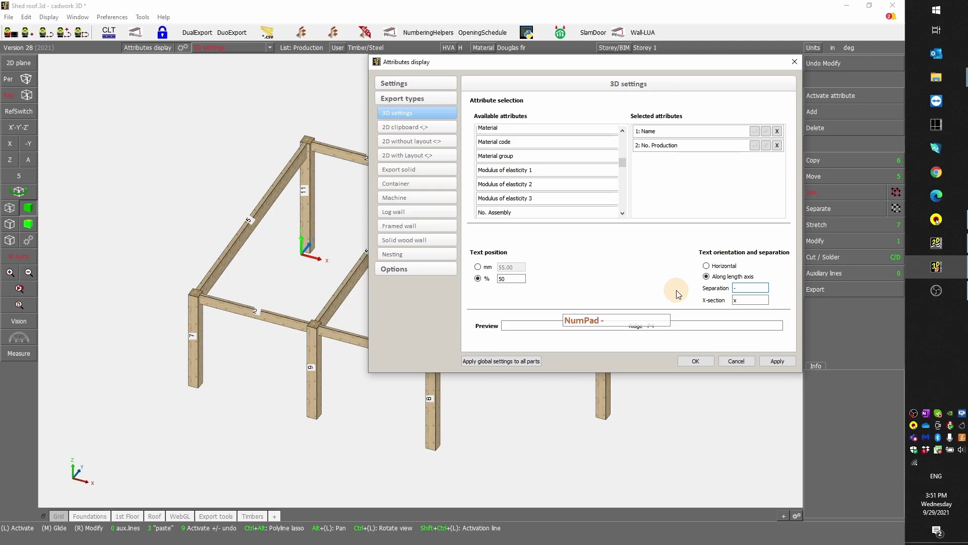
left_click(747, 288)
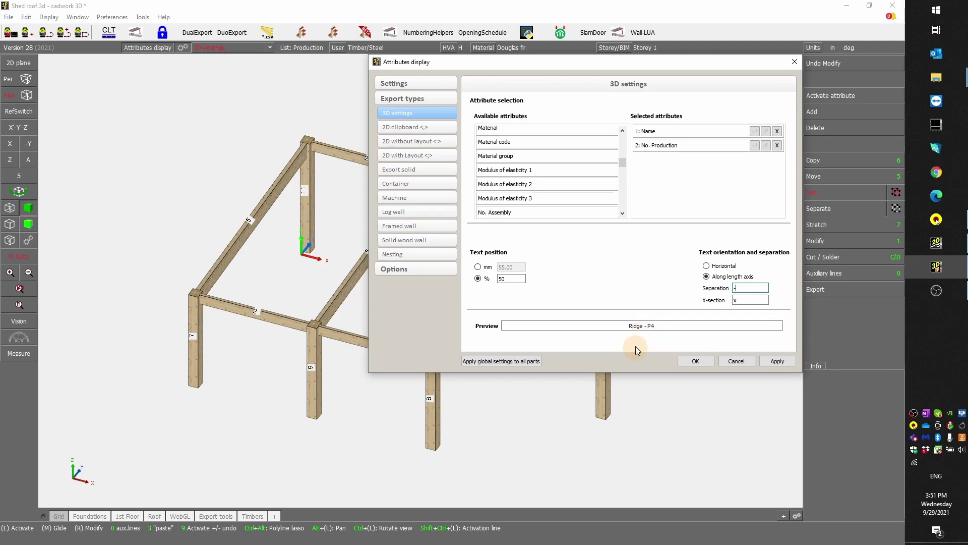
Step: Apply the 3D attribute display settings and inspect the name and production number labels on the posts and purlins
left_click(783, 361)
left_click(695, 361)
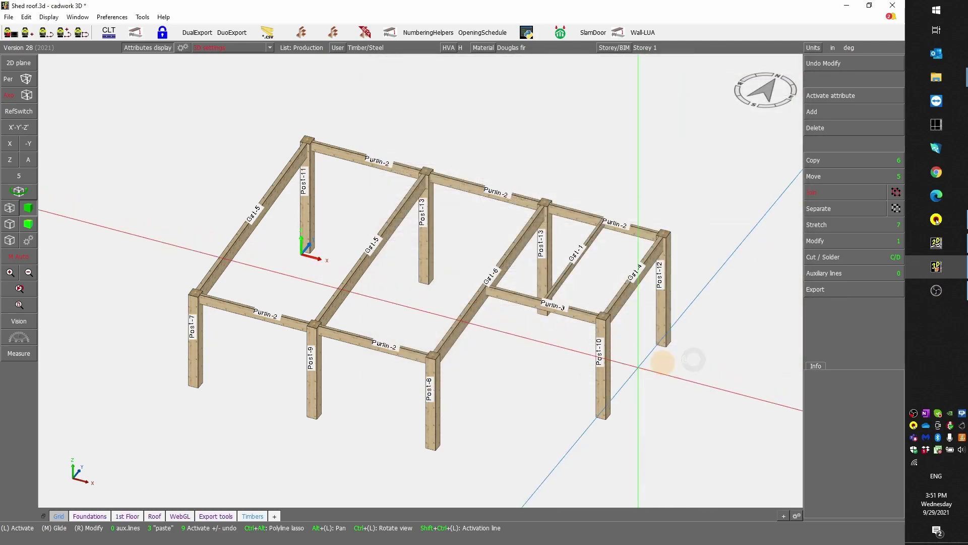
scroll(380, 339, "up", 5)
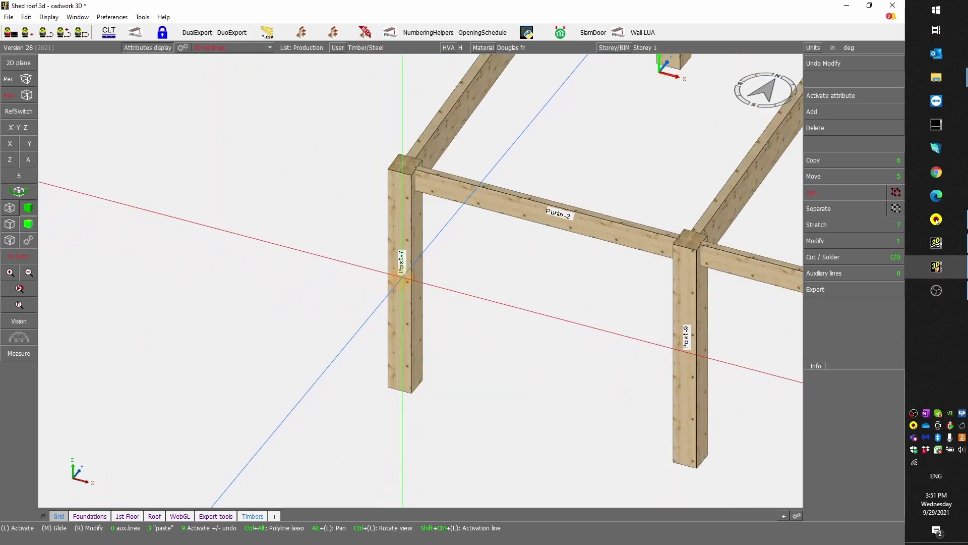
scroll(689, 293, "down", 5)
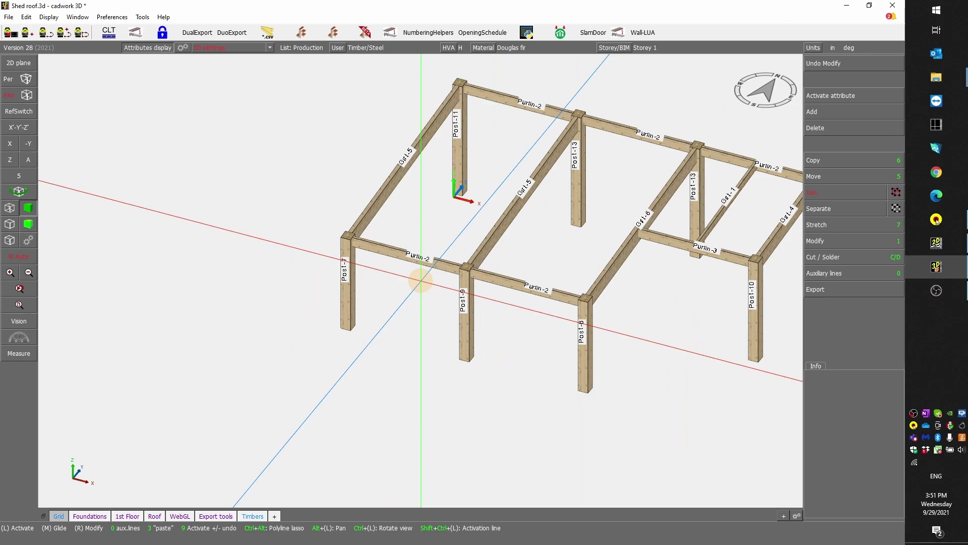
scroll(425, 276, "down", 3)
scroll(425, 276, "up", 3)
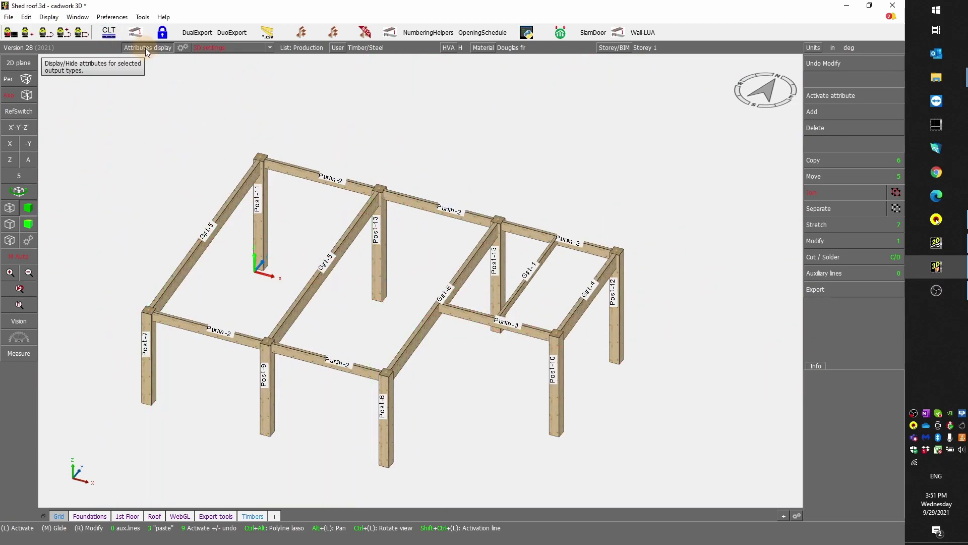
Step: Review the attribute display settings for the 2D clipboard, 2D without layout and 2D with Layout export types
left_click(180, 50)
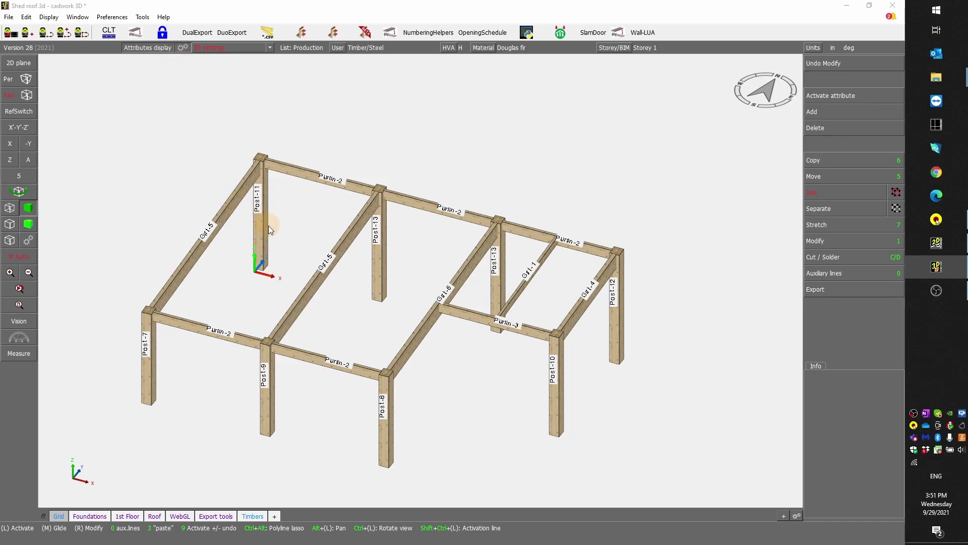
left_click(539, 202)
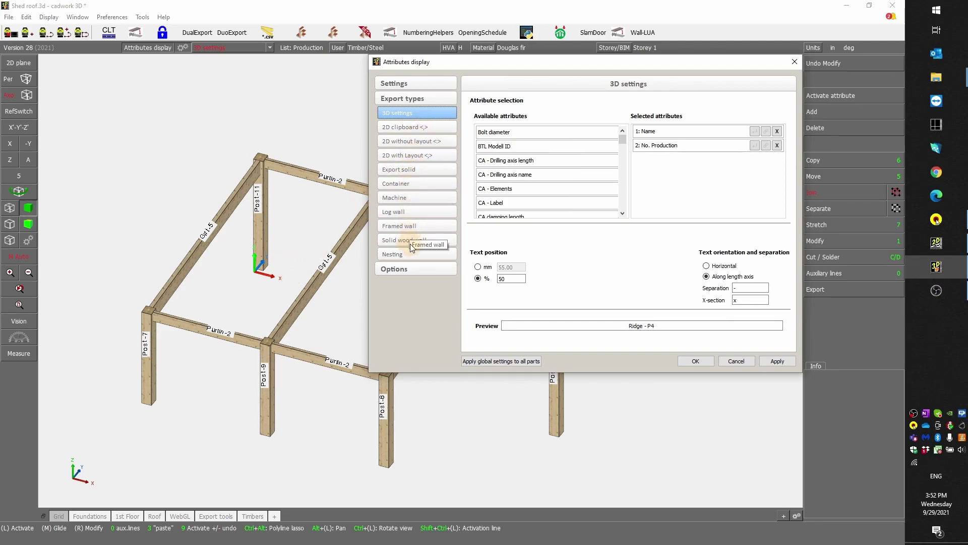
left_click(420, 129)
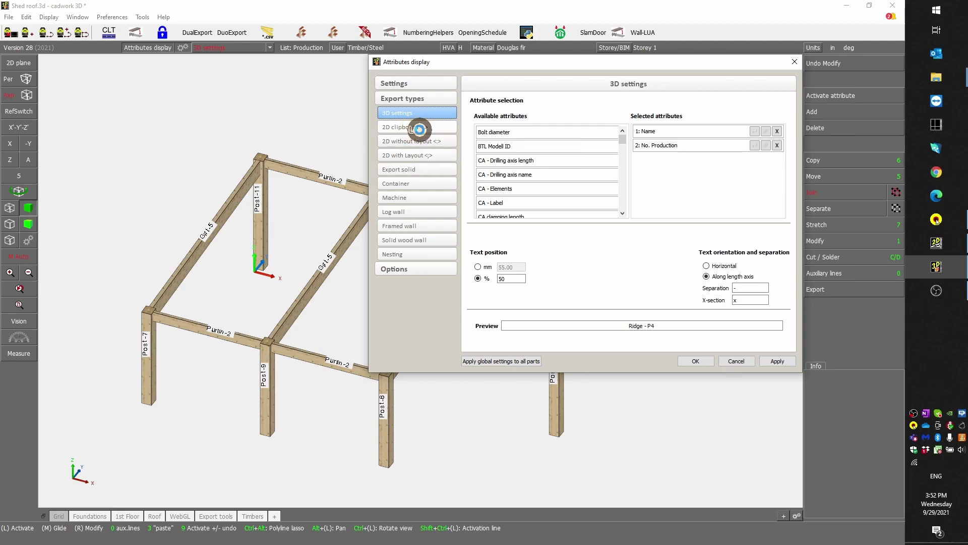
left_click(433, 143)
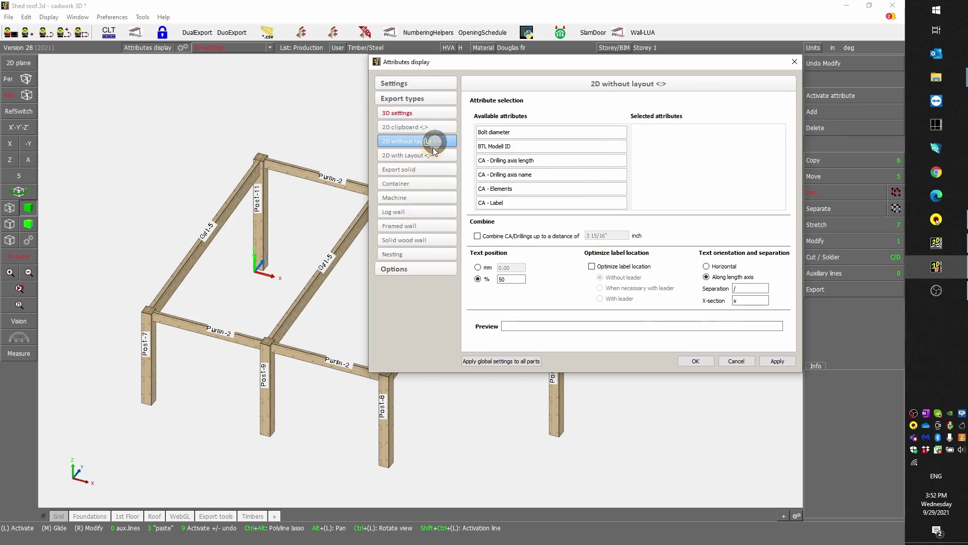
left_click(430, 157)
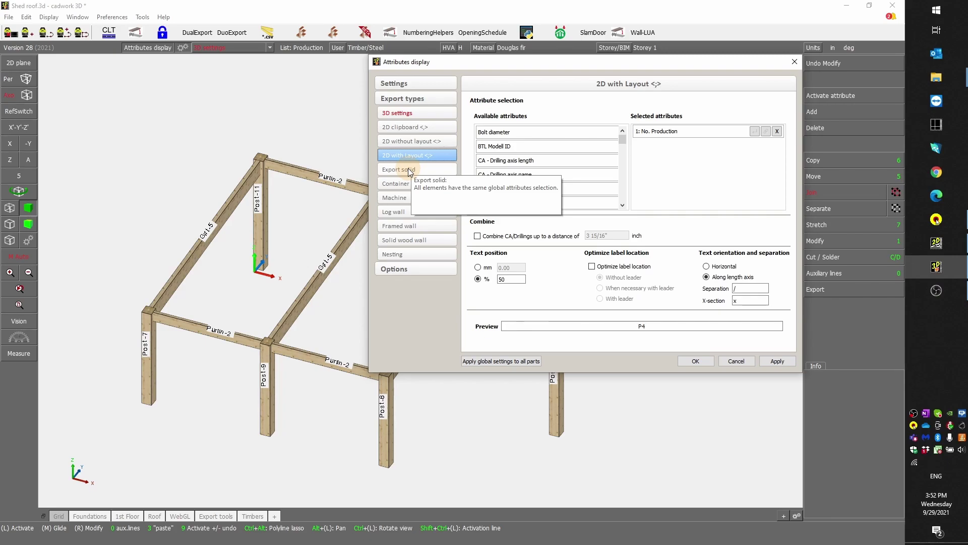
Step: Remove the Name attribute from the selected attributes in the 3D settings
left_click(428, 113)
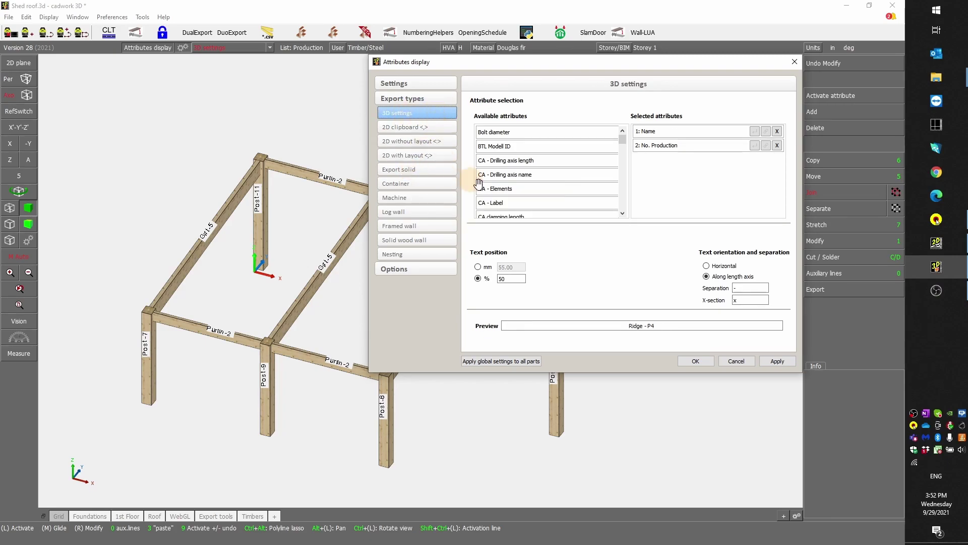
double_click(653, 131)
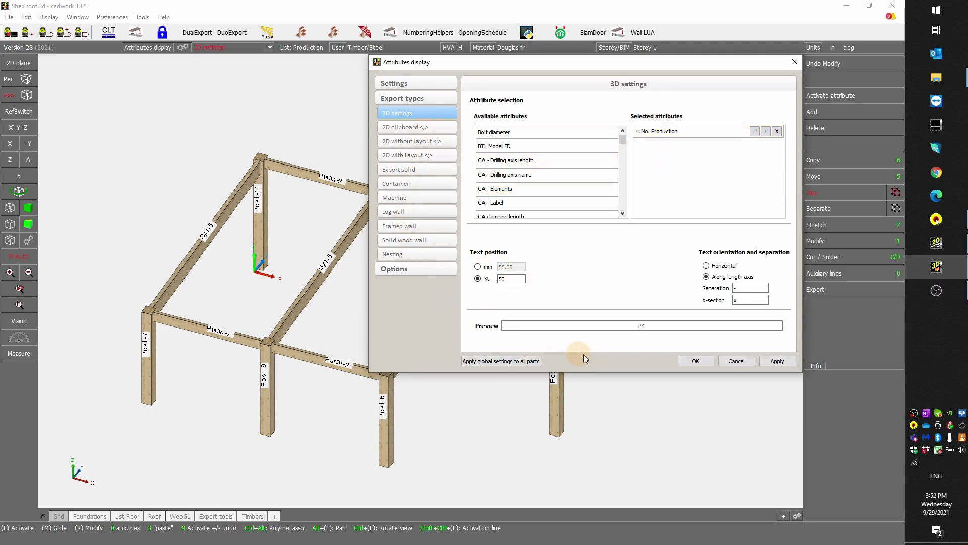
Step: Set the unit of the Slope roof surfaces attribute to Grad (deg) in the attribute display options
left_click(407, 270)
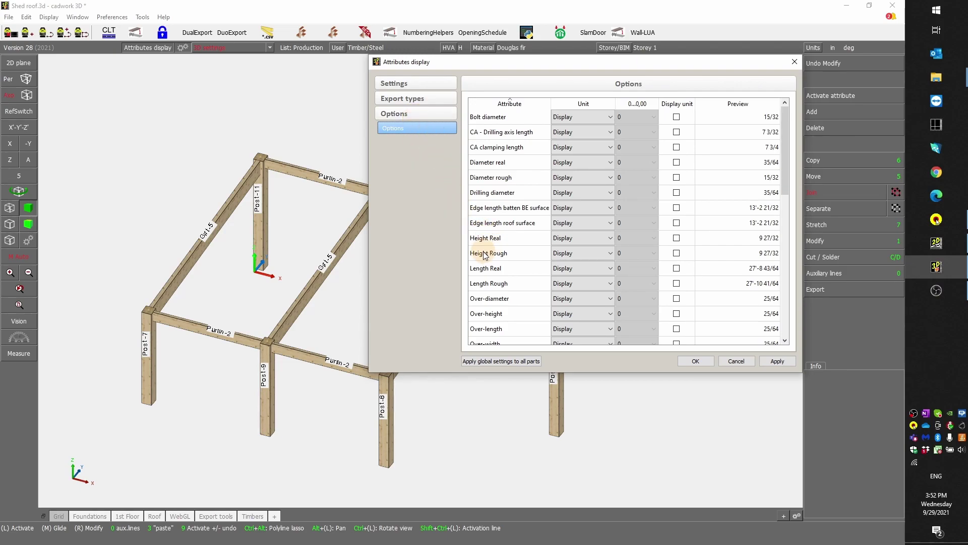
left_click_drag(787, 178, 770, 288)
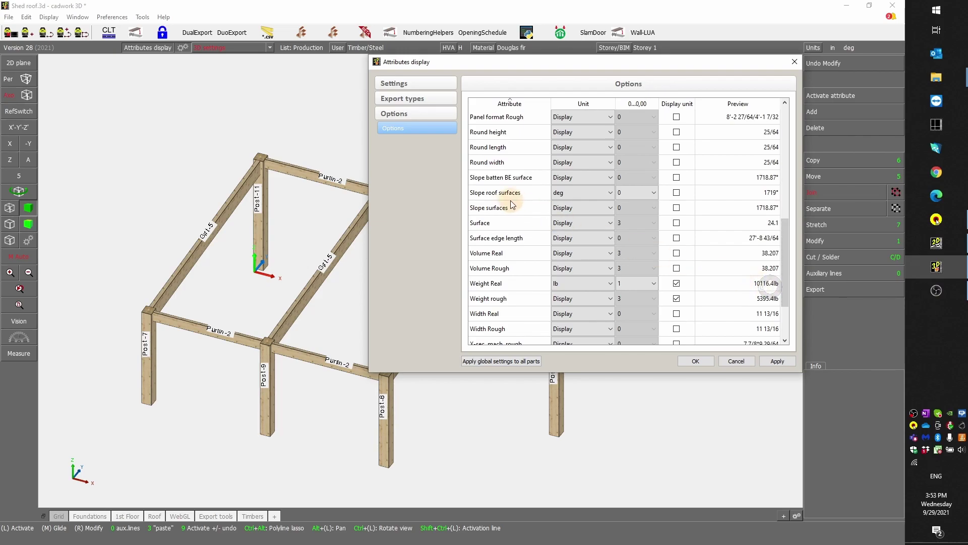
left_click(609, 195)
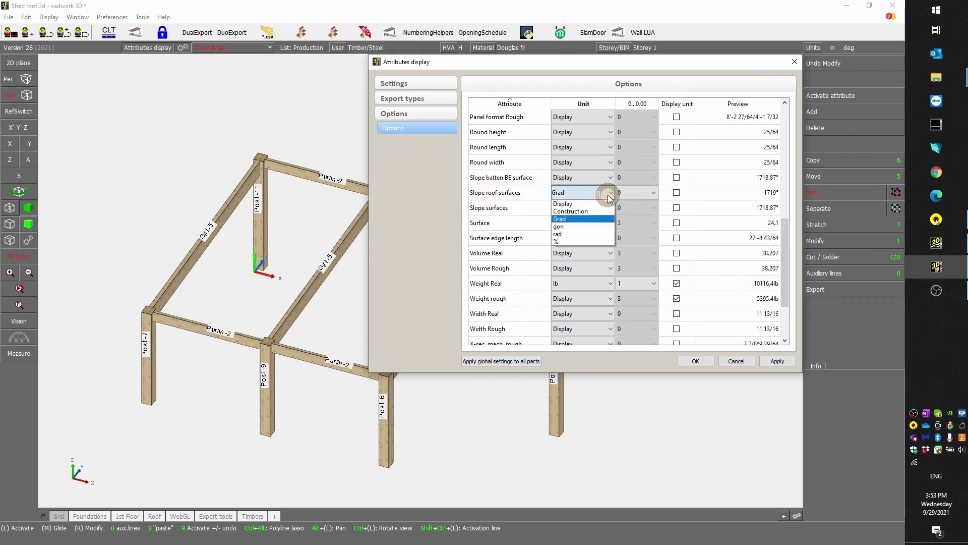
left_click(583, 219)
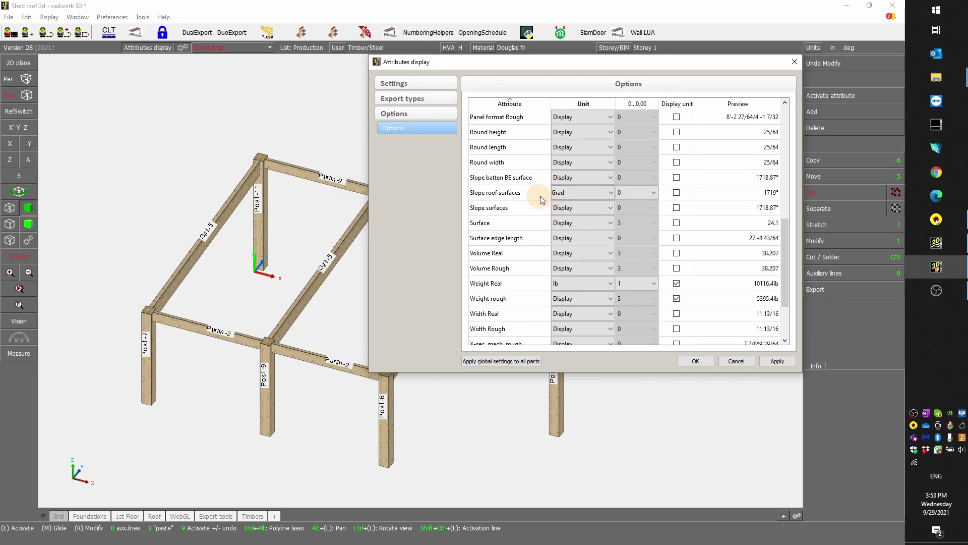
left_click(605, 191)
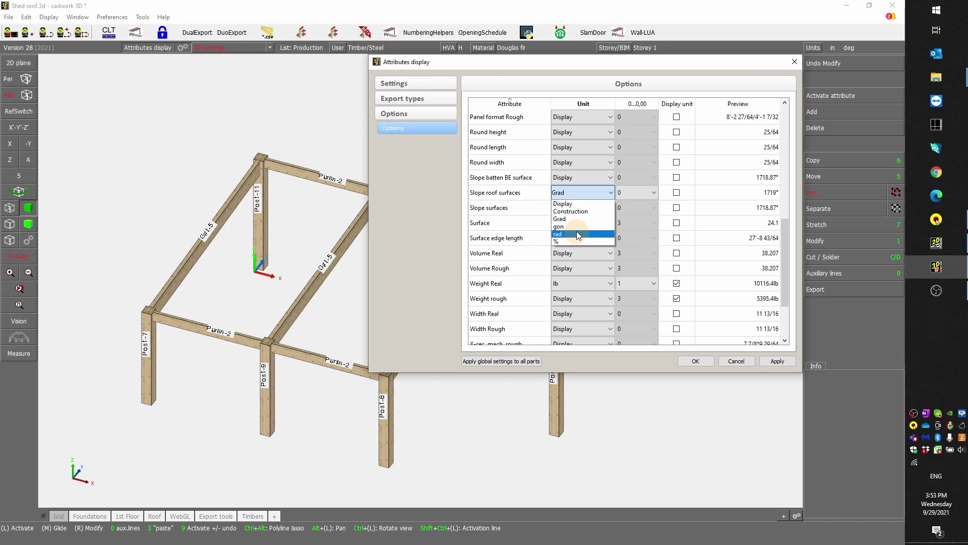
left_click(577, 219)
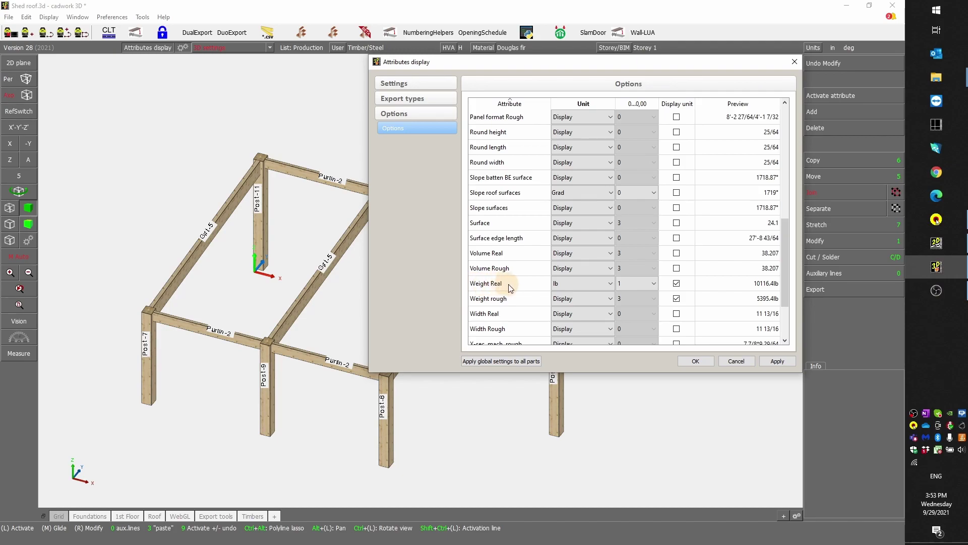
Step: Set the Weight Real attribute to lb with 1 decimal place and its unit displayed
left_click(568, 283)
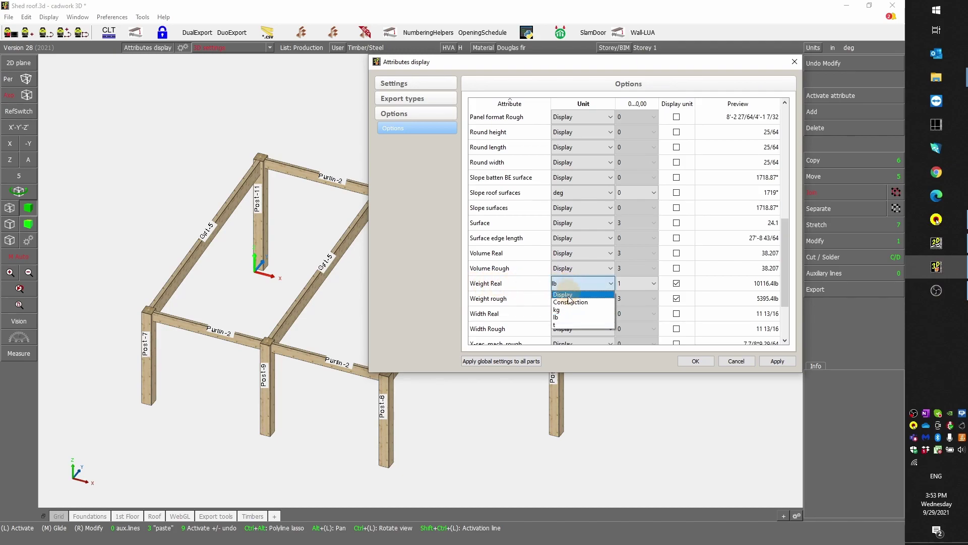
left_click(569, 317)
left_click(640, 285)
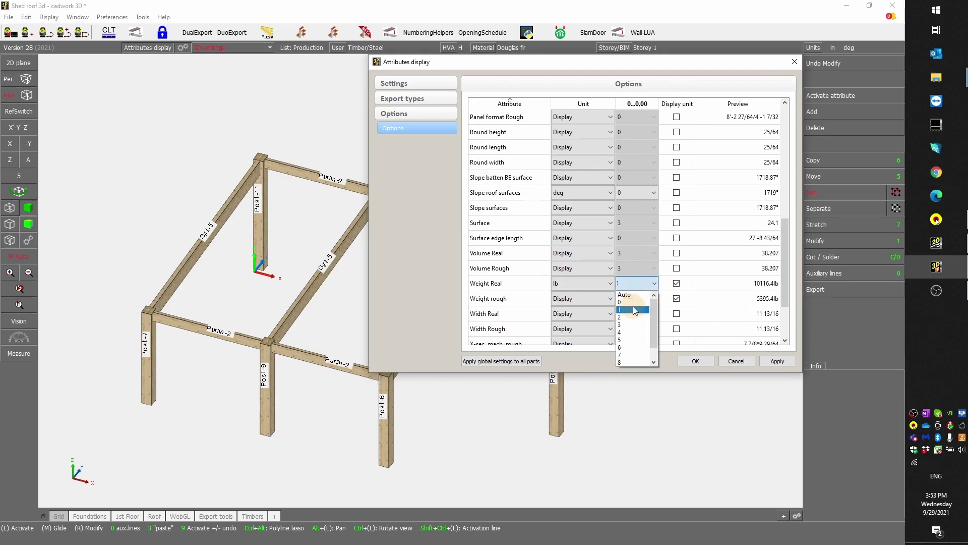
left_click(634, 309)
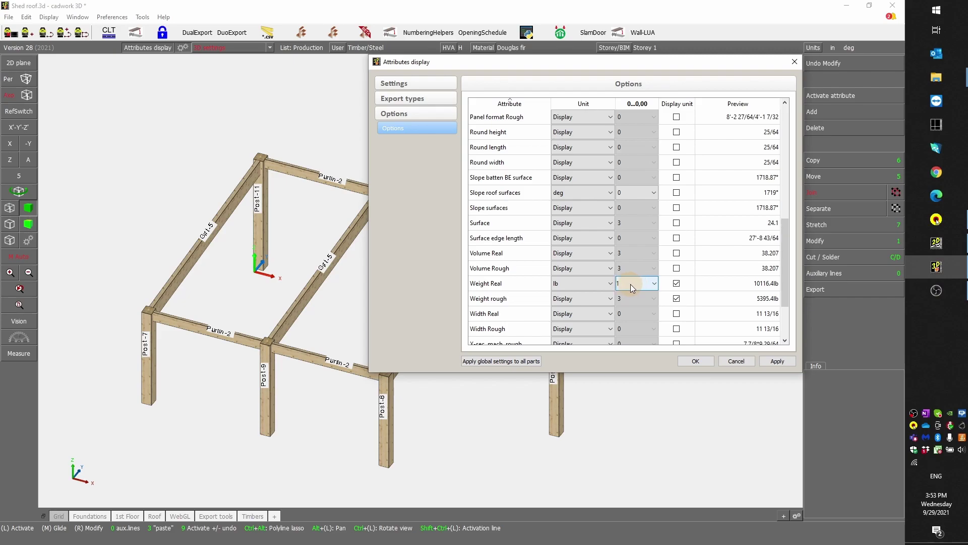
left_click(677, 284)
left_click(677, 287)
left_click(678, 285)
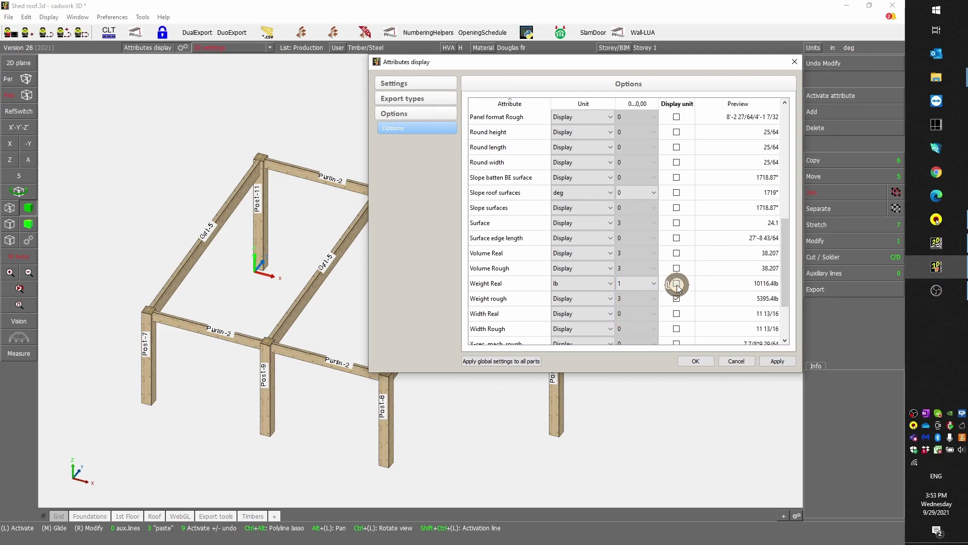
left_click(678, 286)
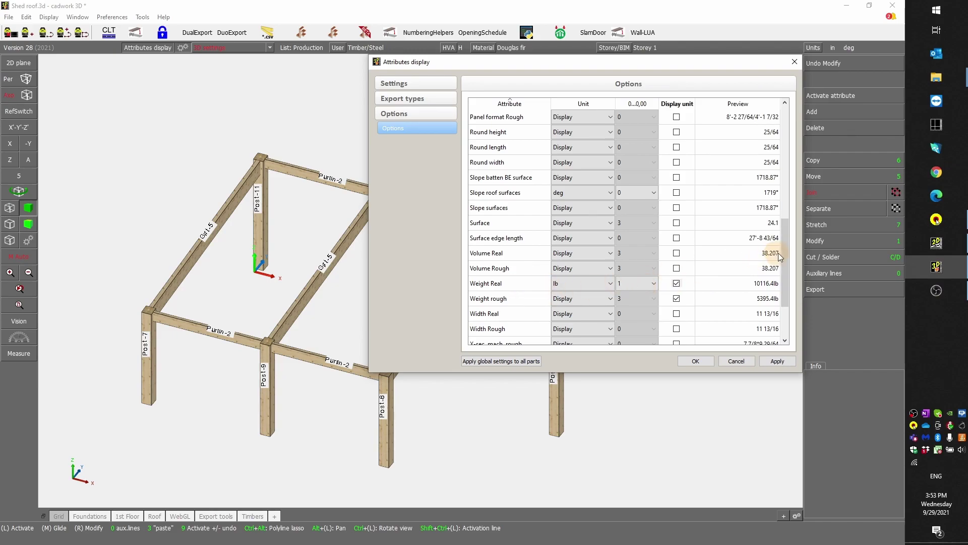
Step: Check the remaining entries of the attribute options list, accept the display settings and bring the whole labelled frame into view
left_click_drag(785, 271, 786, 302)
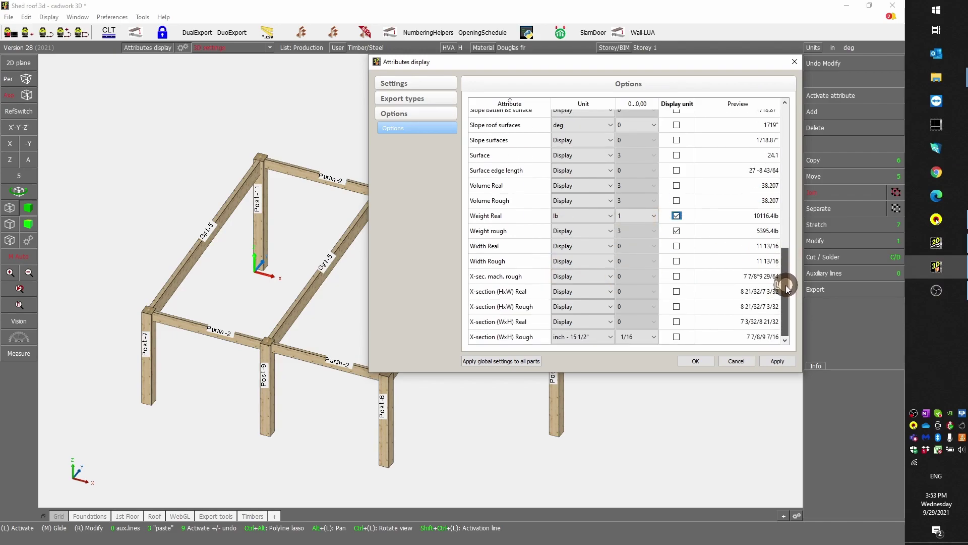
left_click_drag(786, 295, 793, 119)
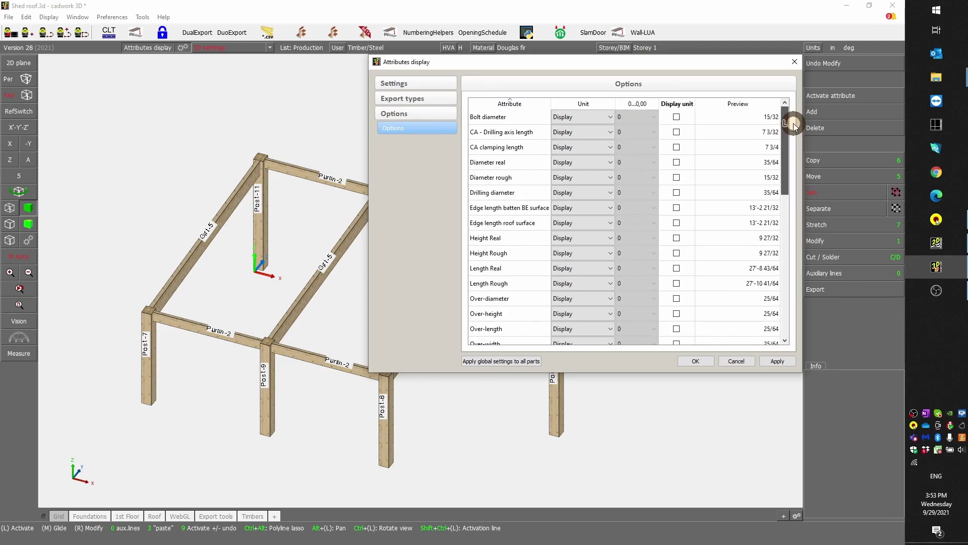
left_click(693, 361)
scroll(314, 433, "down", 3)
left_click_drag(314, 432, 422, 281, "ctrl")
scroll(418, 284, "up", 5)
scroll(419, 284, "down", 3)
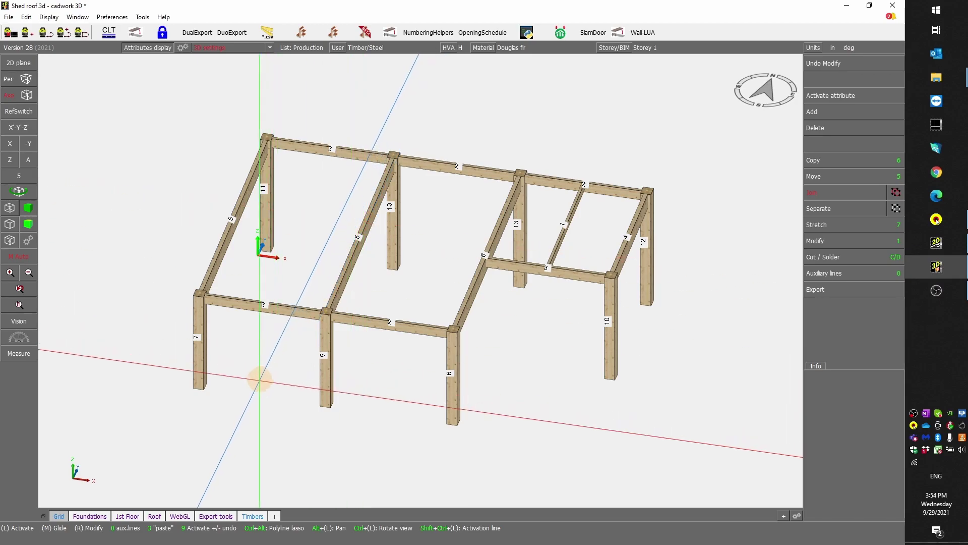
Step: Activate all timbers of the shed roof and export their piece by piece shop drawings to clipboard 1
mouse_move(149, 445)
left_mouse_down()
mouse_move(324, 353)
mouse_move(688, 115)
left_mouse_up()
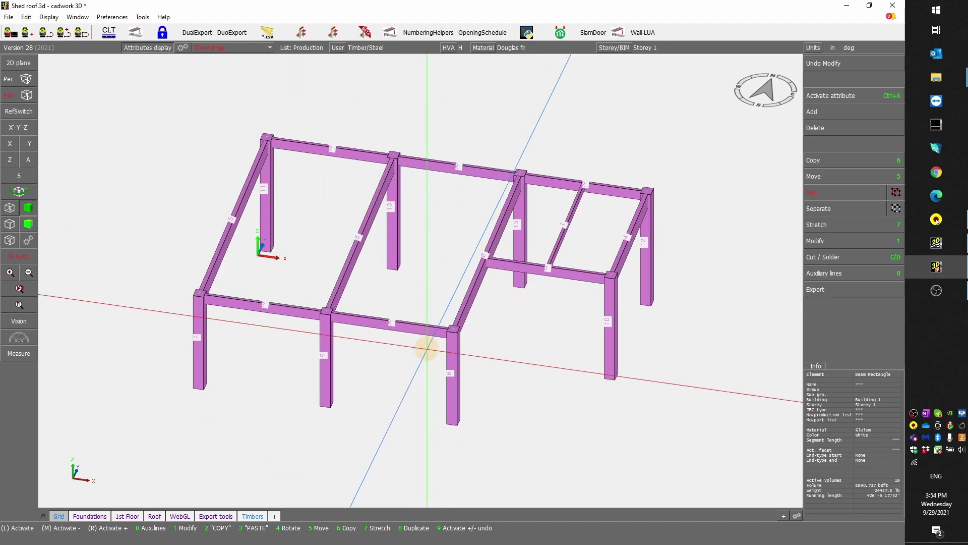
left_click(829, 292)
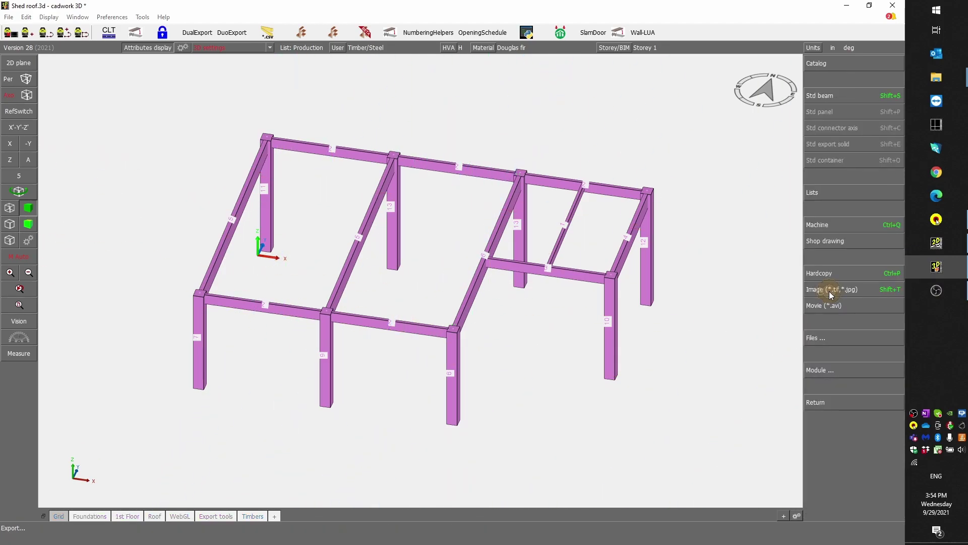
left_click(831, 241)
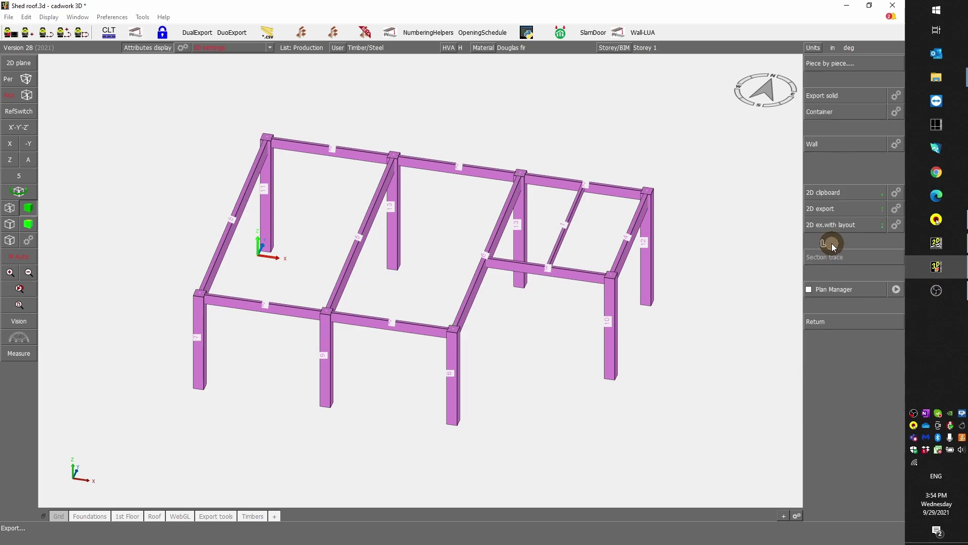
left_click(848, 70)
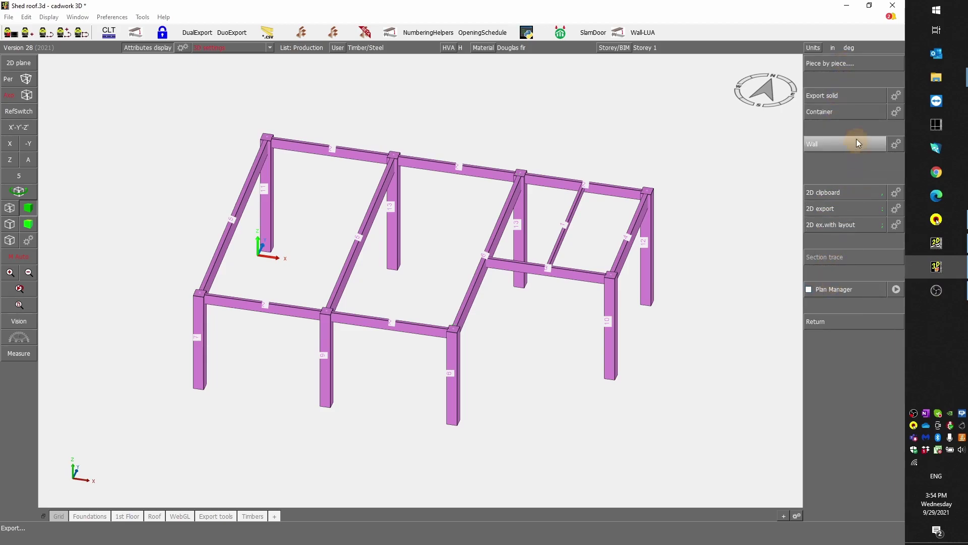
left_click(846, 63)
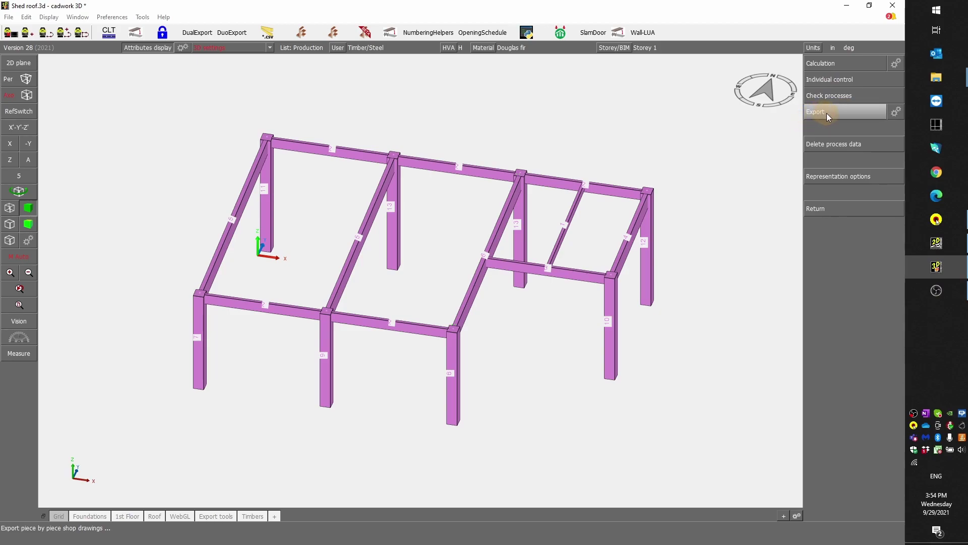
key("ctrl+c")
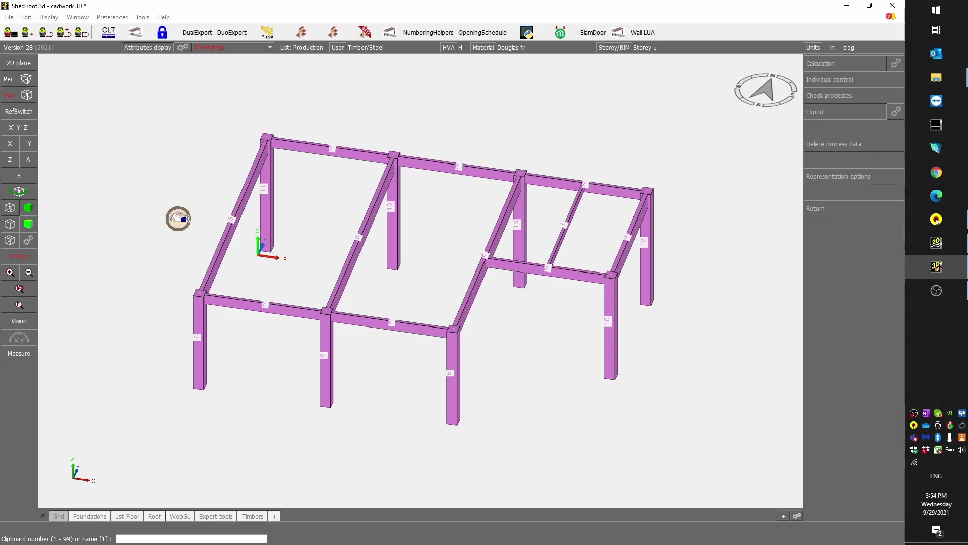
left_click(626, 198)
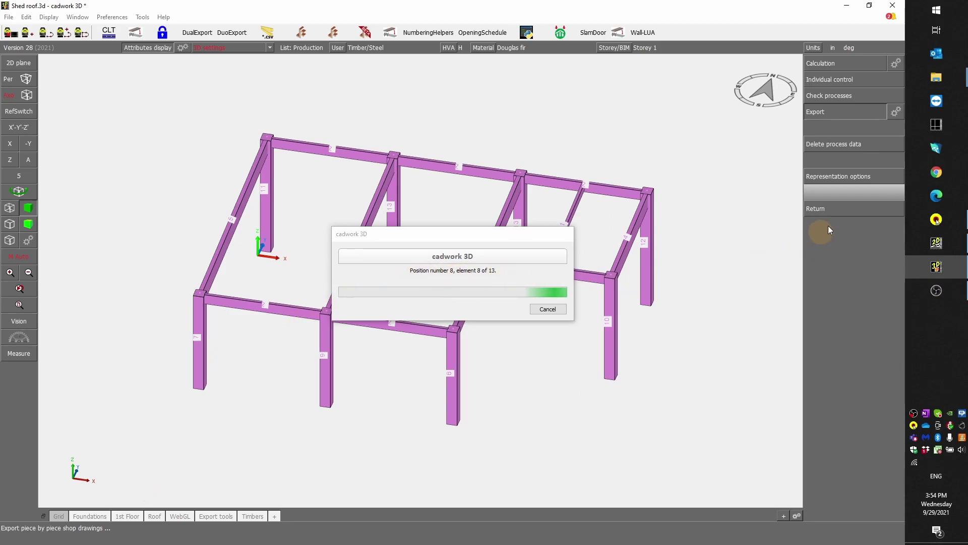
Step: Switch to File Explorer and create a new cadwork 2d file named Shop in the S6 folder
mouse_move(947, 80)
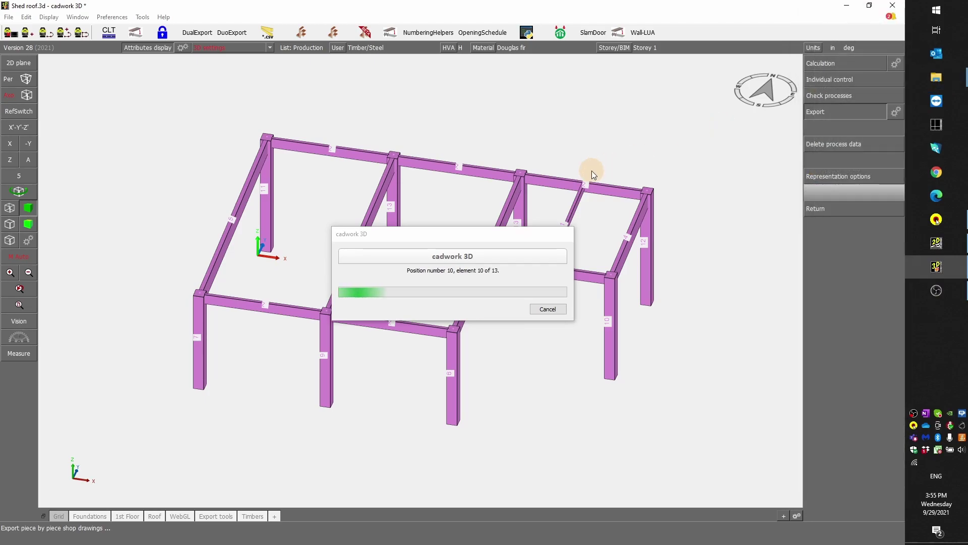
key("alt+Tab")
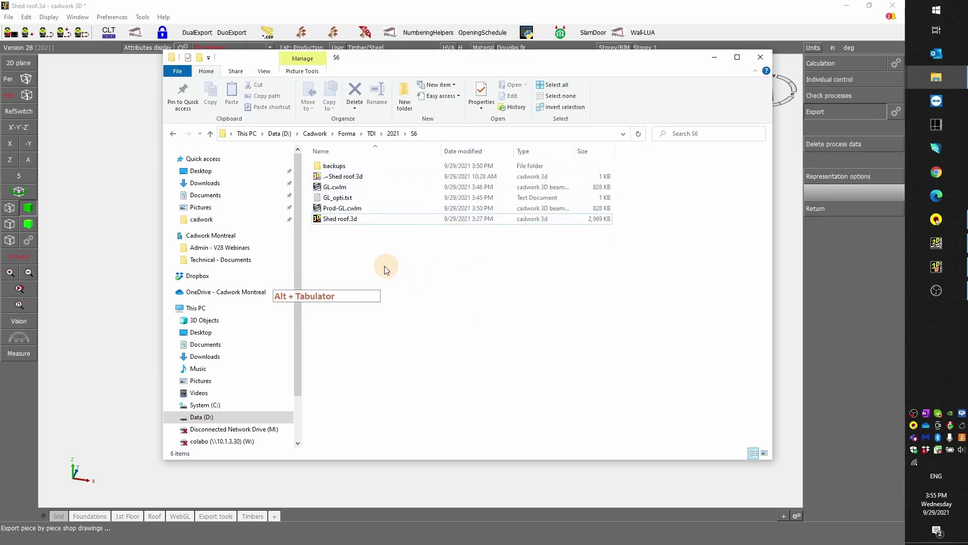
right_click(389, 270)
left_click(422, 401)
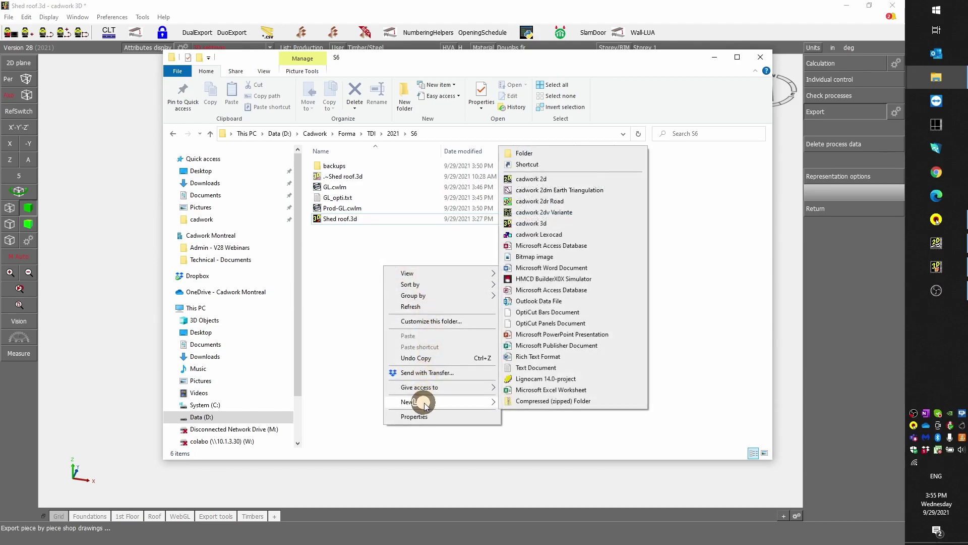
left_click(542, 180)
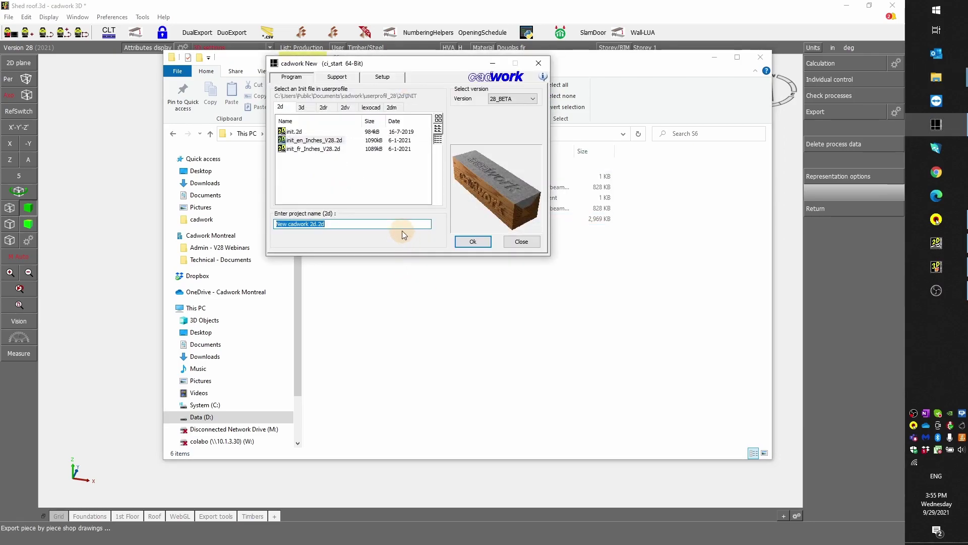
type("Shop")
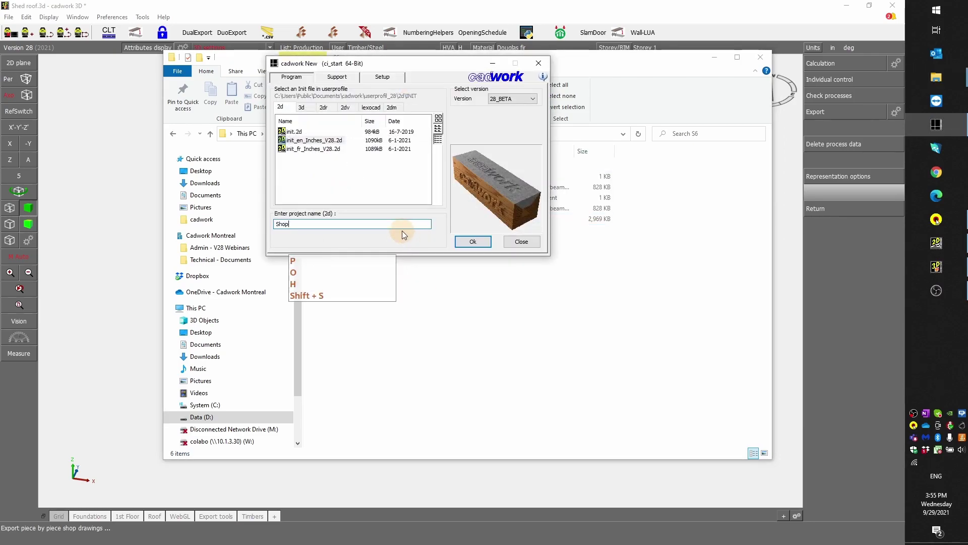
key("Return")
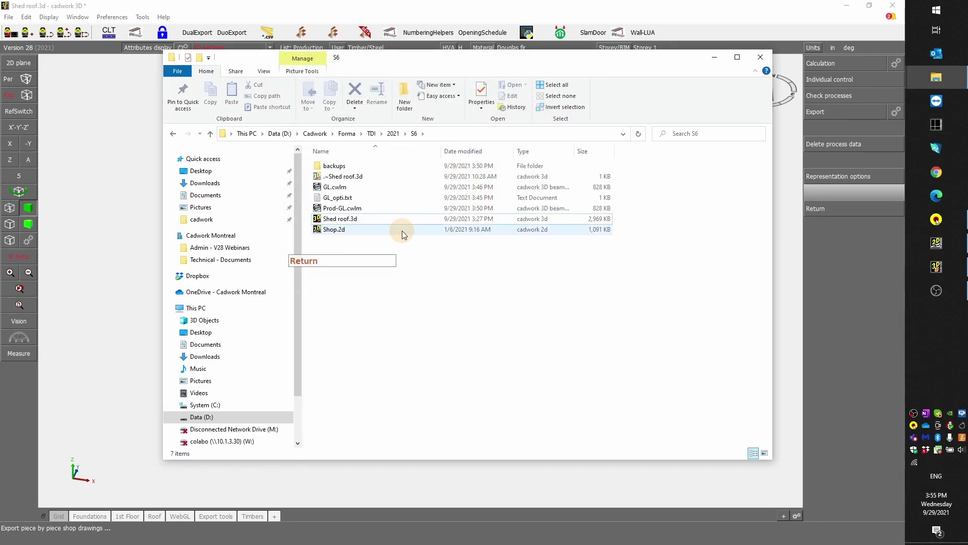
Step: Open Shop.2d and paste the shop drawings from clipboard 1 below the example layouts frame
double_click(402, 231)
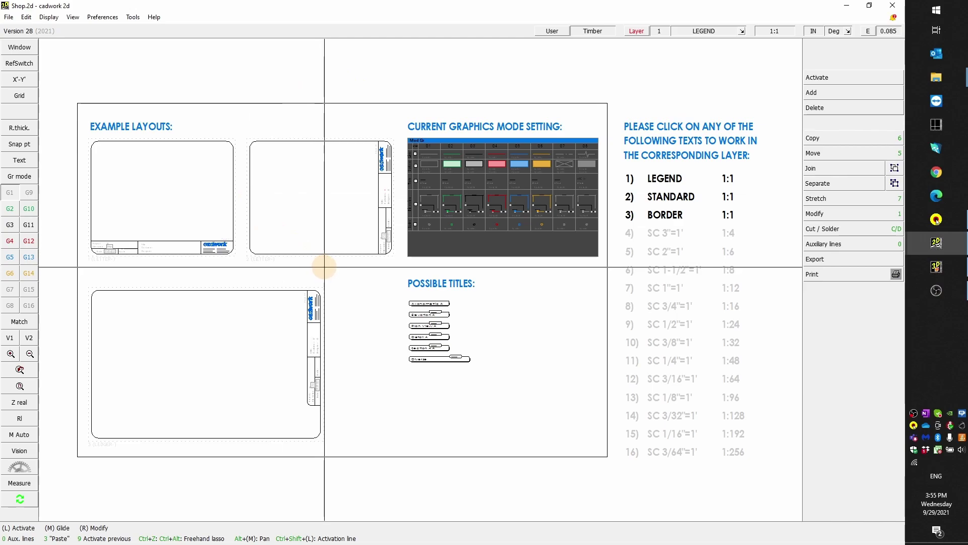
scroll(324, 267, "down", 5)
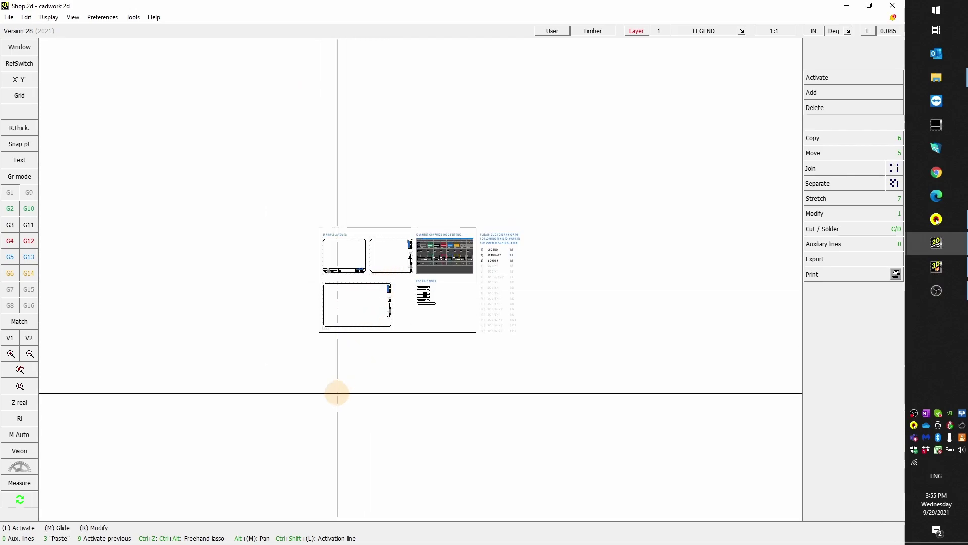
key("3")
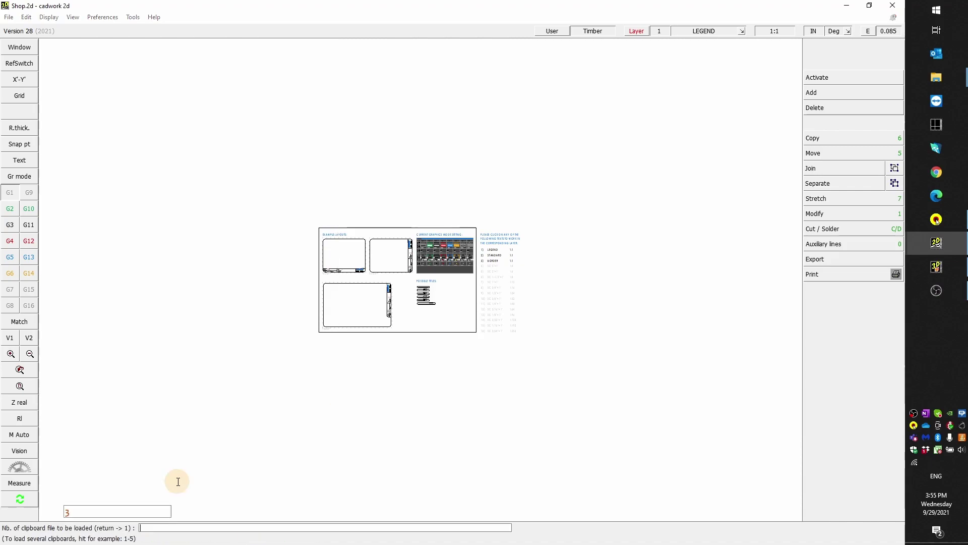
key("Return")
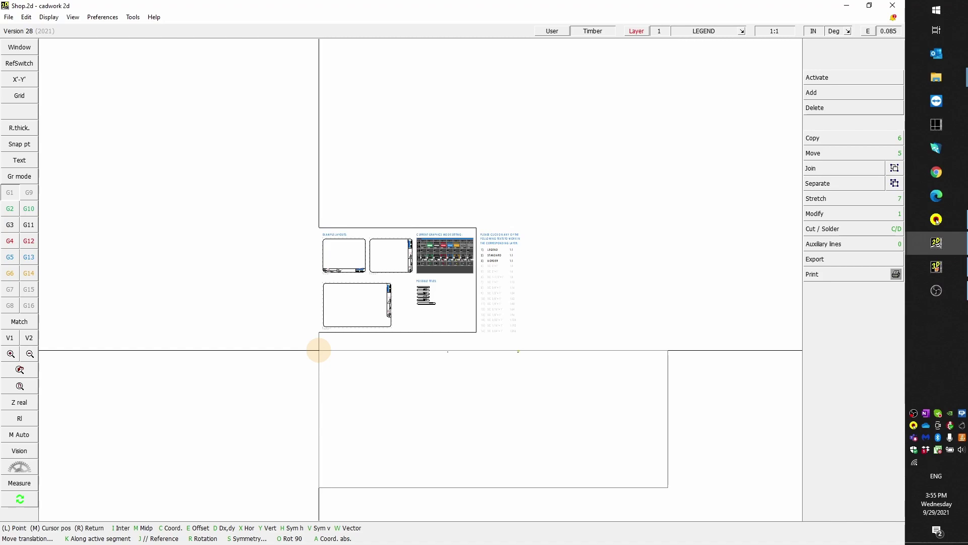
left_click(318, 350)
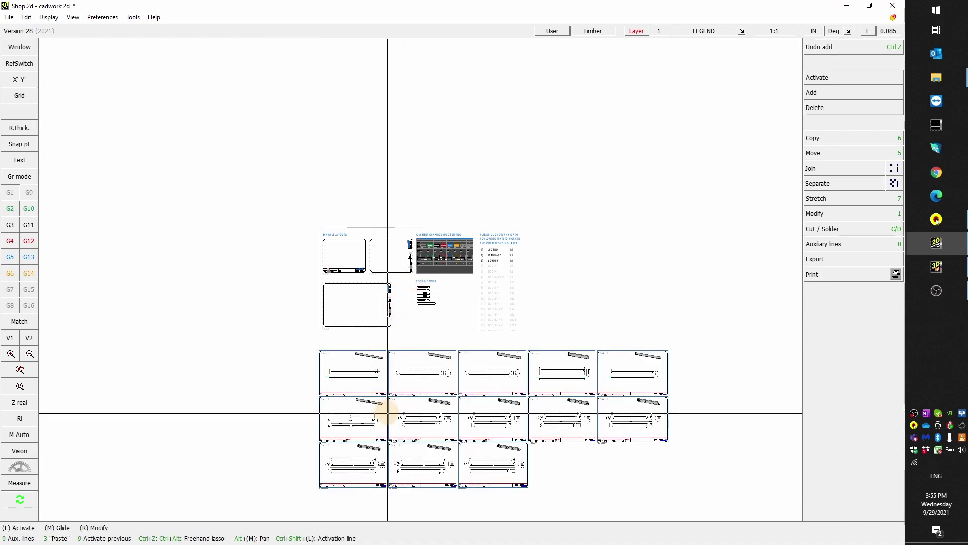
Step: Make SC 1/2"=1' the working layer by activating the Prod 2 and Prod 1 views, and clear the selection
scroll(400, 415, "up", 3)
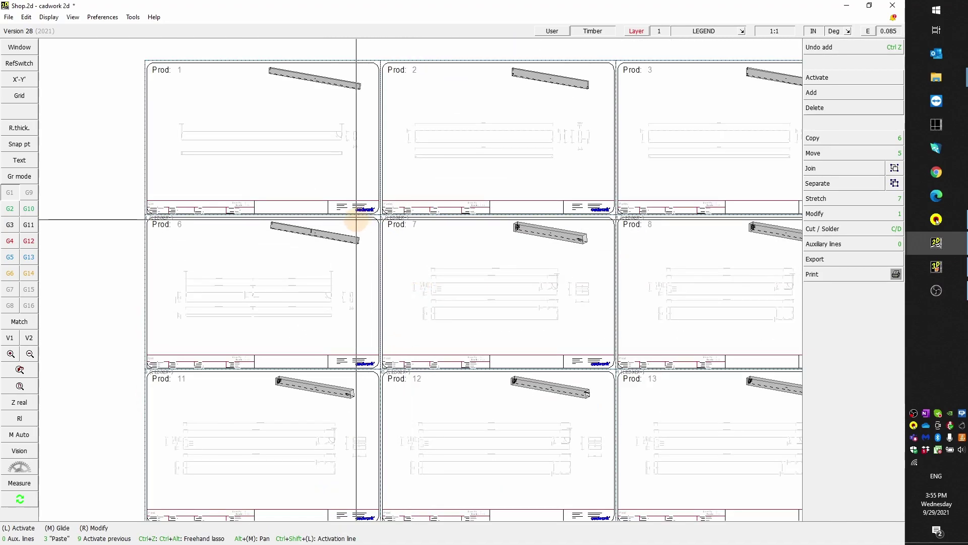
scroll(356, 220, "down", 1)
scroll(398, 239, "up", 1)
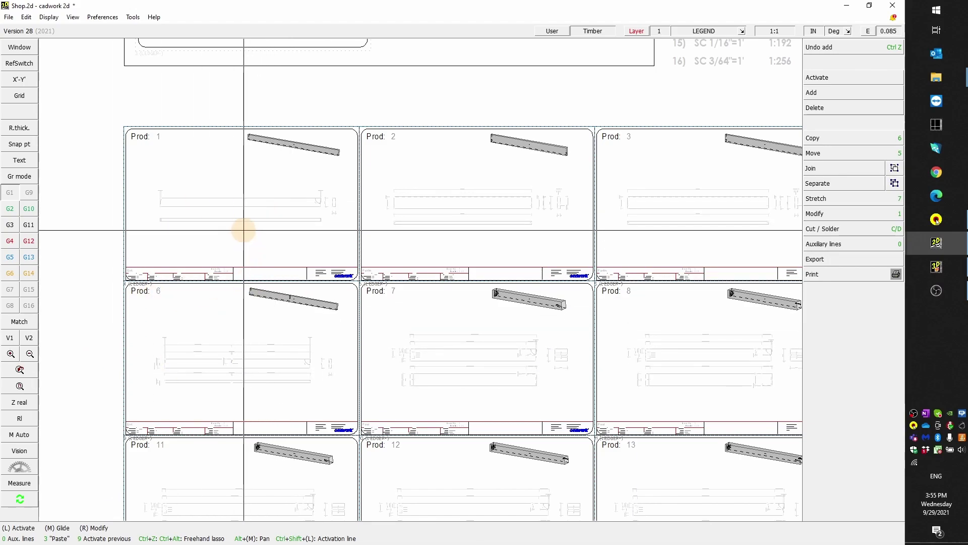
left_click(422, 224)
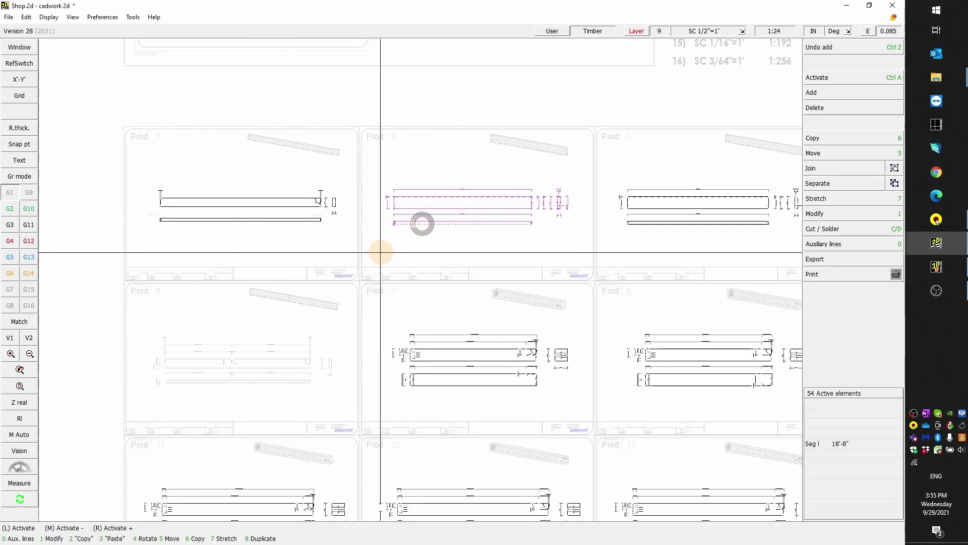
left_click(316, 220)
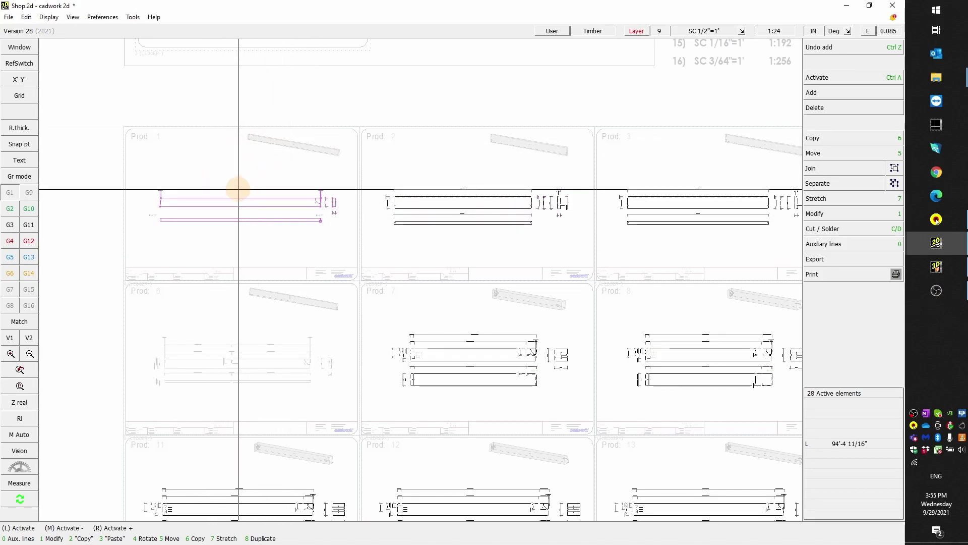
left_click(252, 172)
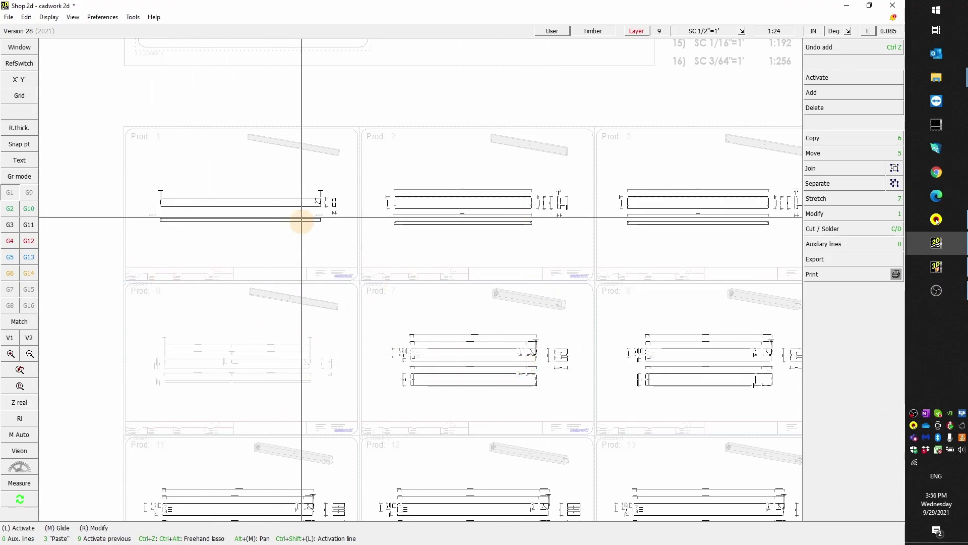
Step: Turn off the Grayed layers display in the vision settings
left_click(20, 452)
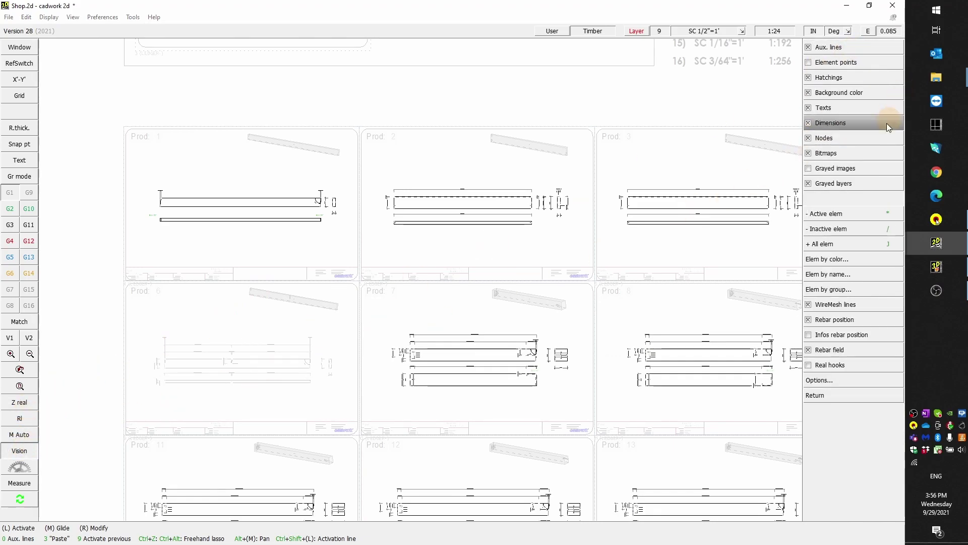
left_click(823, 184)
right_click(854, 184)
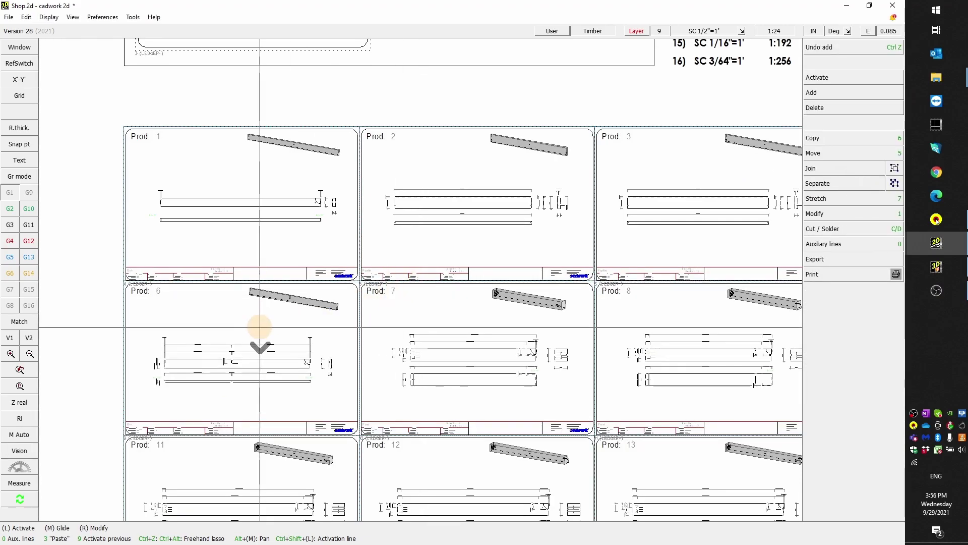
Step: Examine the exported shop drawing sheets, including the Prod 1 views, dimensions and title block
scroll(404, 289, "down", 5)
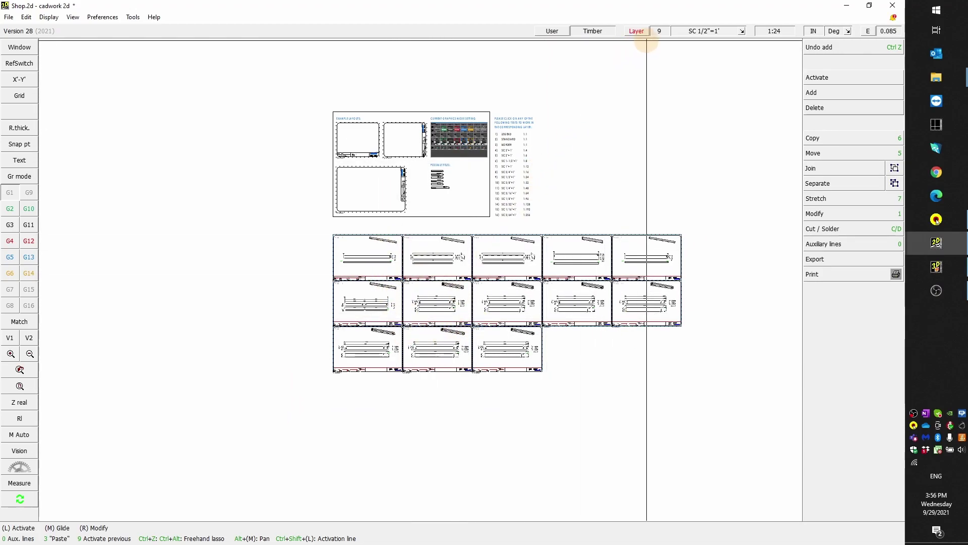
scroll(421, 280, "up", 1)
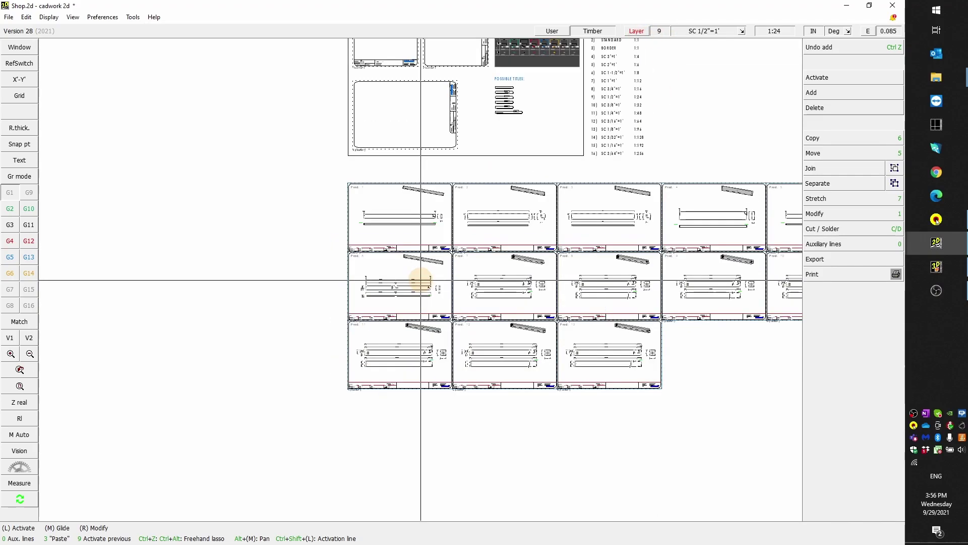
scroll(421, 280, "up", 2)
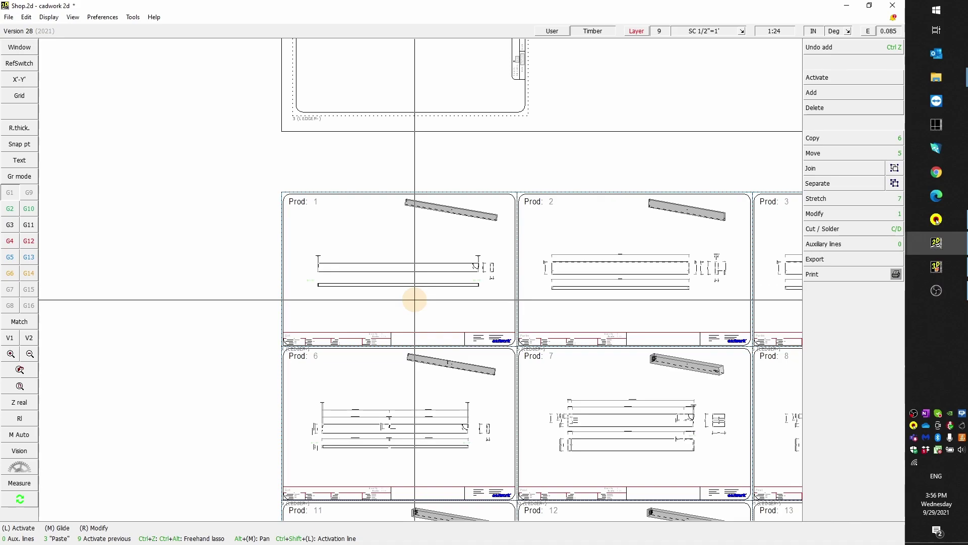
scroll(366, 291, "up", 2)
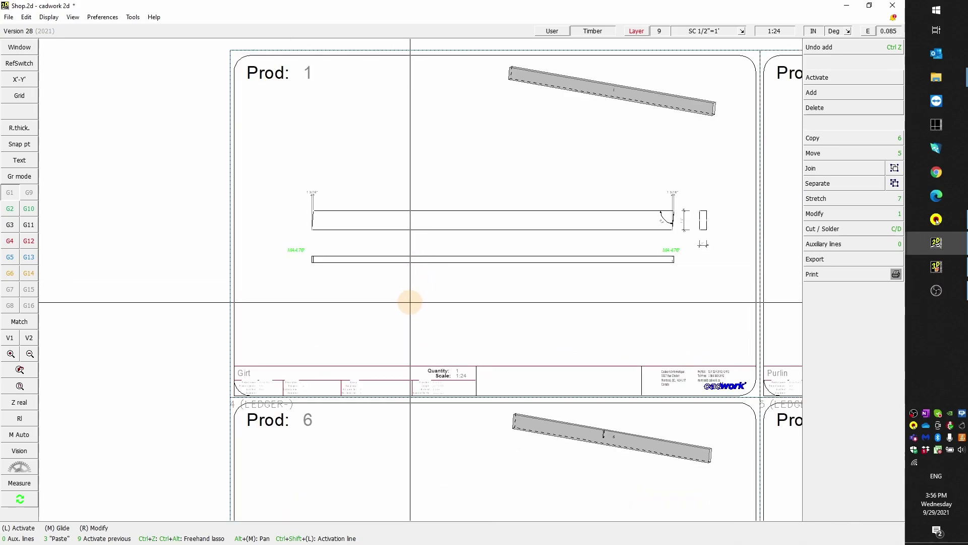
scroll(410, 302, "down", 1)
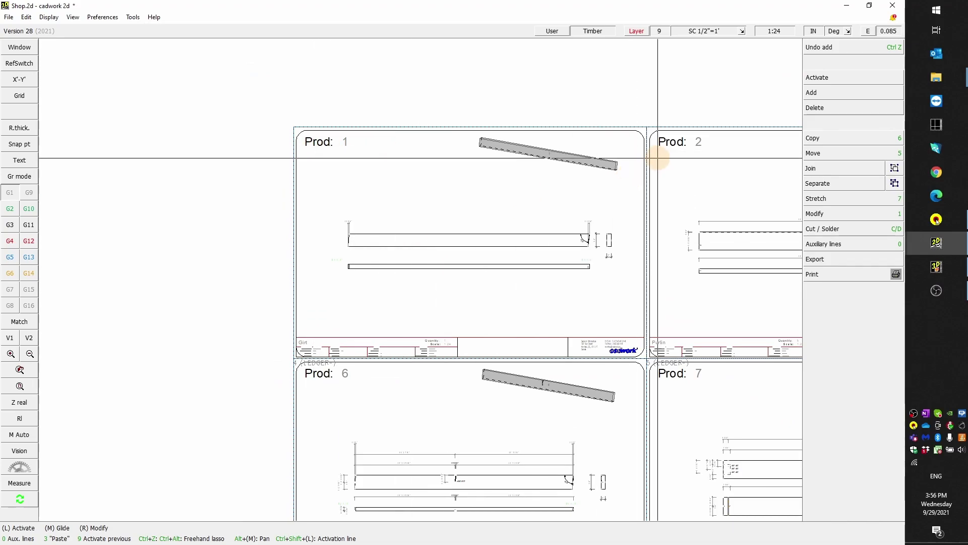
scroll(423, 276, "down", 2)
scroll(411, 286, "down", 2)
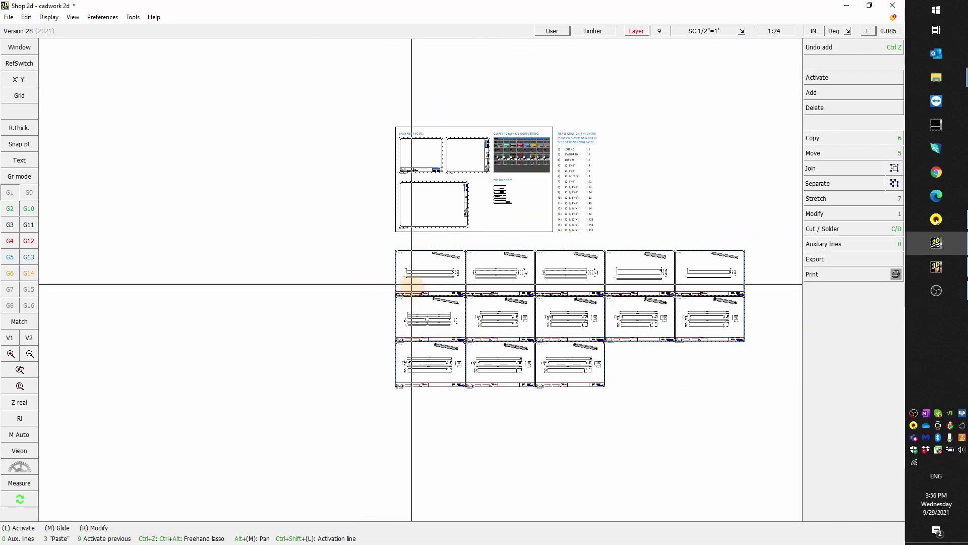
scroll(421, 280, "up", 2)
scroll(346, 339, "up", 3)
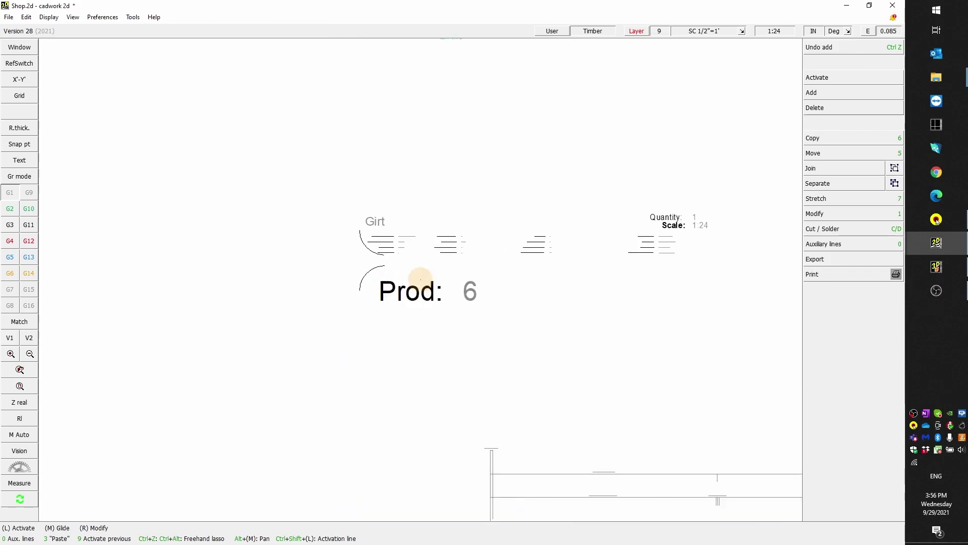
Step: Examine the Girt and Purlin title blocks, the neighbouring Prod sheets and the overall arrangement of the shop drawings
scroll(421, 279, "up", 2)
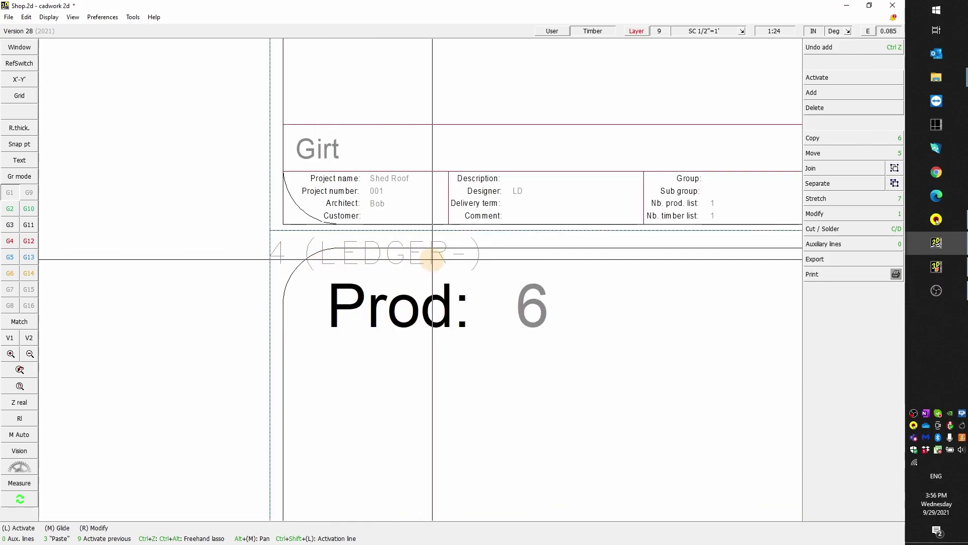
scroll(431, 260, "down", 1)
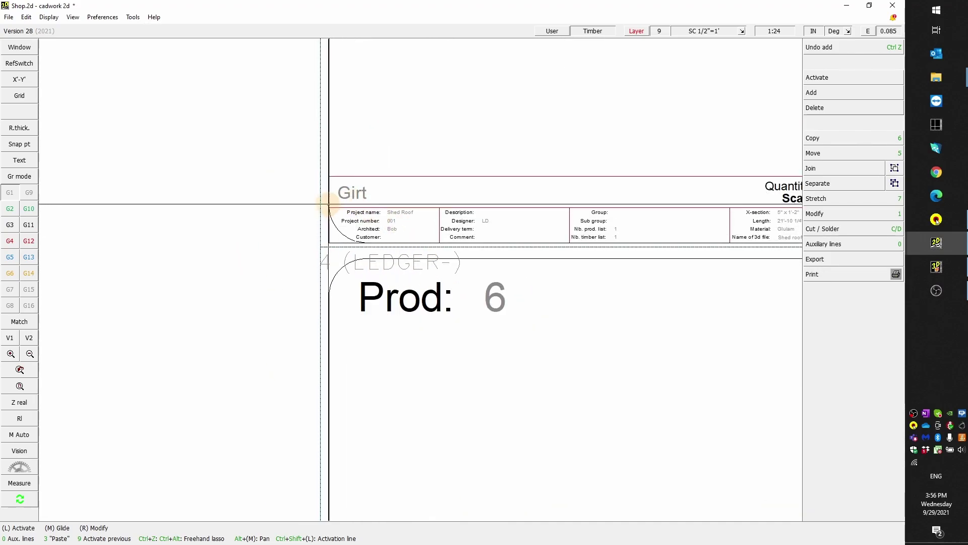
scroll(364, 233, "down", 1)
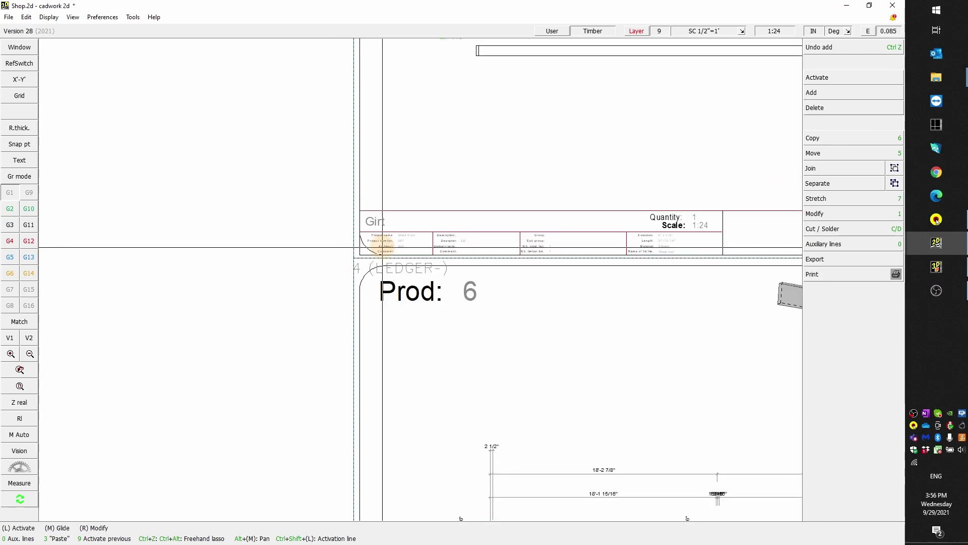
scroll(421, 279, "up", 2)
scroll(421, 279, "down", 2)
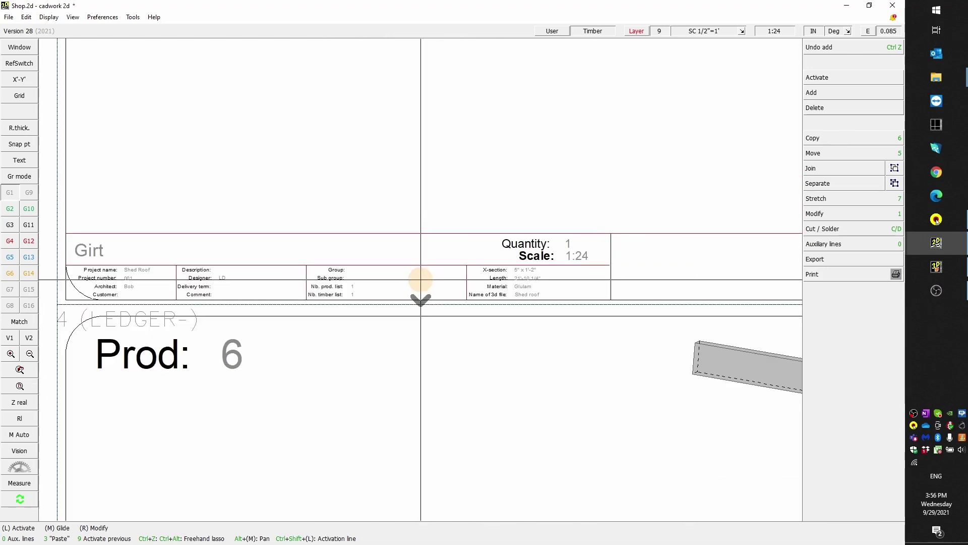
scroll(674, 281, "up", 1)
scroll(421, 280, "up", 1)
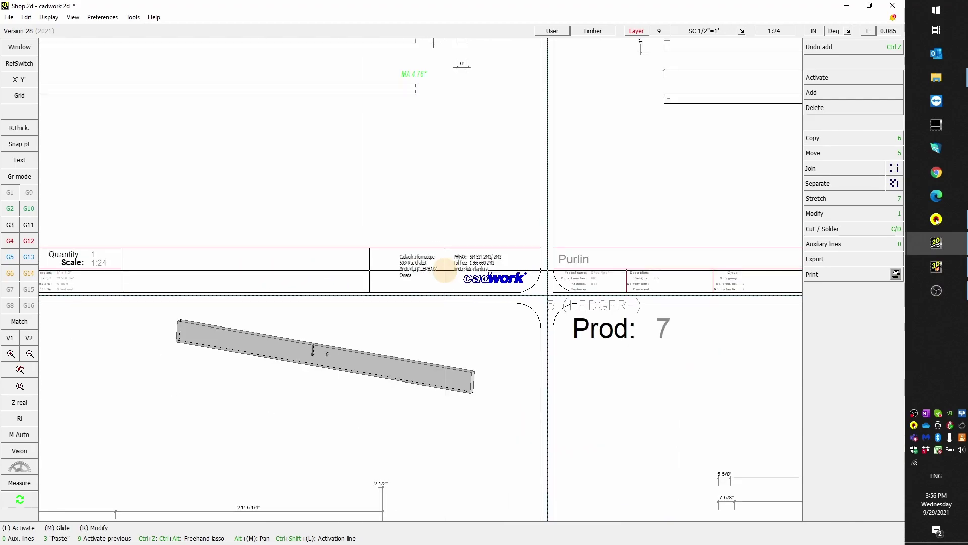
scroll(445, 273, "down", 3)
scroll(388, 194, "up", 3)
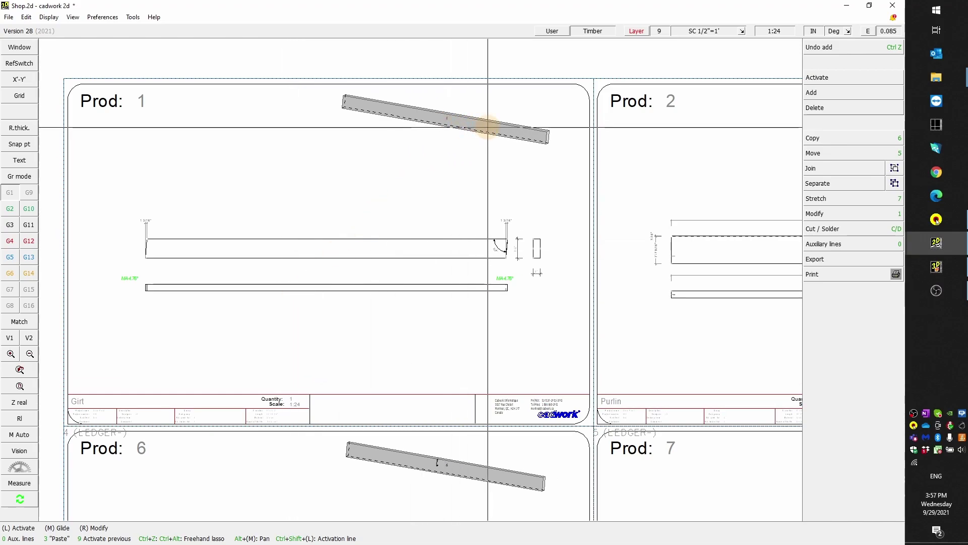
scroll(488, 128, "down", 2)
scroll(432, 260, "down", 2)
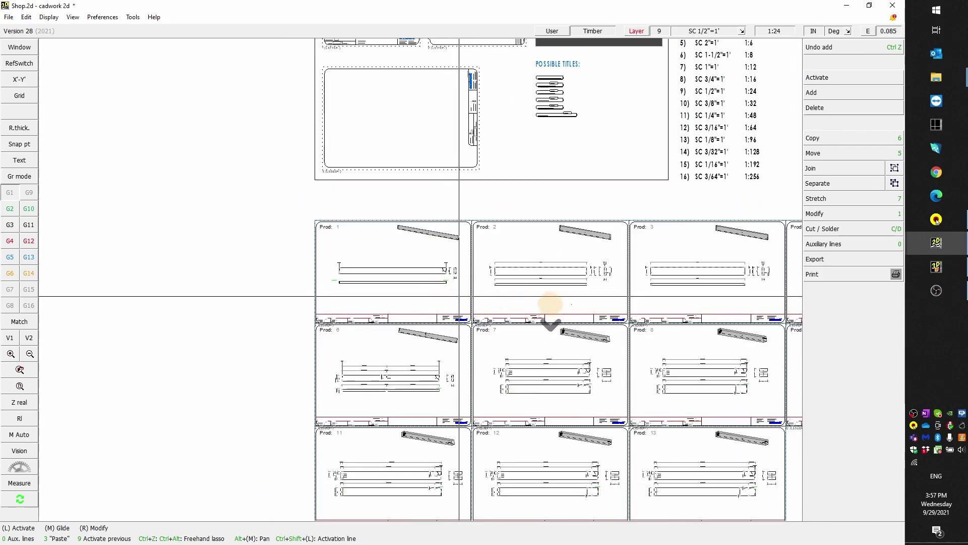
Step: Switch to Shed roof.3d in cadwork 3D and apply the "Ledger detailed + Axo + QR" export frame to all process types
left_click(937, 266)
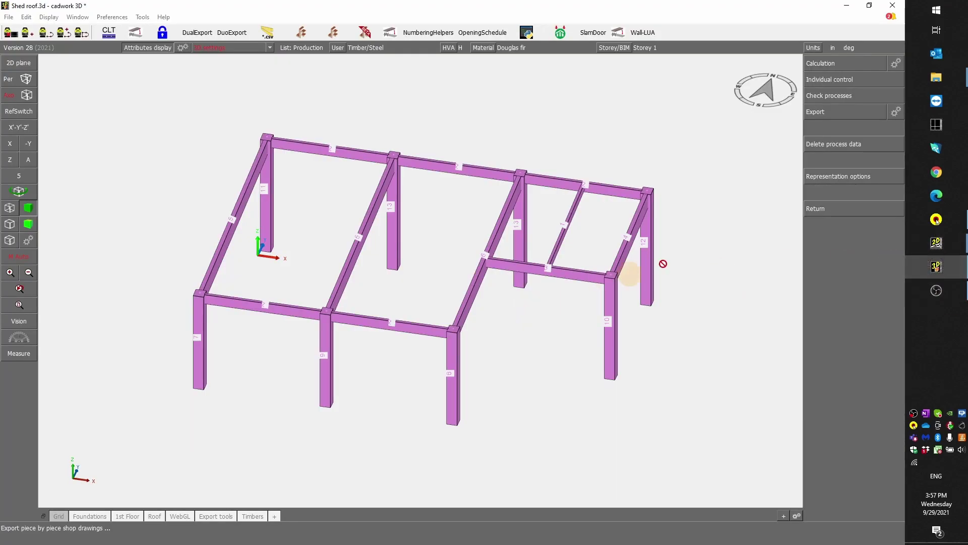
left_click(895, 113)
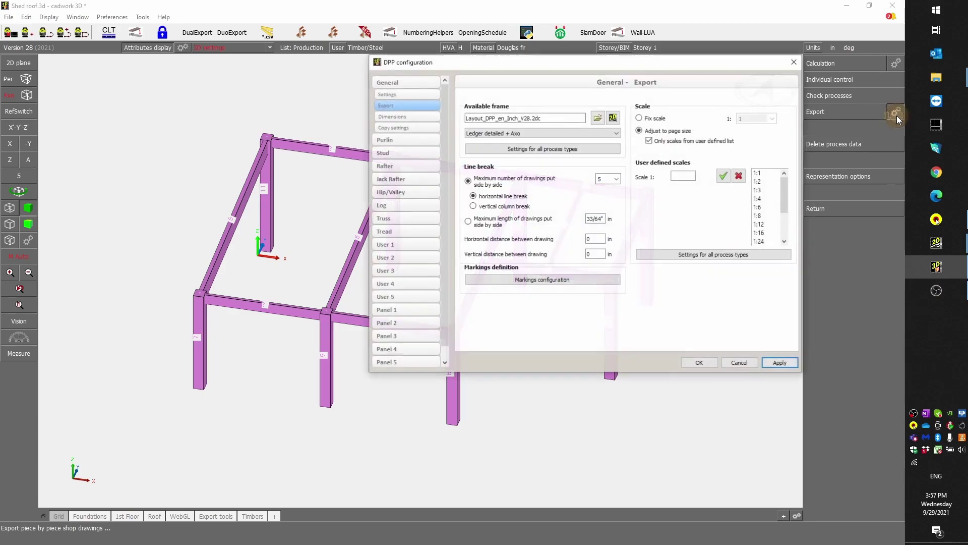
left_click(616, 134)
left_click(547, 160)
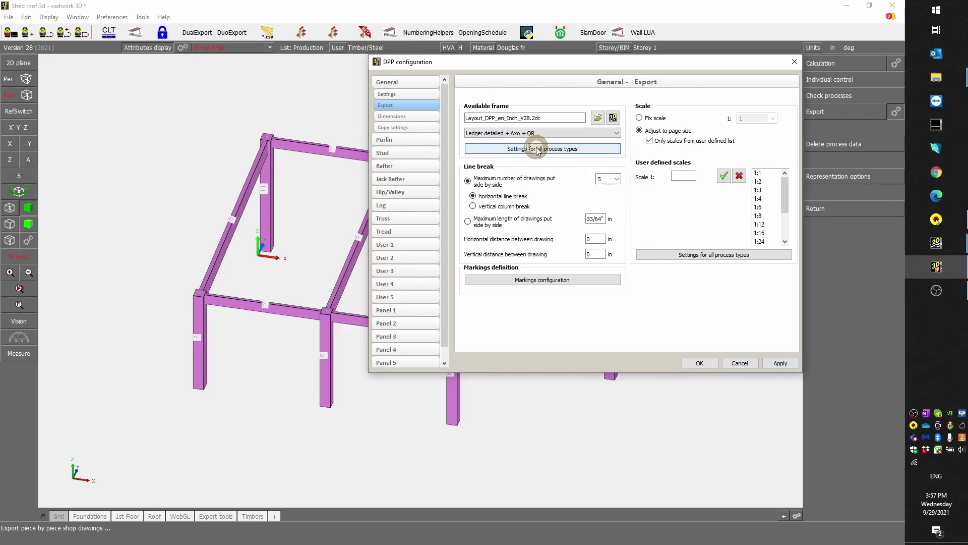
left_click(538, 149)
left_click(782, 363)
left_click(700, 364)
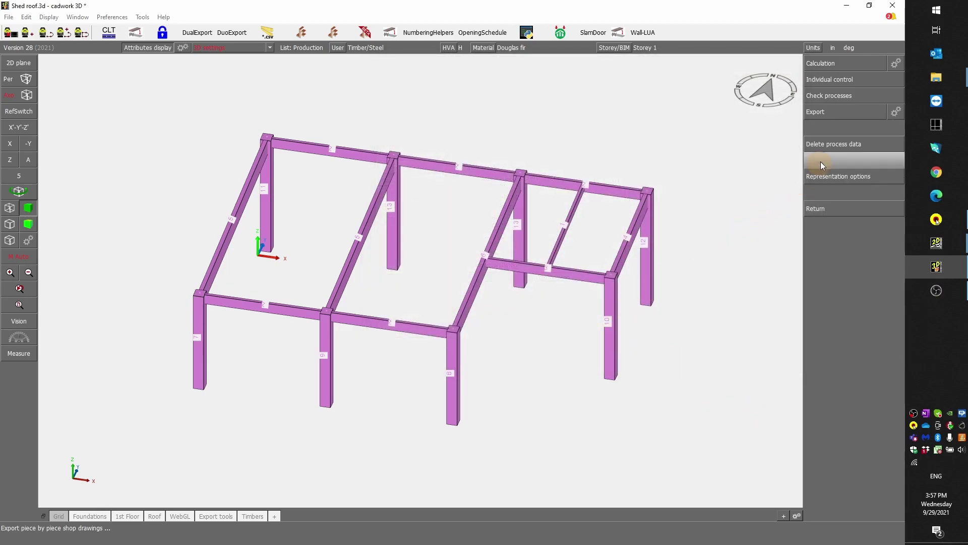
Step: Export a piece by piece shop drawing of only the front corner post numbered 7 to clipboard 1
left_click(833, 113)
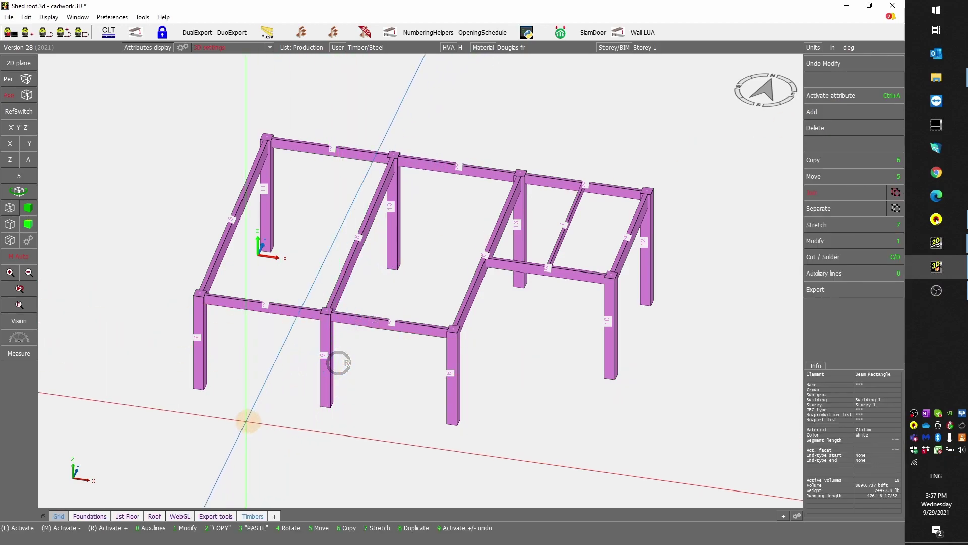
left_click(195, 345)
left_click(807, 289)
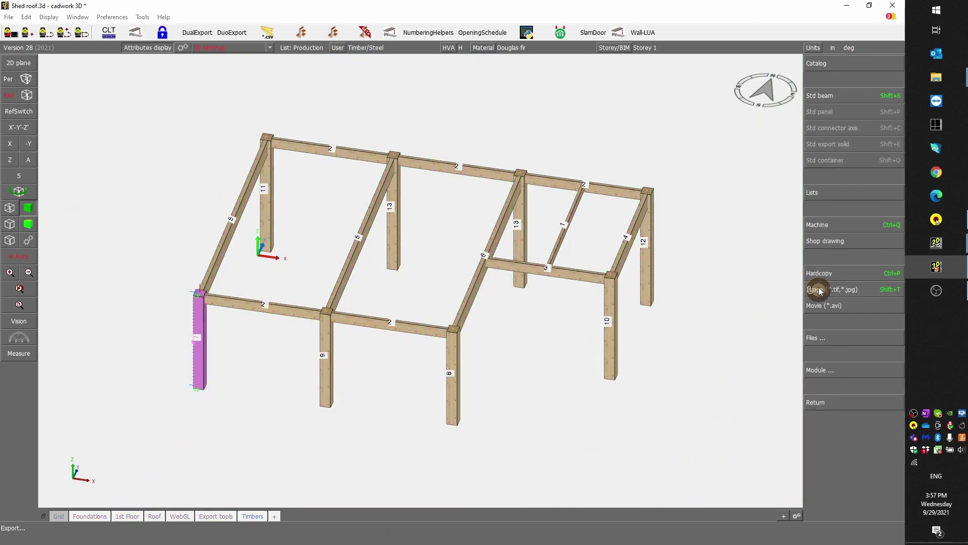
left_click(849, 243)
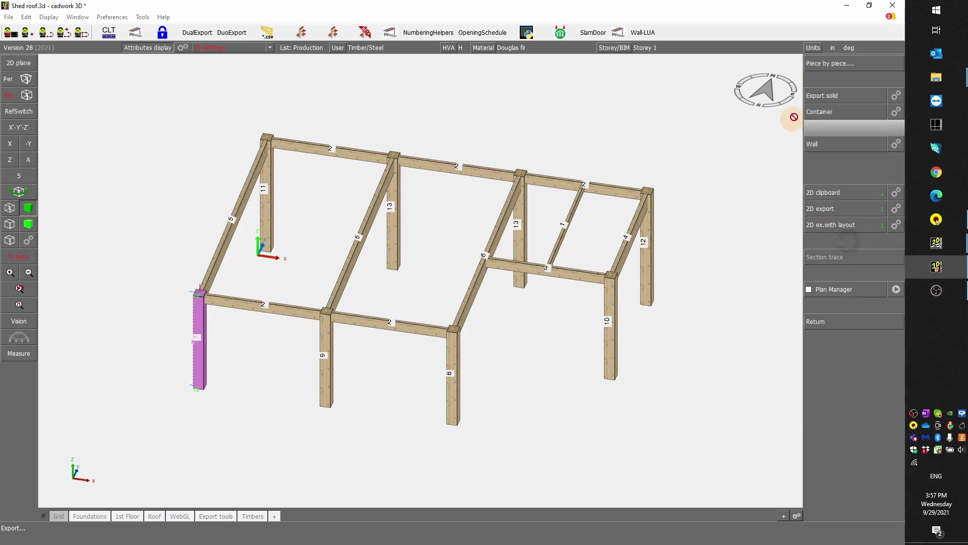
left_click(844, 67)
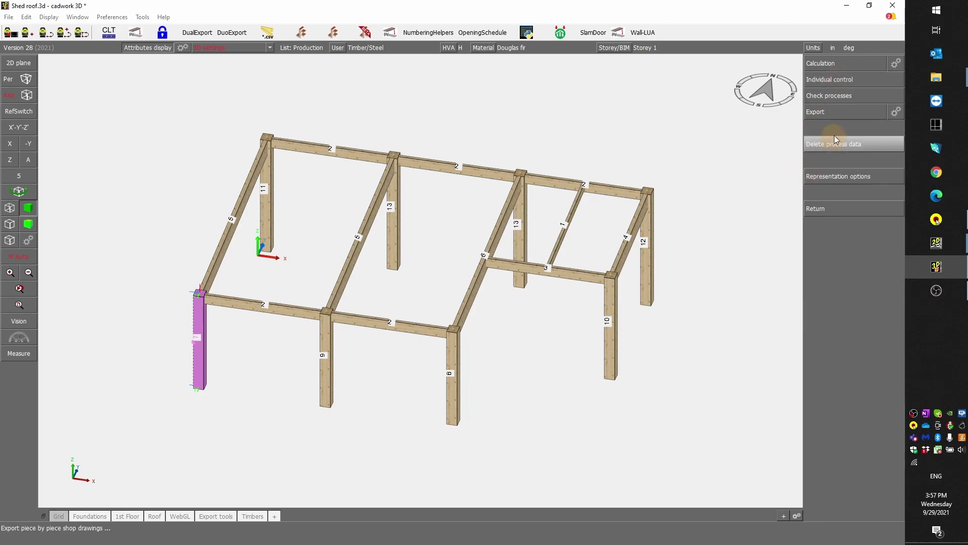
left_click(876, 112)
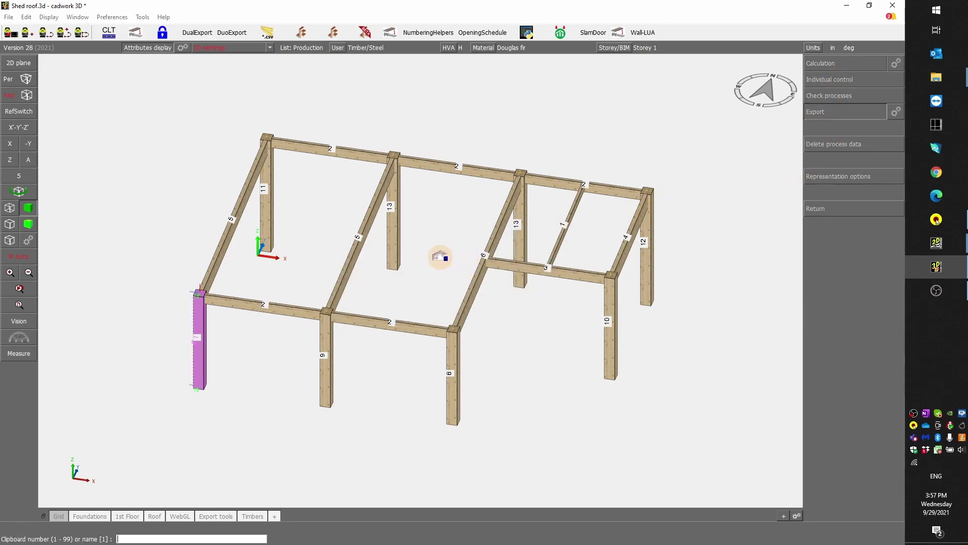
key("Return")
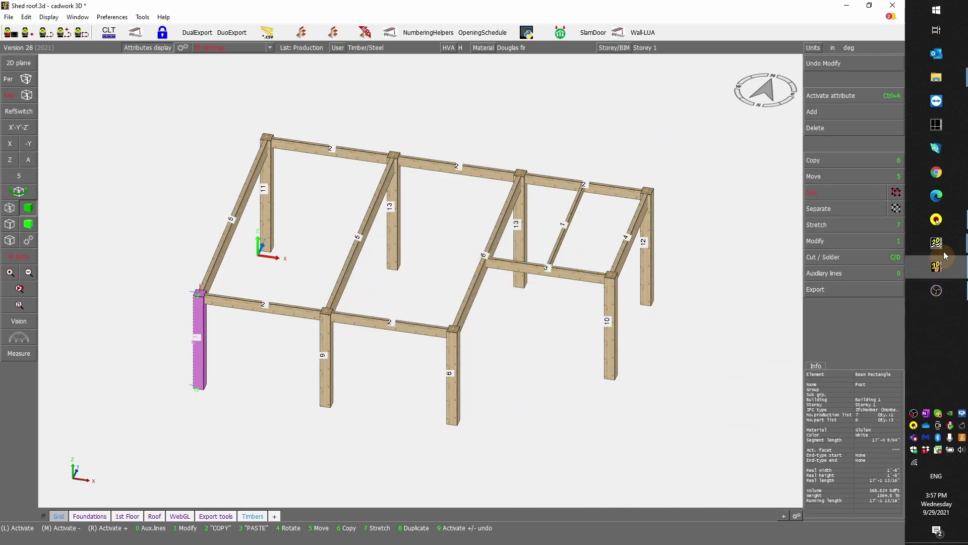
Step: Switch back to Shop.2d in cadwork 2D and paste the exported post drawing below the existing rows of sheets
mouse_move(937, 242)
left_click(841, 287)
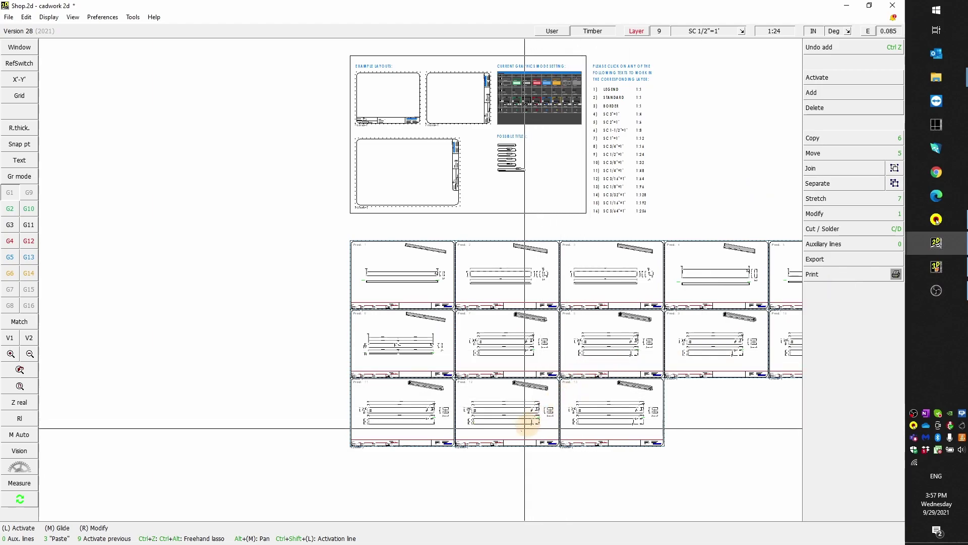
scroll(428, 385, "down", 2)
key("3")
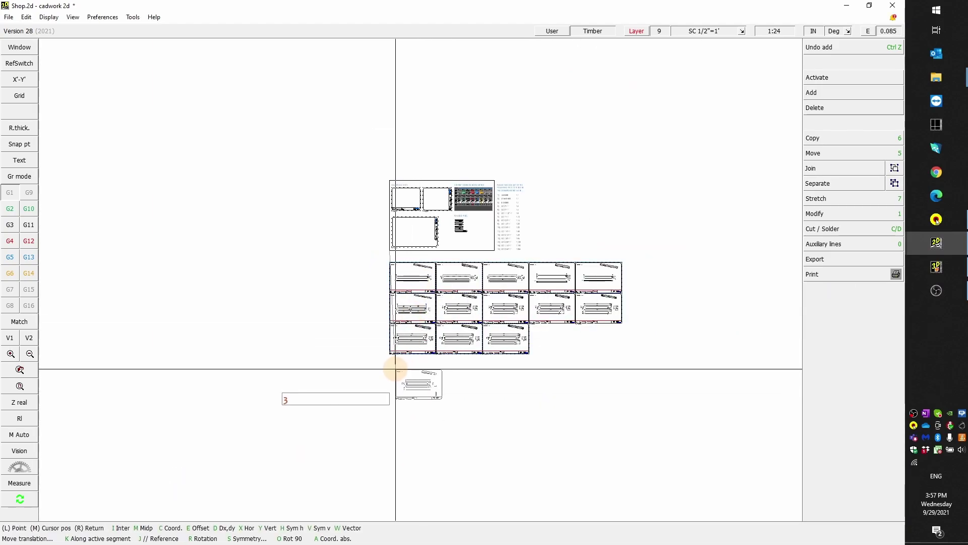
left_click(403, 370)
Step: Examine the pasted Prod 7 sheet, including its QR code, post views, dimensions and title block
scroll(443, 389, "up", 3)
scroll(425, 272, "up", 5)
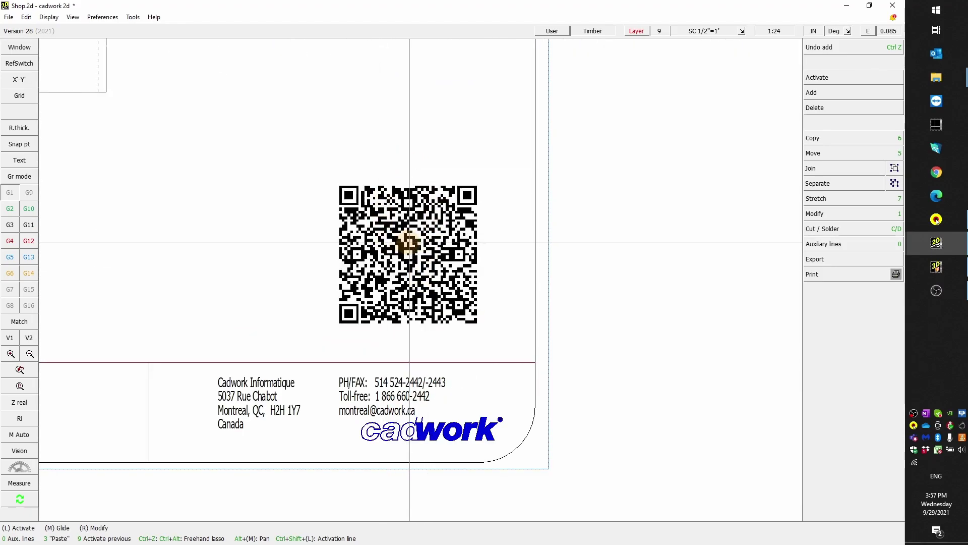
scroll(409, 243, "down", 3)
scroll(417, 269, "down", 3)
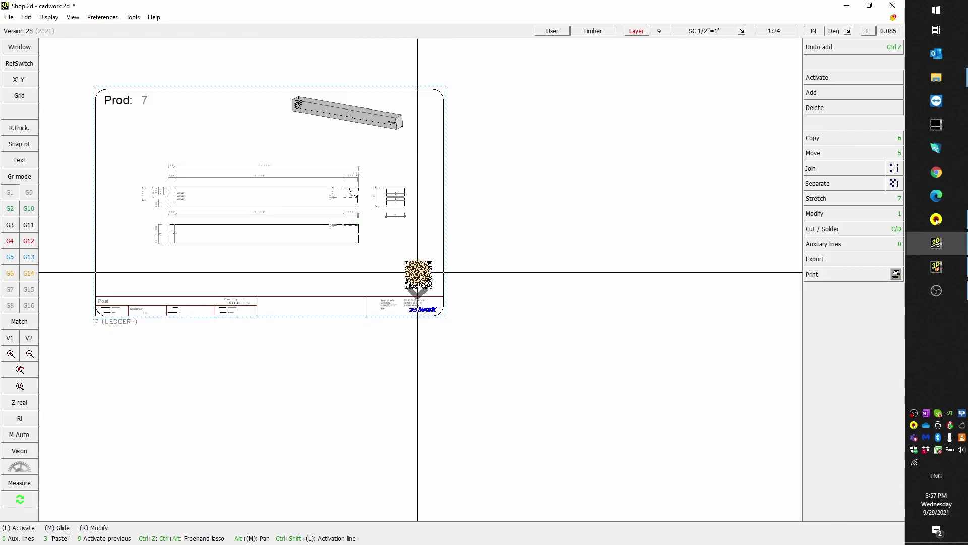
scroll(417, 288, "up", 4)
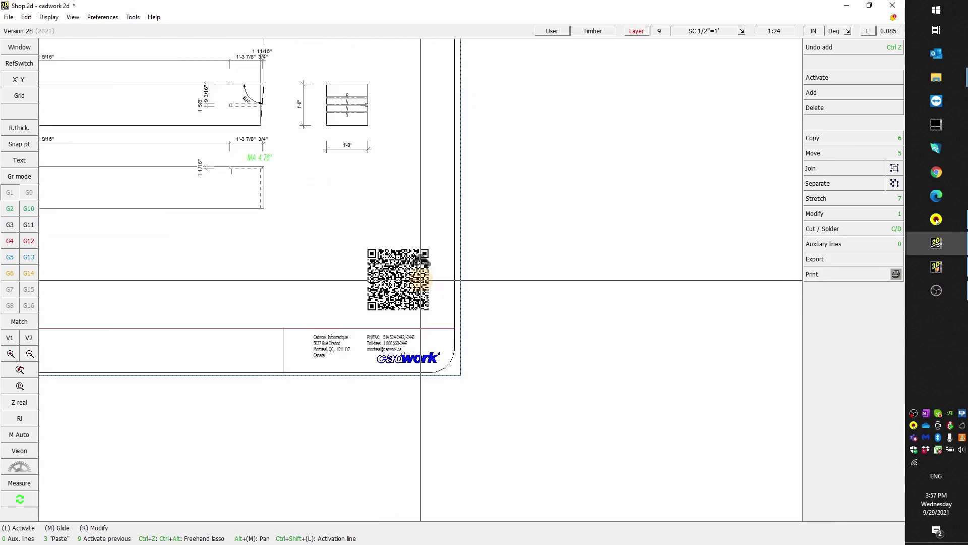
scroll(398, 275, "down", 4)
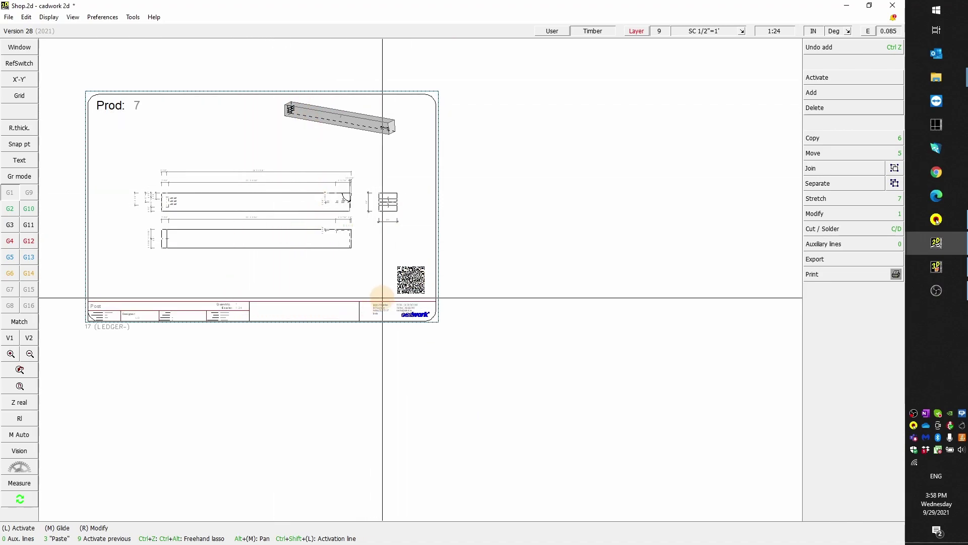
scroll(399, 286, "up", 4)
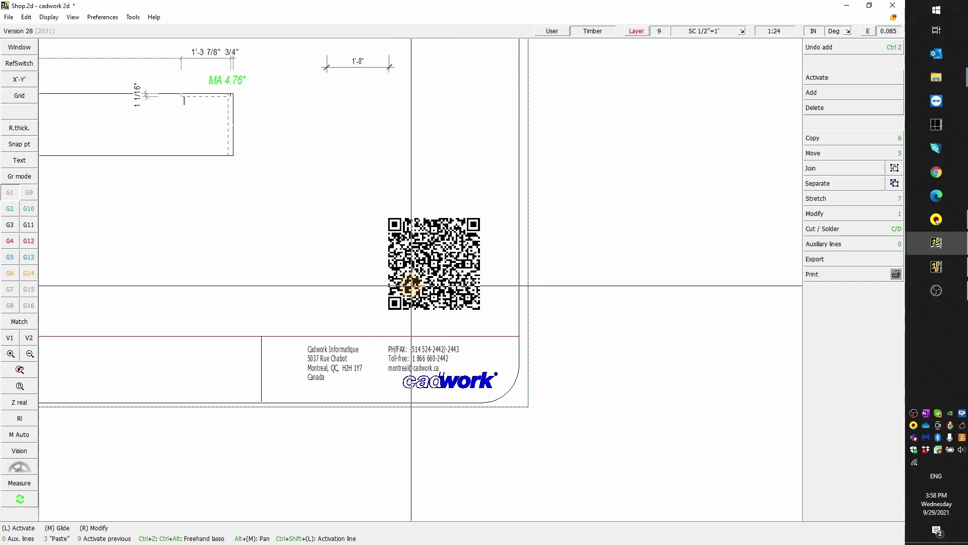
scroll(411, 286, "down", 2)
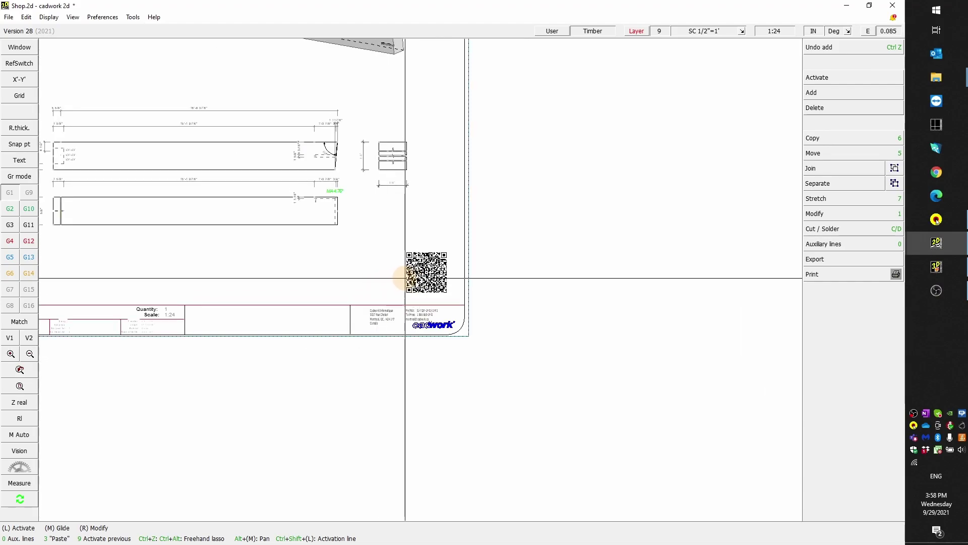
scroll(413, 279, "up", 2)
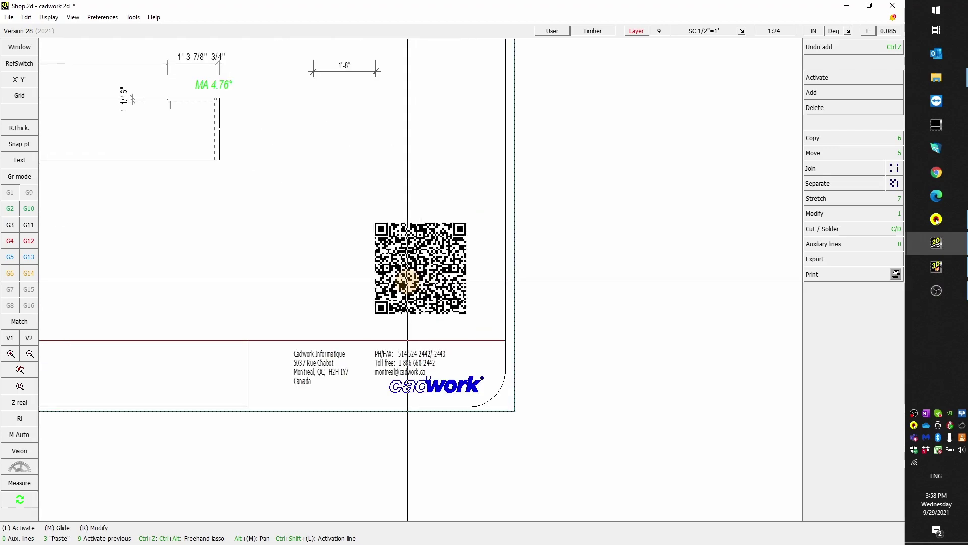
scroll(407, 282, "down", 3)
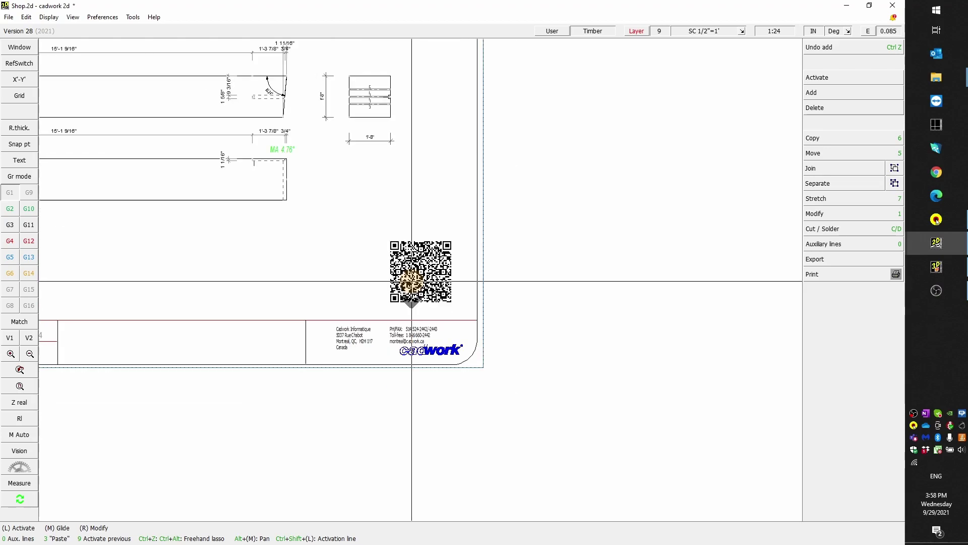
scroll(422, 277, "up", 3)
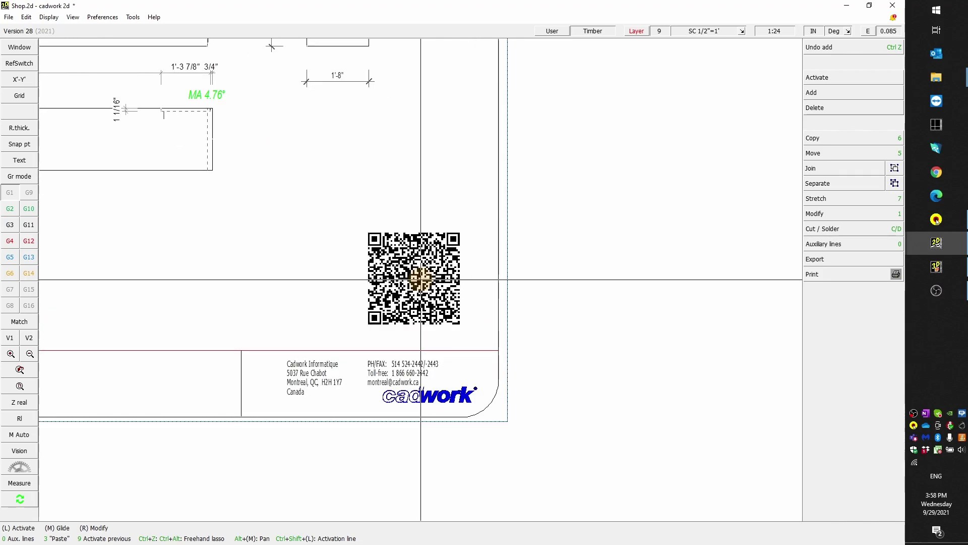
scroll(421, 280, "down", 2)
scroll(421, 280, "down", 2)
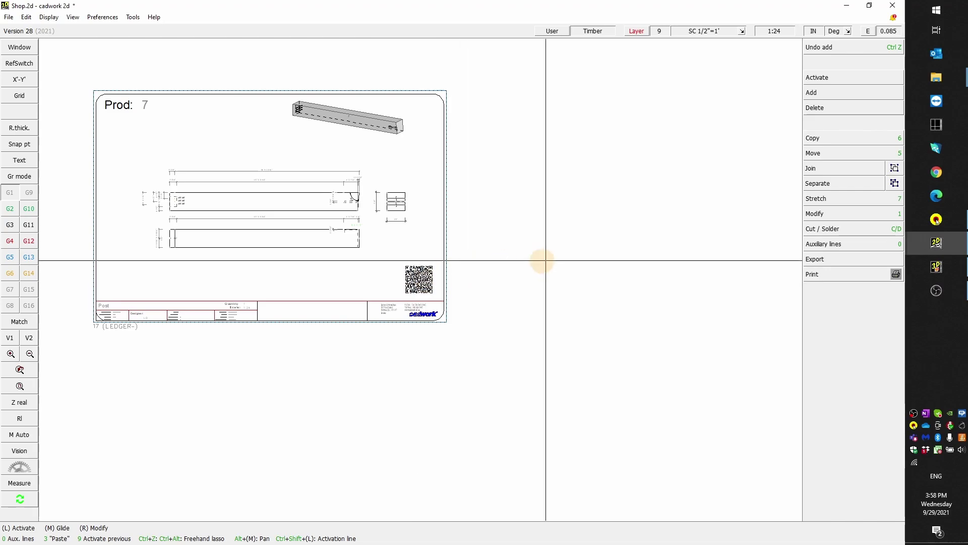
scroll(592, 268, "down", 2)
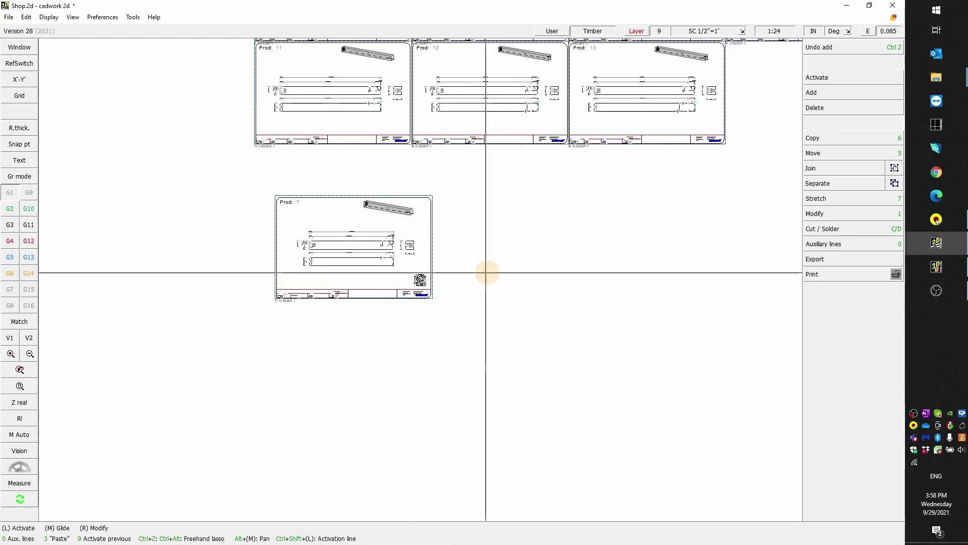
scroll(417, 286, "up", 2)
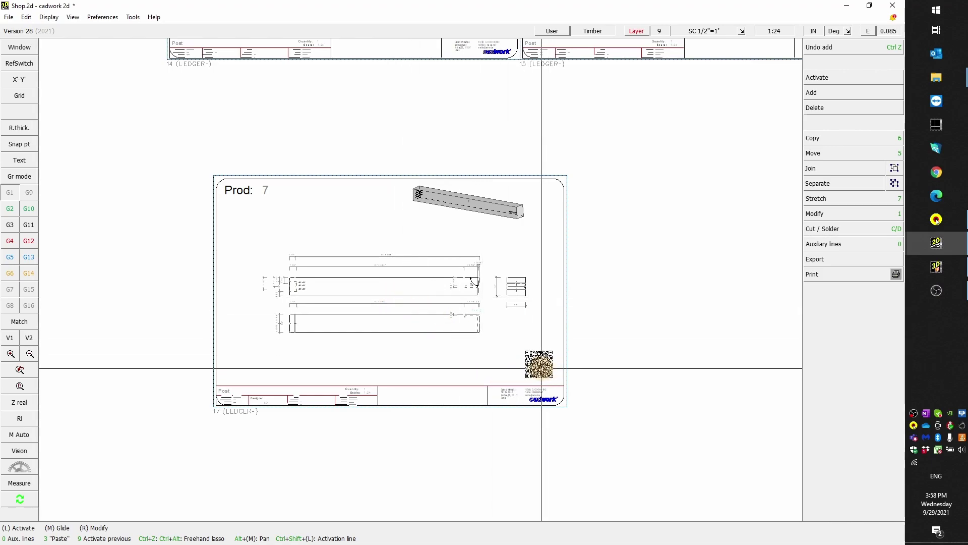
scroll(541, 369, "up", 2)
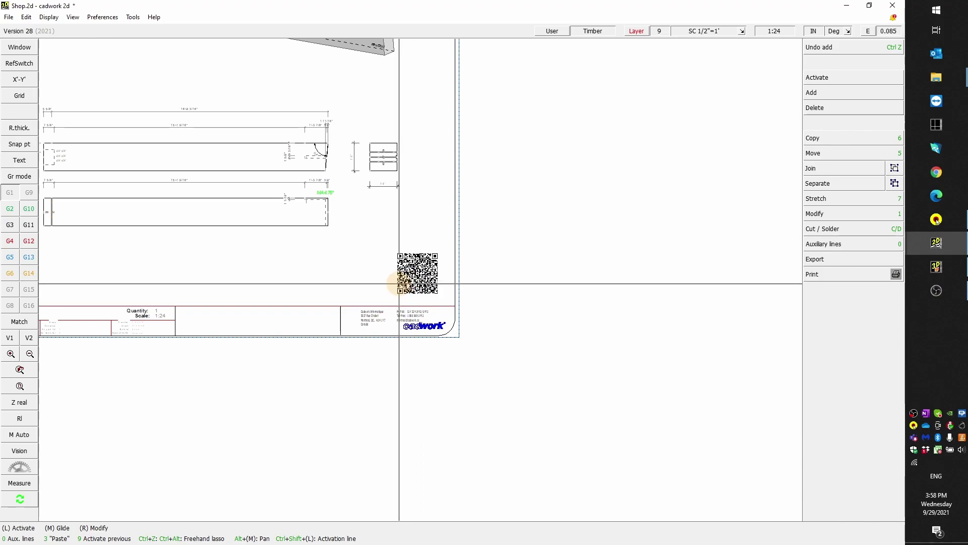
scroll(400, 284, "down", 2)
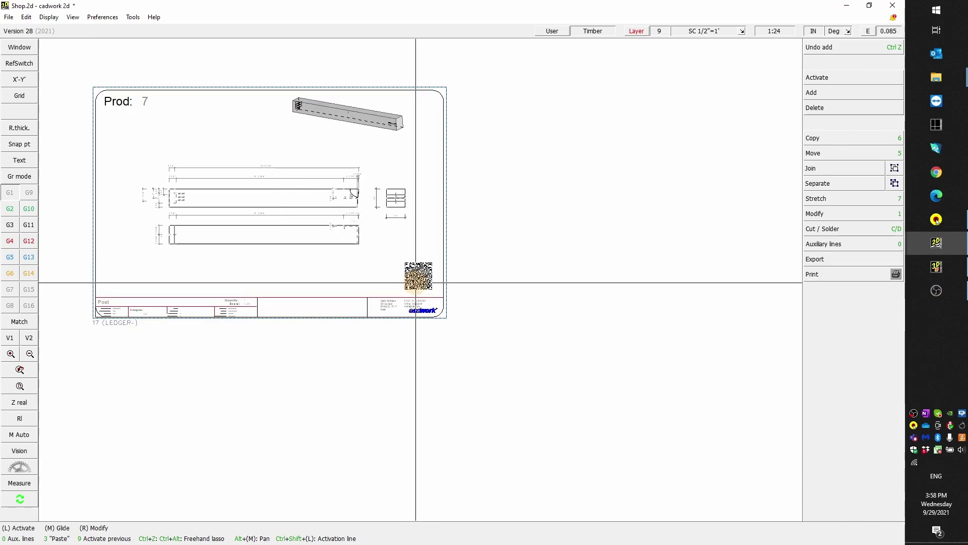
scroll(416, 282, "up", 3)
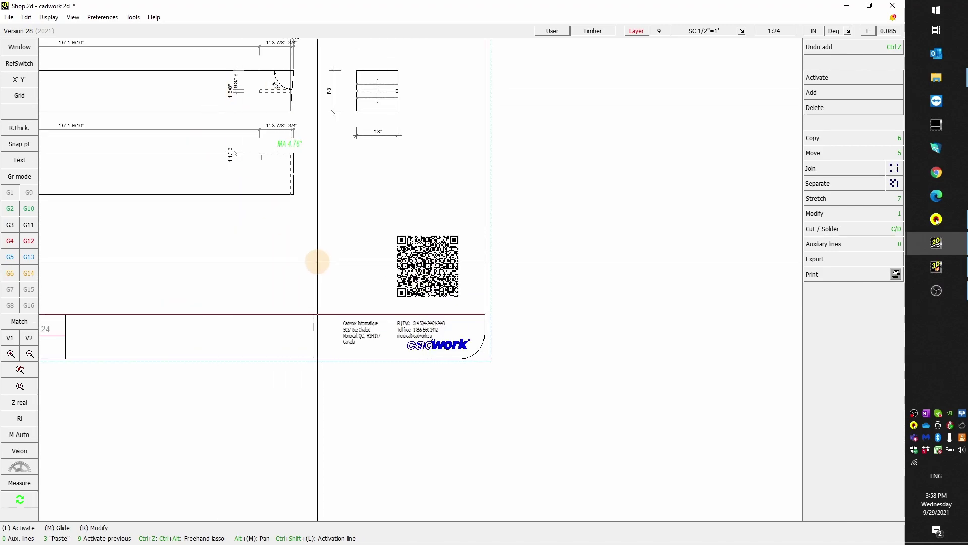
scroll(333, 262, "down", 2)
scroll(422, 279, "up", 2)
scroll(421, 278, "up", 1)
scroll(417, 282, "down", 2)
scroll(311, 249, "down", 1)
scroll(244, 219, "up", 1)
scroll(395, 273, "up", 2)
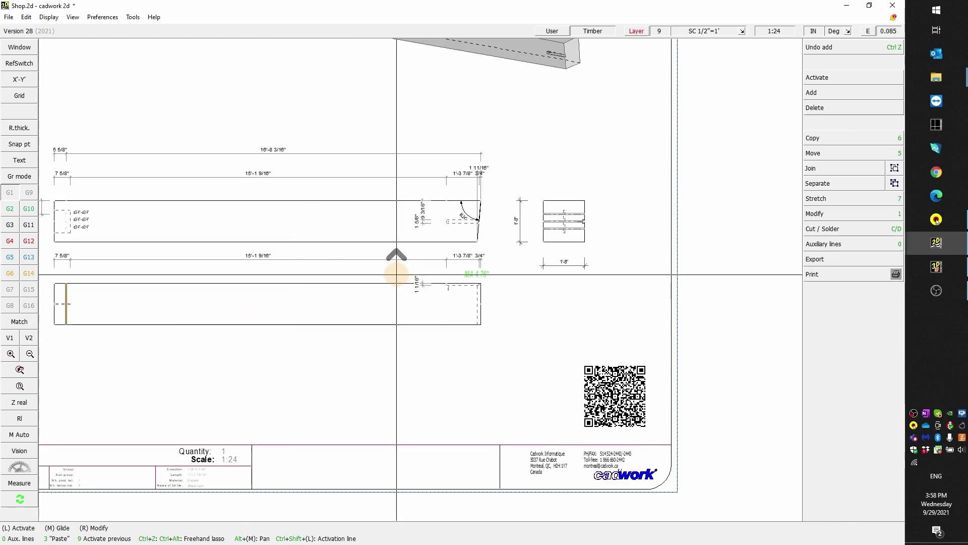
Step: Examine the angled end of the post, its slot dimensions and its end view on the Prod 7 sheet
scroll(407, 292, "up", 2)
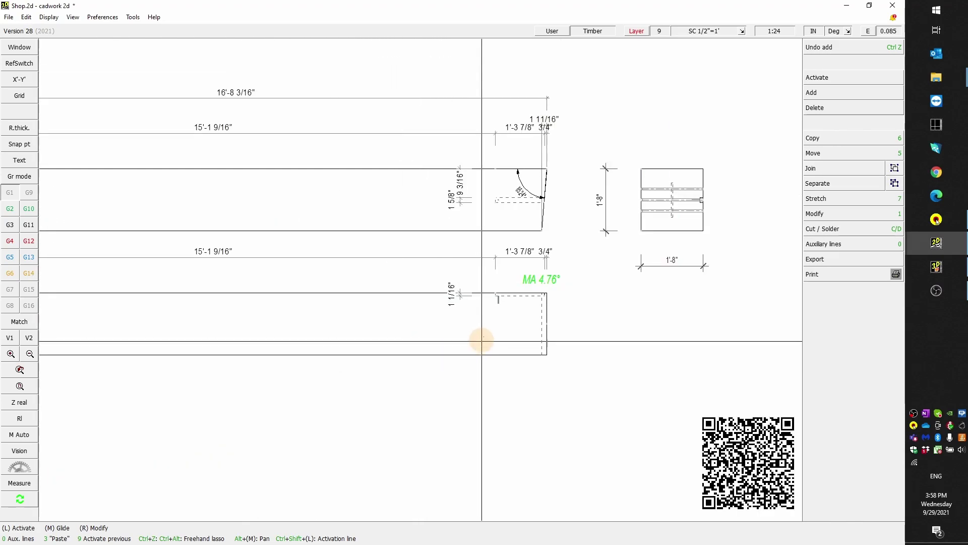
scroll(421, 259, "up", 2)
scroll(459, 210, "up", 1)
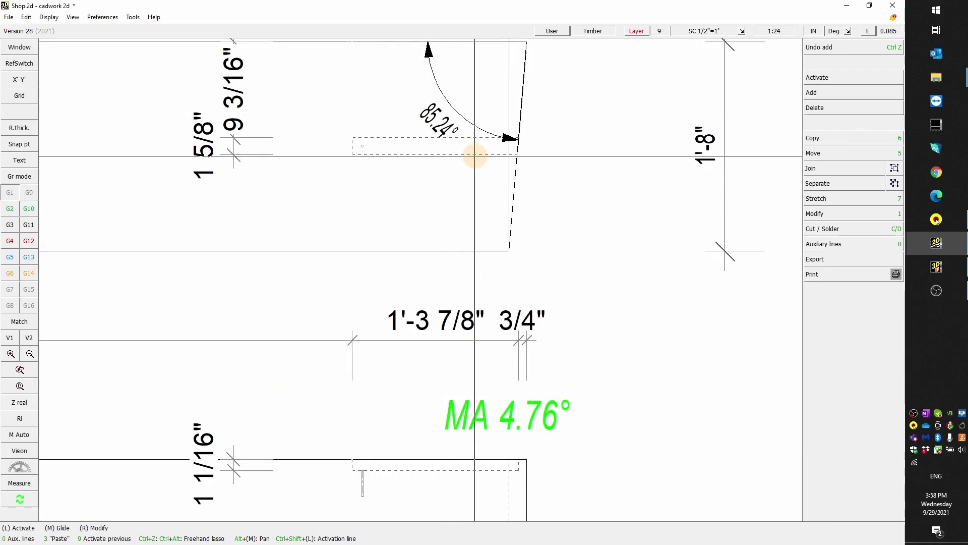
scroll(444, 217, "down", 2)
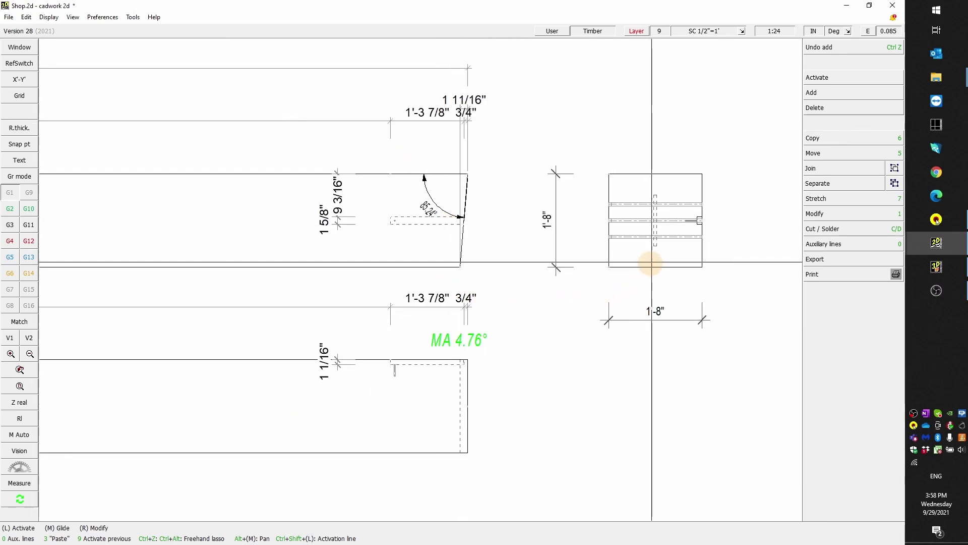
scroll(653, 247, "up", 1)
scroll(201, 287, "down", 1)
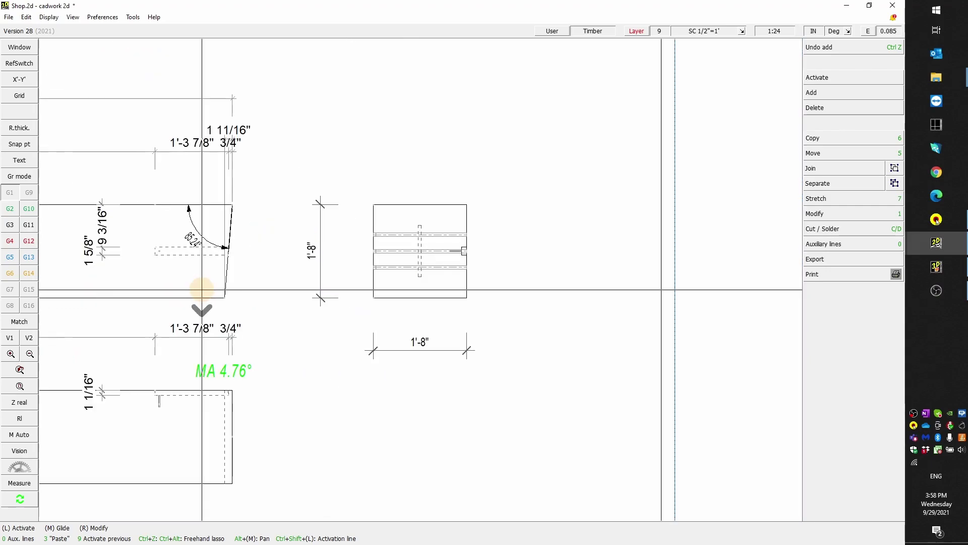
scroll(417, 265, "up", 2)
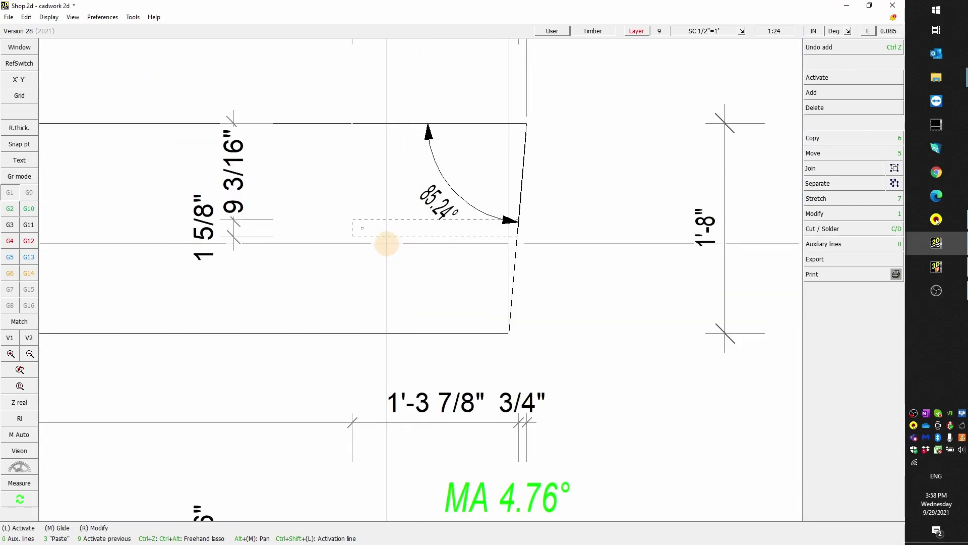
scroll(387, 244, "down", 4)
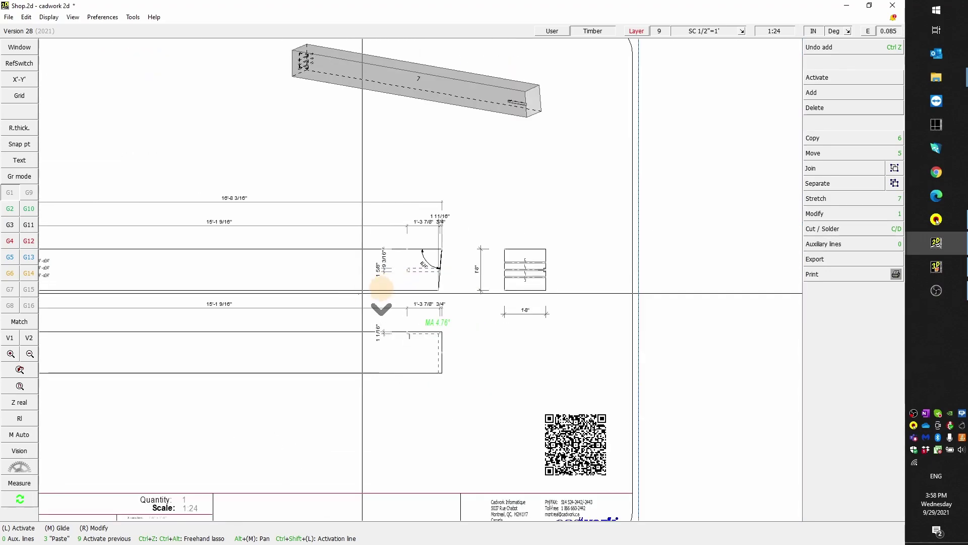
Step: Examine the slot and its small drilled hole in the post's axonometric view and in its elevation
scroll(420, 277, "up", 1)
scroll(421, 278, "up", 3)
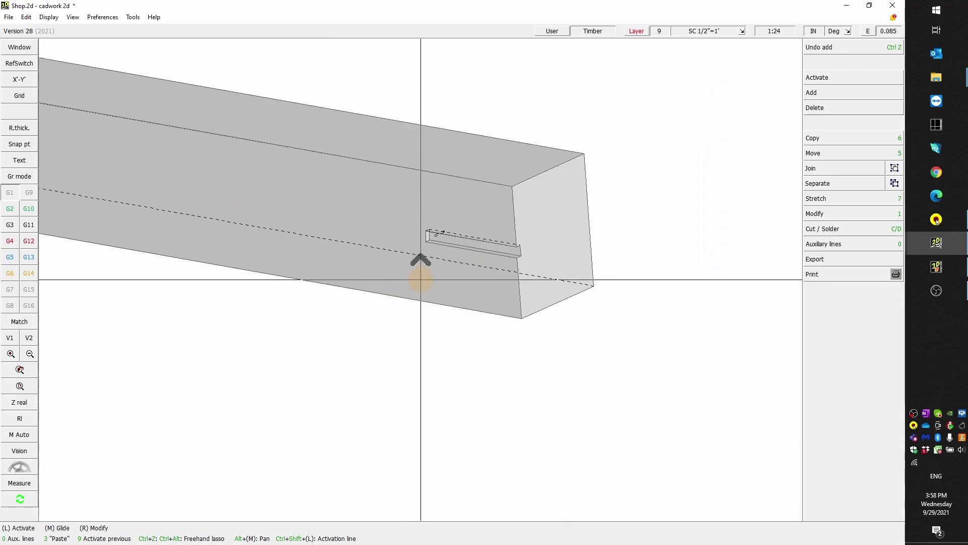
scroll(476, 249, "up", 2)
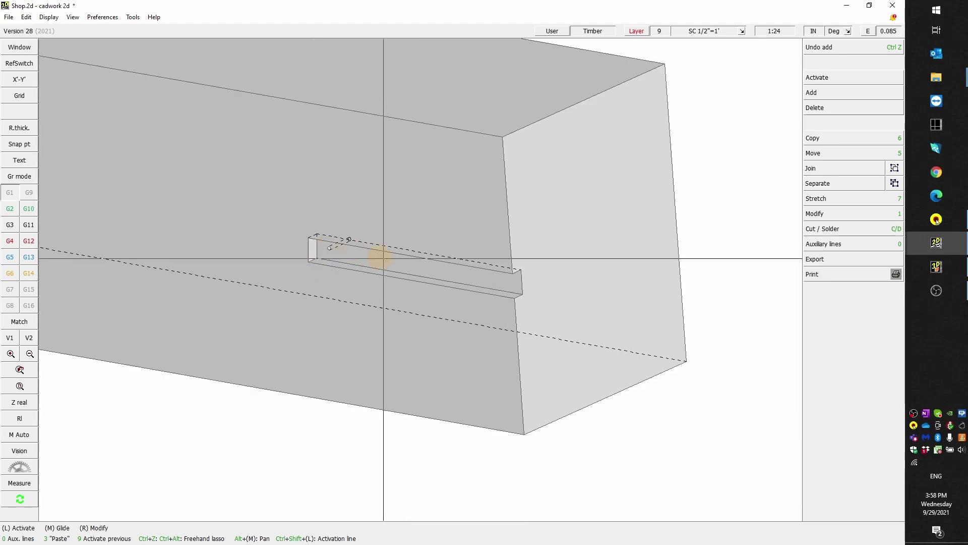
scroll(354, 267, "up", 3)
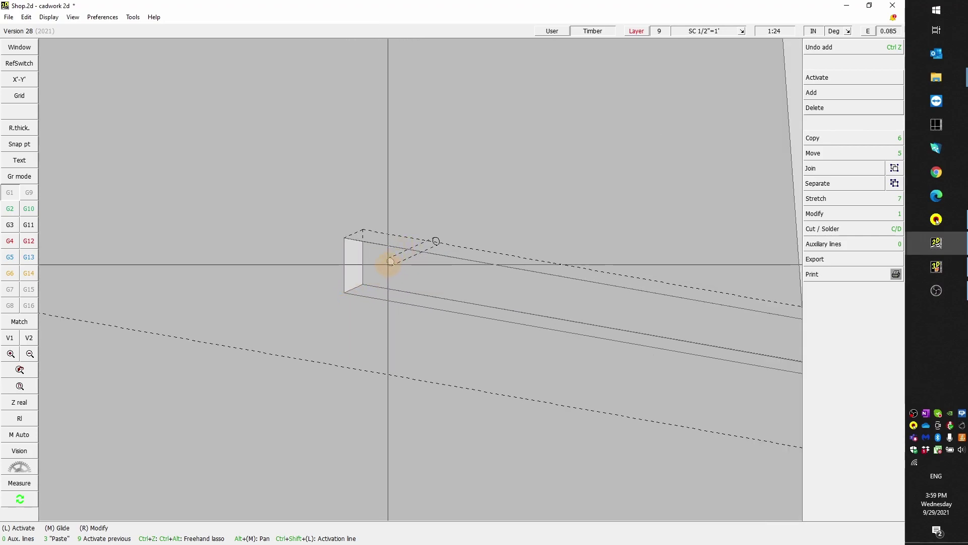
scroll(426, 253, "down", 5)
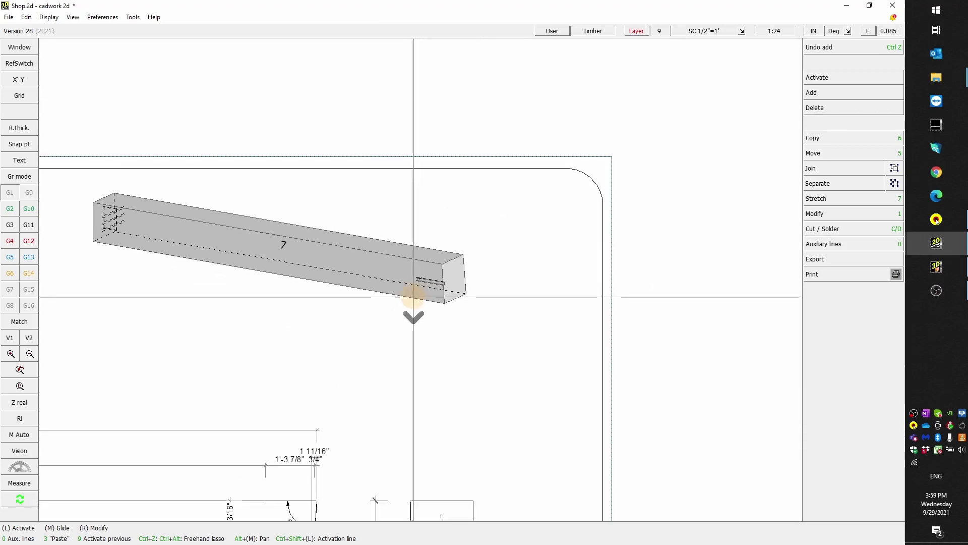
scroll(292, 443, "up", 5)
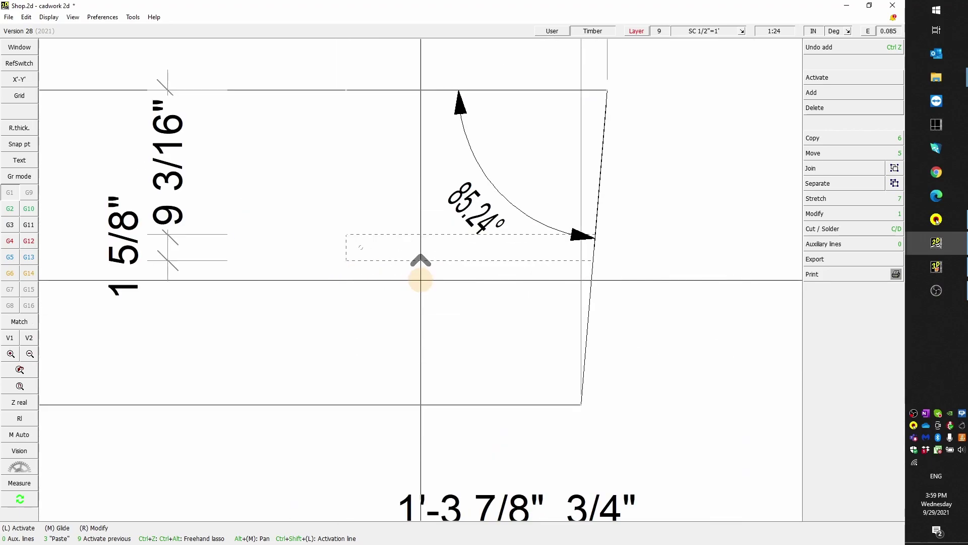
scroll(392, 264, "up", 2)
scroll(421, 280, "up", 1)
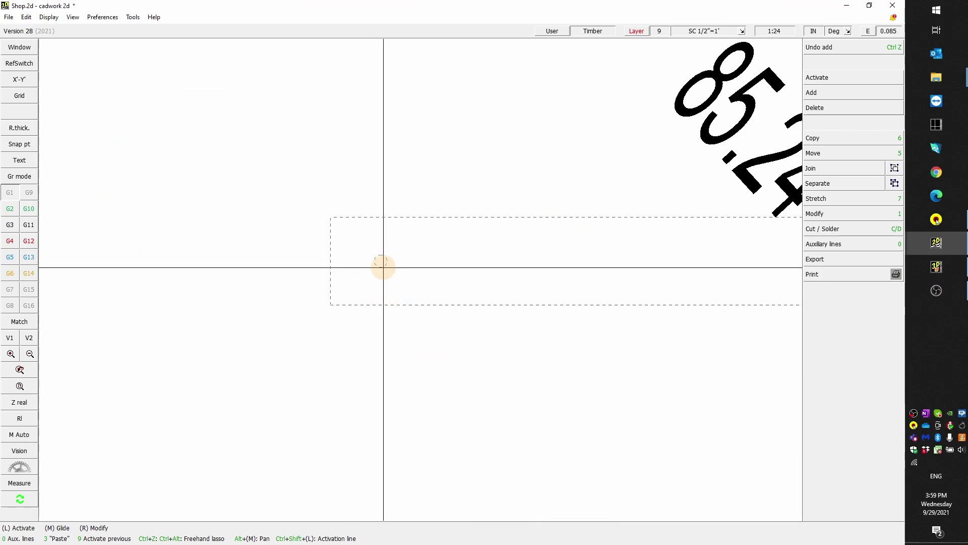
key("ctrl+a")
scroll(374, 299, "down", 3)
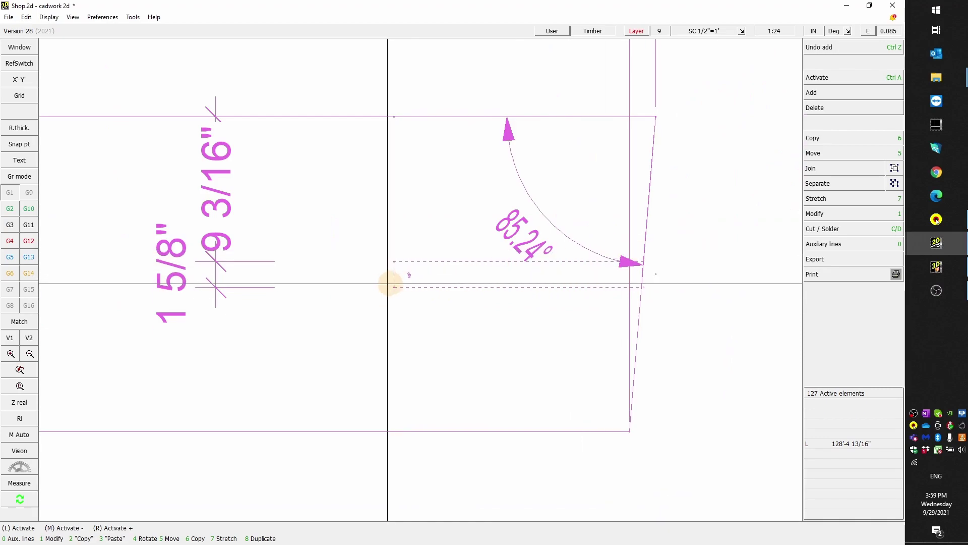
left_click(331, 367)
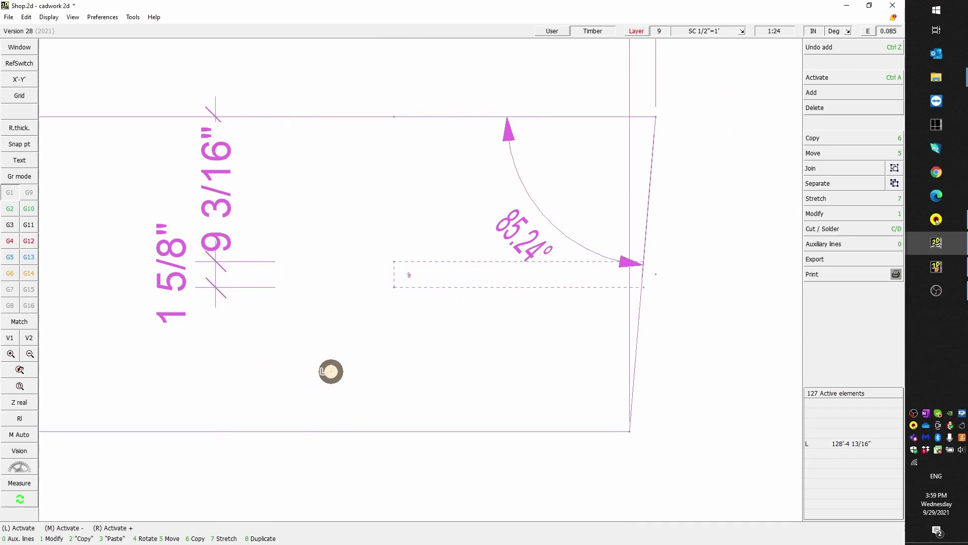
scroll(349, 400, "down", 2)
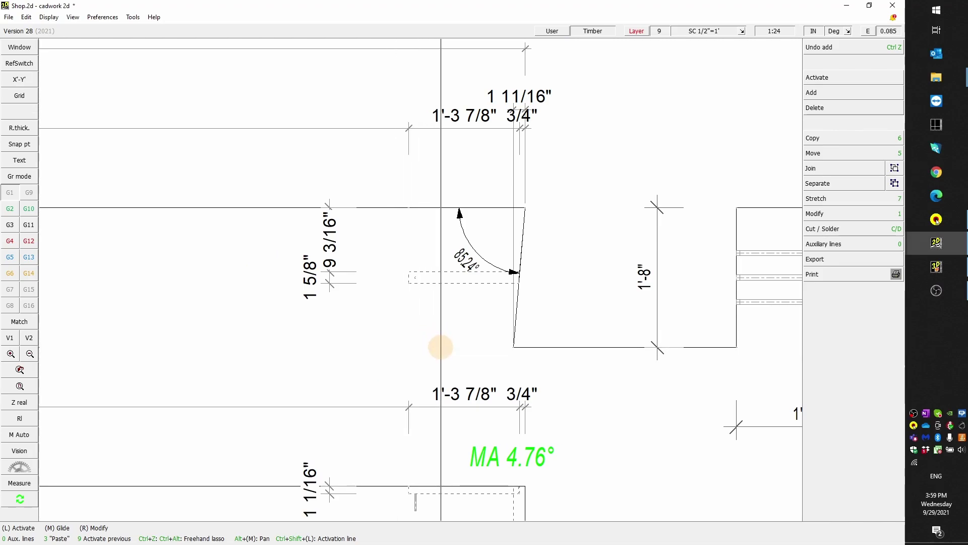
left_click(440, 347)
key("Escape")
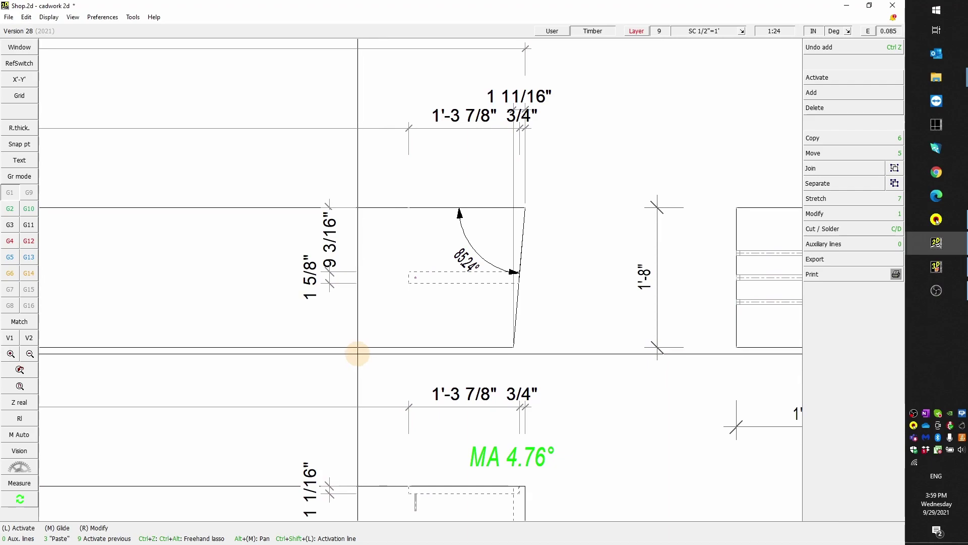
Step: Add a horizontal dimension along the slot's lower edge, from its closed corner to the angled post end, placed just beneath the slot
key("h")
right_click(403, 291)
key("h")
scroll(408, 283, "up", 5)
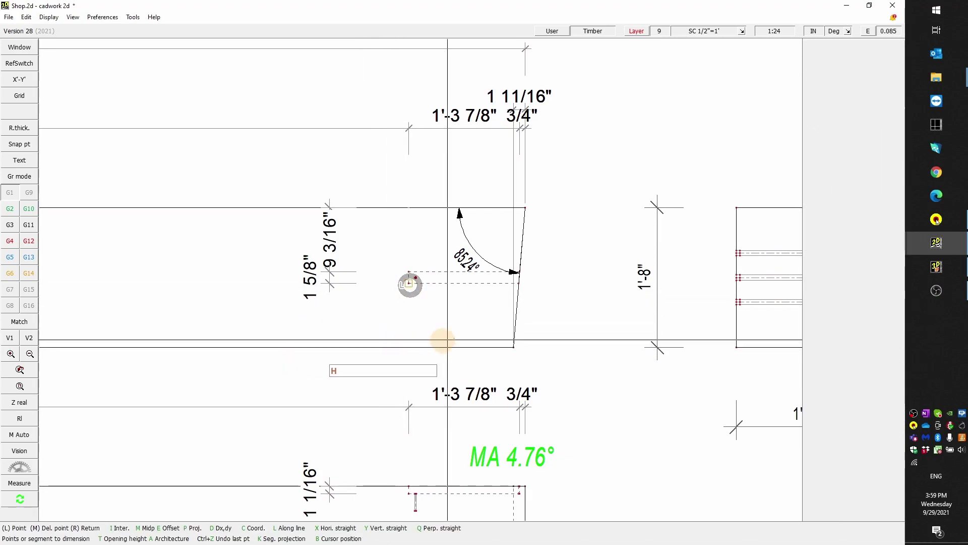
left_click(450, 251)
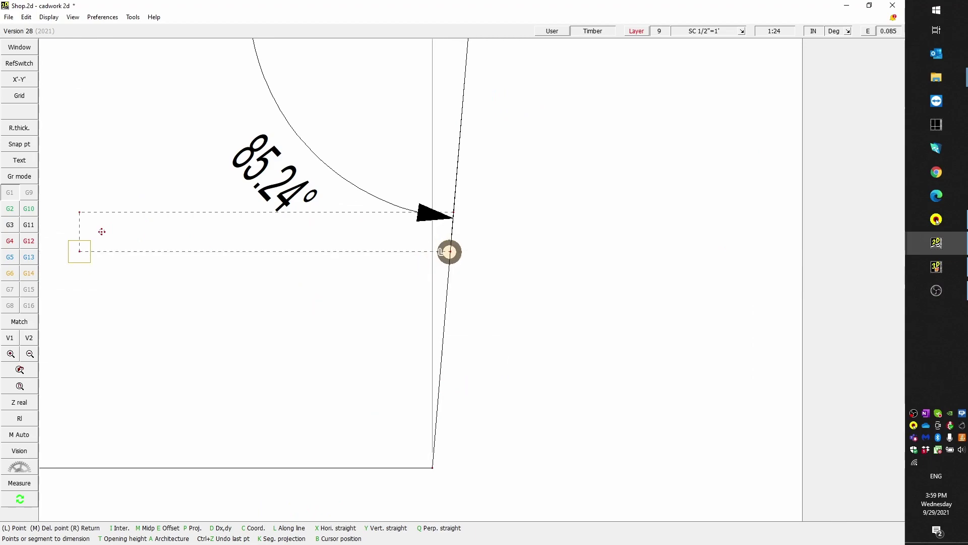
left_click(437, 355)
scroll(437, 356, "down", 1)
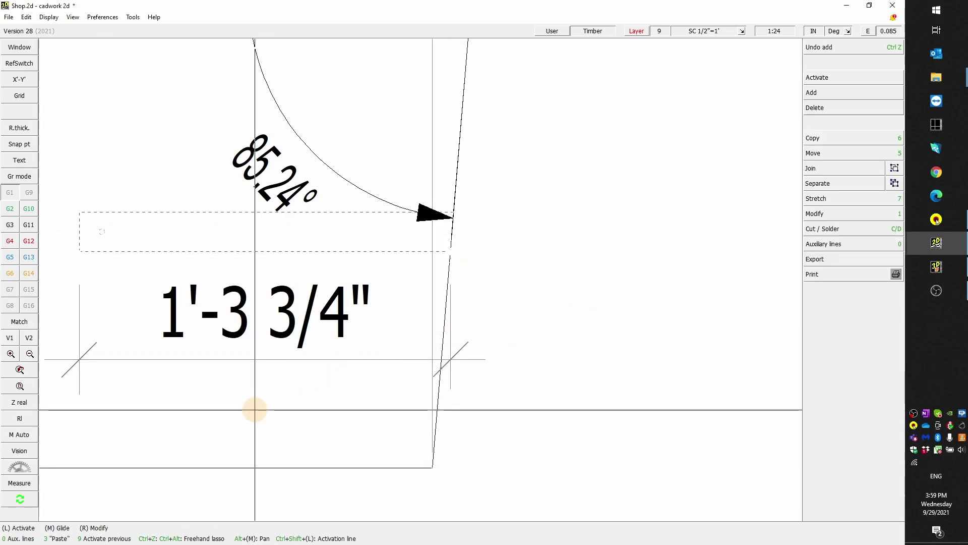
scroll(255, 408, "down", 3)
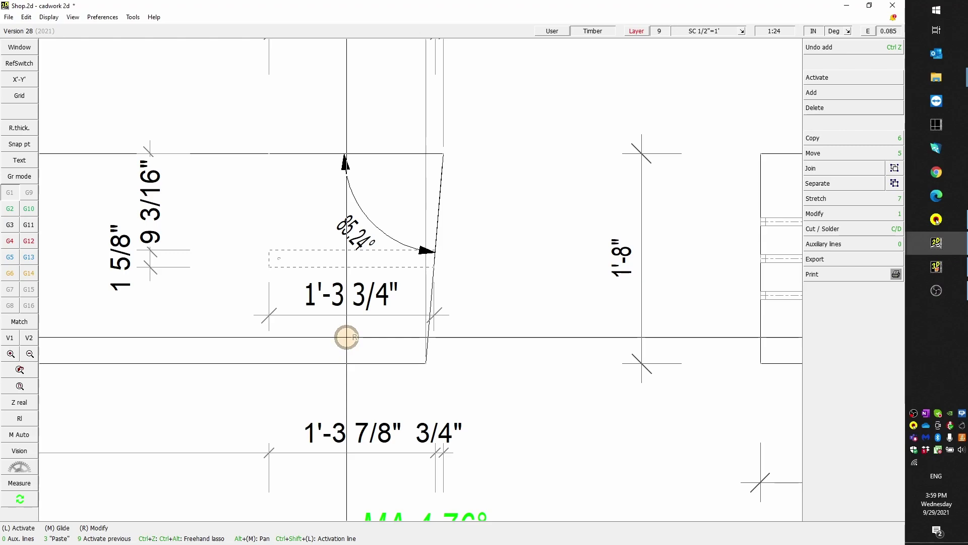
scroll(347, 337, "down", 6)
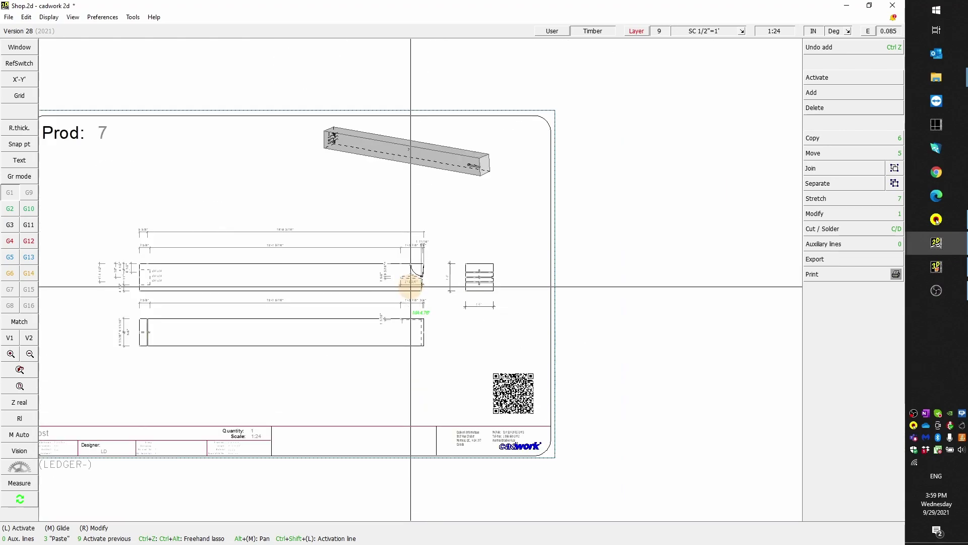
scroll(383, 317, "down", 5)
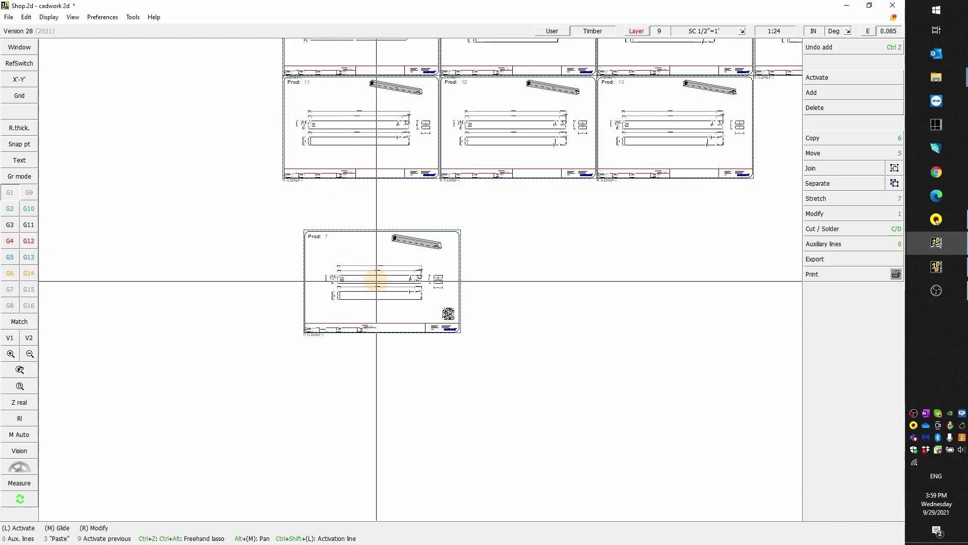
Step: Switch to Shed roof.3d in cadwork 3D and save the drawing
left_click(937, 267)
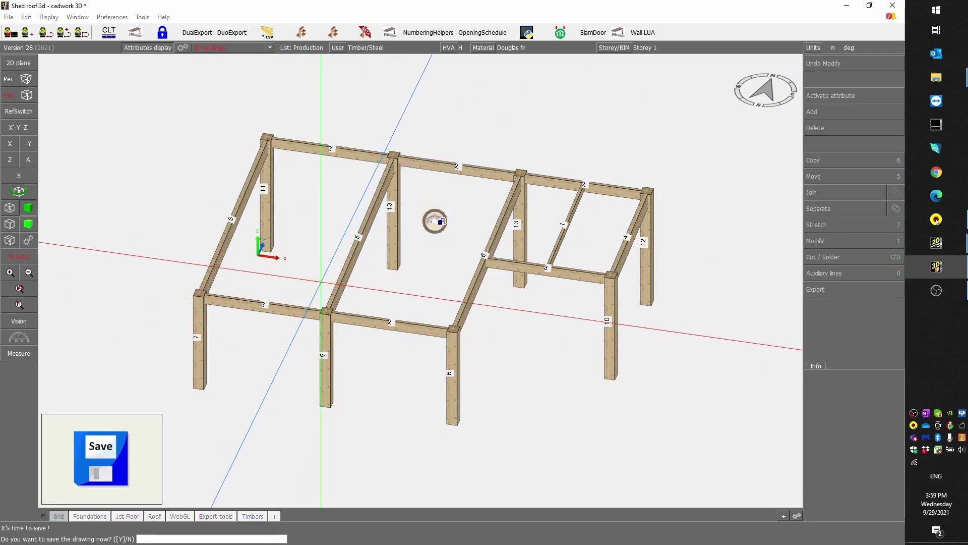
left_click(264, 360)
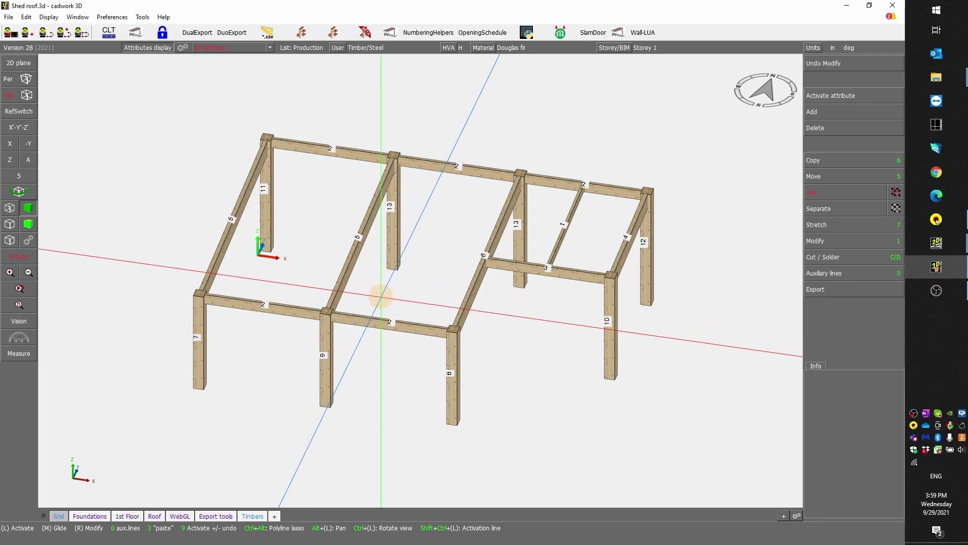
Step: Show all elements of the model and isolate the roof panels by activating everything with the same CLT material
key("j")
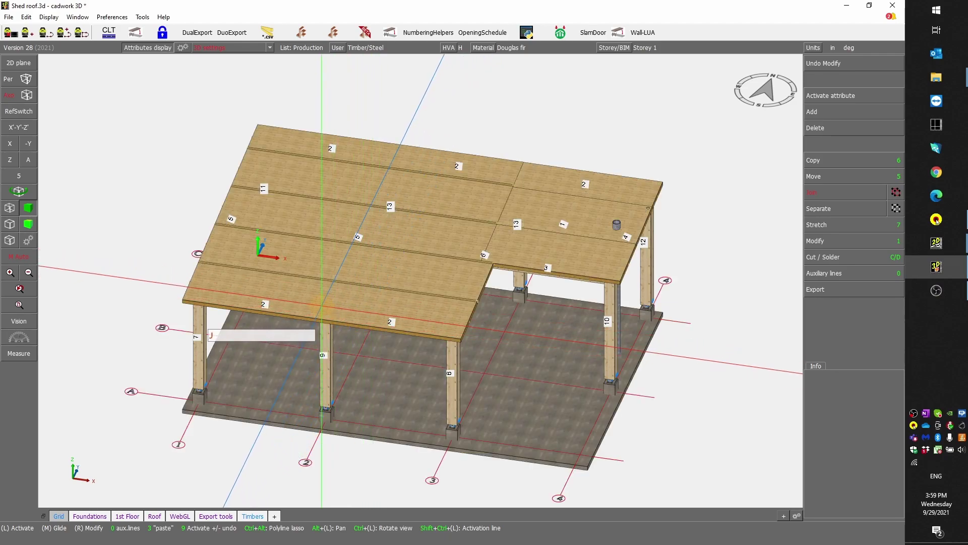
left_click(252, 300)
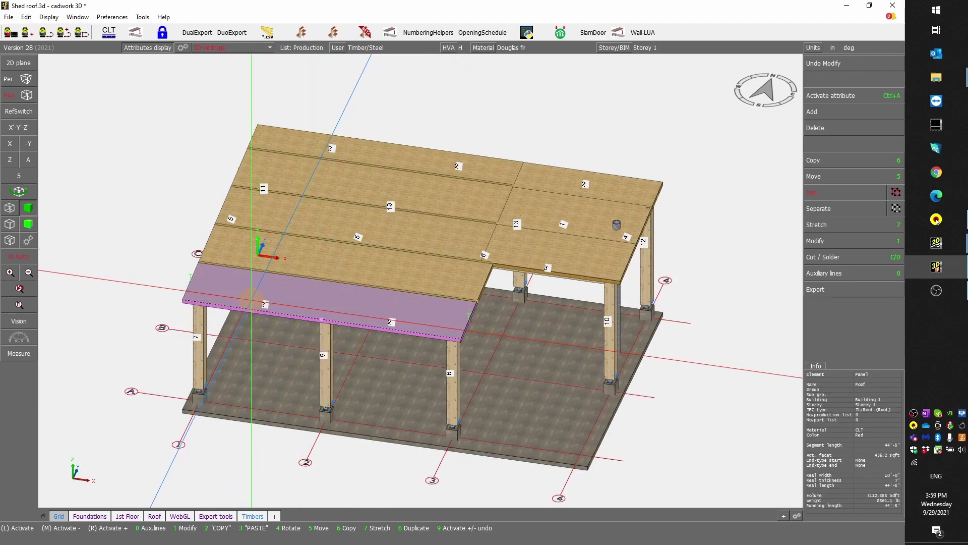
key("ctrl+a")
key("m")
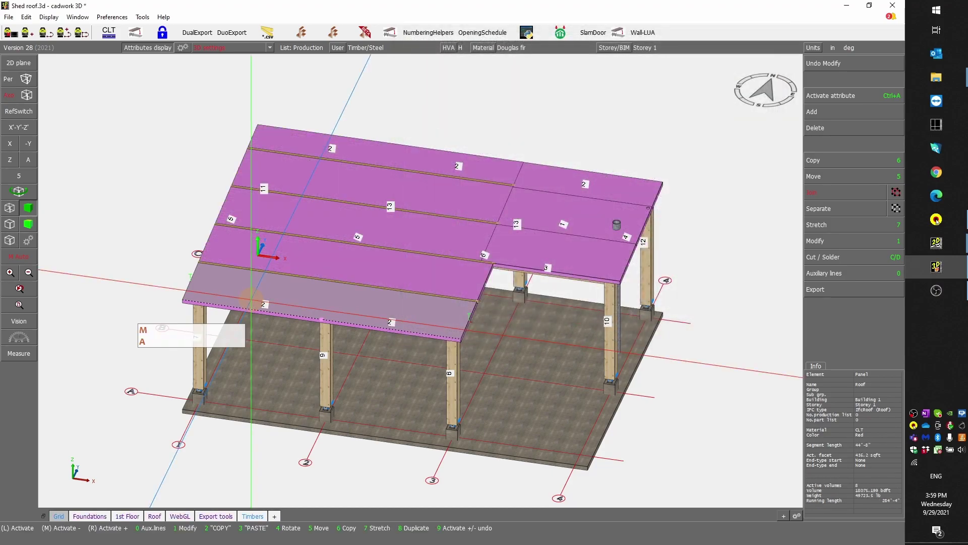
key("KP_Divide")
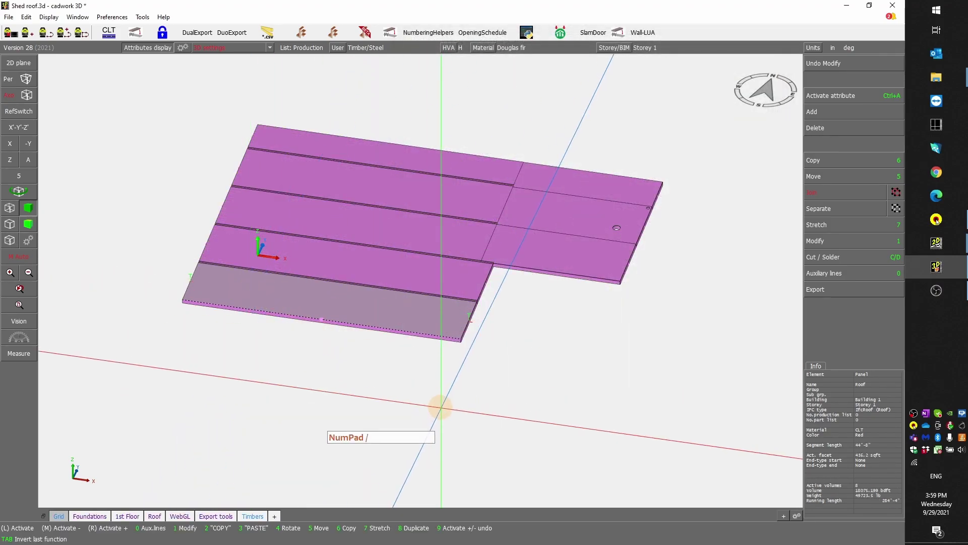
Step: Run a collision check on the isolated roof panels and close its results
key("ctrl+k")
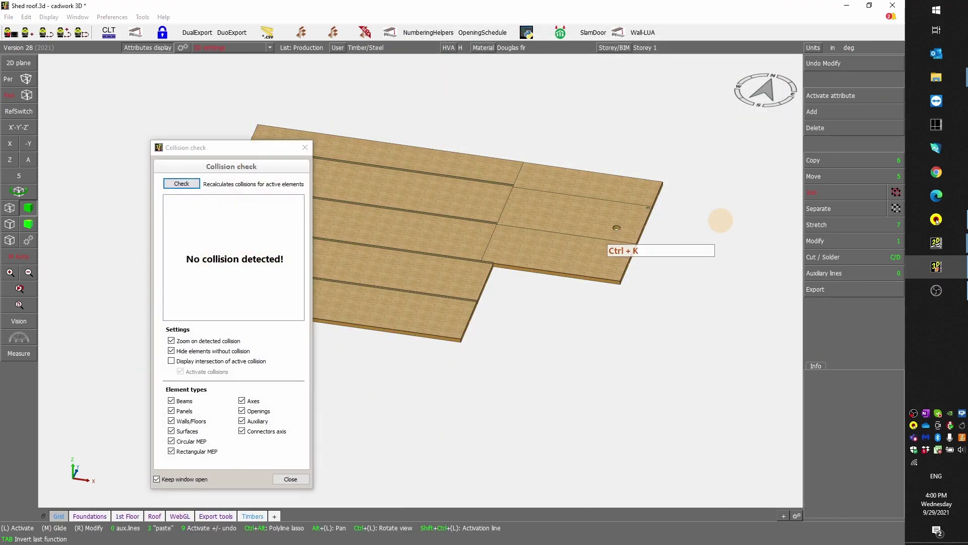
left_click(304, 147)
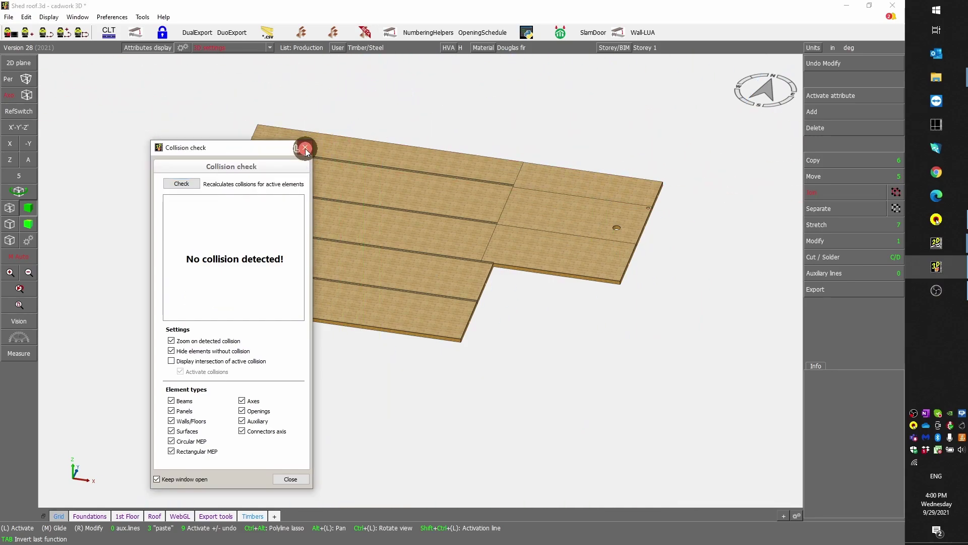
Step: Calculate a production list for the visible roof panels, with duplicate checking and a list starting number of 20
left_click(823, 295)
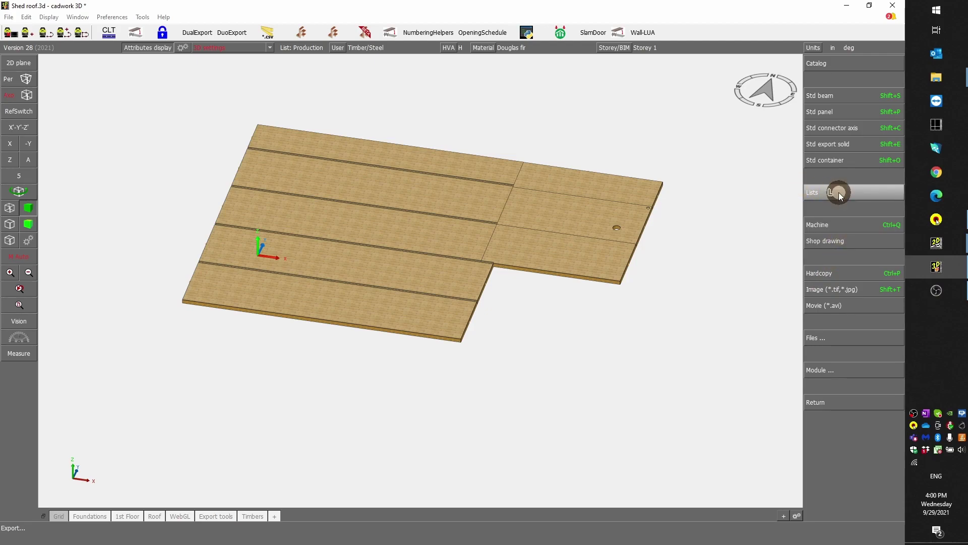
left_click(838, 192)
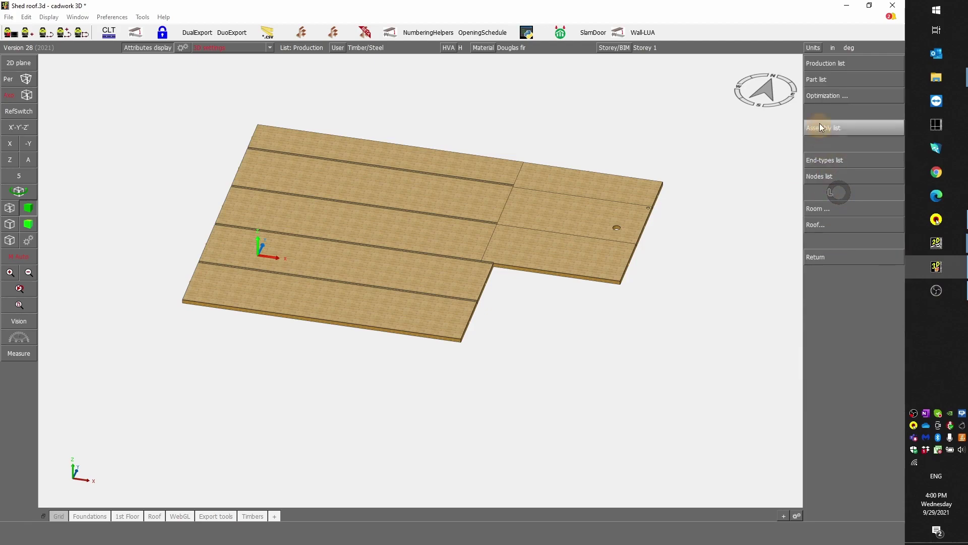
left_click(840, 62)
left_click(830, 65)
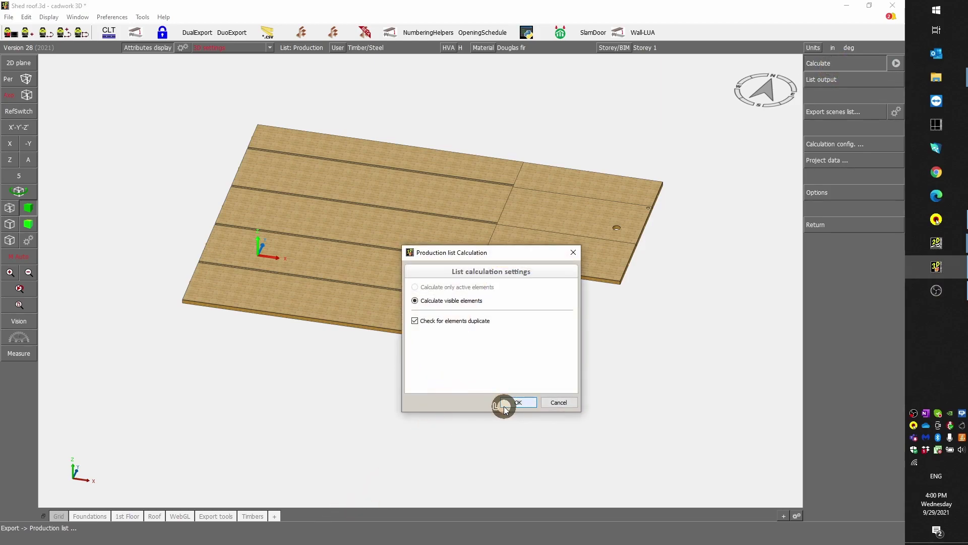
left_click(505, 405)
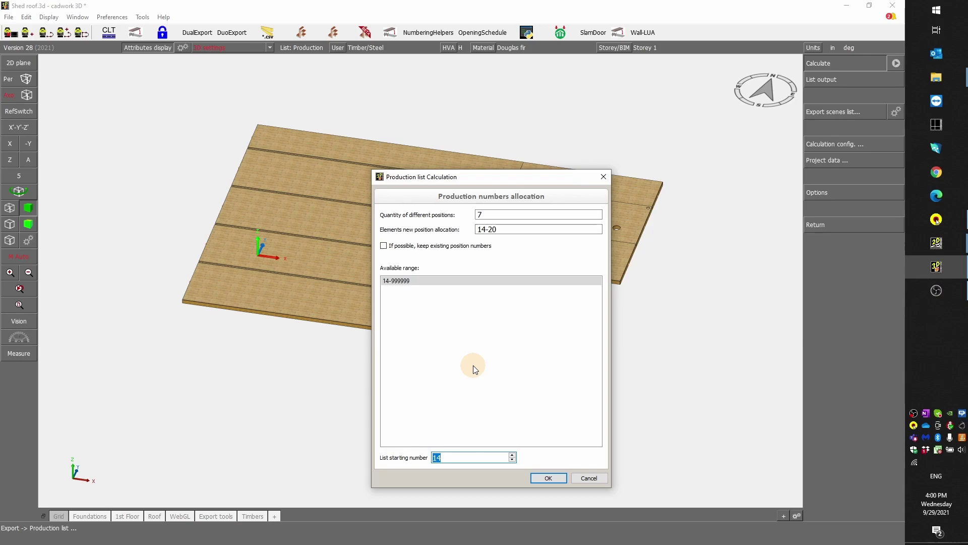
type("20")
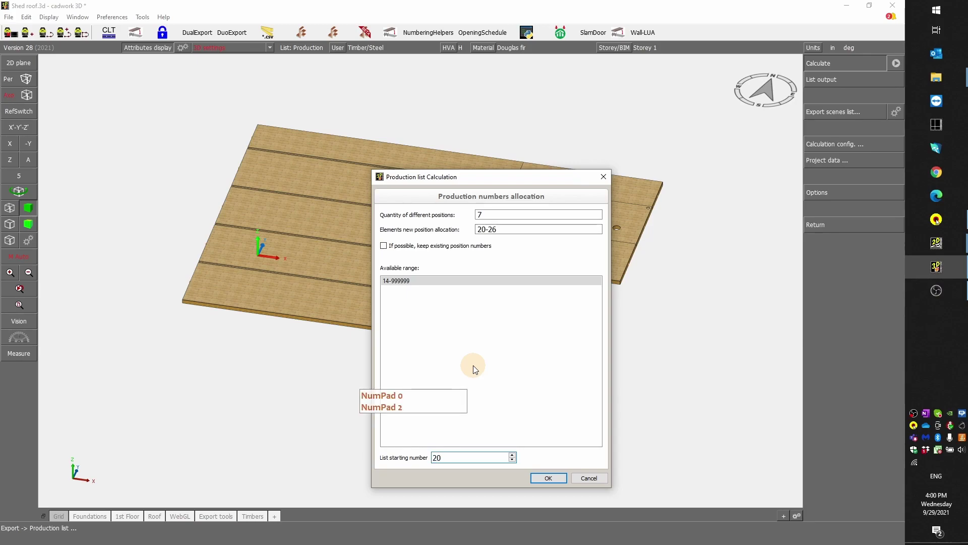
key("Return")
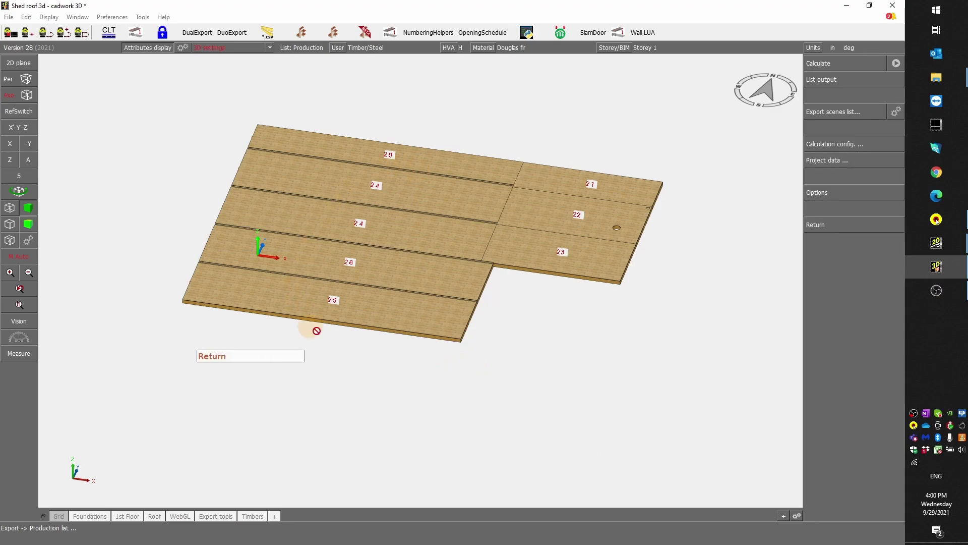
Step: Set the element module type of all the roof panels to Solid Roof, without aligning their axes to the module specifications
scroll(421, 261, "up", 3)
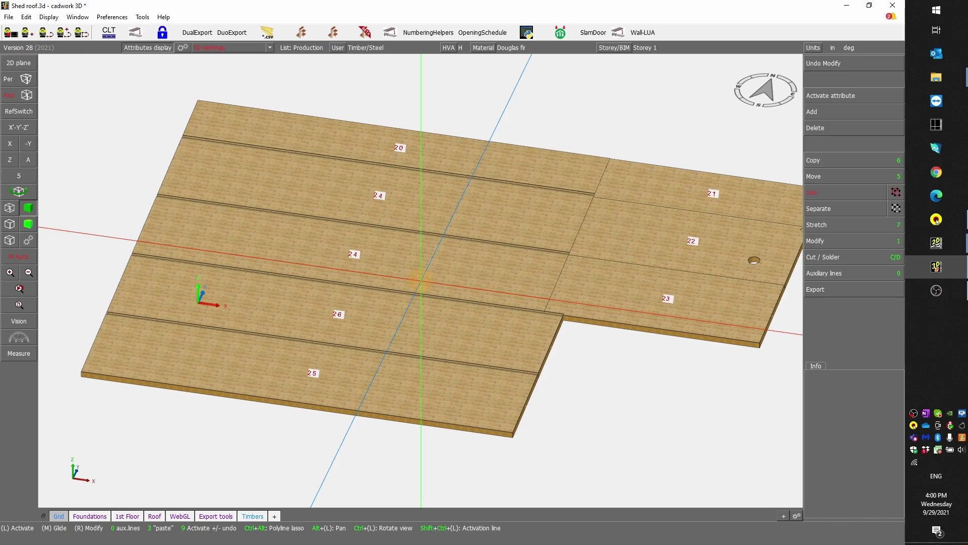
scroll(418, 280, "down", 2)
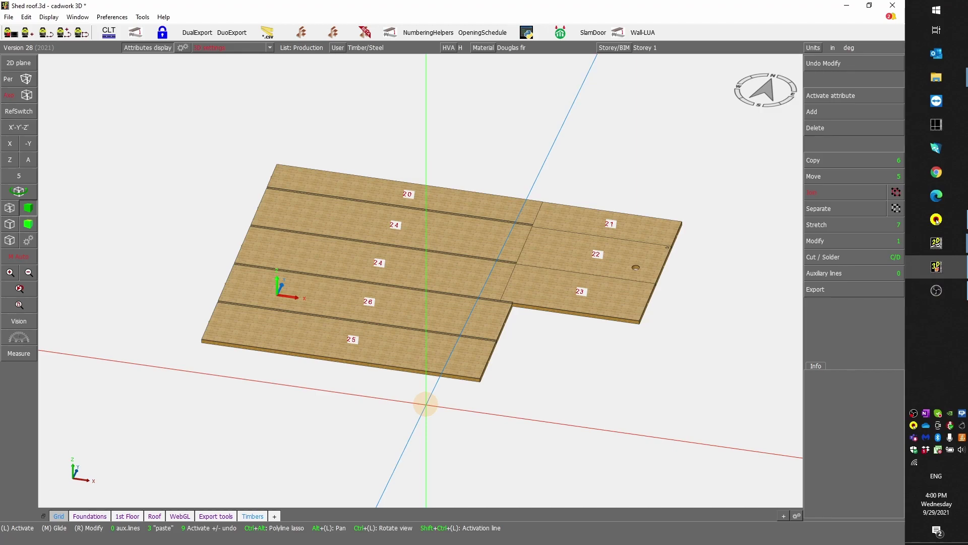
left_click(474, 350)
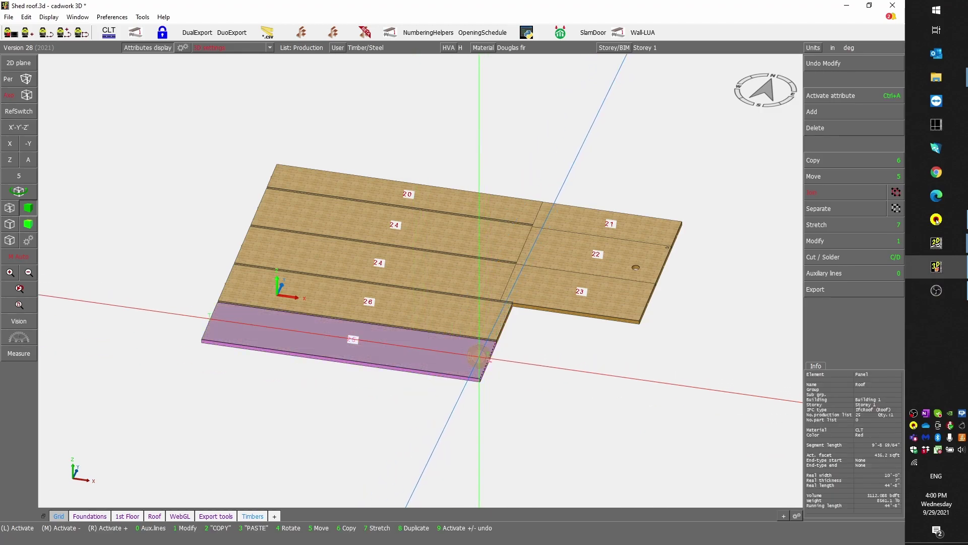
mouse_move(119, 439)
left_mouse_down()
mouse_move(722, 119)
mouse_move(714, 143)
left_mouse_up()
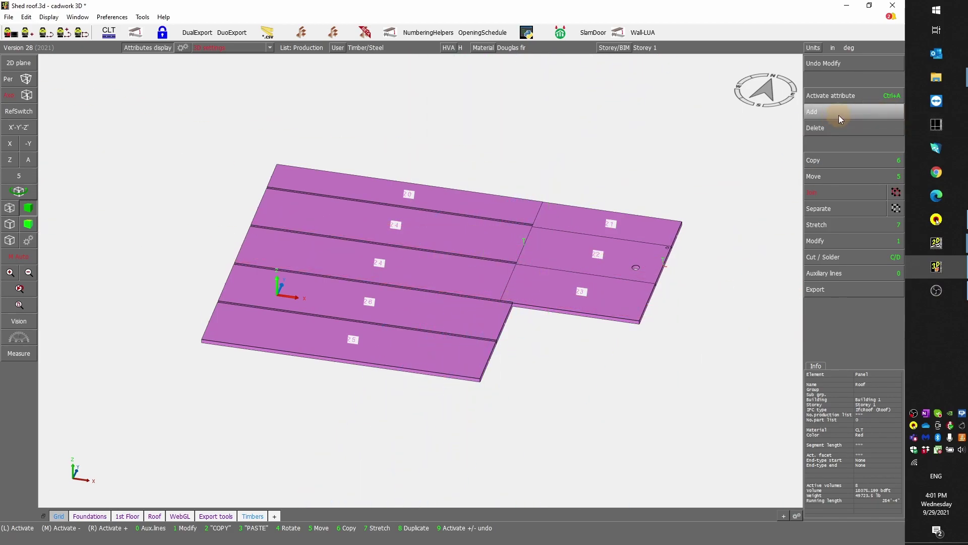
left_click(843, 241)
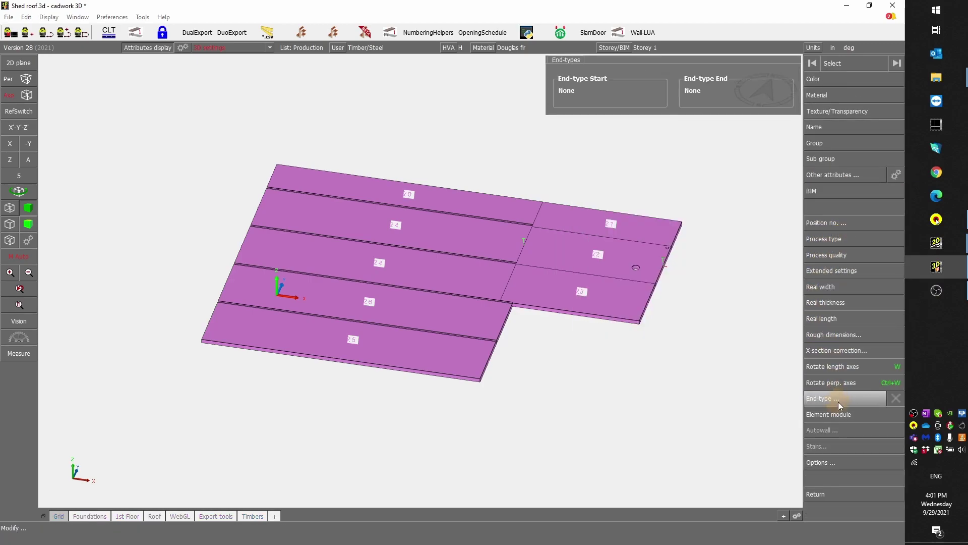
left_click(838, 413)
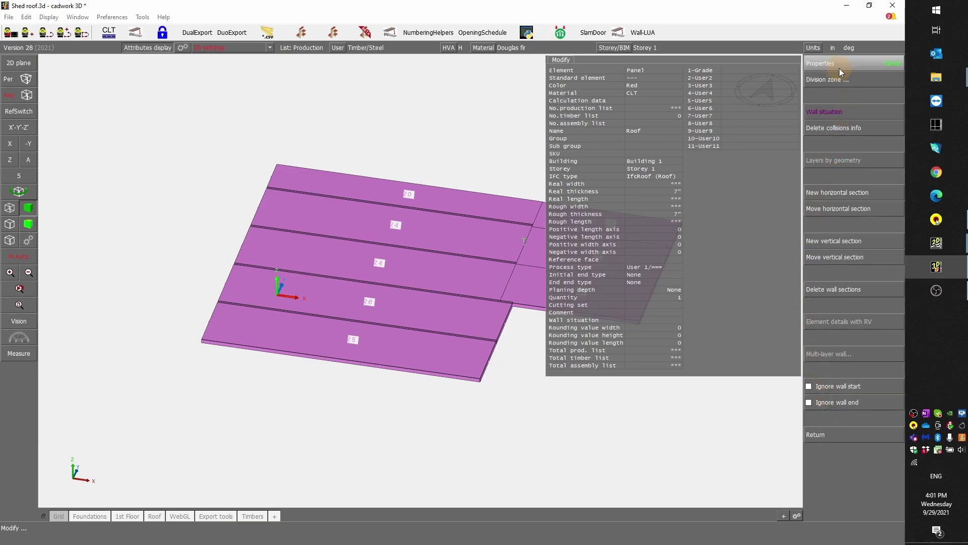
left_click(899, 63)
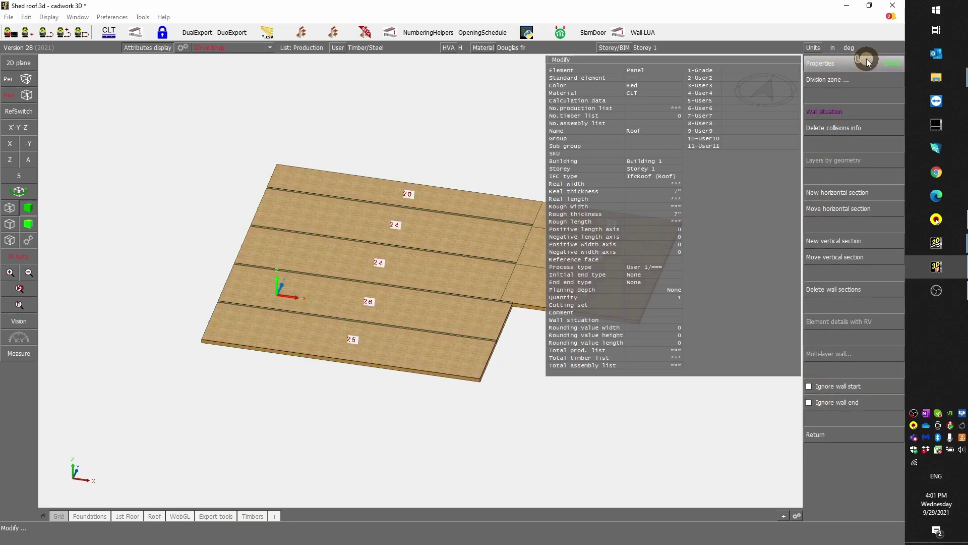
left_click(412, 85)
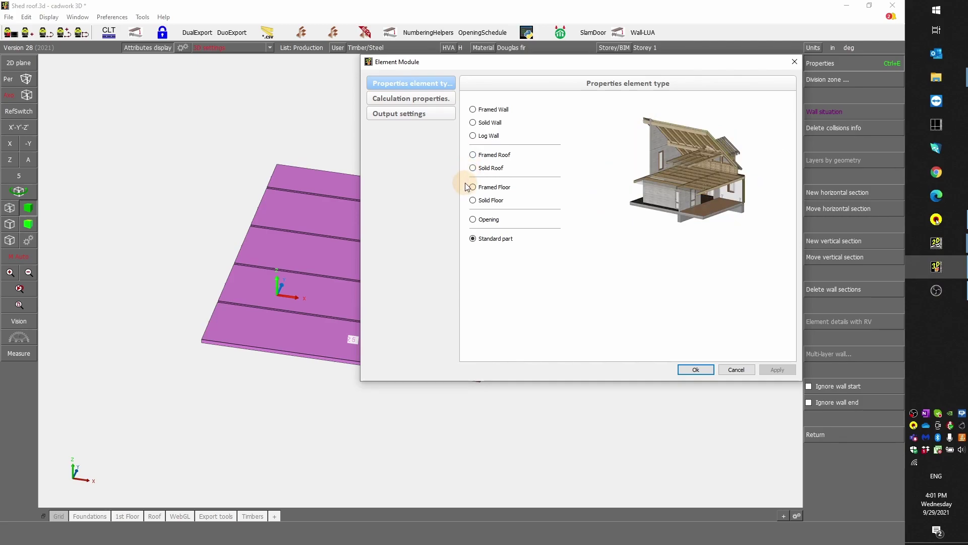
left_click(473, 169)
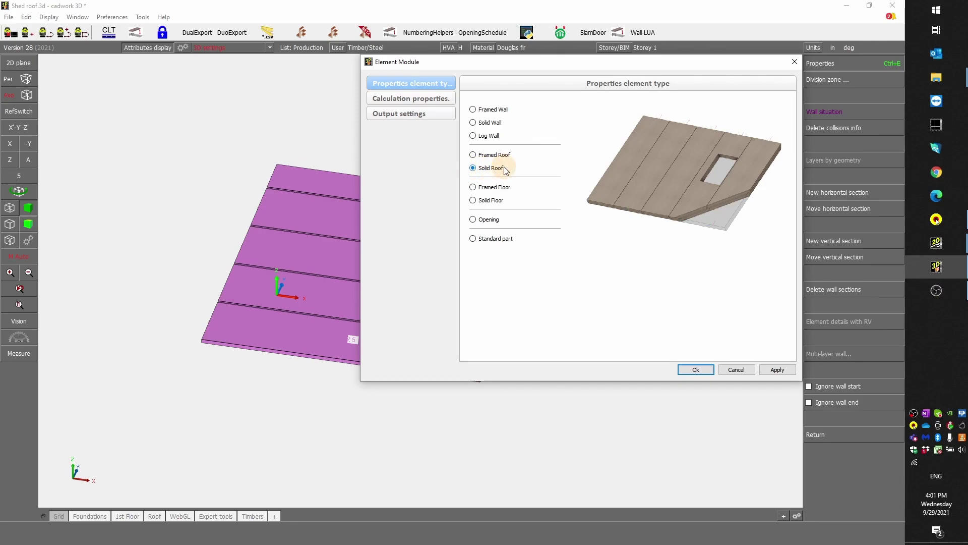
left_click(778, 370)
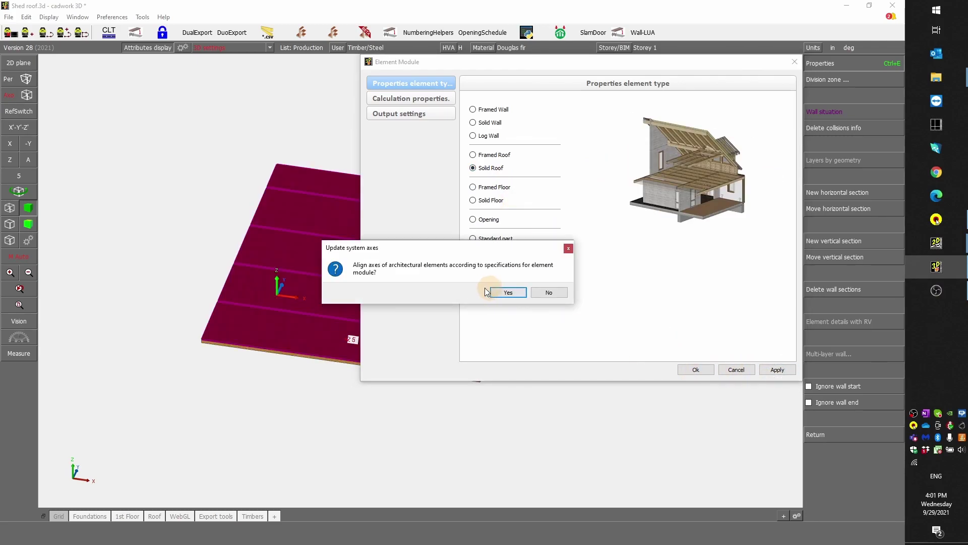
left_click(548, 294)
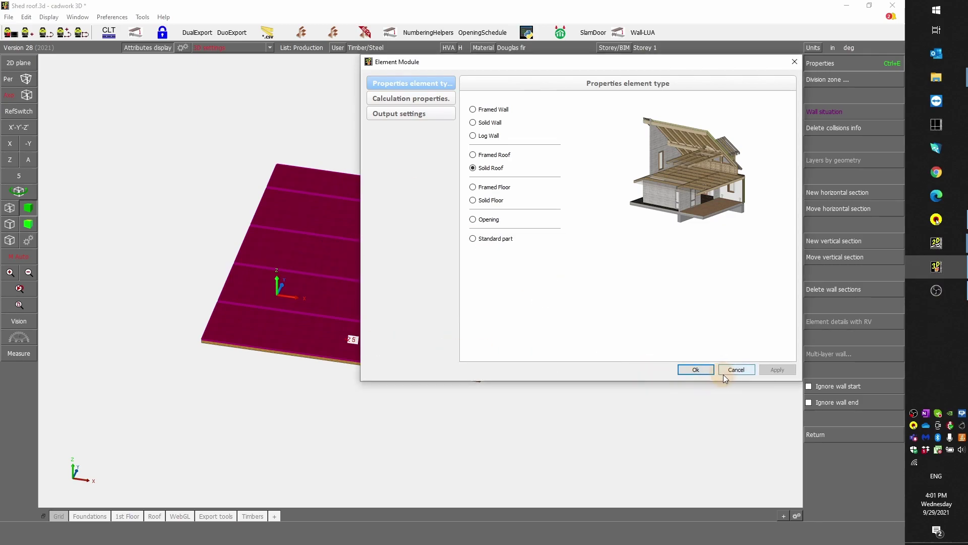
left_click(697, 370)
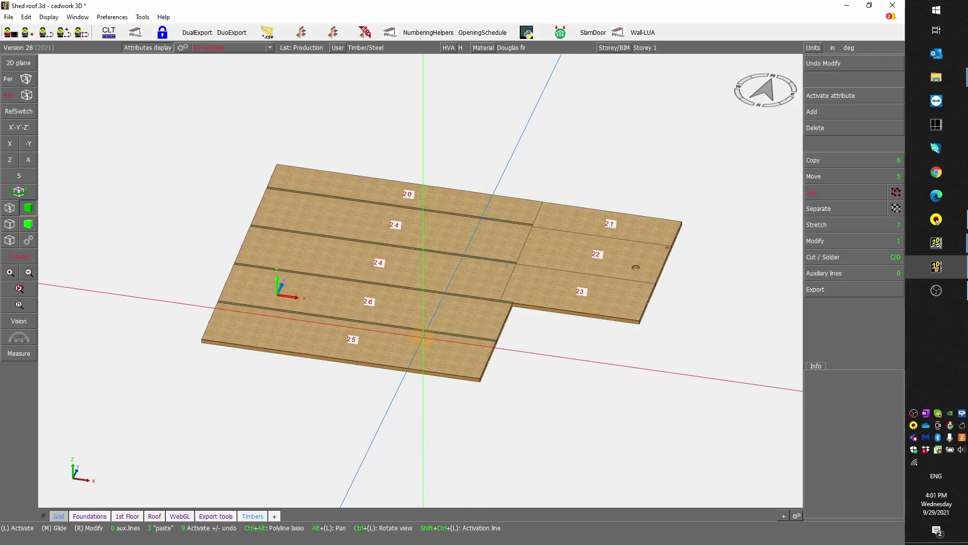
Step: Activate all the roof panels and set the solid wood shop drawing's frame export to a horizontal line break
scroll(425, 338, "down", 2)
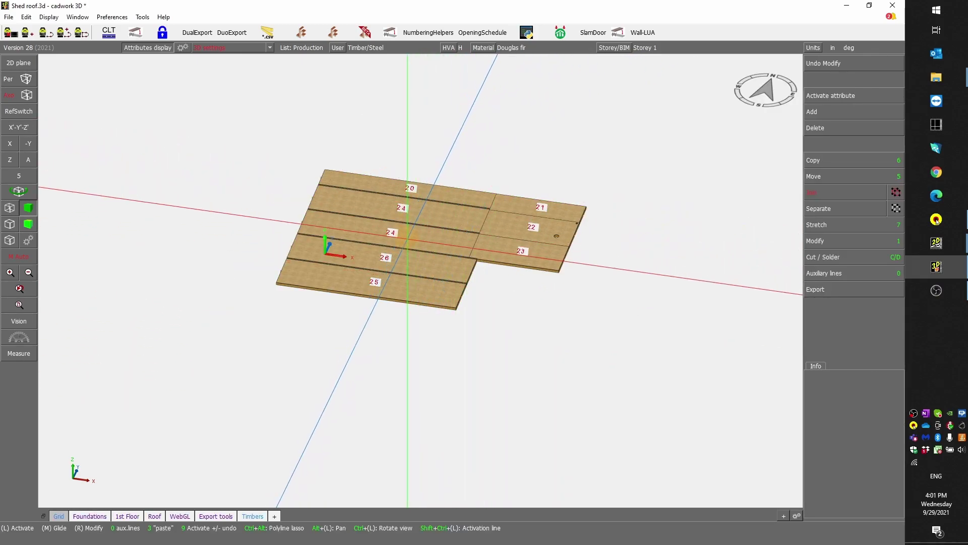
left_click_drag(220, 372, 677, 119)
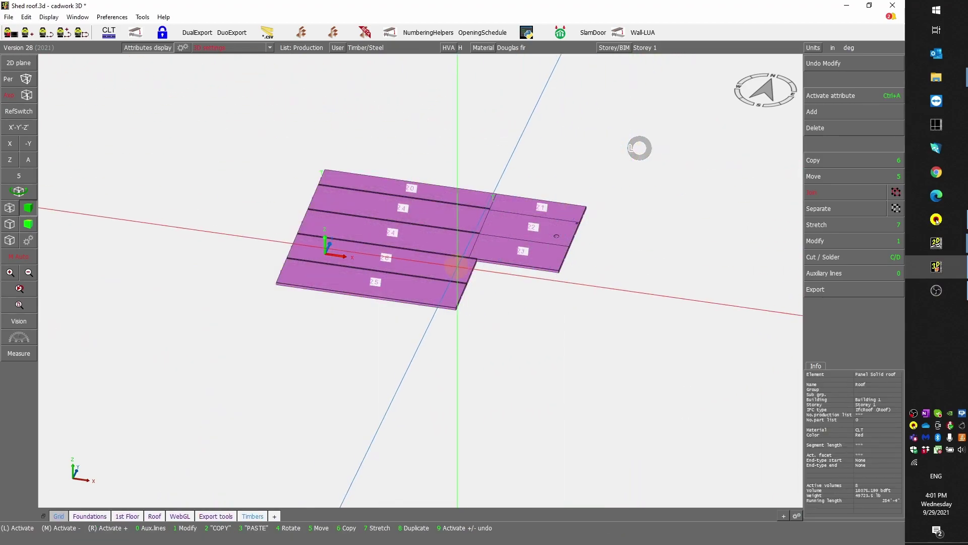
left_click(824, 292)
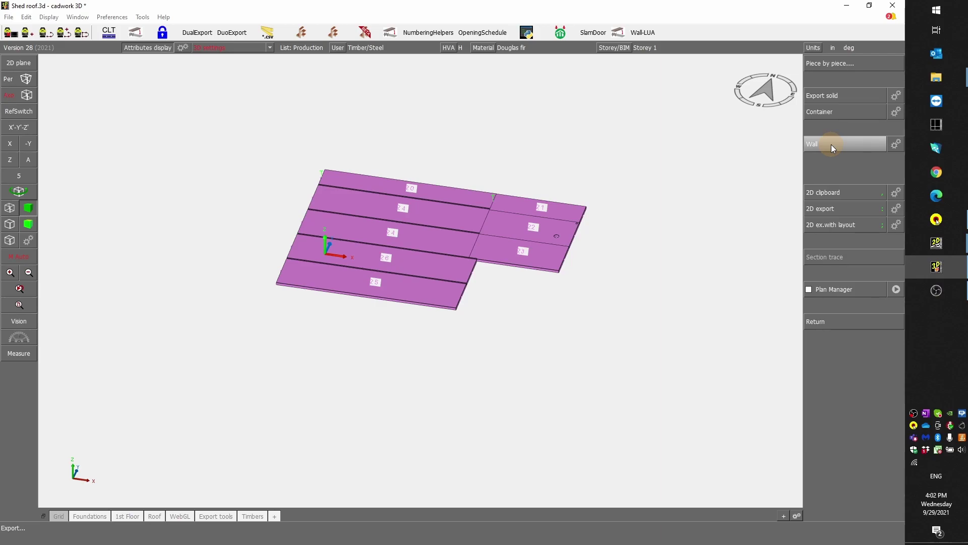
left_click(895, 144)
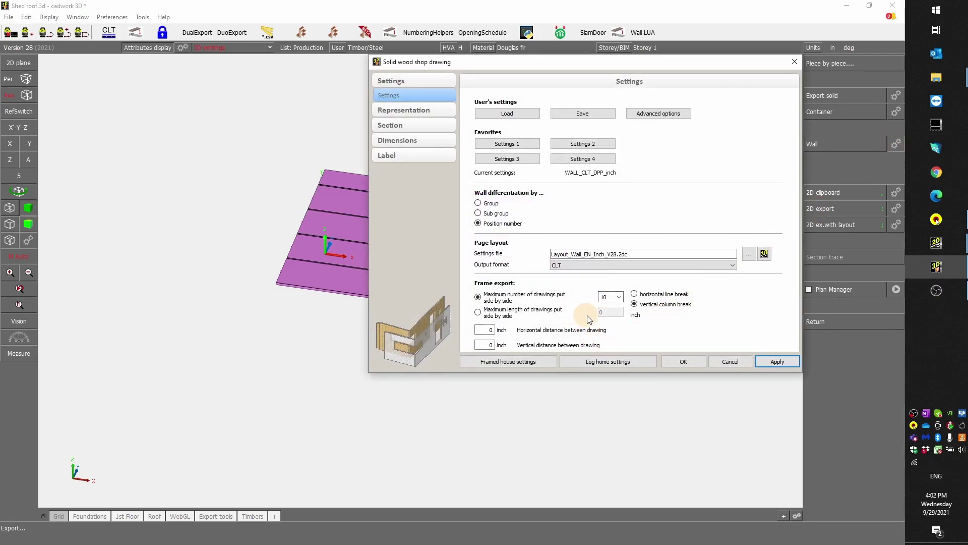
left_click(634, 294)
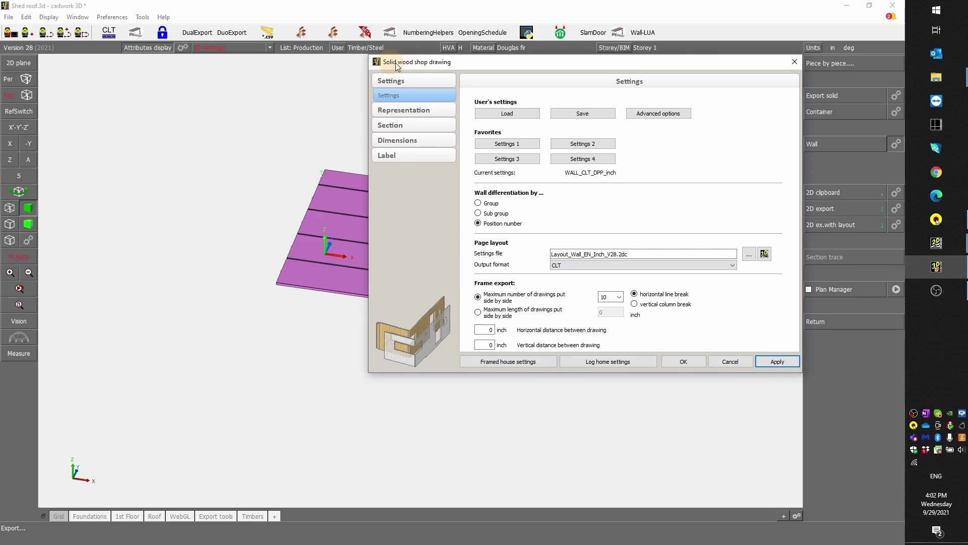
left_click(774, 361)
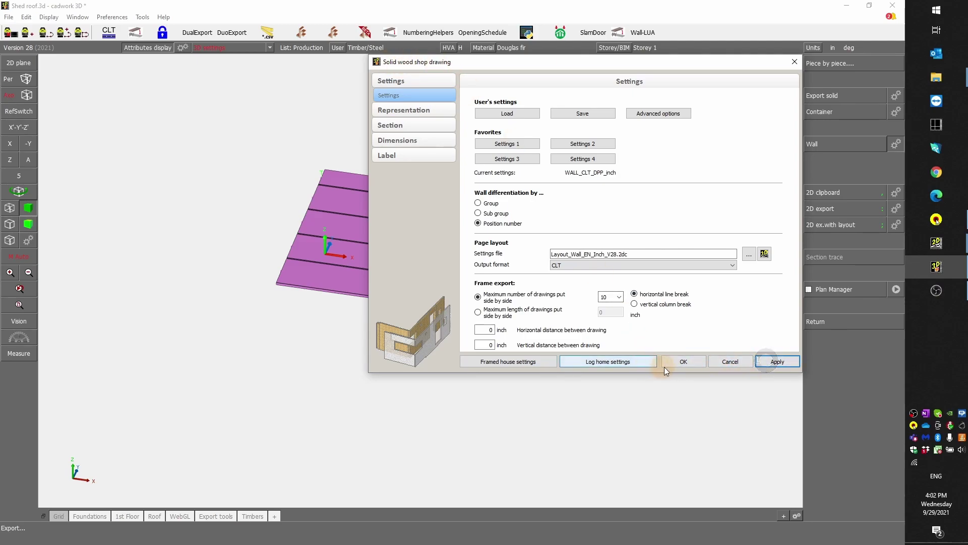
left_click(682, 362)
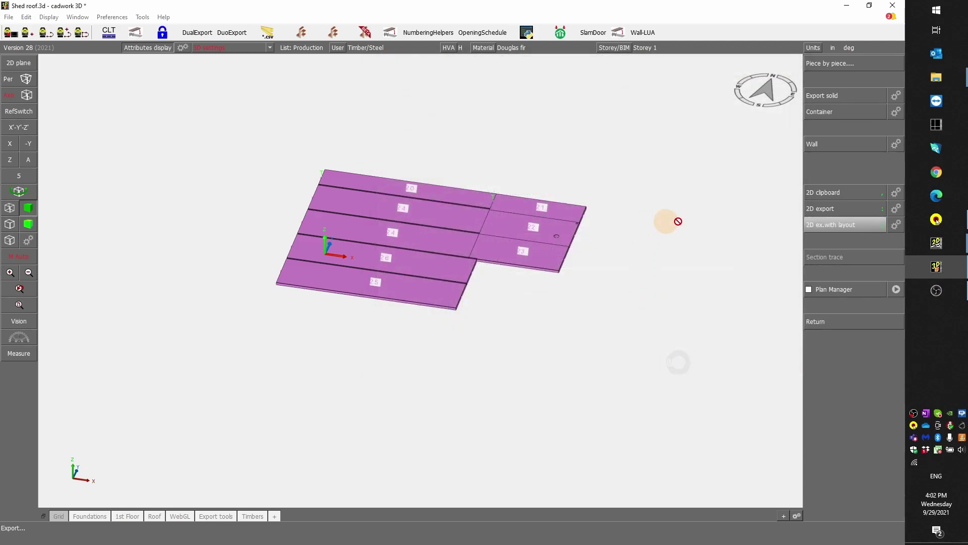
Step: Export the active panels as wall shop drawings to the default clipboard and paste them into Shop.2d in cadwork 2D, below the separate Prod 7 sheet
left_click(823, 143)
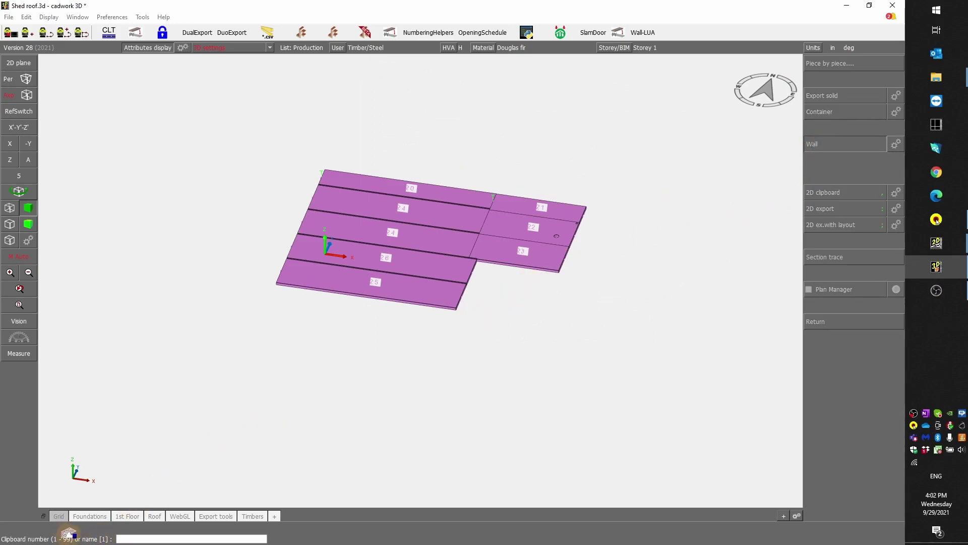
right_click(210, 209)
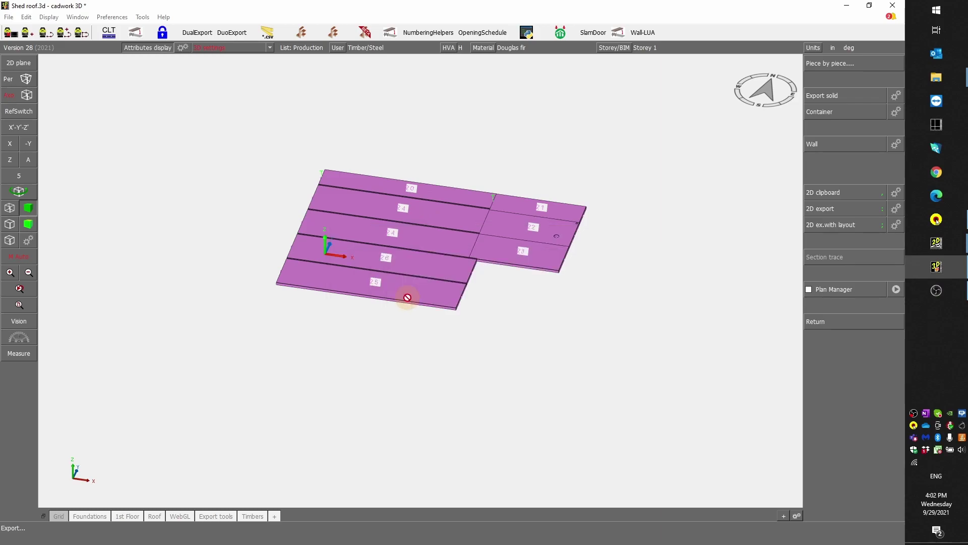
left_click(942, 245)
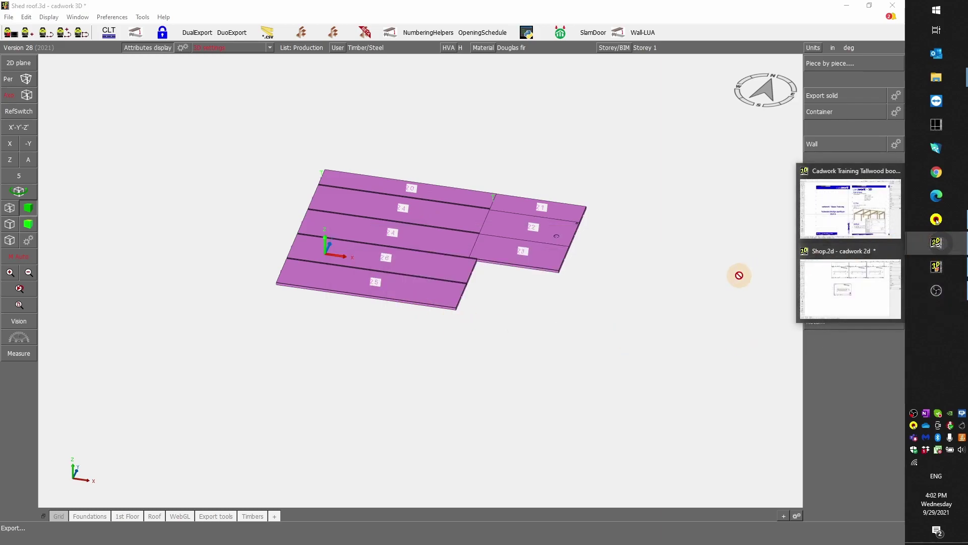
left_click(850, 289)
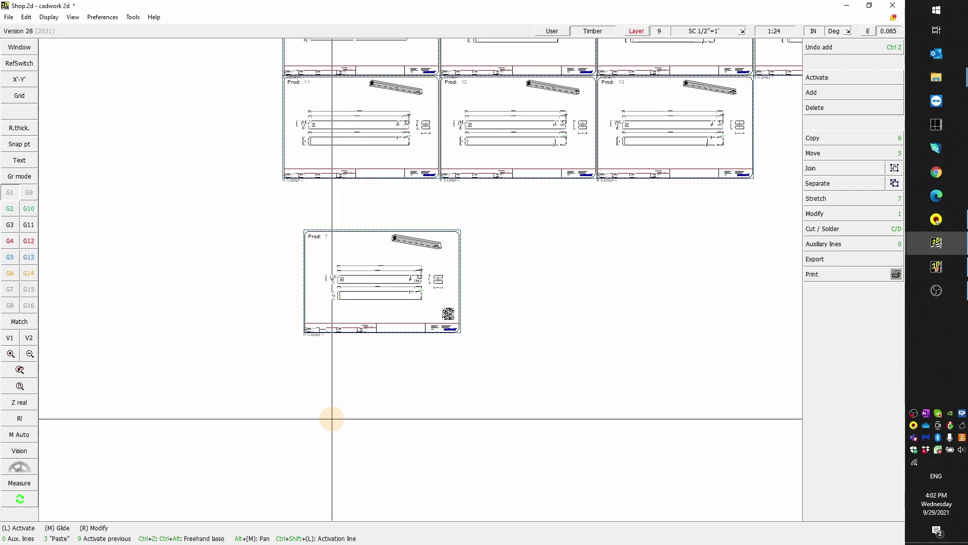
key("3")
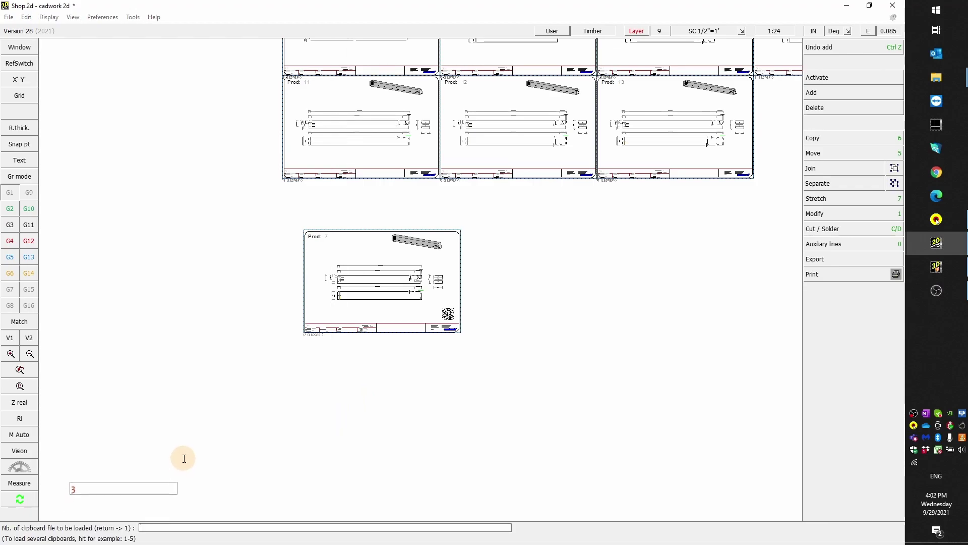
left_click(184, 458)
scroll(318, 332, "down", 2)
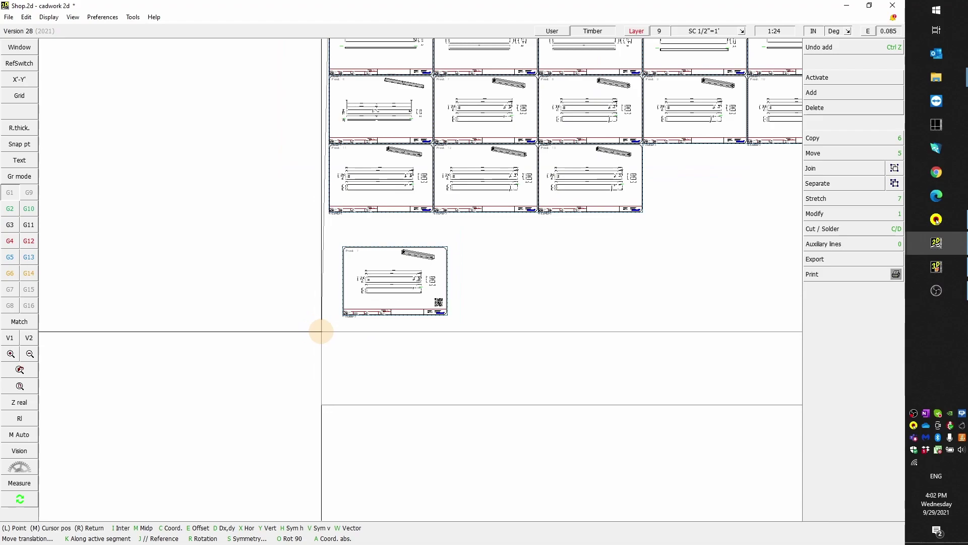
left_click(322, 331)
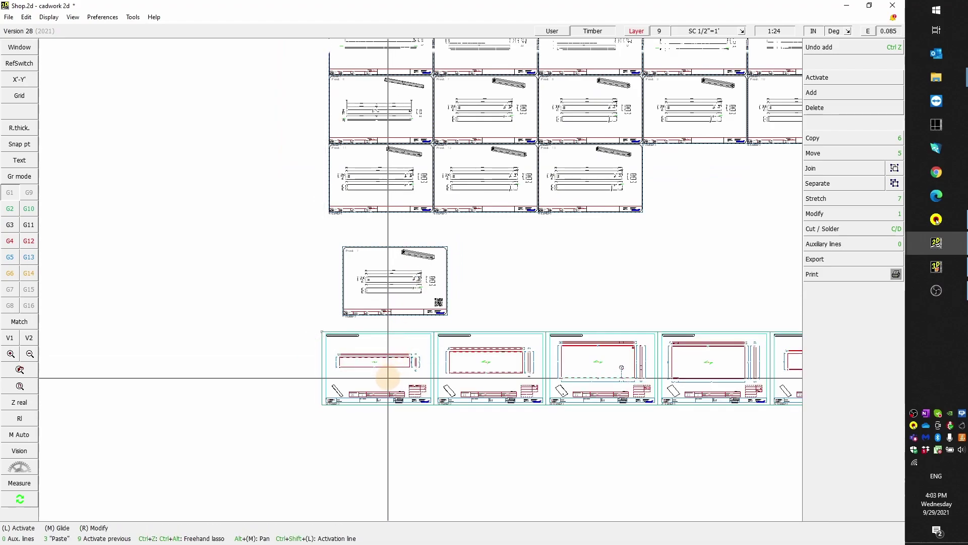
Step: Examine the production 20 panel's shop drawing, including its dimensions, title block and highlighted location in the roof key plan
scroll(389, 367, "up", 2)
scroll(421, 280, "up", 3)
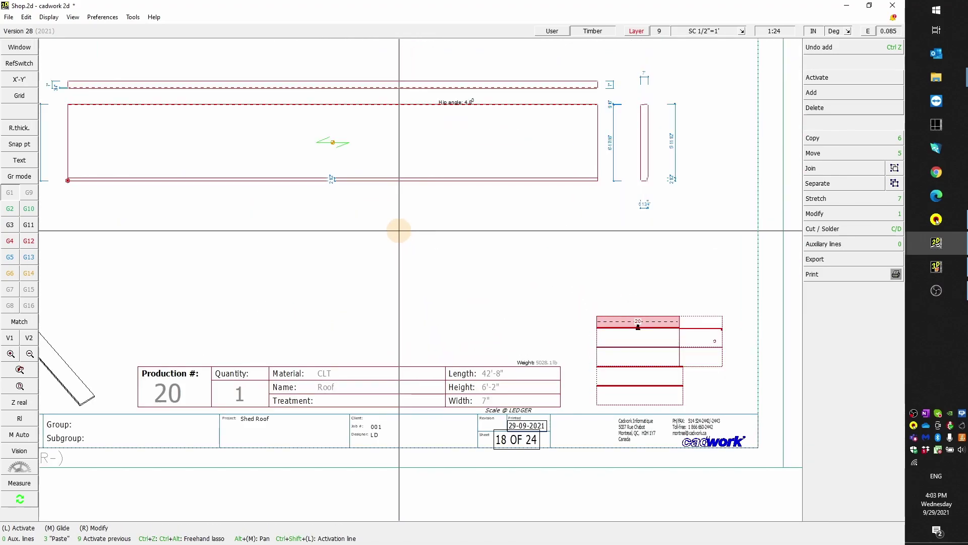
scroll(400, 225, "down", 2)
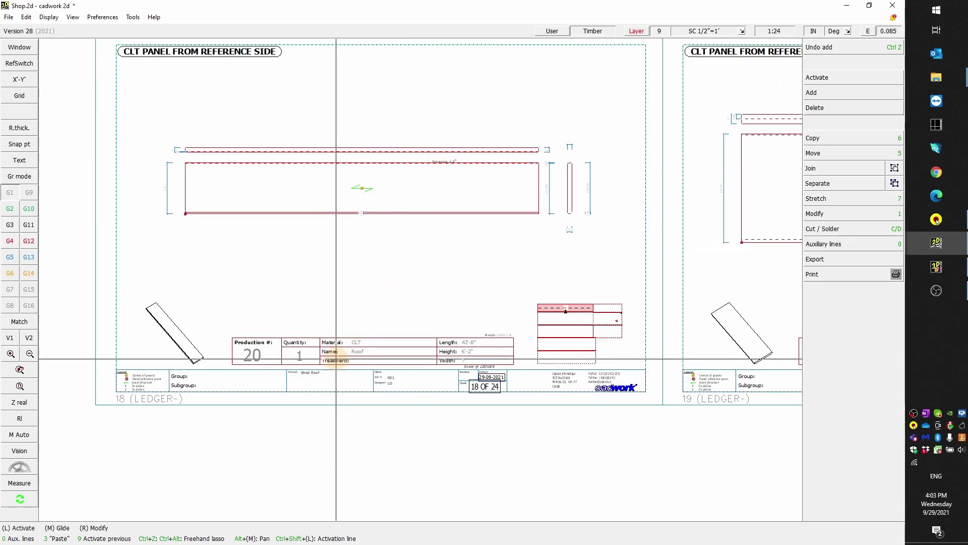
scroll(339, 348, "up", 3)
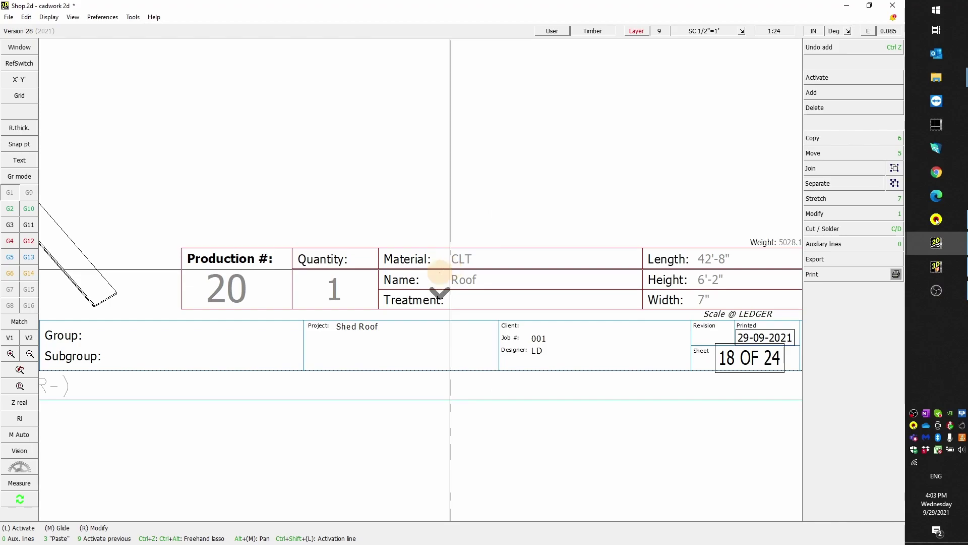
scroll(434, 276, "down", 3)
scroll(645, 278, "up", 2)
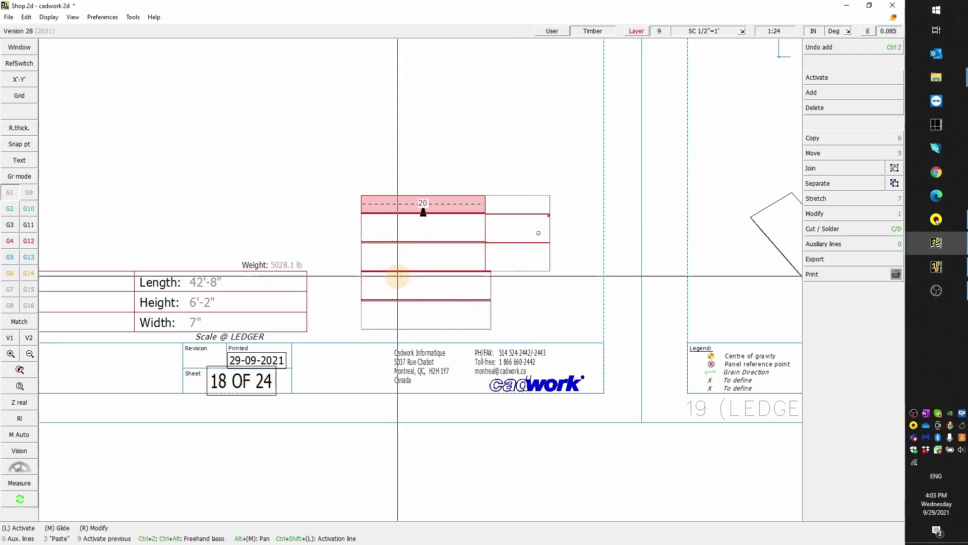
scroll(420, 279, "up", 1)
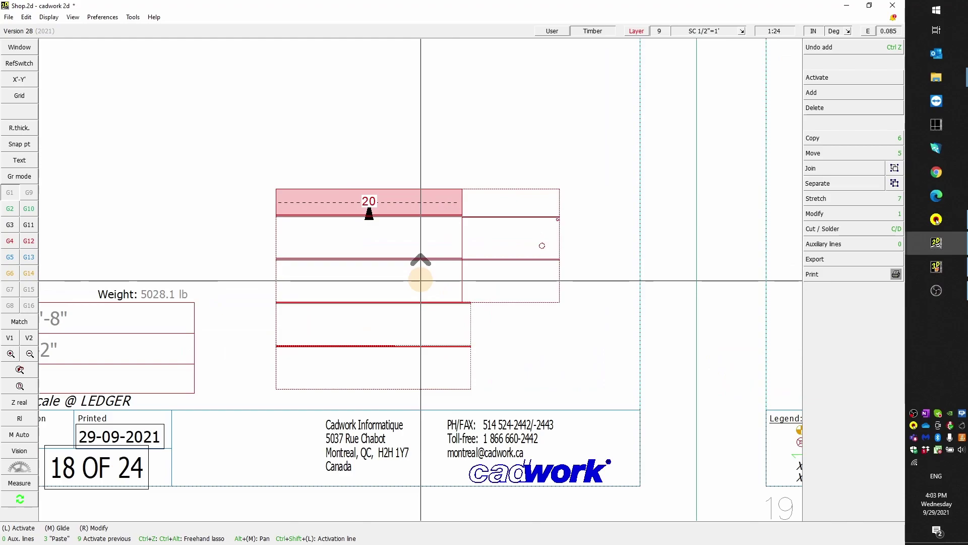
scroll(421, 279, "up", 1)
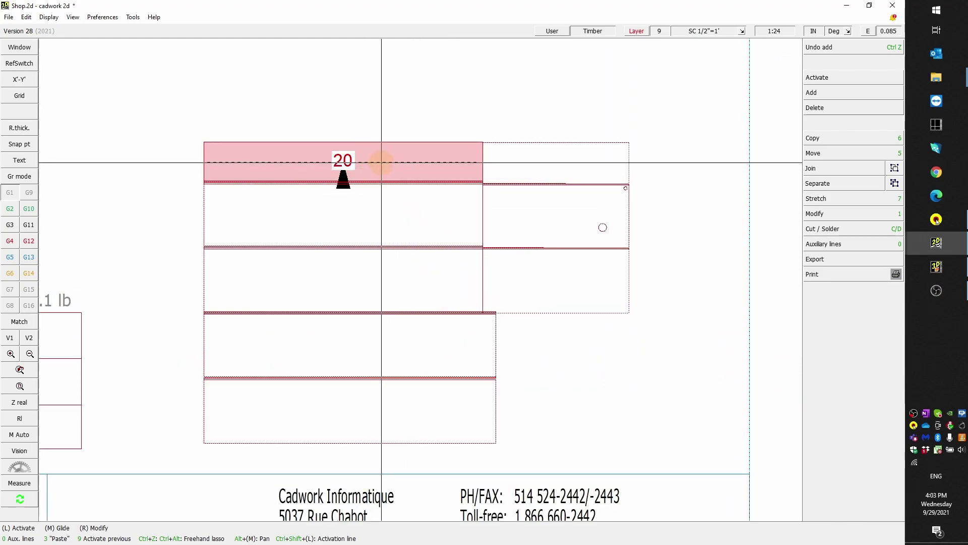
scroll(418, 272, "down", 3)
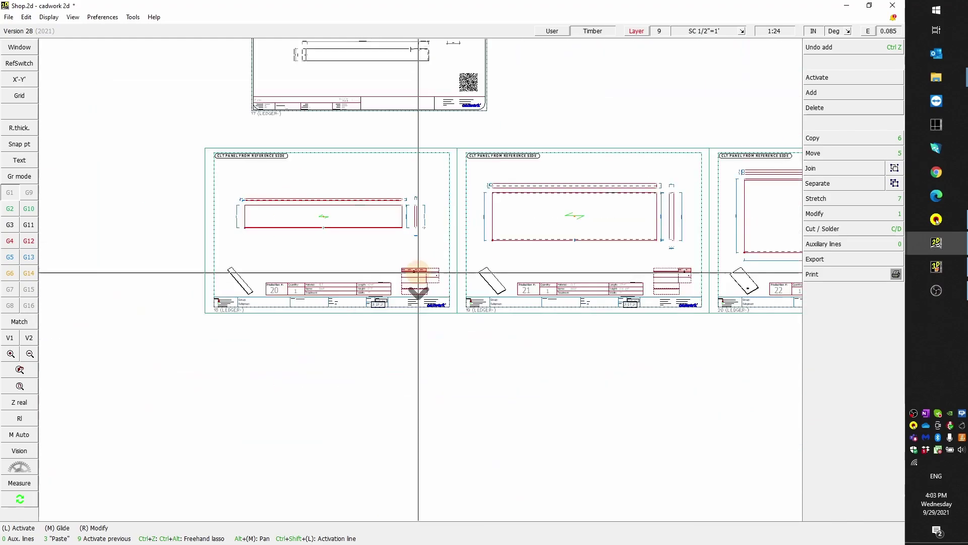
Step: Examine the production 21 panel's shop drawing, including its key plan, grain direction and hip angle label, and compare it with the neighbouring panel sheets
scroll(612, 273, "up", 5)
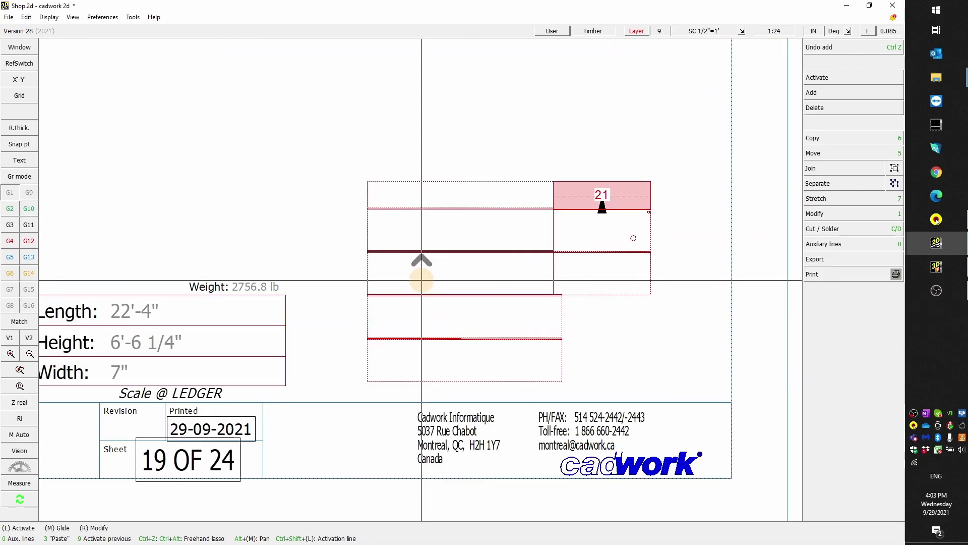
scroll(403, 282, "down", 3)
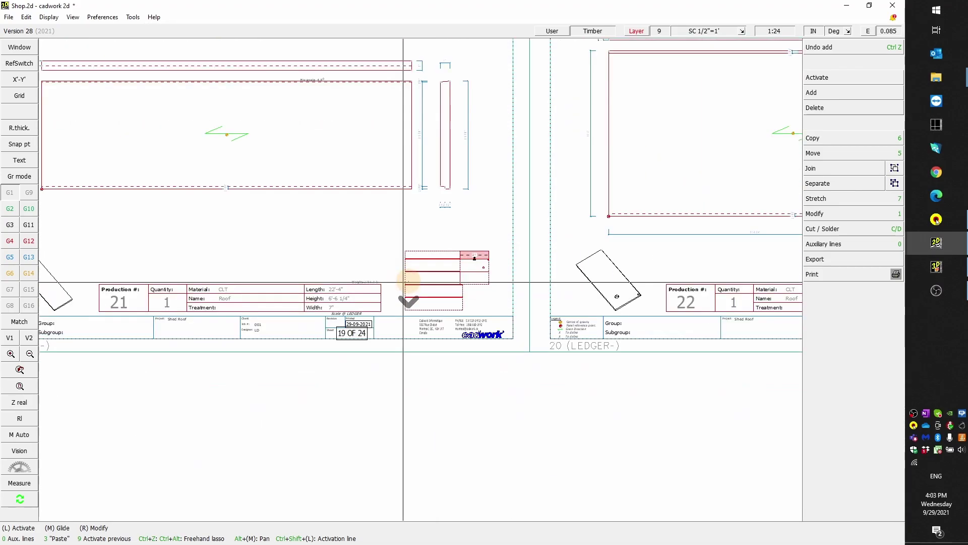
scroll(403, 282, "down", 3)
scroll(421, 280, "up", 5)
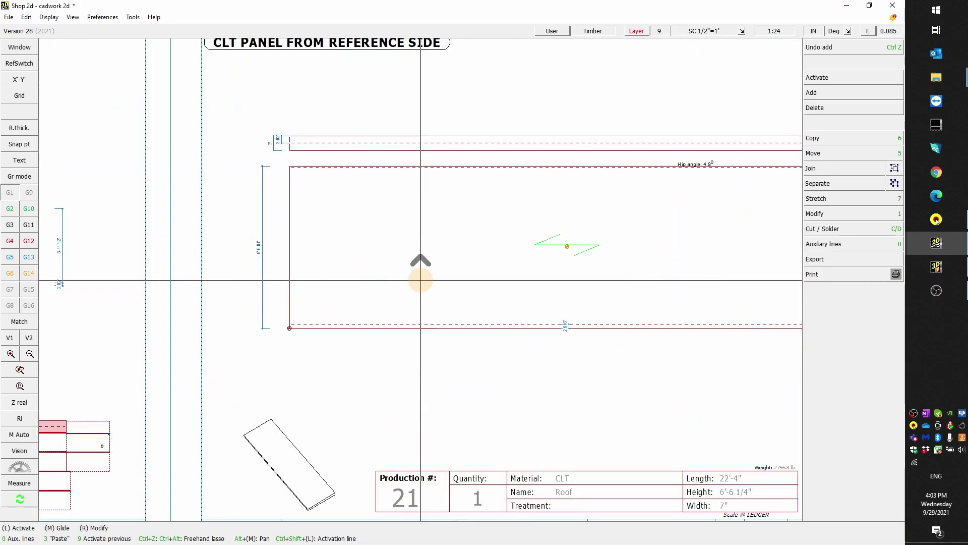
scroll(540, 242, "down", 2)
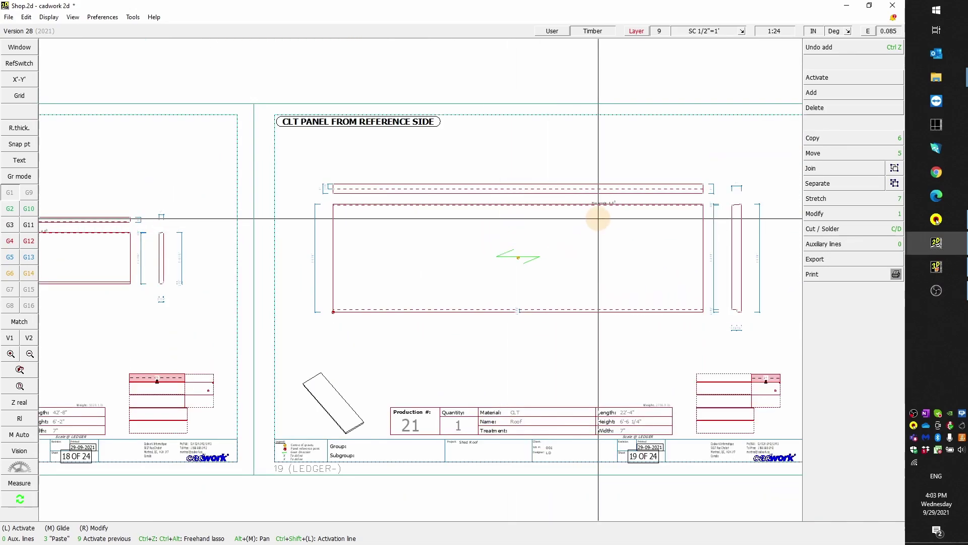
scroll(598, 219, "up", 2)
scroll(421, 280, "up", 2)
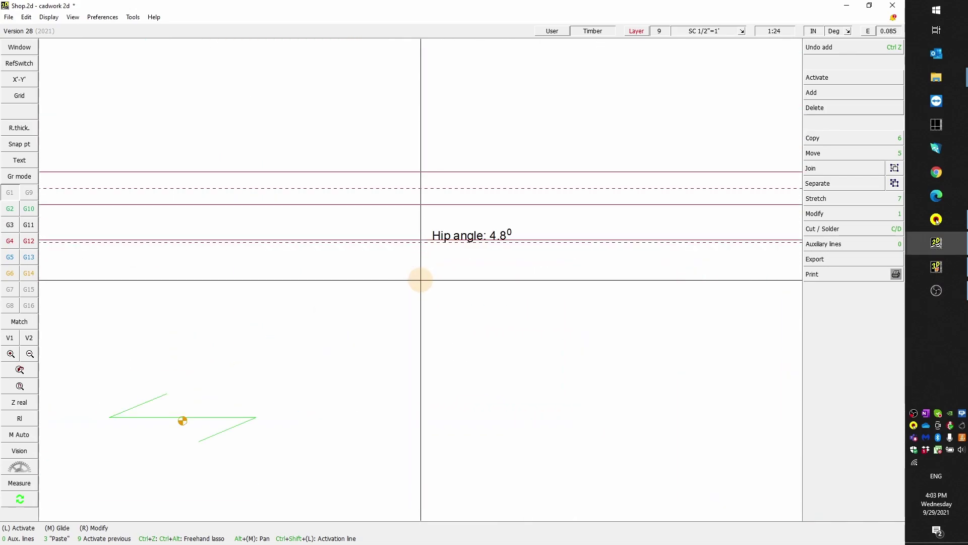
scroll(421, 280, "down", 5)
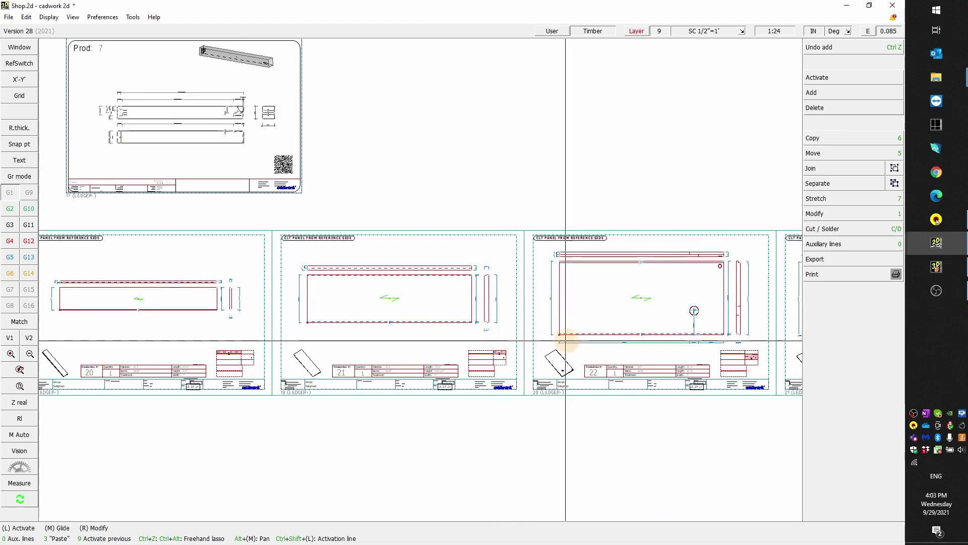
scroll(477, 346, "down", 2)
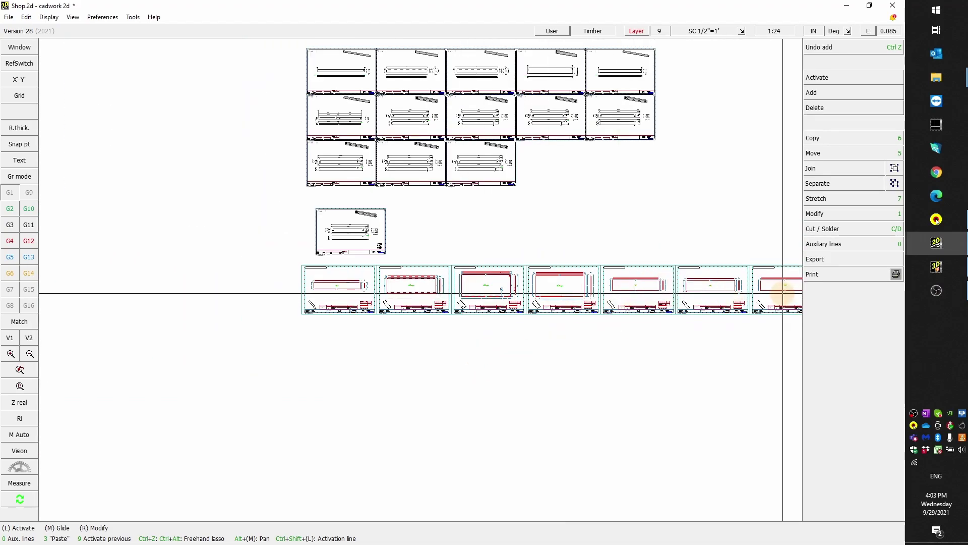
Step: Switch to the Shed roof model in cadwork 3D, show all the shed's elements again and deactivate the roof panels
left_click(936, 268)
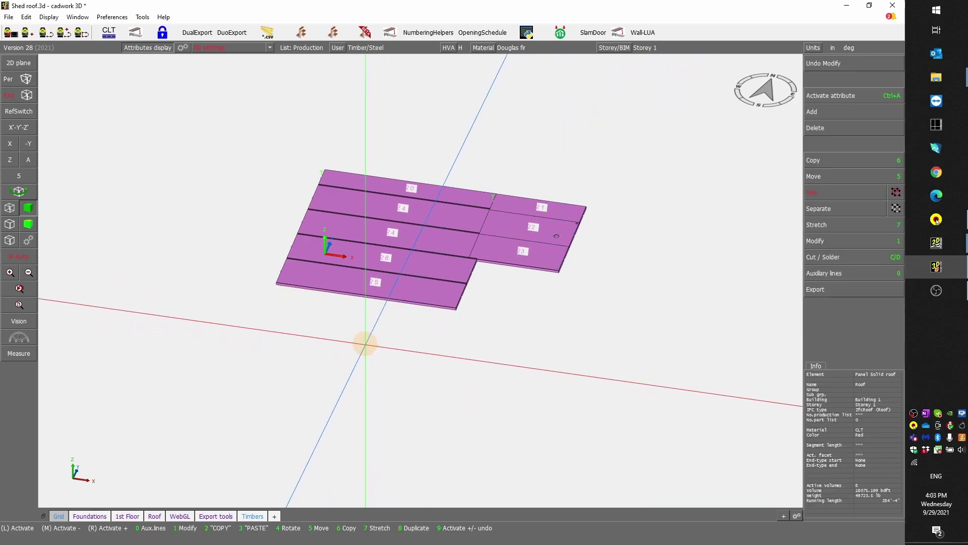
key("j")
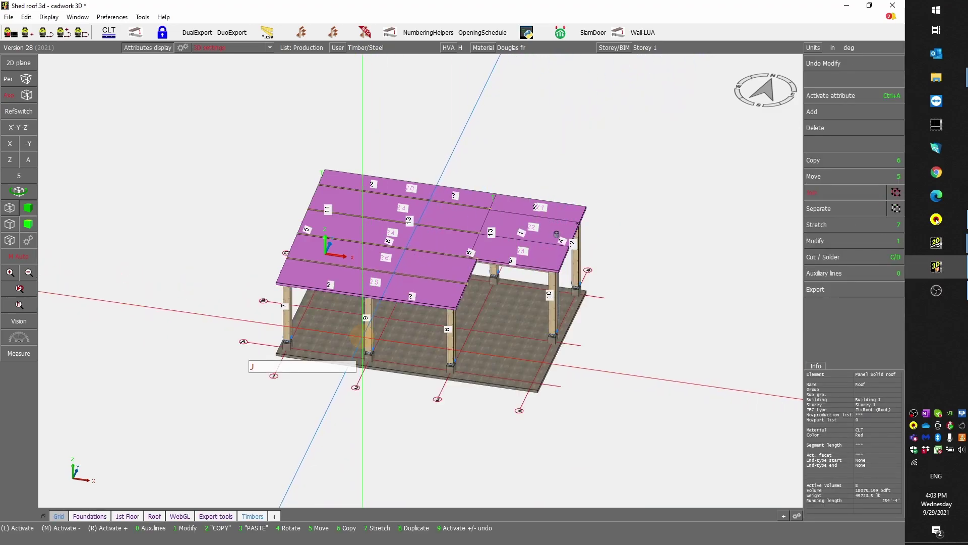
left_click(408, 411)
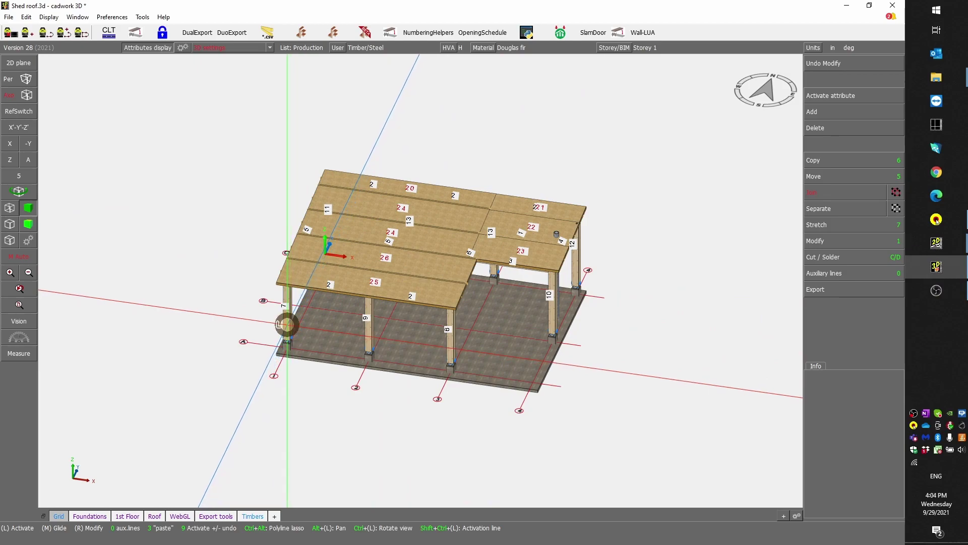
Step: Activate every element with the same material as the front corner post, isolate the timber frame and turn off its attributes display
left_click(286, 325)
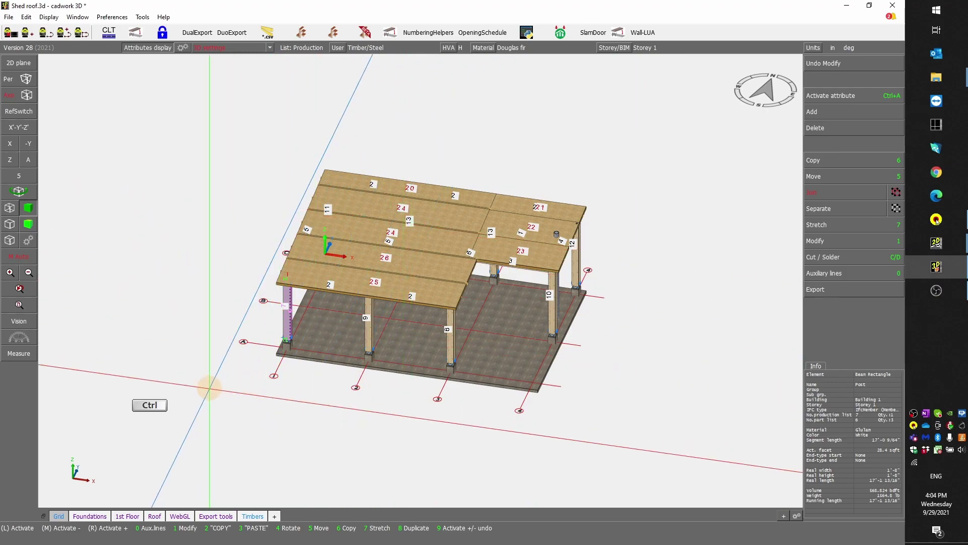
key("ctrl+a")
key("m")
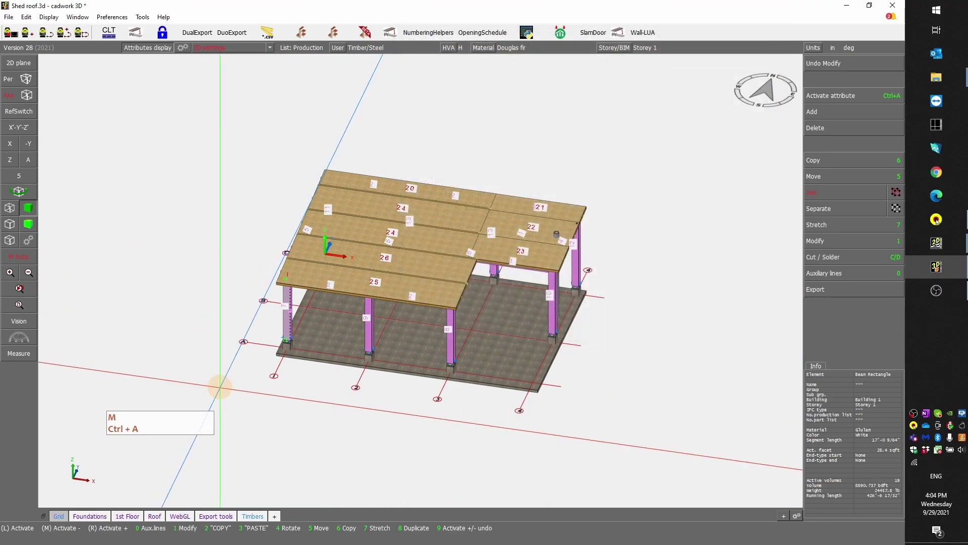
key("KP_Divide")
left_click_drag(213, 385, 428, 275, "ctrl")
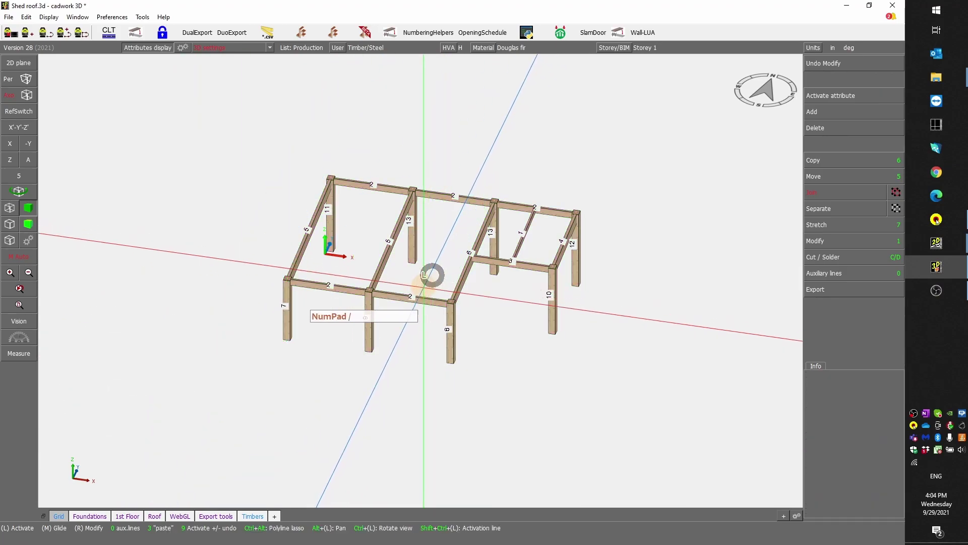
left_click(156, 49)
scroll(421, 280, "up", 2)
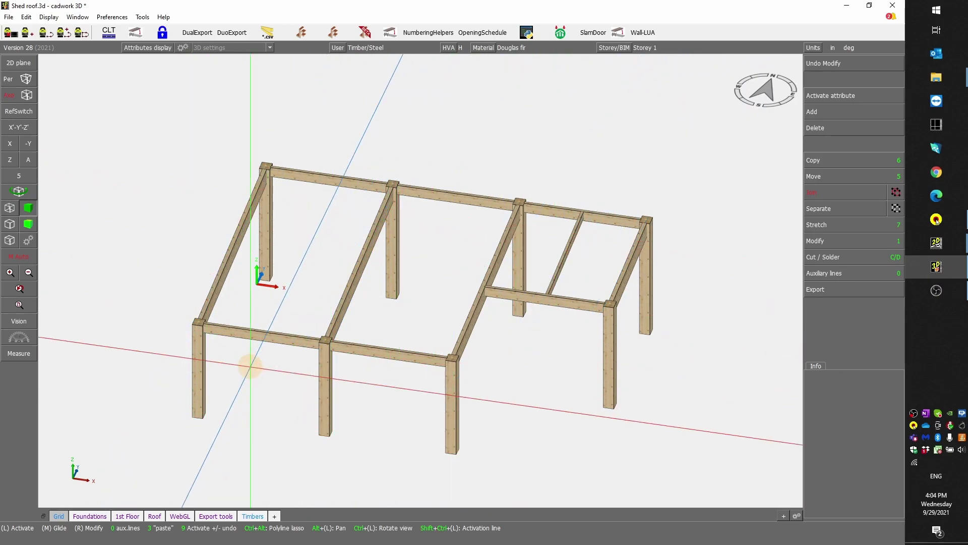
Step: Start manual positioning for the assembly list, replacing the current assembly numbers, with starting number 1 and increment 1
left_click(822, 289)
left_click(821, 195)
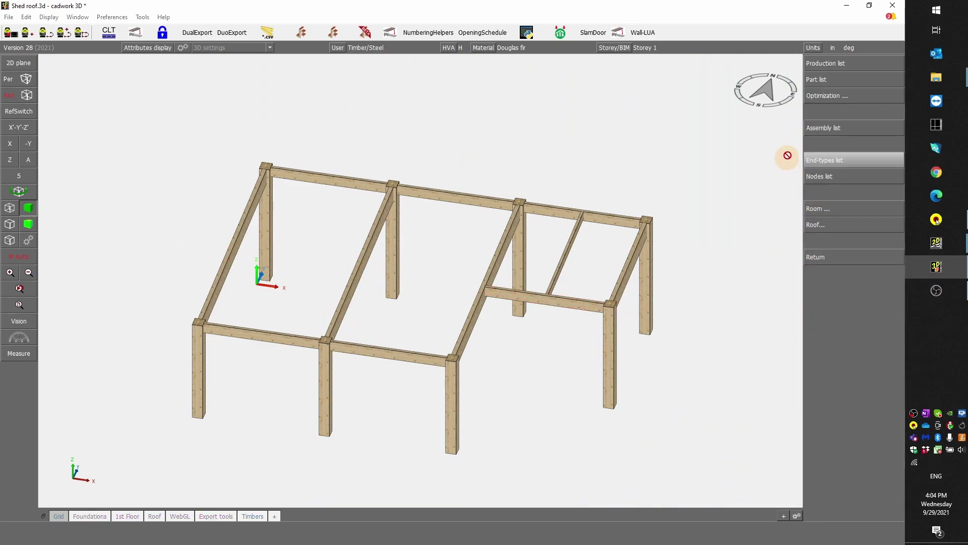
left_click(843, 129)
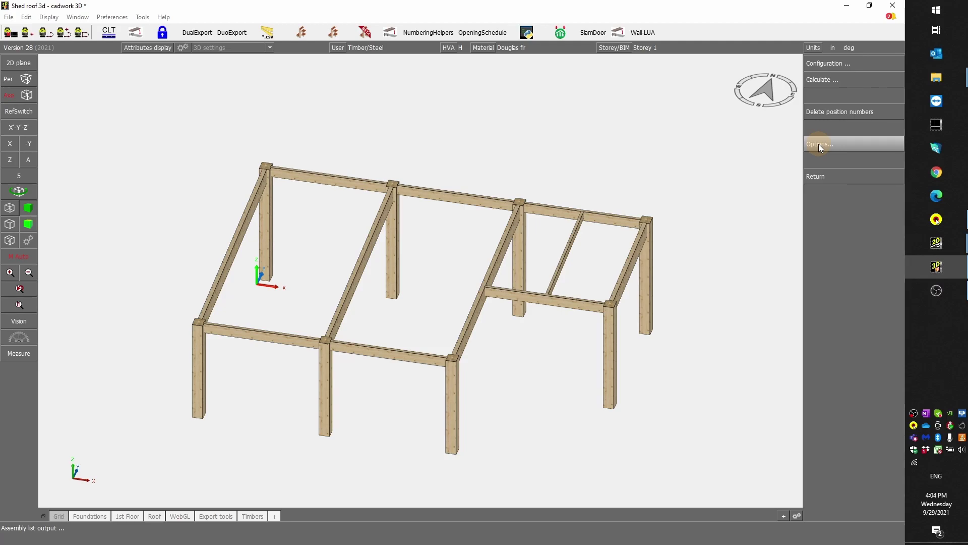
left_click(837, 146)
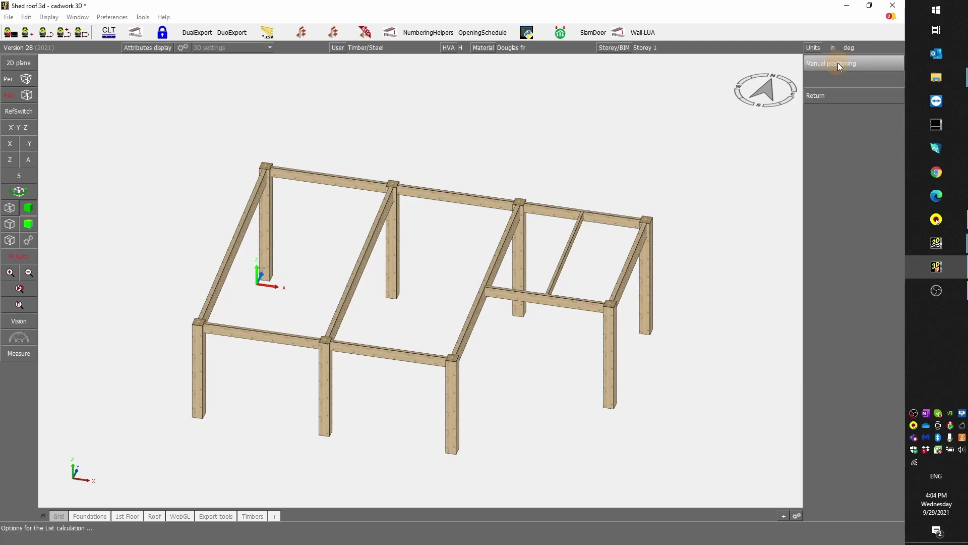
left_click(838, 64)
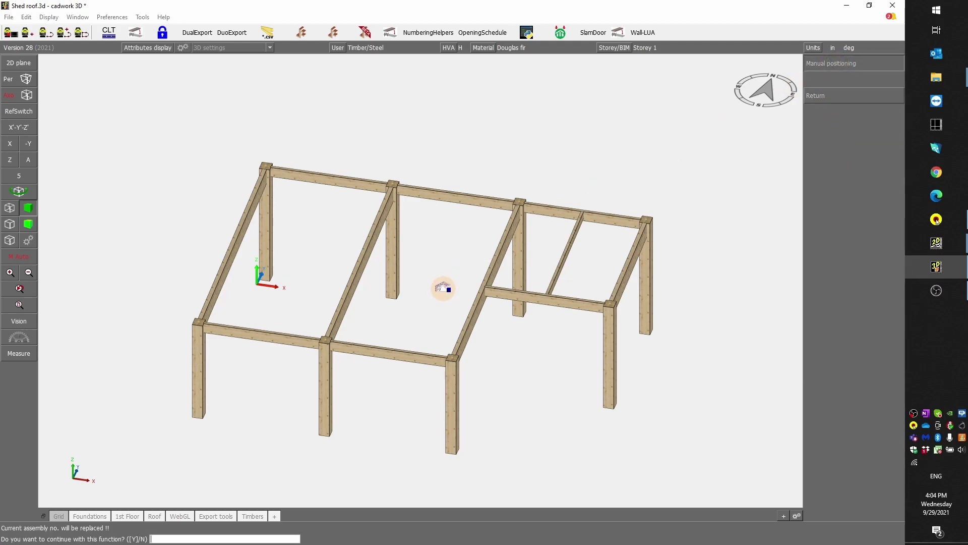
key("Return")
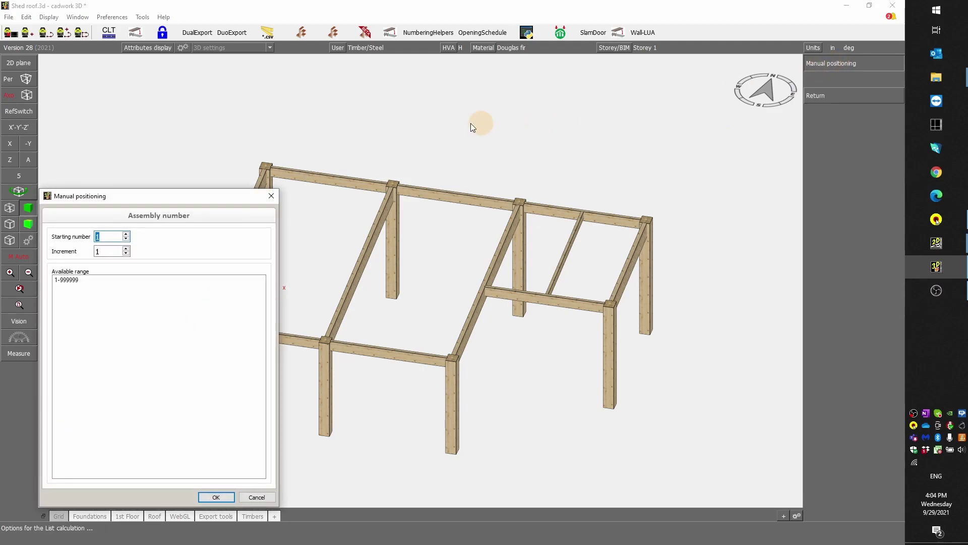
left_click_drag(127, 198, 619, 93)
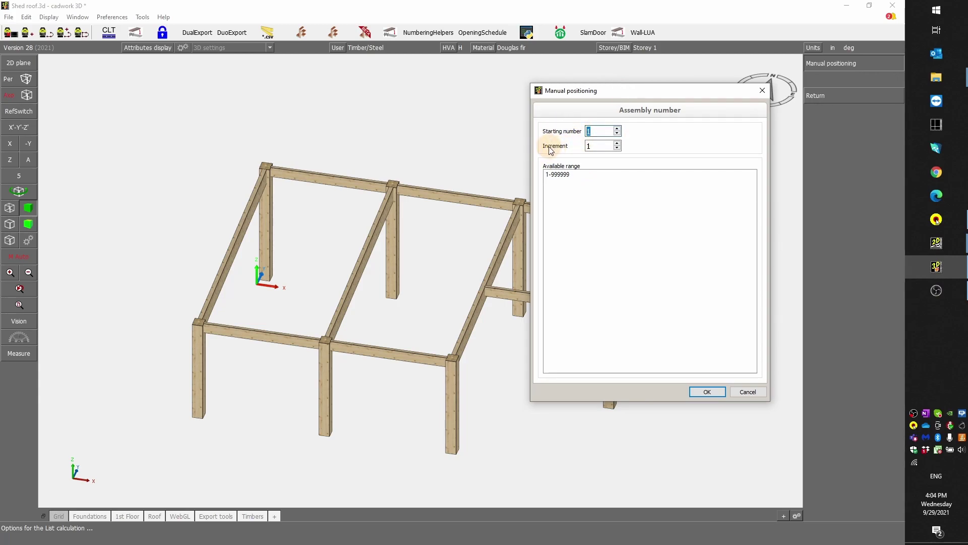
left_click(708, 393)
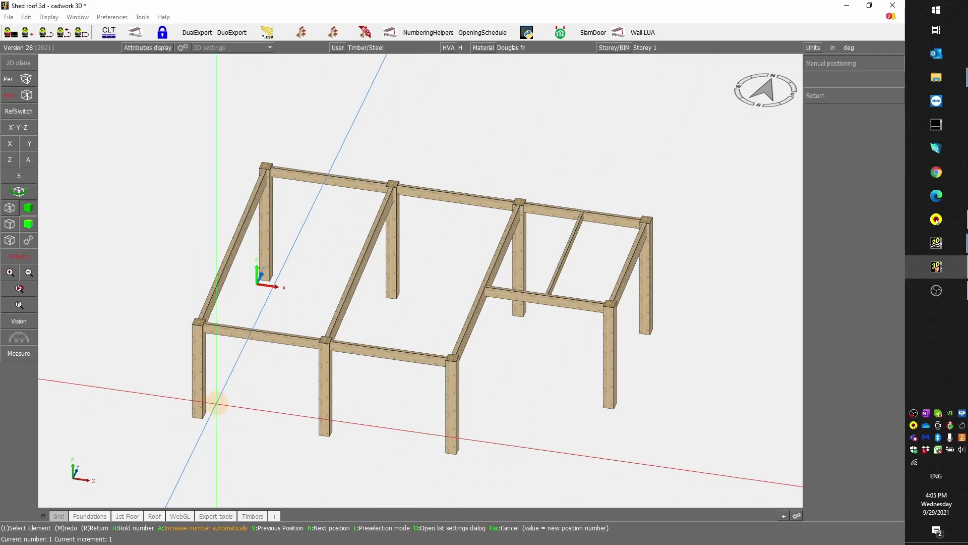
Step: Number the front corner post 1, the rear corner post behind it 2 and the sloping beam joining them 3
left_click(196, 381)
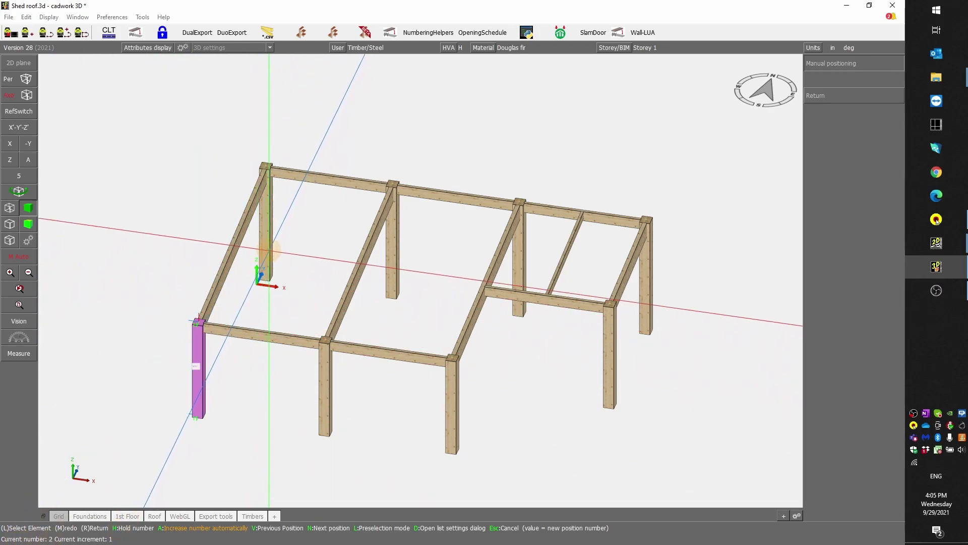
left_click(269, 242)
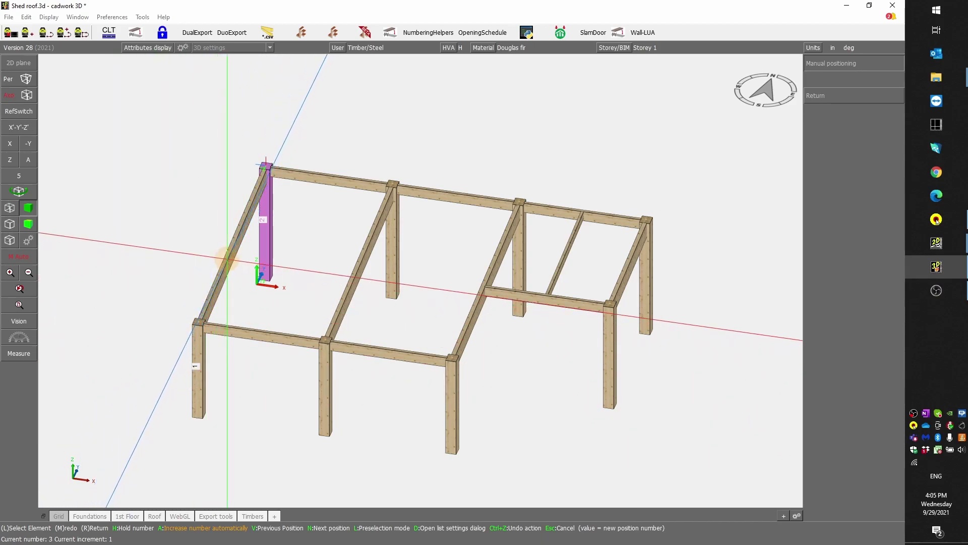
left_click(228, 259)
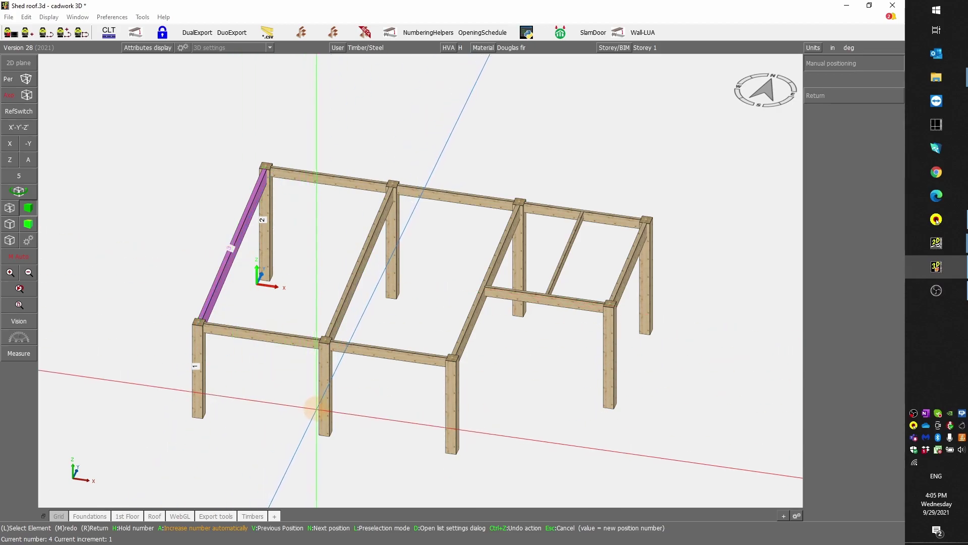
Step: Number the second frame's front post, rear post and sloping beam 4 to 6, and the first bay's front and rear beams 7 and 8
left_click(320, 403)
left_click(393, 260)
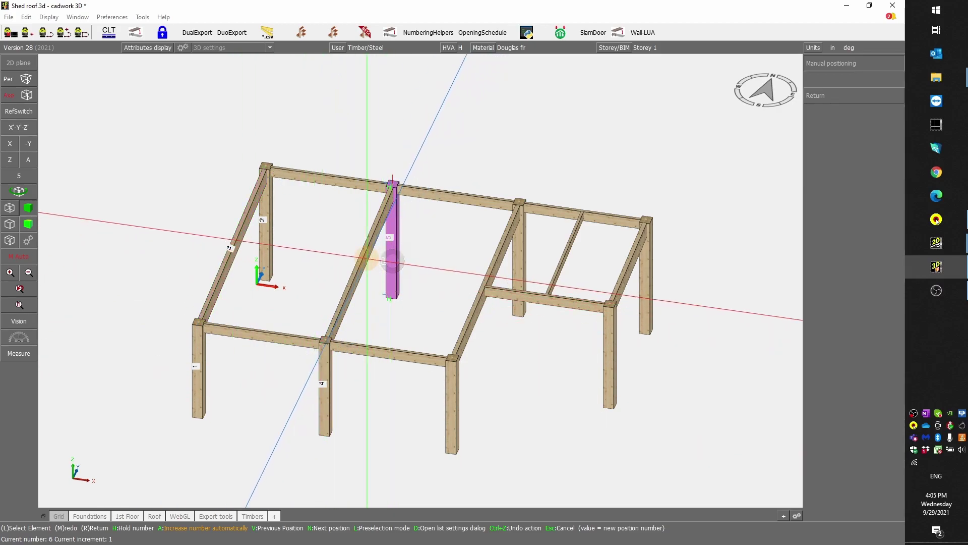
left_click(366, 260)
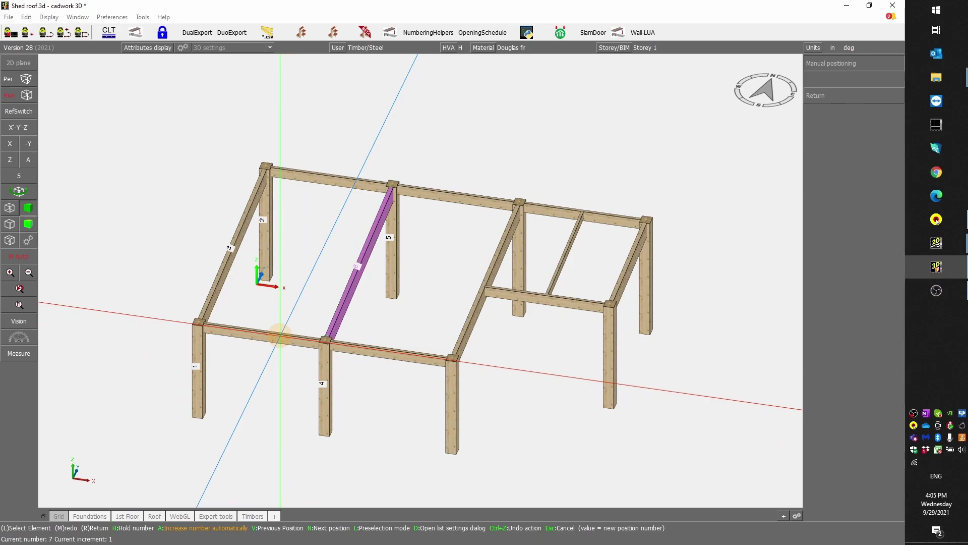
left_click(280, 334)
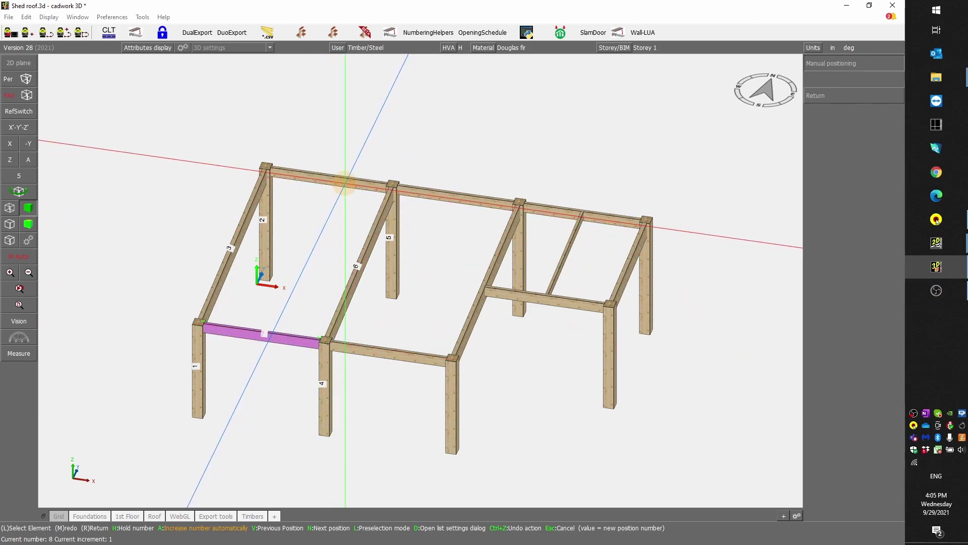
left_click(346, 181)
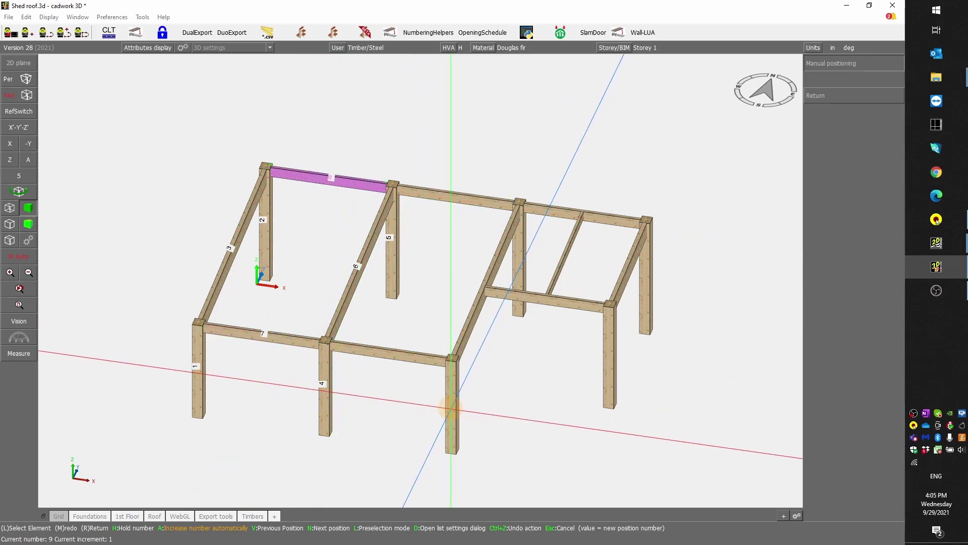
Step: Number the third frame's front post, rear post and sloping beam 9 to 11, and the second bay's front and rear beams 12 and 13
left_click(451, 406)
left_click(515, 261)
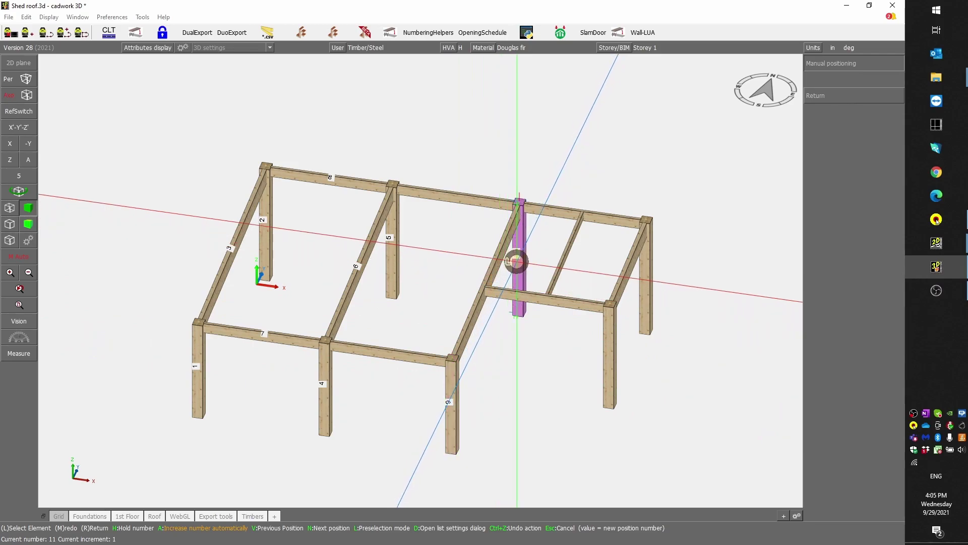
left_click(495, 259)
left_click(402, 355)
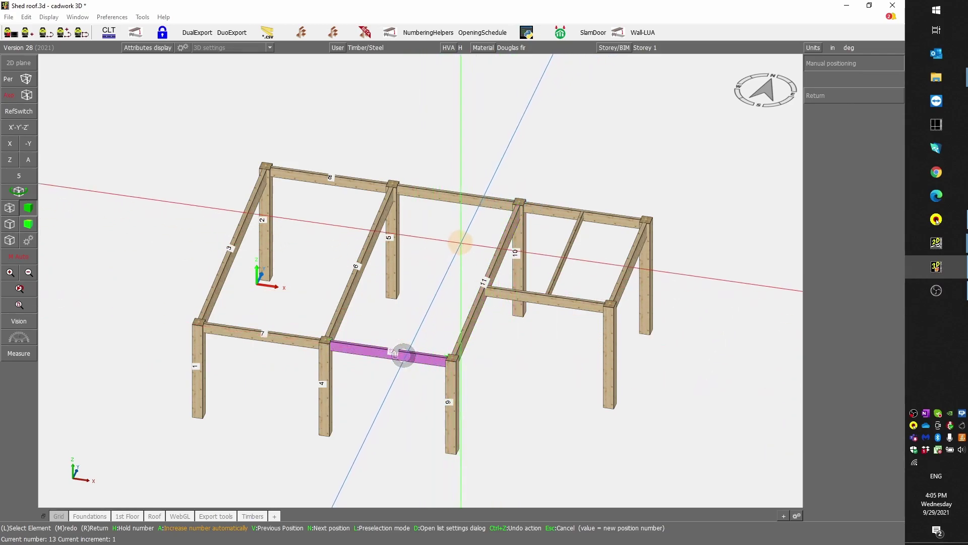
left_click(468, 198)
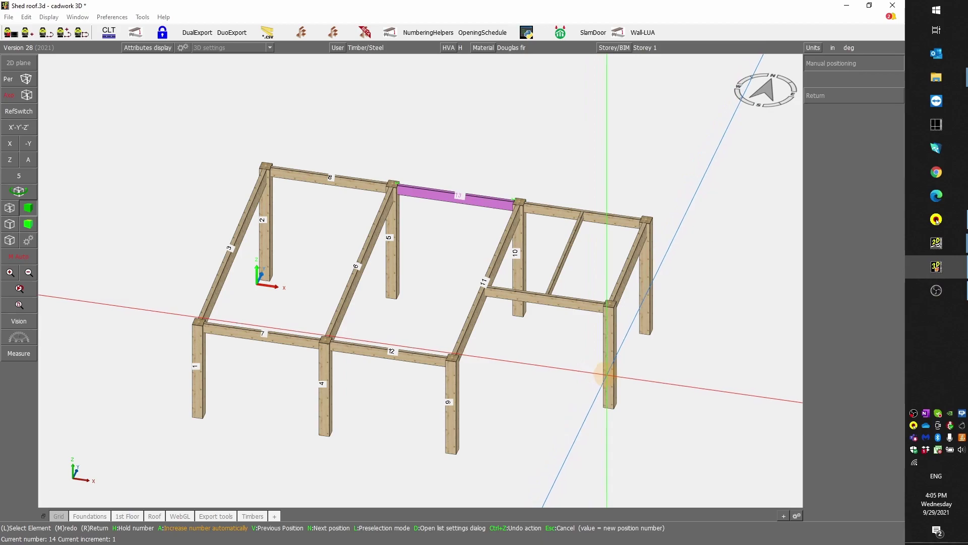
Step: Number the end frame's posts and sloping beam 14 to 16 and the last bay's front, rear and intermediate beams 17 to 19, finishing the numbering
left_click(605, 371)
left_click(642, 309)
left_click(625, 271)
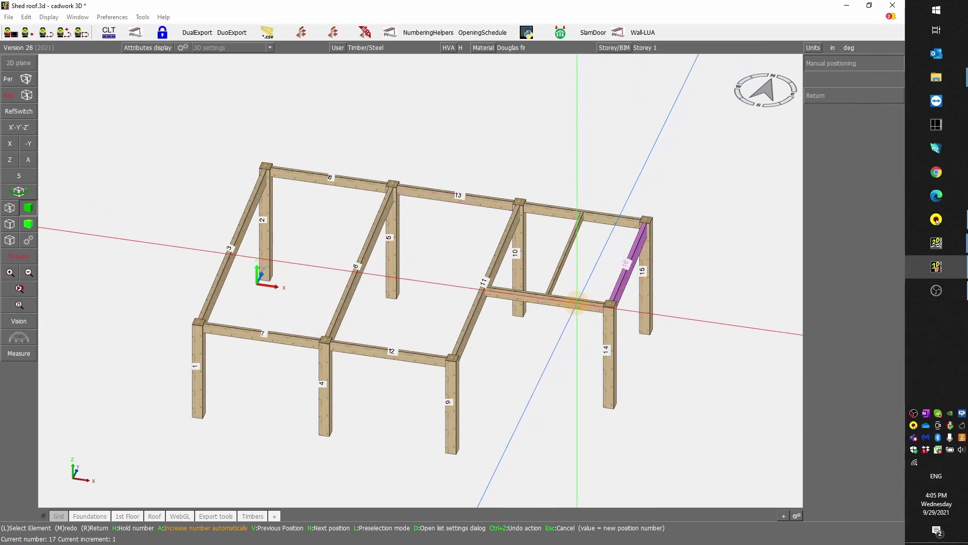
left_click(576, 303)
left_click(567, 236)
left_click(568, 236)
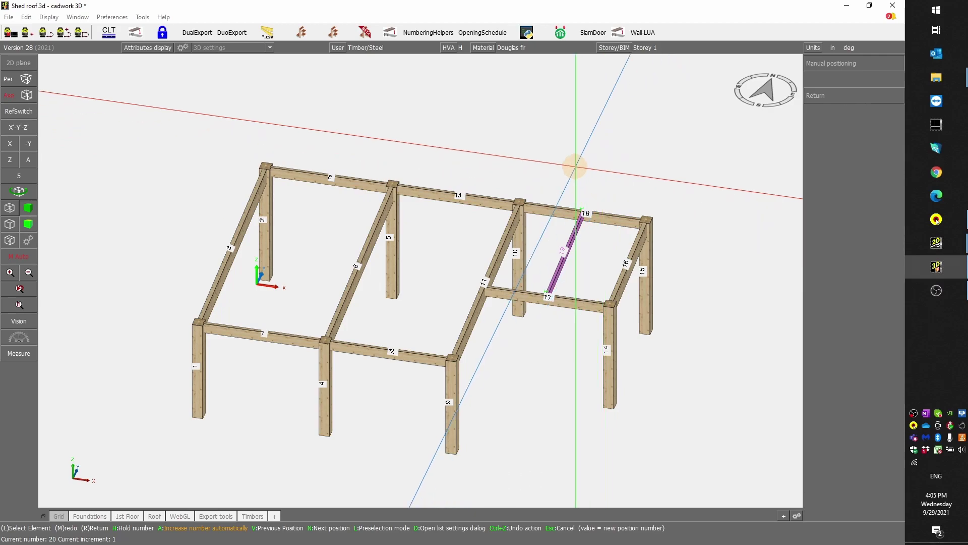
right_click(575, 167)
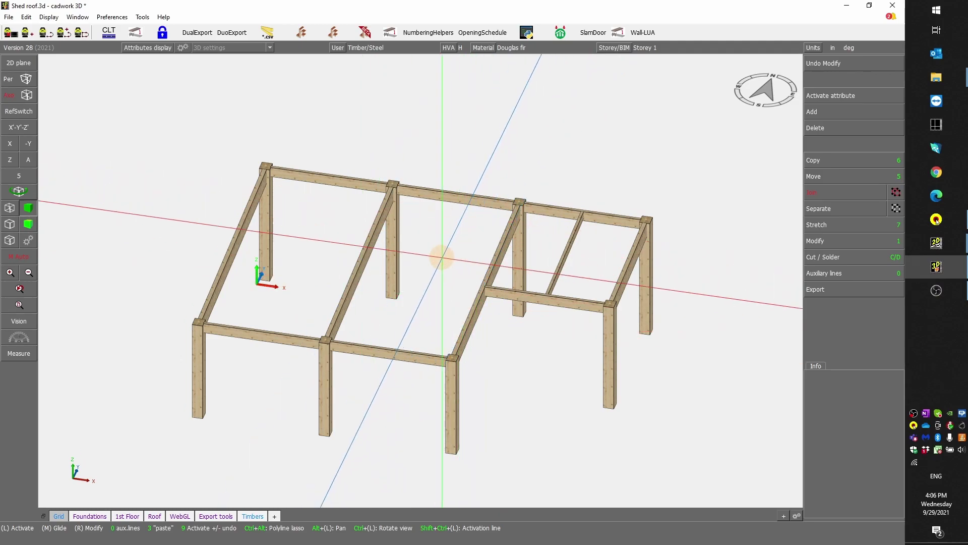
Step: Show all the shed's elements again, activate every element with the front roof panel's material and isolate the roof panels
left_click(426, 272)
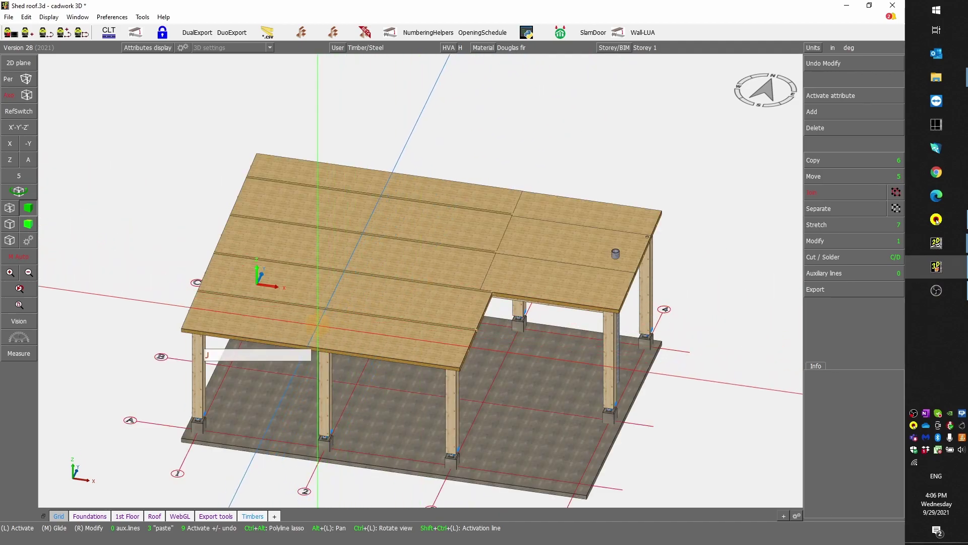
left_click(304, 329)
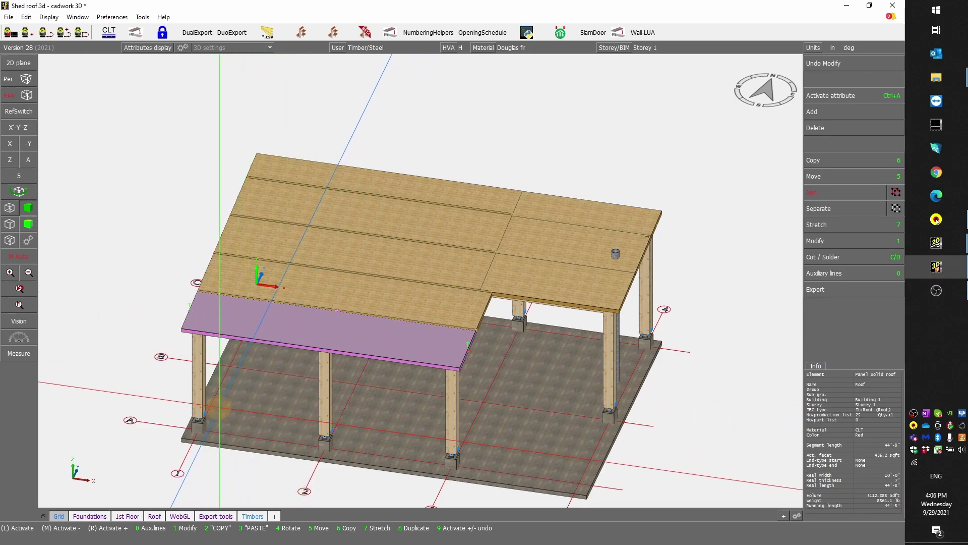
key("ctrl+a")
key("m")
key("a")
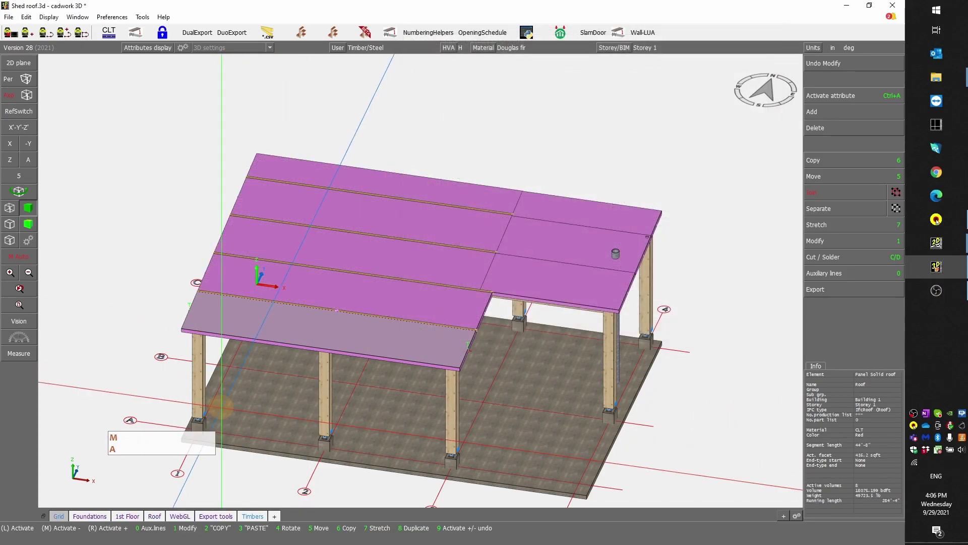
key("KP_Divide")
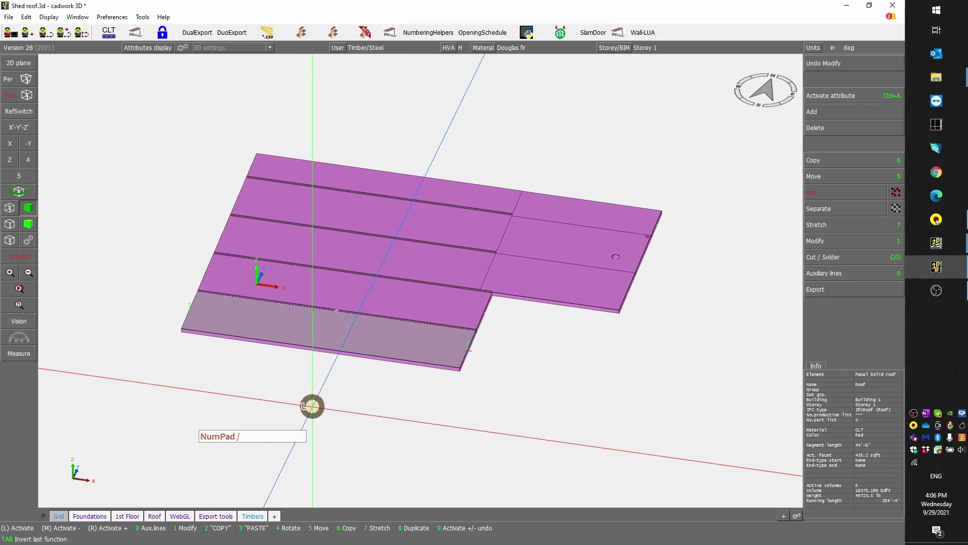
Step: Start manual positioning for the roof panels' assembly list, replacing current assembly numbers, with starting number 20 and increment 1
left_click(831, 289)
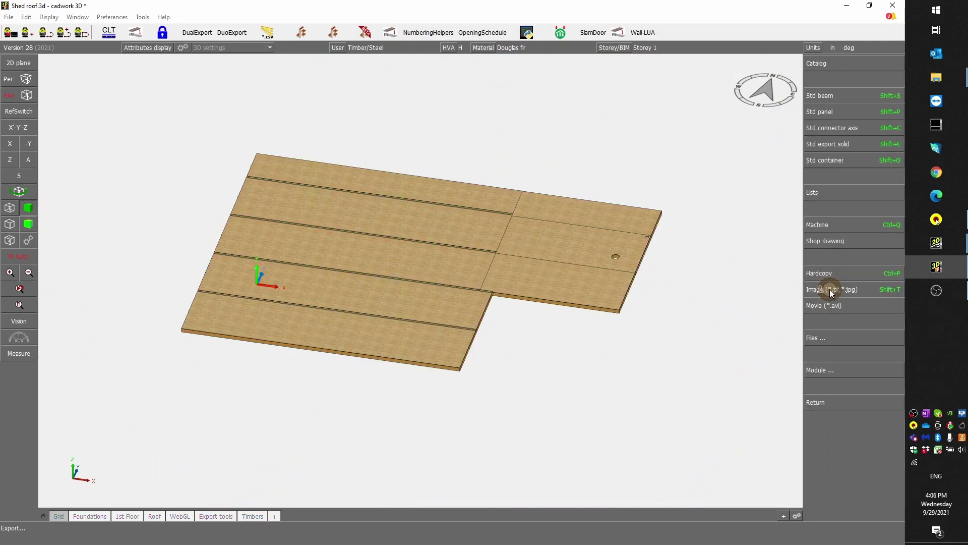
left_click(837, 191)
left_click(839, 129)
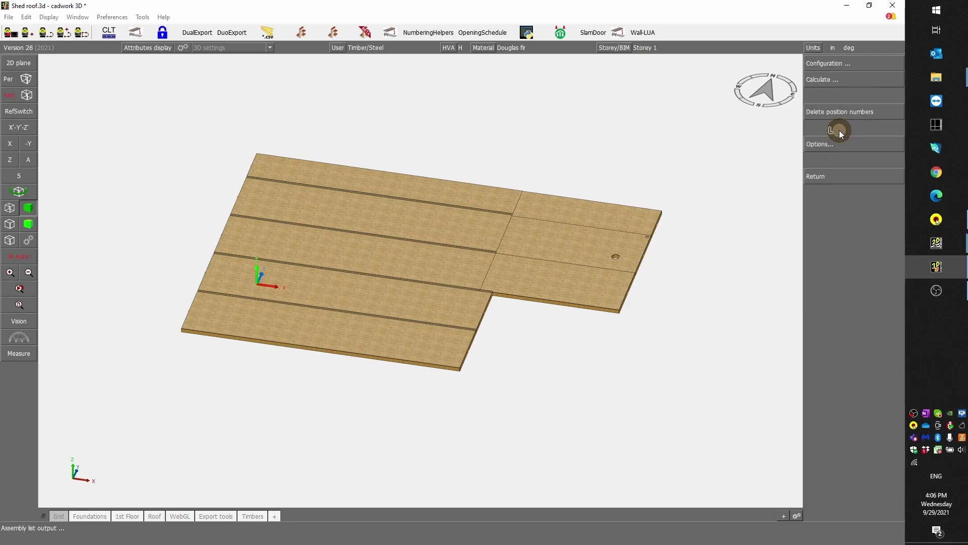
left_click(832, 146)
left_click(829, 63)
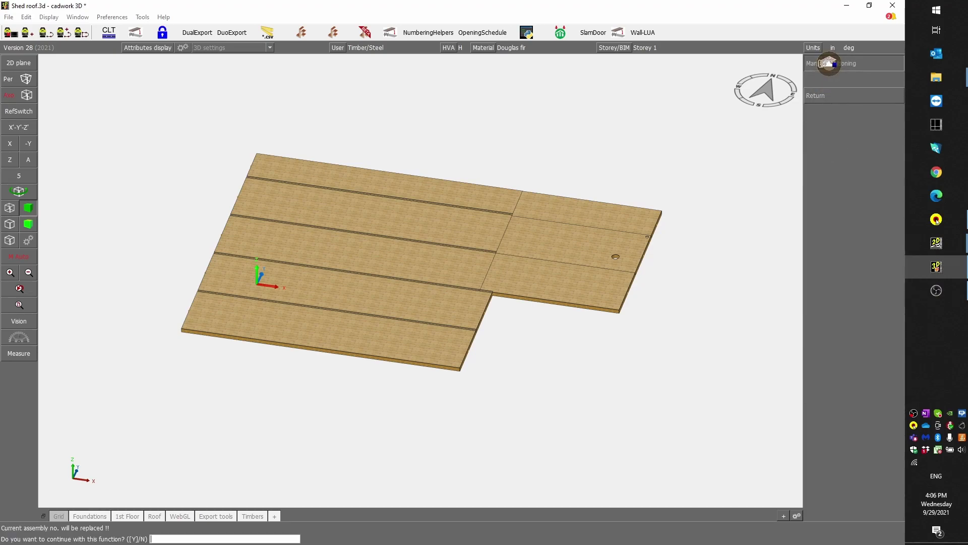
key("Return")
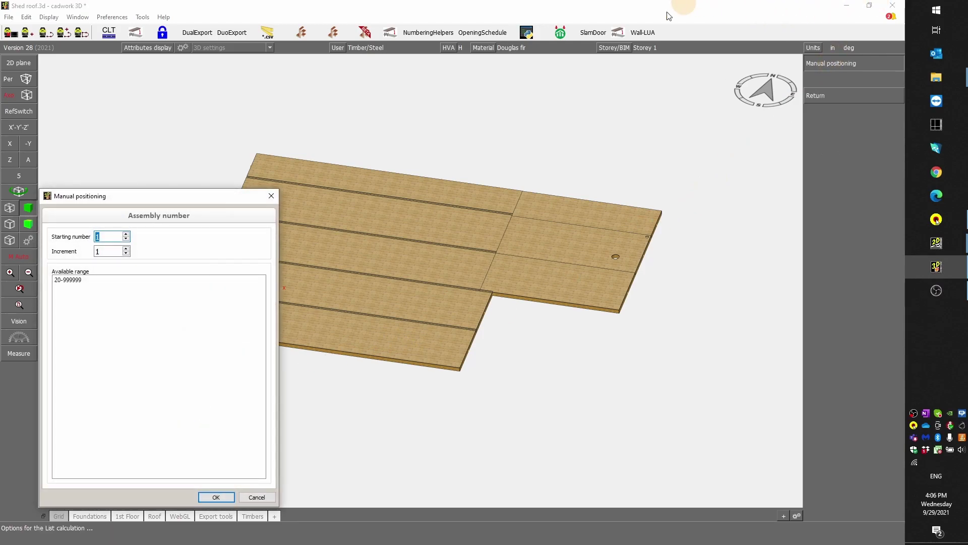
left_click_drag(153, 198, 772, 118)
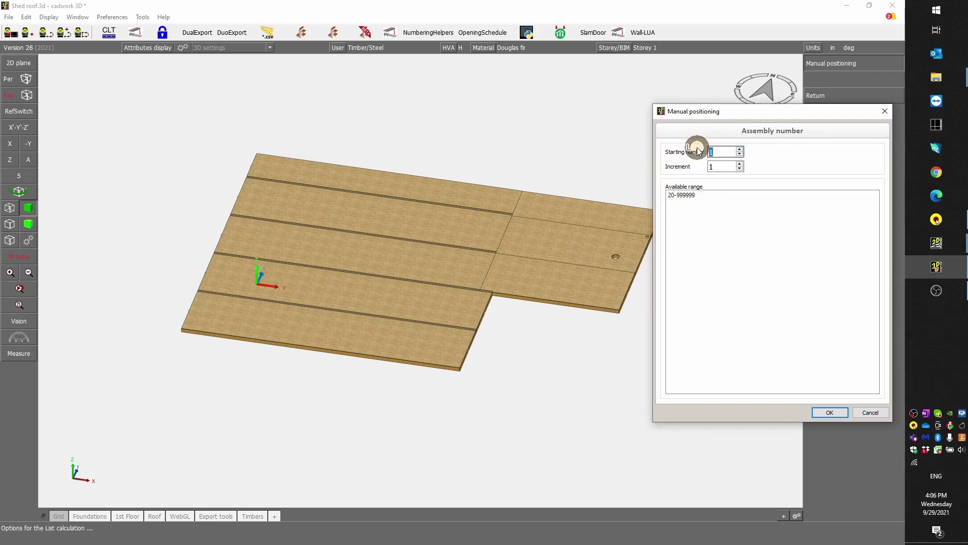
type("20")
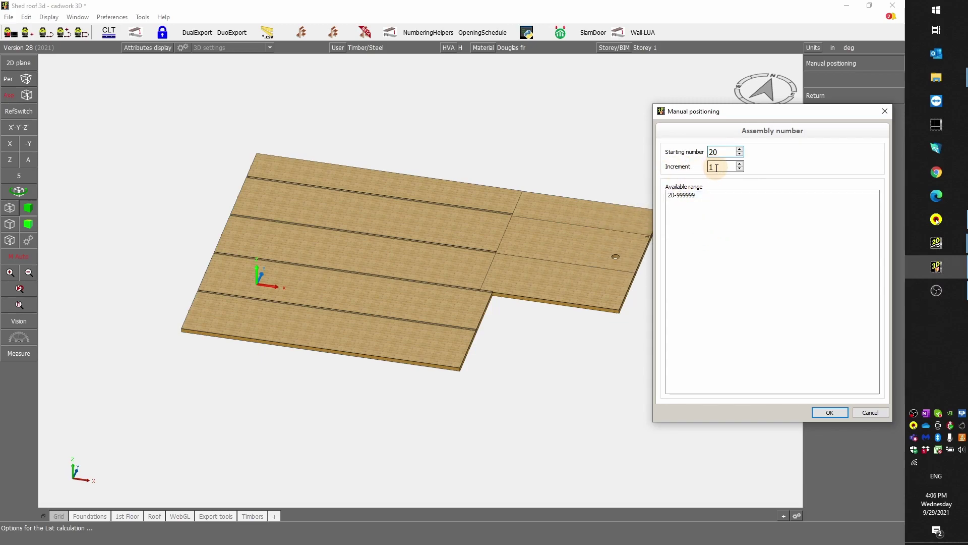
left_click(835, 415)
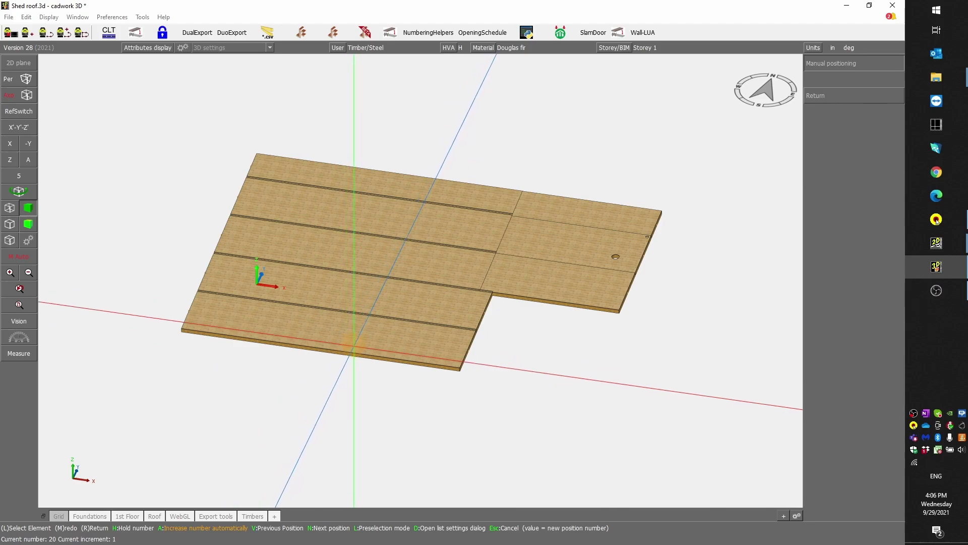
Step: Number the five long roof panels 20 to 24 and the three short ones 25 to 27, from front to rear, using activation lines
left_click_drag(277, 423, 409, 130, "ctrl+shift")
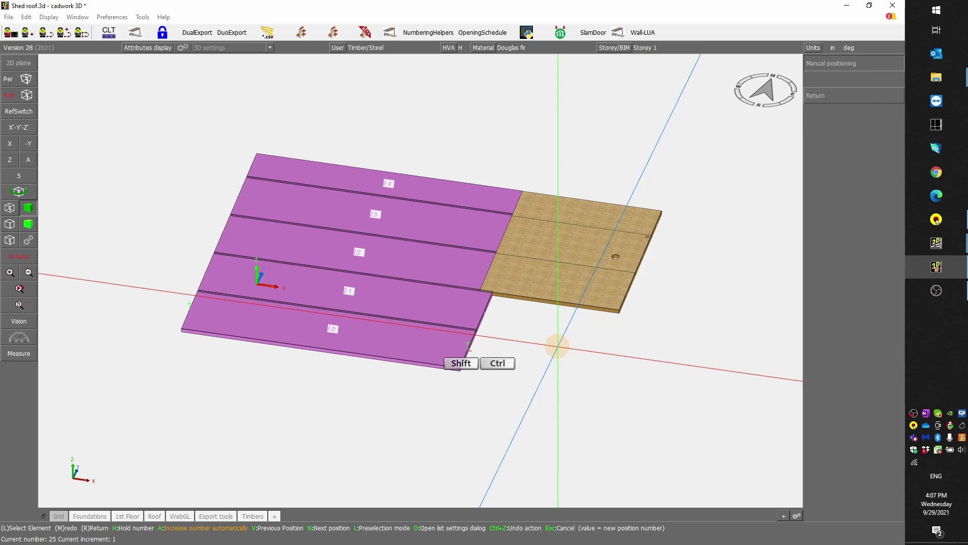
left_click_drag(549, 349, 611, 172, "ctrl+shift")
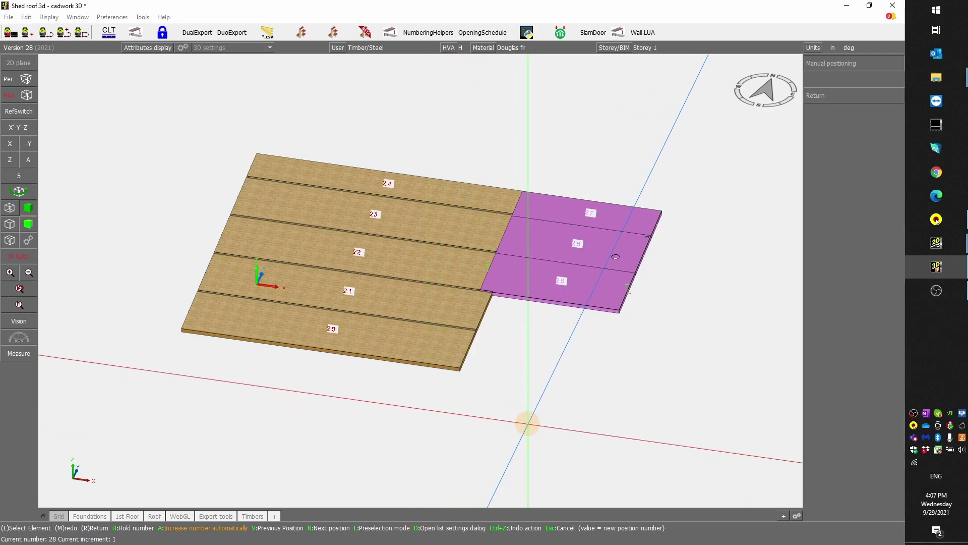
Step: Check the starting number, increment and available range in the manual positioning settings without changing them
key("d")
left_click_drag(182, 197, 376, 151)
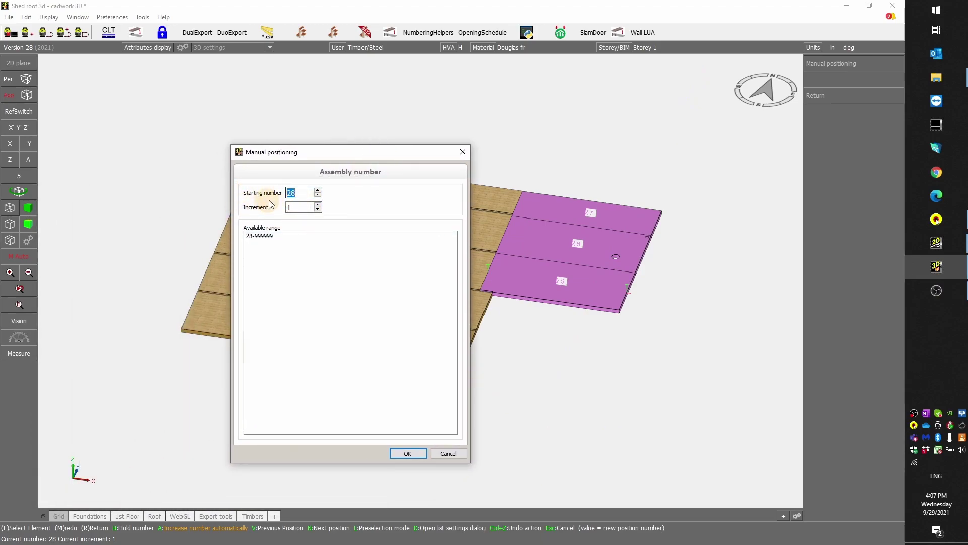
left_click(452, 454)
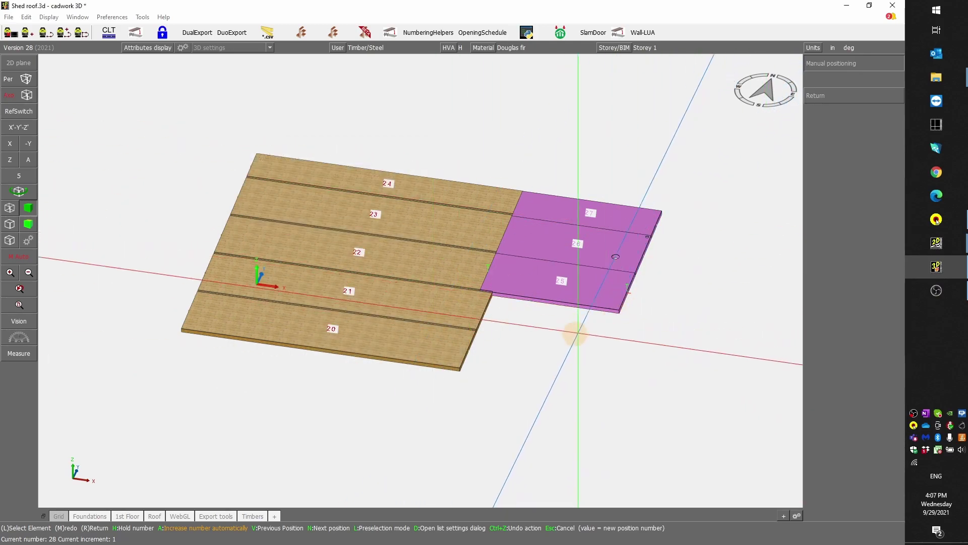
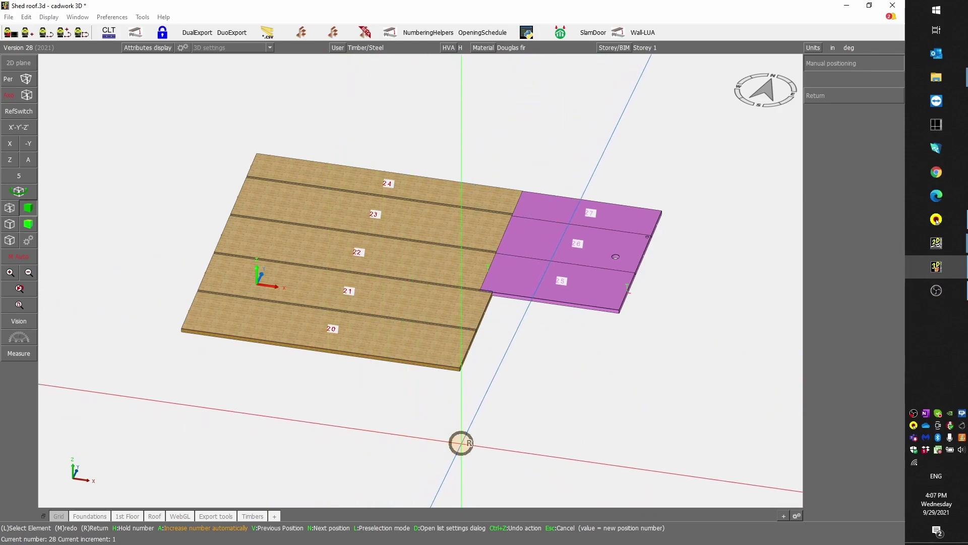
Step: End the panel numbering with all the shed's elements shown again, and open the general display filter
right_click(461, 443)
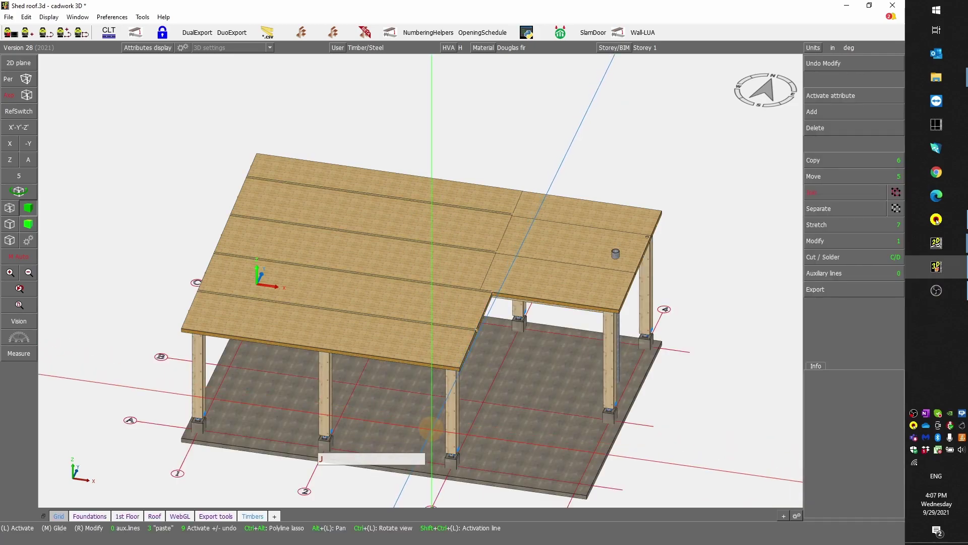
left_click_drag(404, 272, 419, 280, "ctrl")
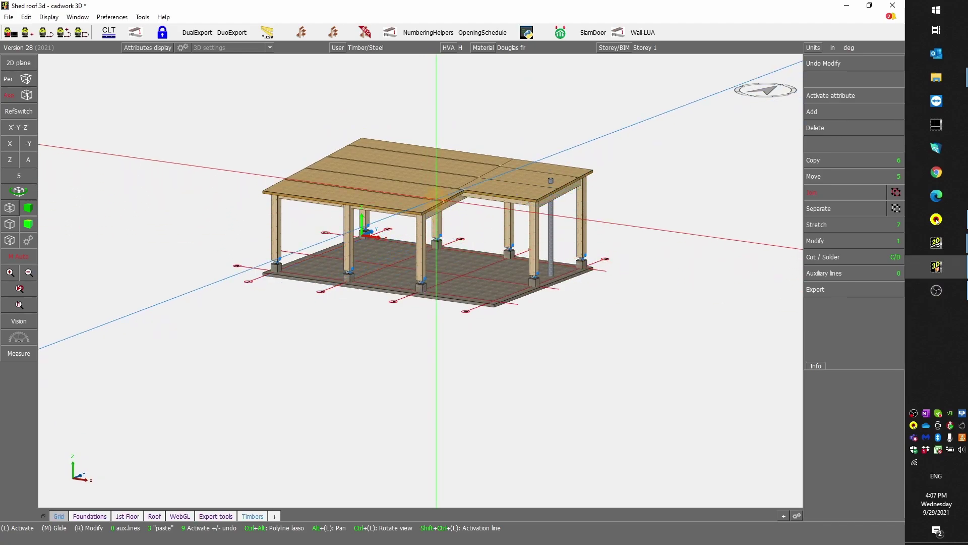
scroll(431, 240, "up", 2)
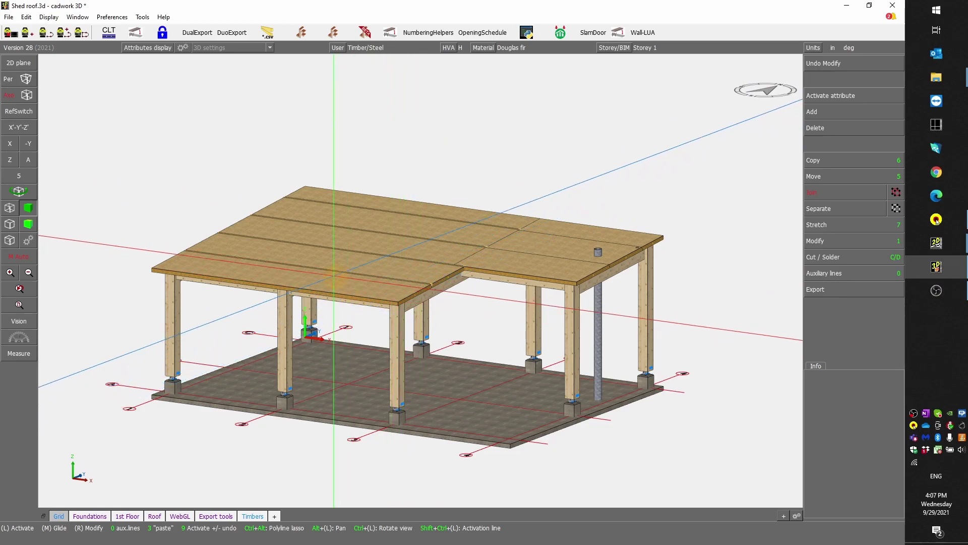
left_click(76, 18)
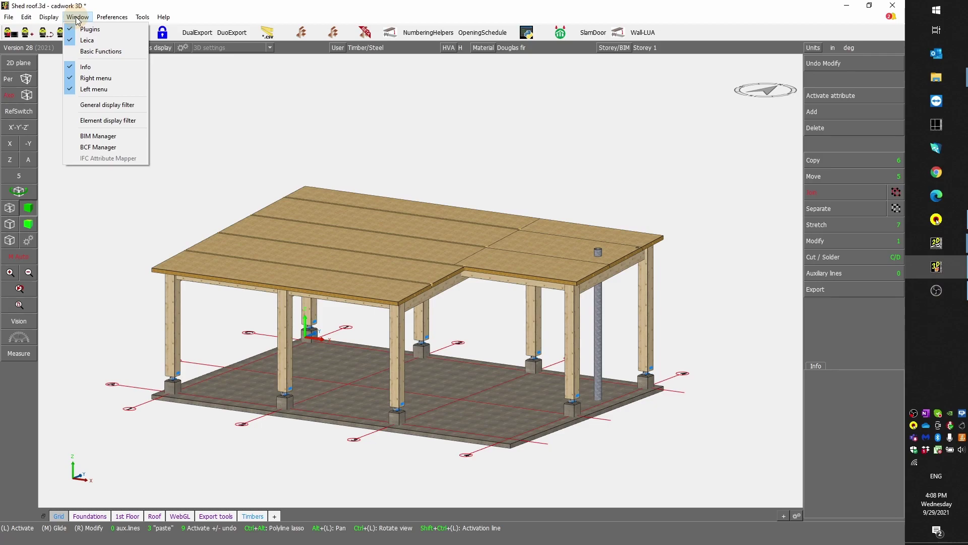
left_click(95, 104)
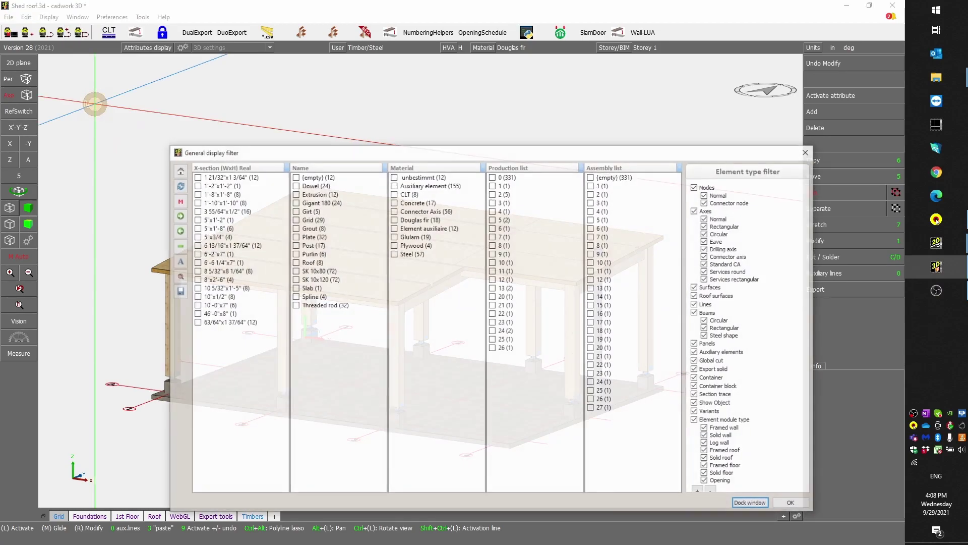
left_click_drag(514, 153, 429, 107)
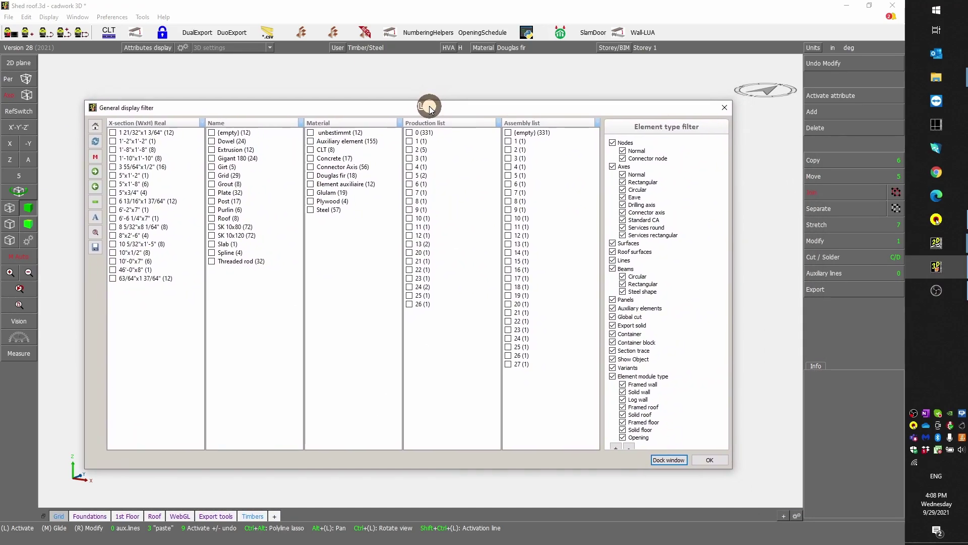
Step: Move the display filter window off the model and activate the elements made of CLT and Plywood
left_click_drag(247, 107, 332, 109)
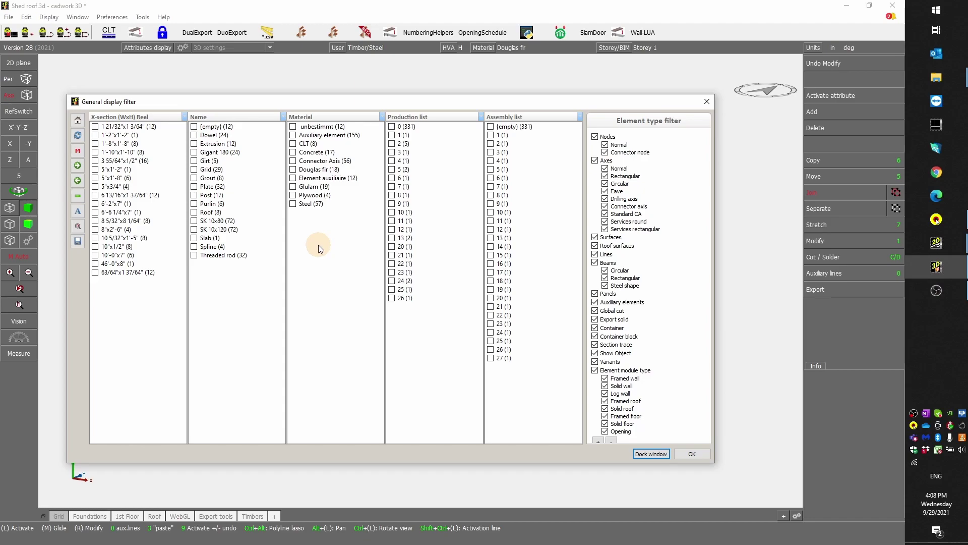
left_click_drag(446, 105, 833, 135)
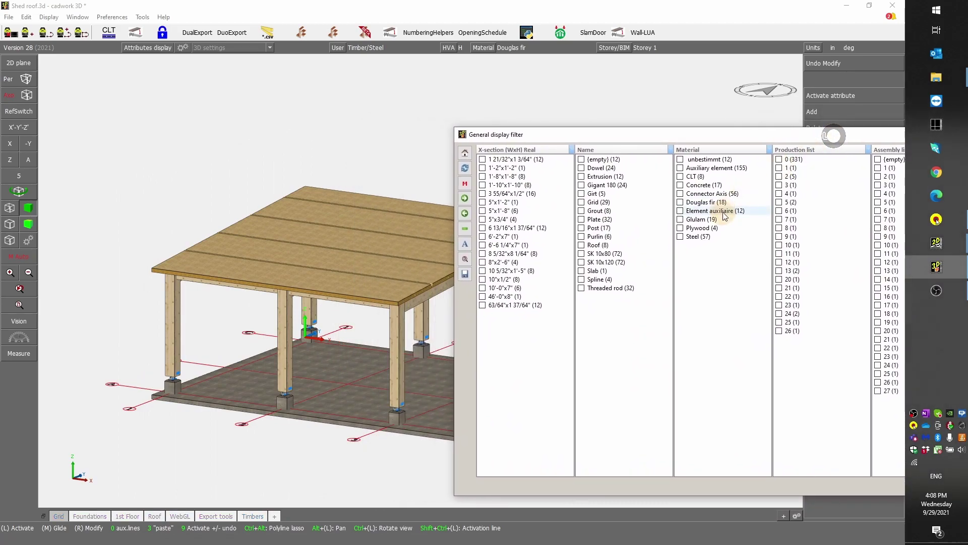
left_click(680, 177)
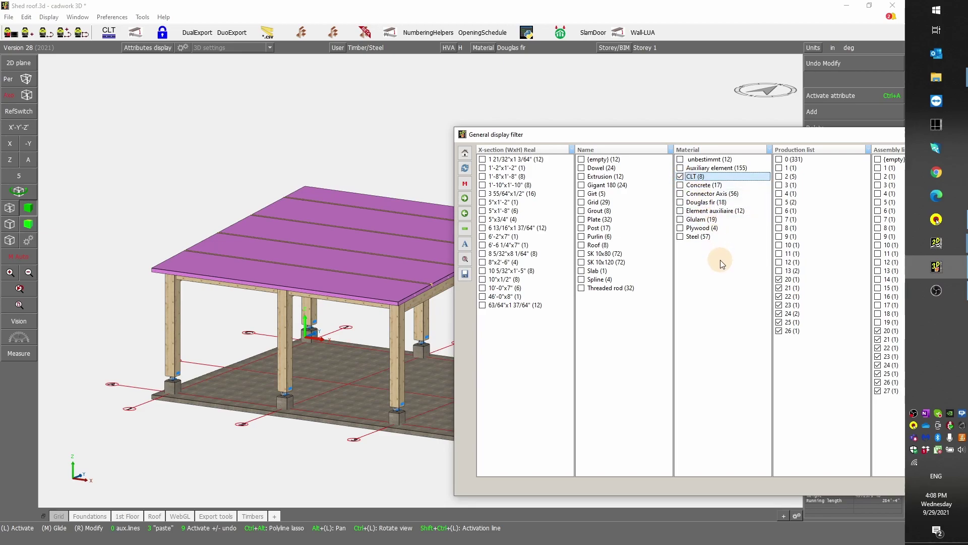
key("ctrl")
left_click(682, 229, "ctrl")
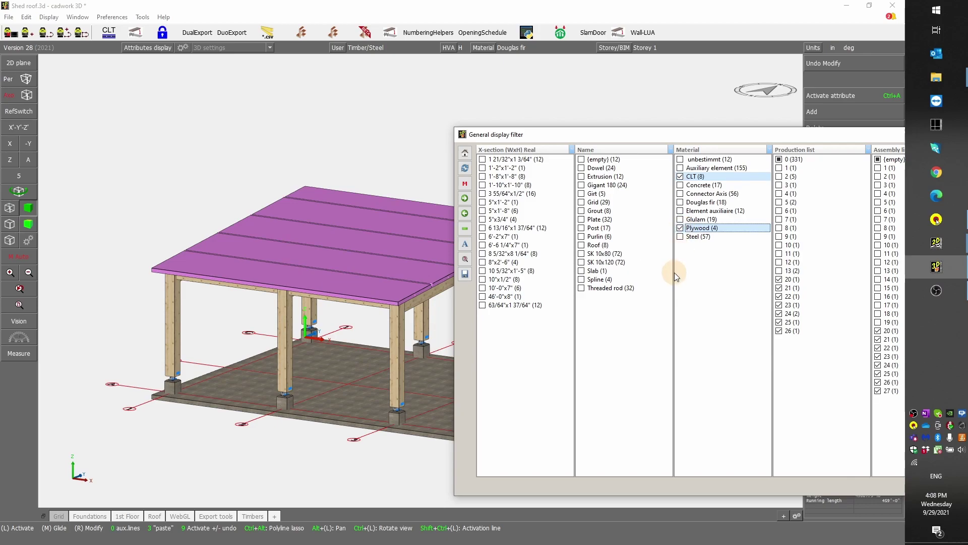
Step: Isolate and activate the elements with the materials Auxiliary element and Element auxiliaire
left_click(686, 168)
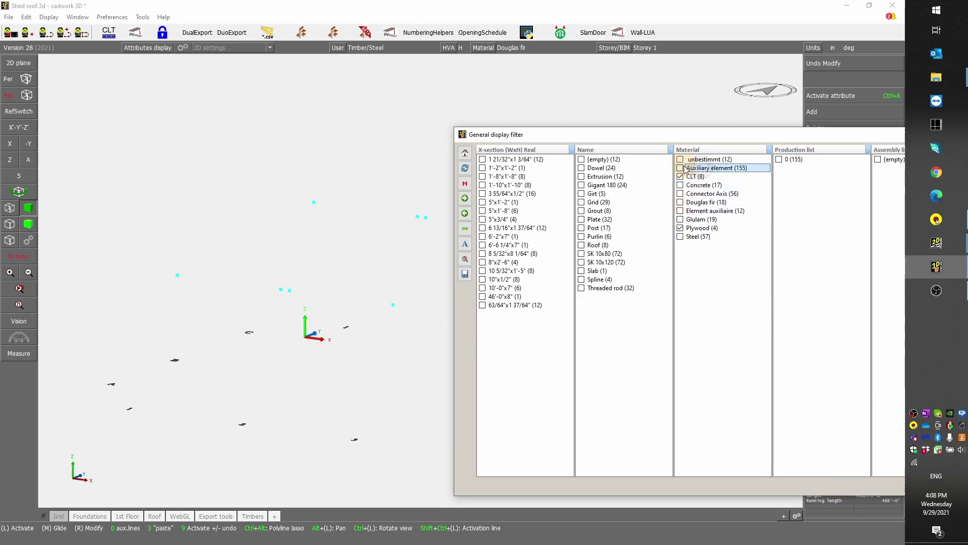
left_click(681, 168)
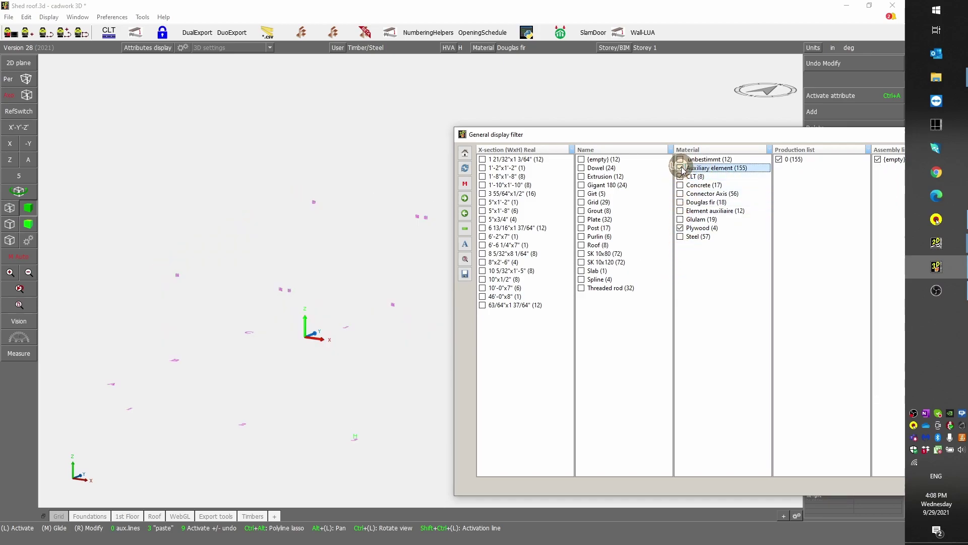
left_click(681, 211, "shift")
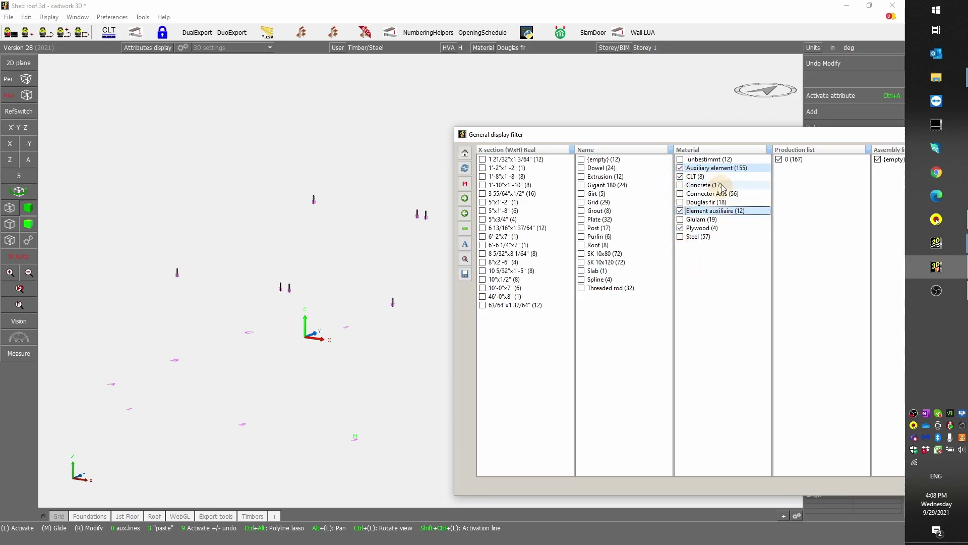
left_click_drag(738, 138, 678, 119)
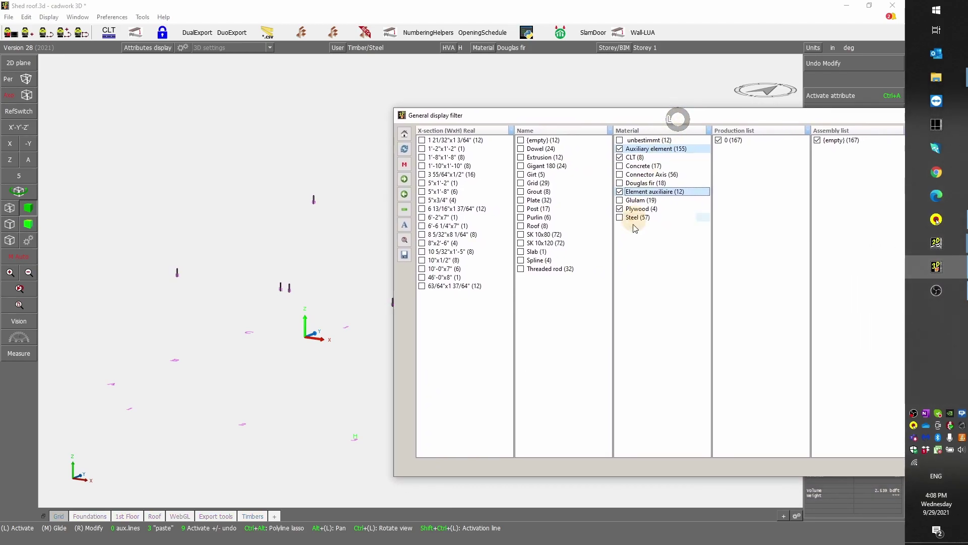
left_click(627, 255)
left_click(624, 150)
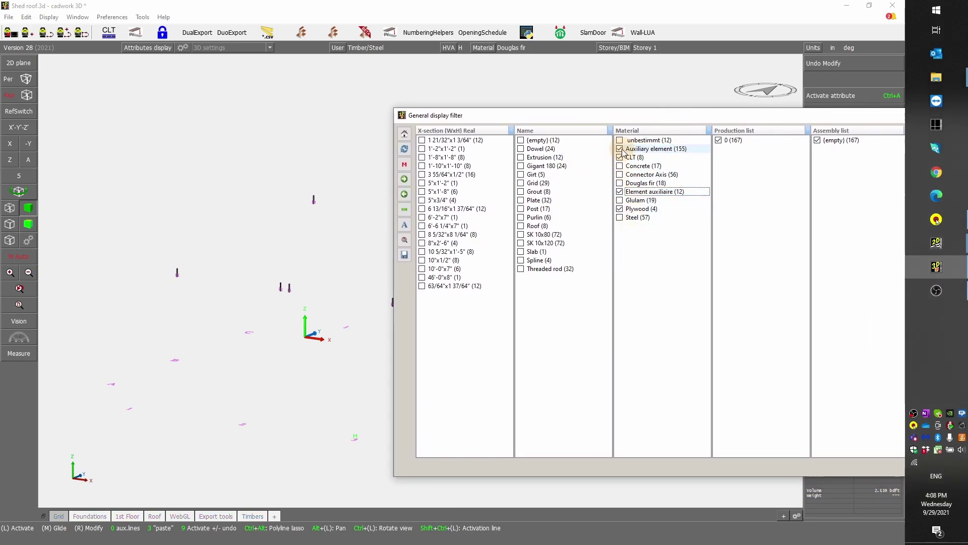
Step: Isolate and activate the concrete elements by material, then deactivate them and show the whole shed again
left_click(639, 167)
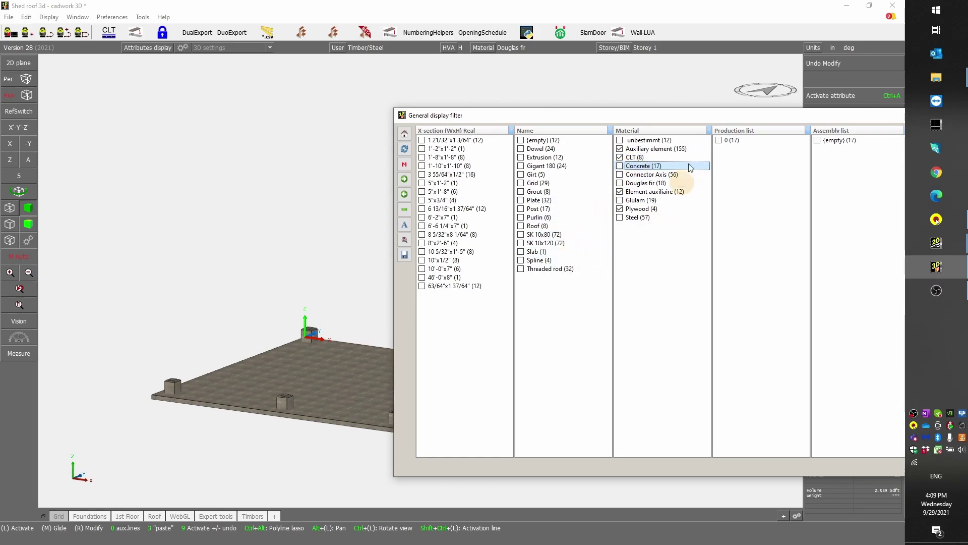
left_click(620, 167)
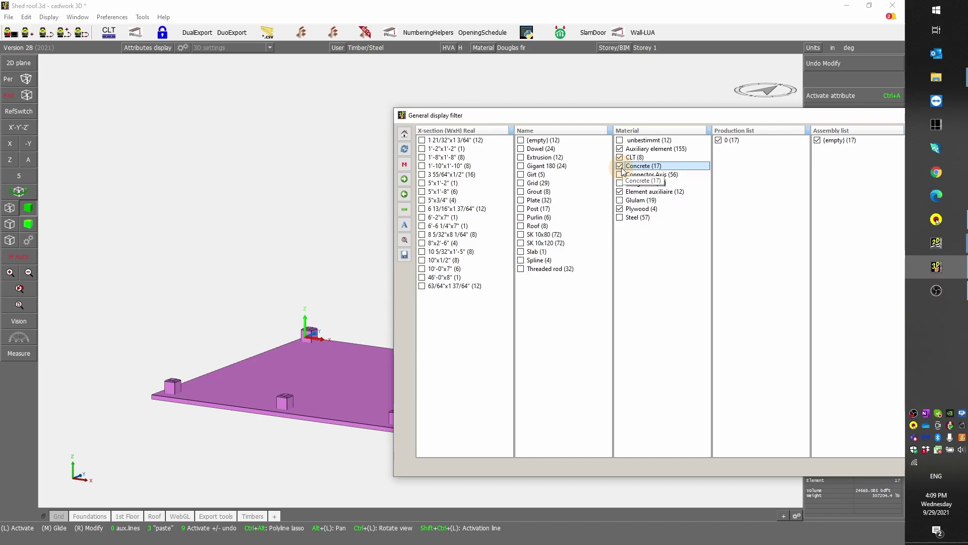
left_click(272, 210)
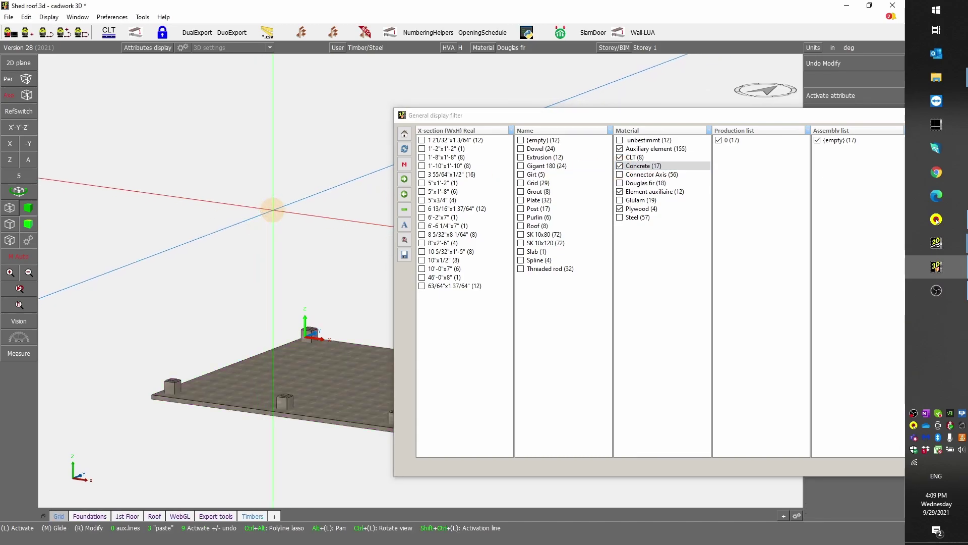
type("J")
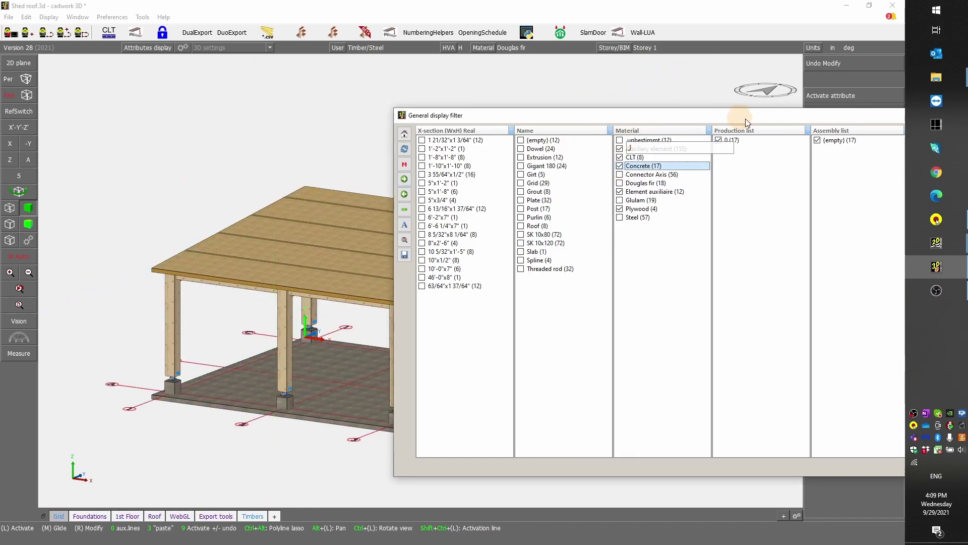
Step: Move the filter window below the shed, refresh the filter lists, and hide all elements of the model
left_click_drag(750, 119, 509, 376)
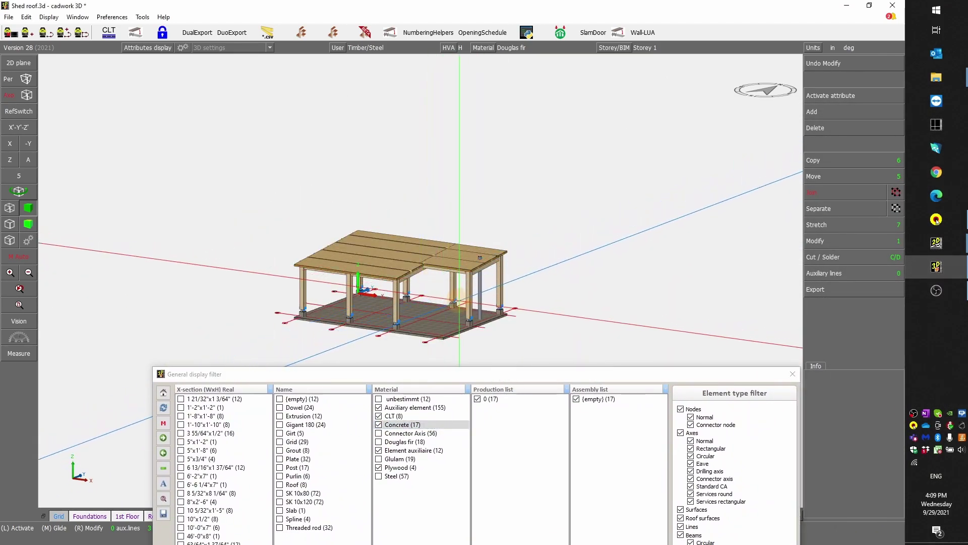
left_click(163, 407)
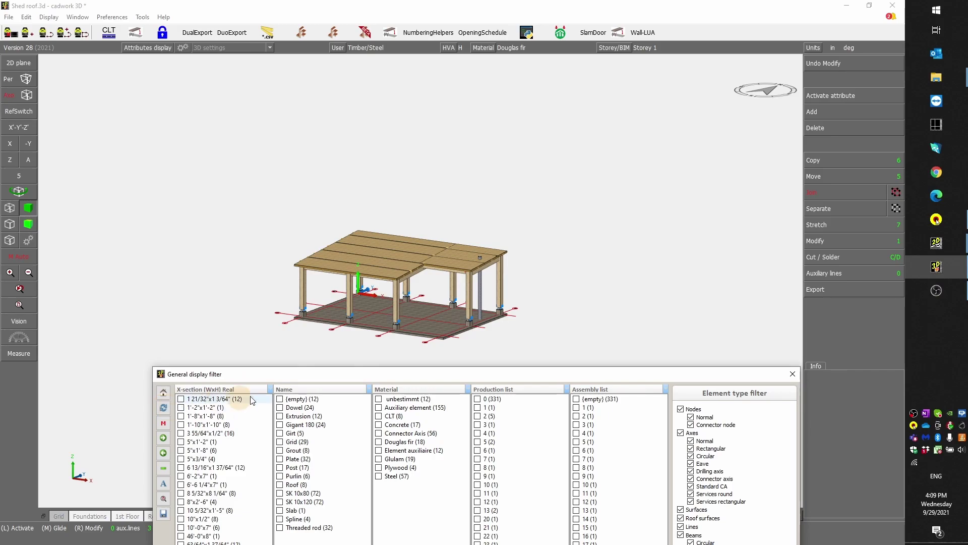
left_click_drag(374, 374, 265, 402)
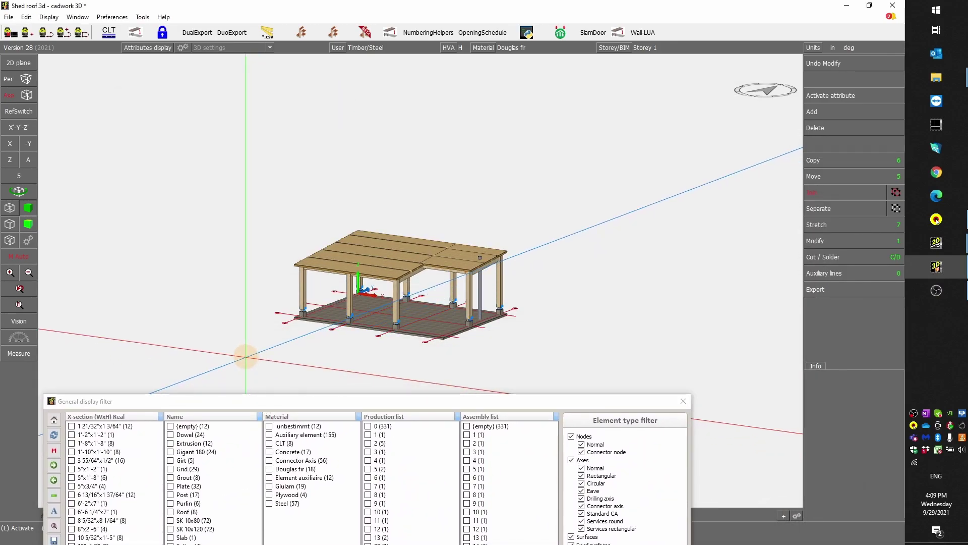
key("ctrl")
key("ctrl+a")
key("KP_Multiply")
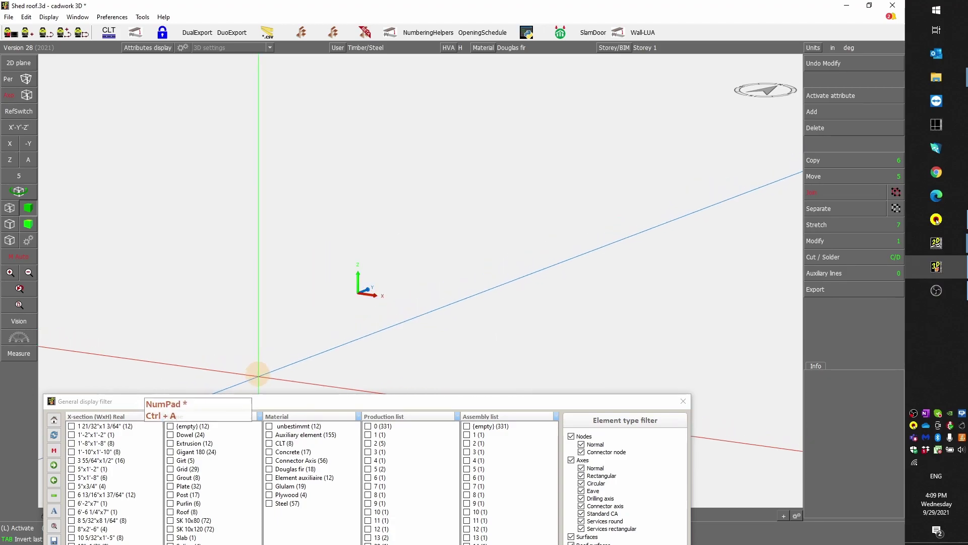
Step: Bring the assembly list into view beside the model, show the elements with an empty assembly number, and leave them deactivated
left_click_drag(258, 401, 0, 96)
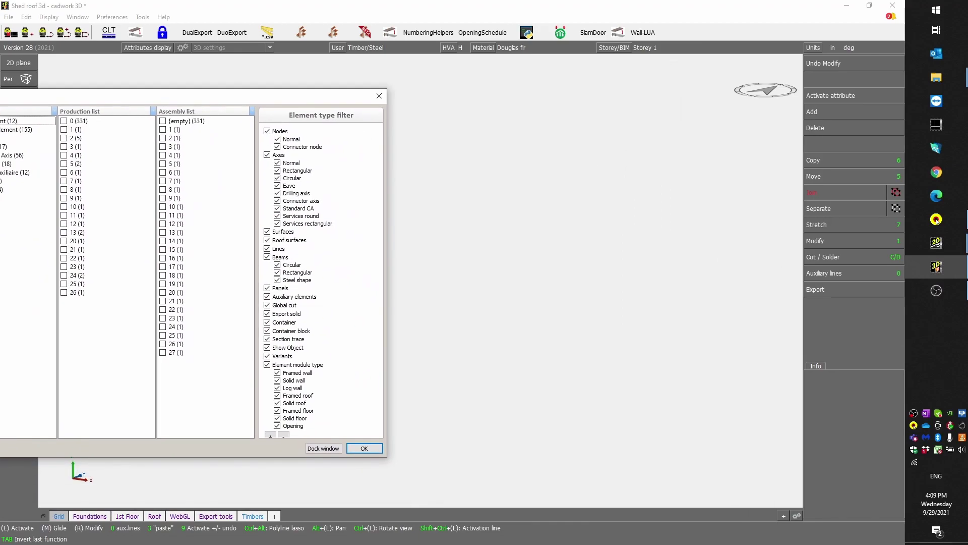
left_click_drag(104, 99, 1, 101)
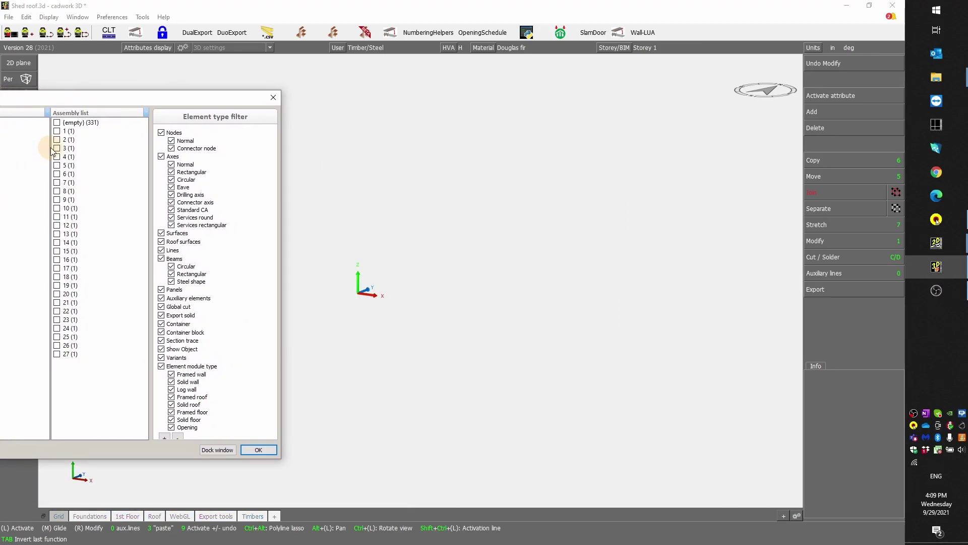
left_click(57, 123)
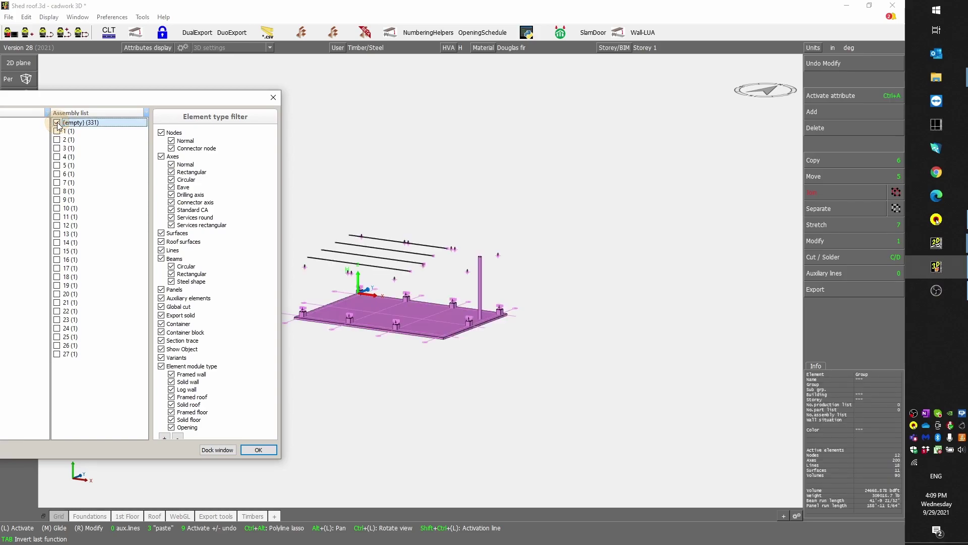
left_click(57, 123)
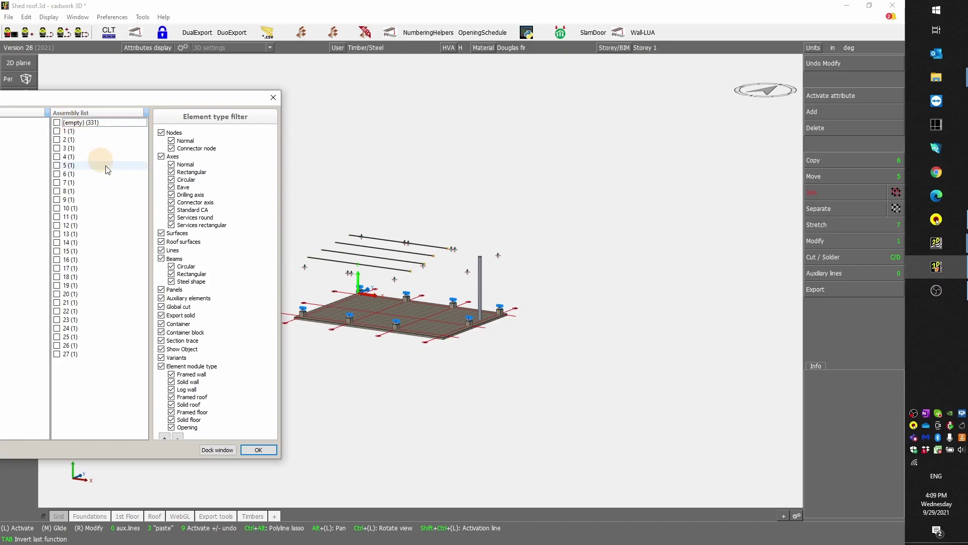
Step: Save the model and hide all the displayed elements without an assembly number
left_click(377, 408)
key("ctrl+a")
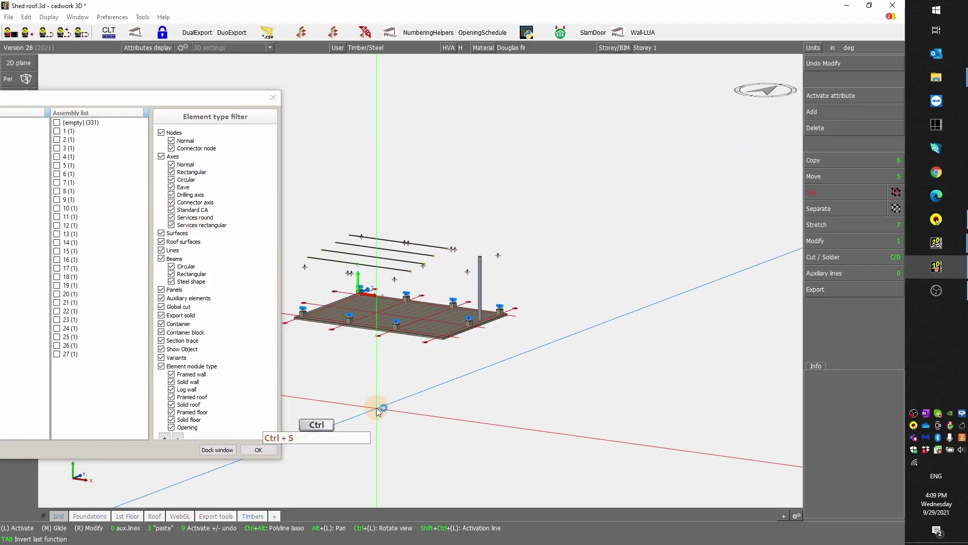
key("ctrl+s")
key("ctrl+a")
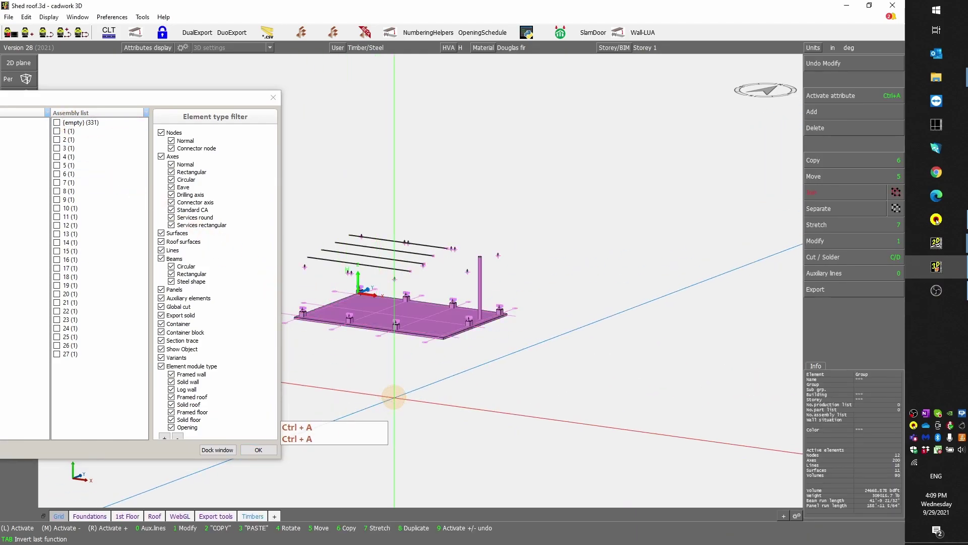
key("KP_Multiply")
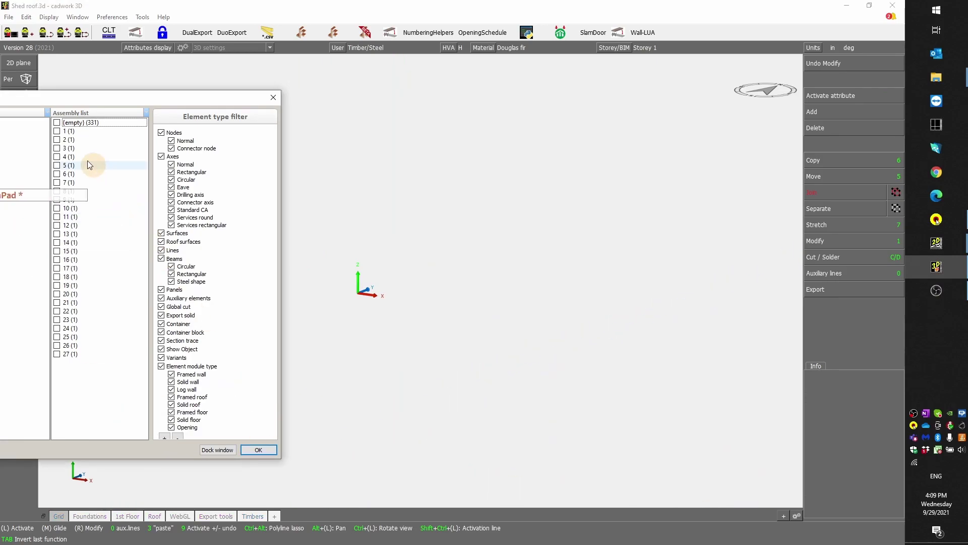
Step: Filter the display by assembly list to show only the elements numbered 1 and 2
left_click(67, 134)
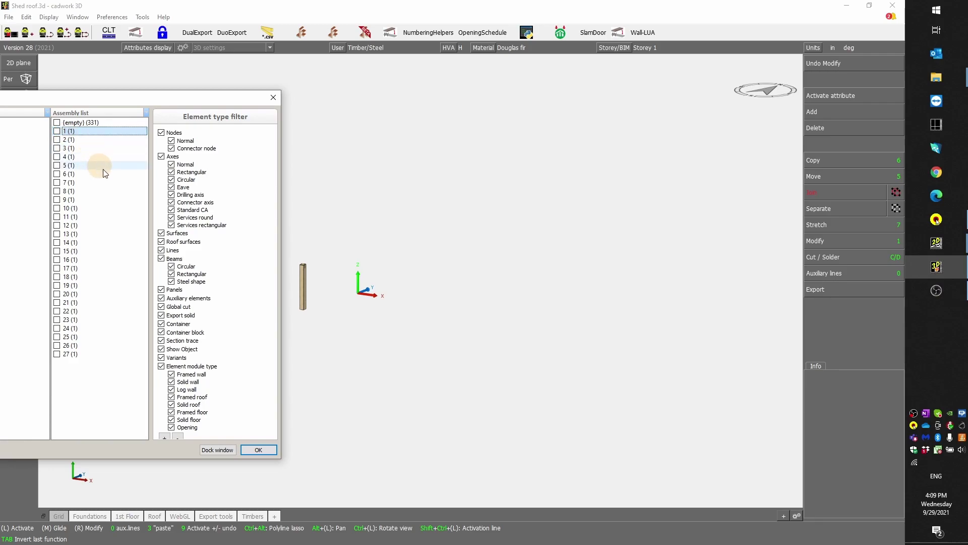
key("shift+Up")
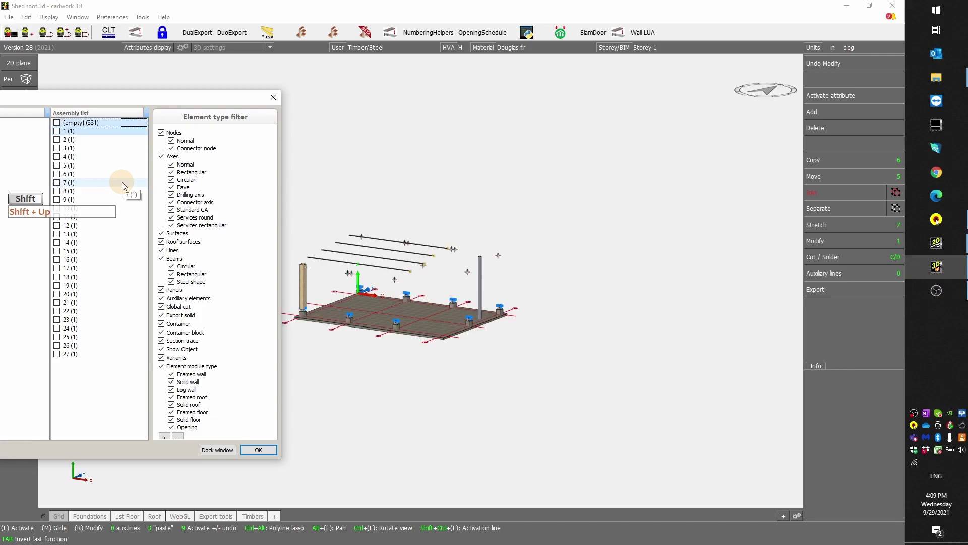
left_click(67, 132)
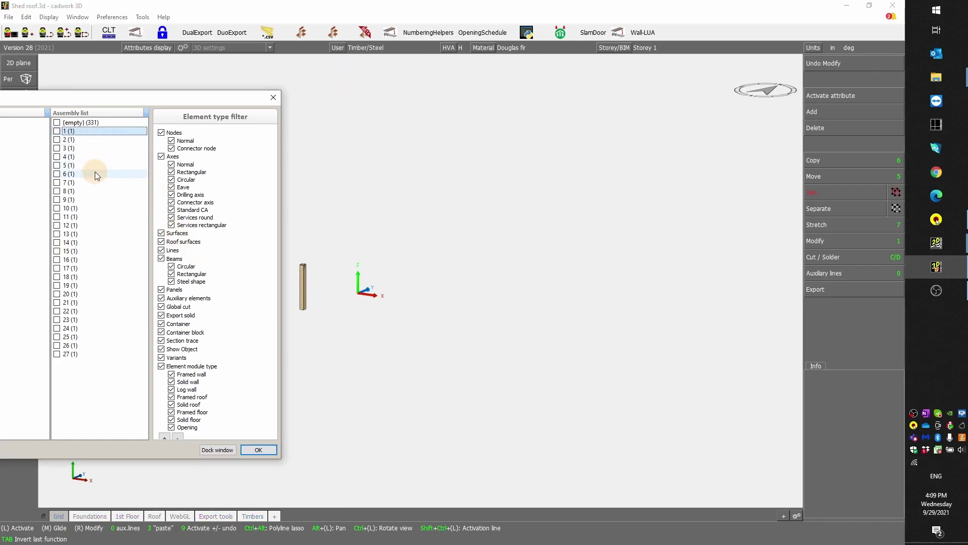
key("ctrl")
left_click(73, 142, "ctrl")
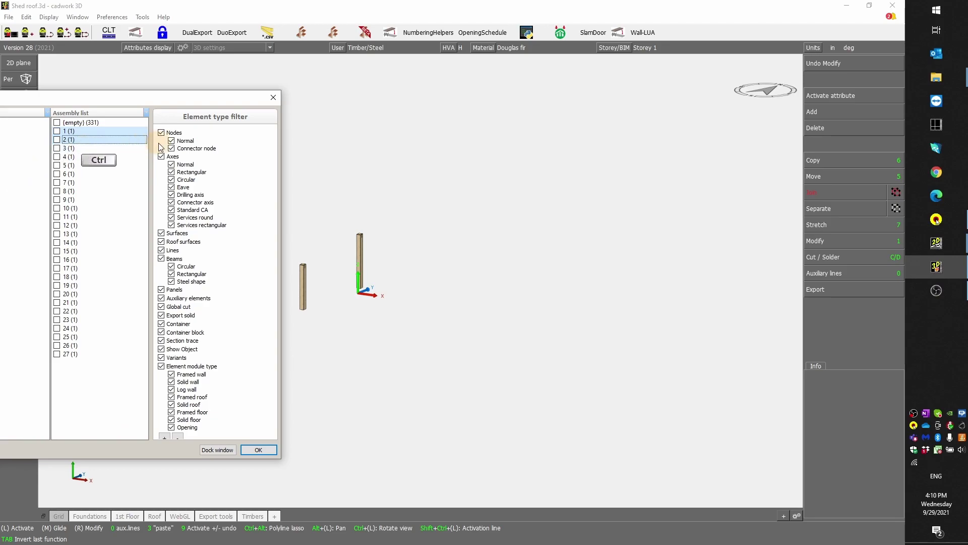
key("ctrl+Down")
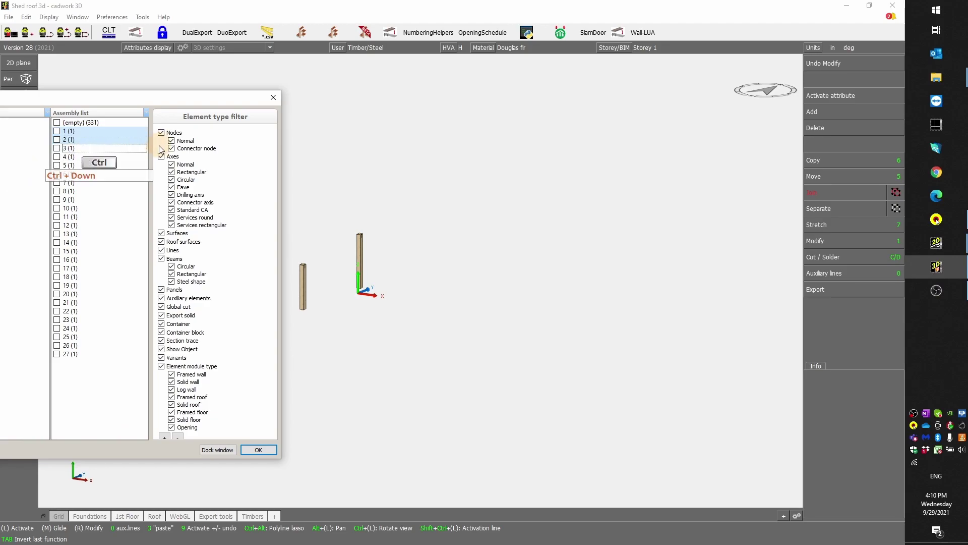
key("ctrl+Up")
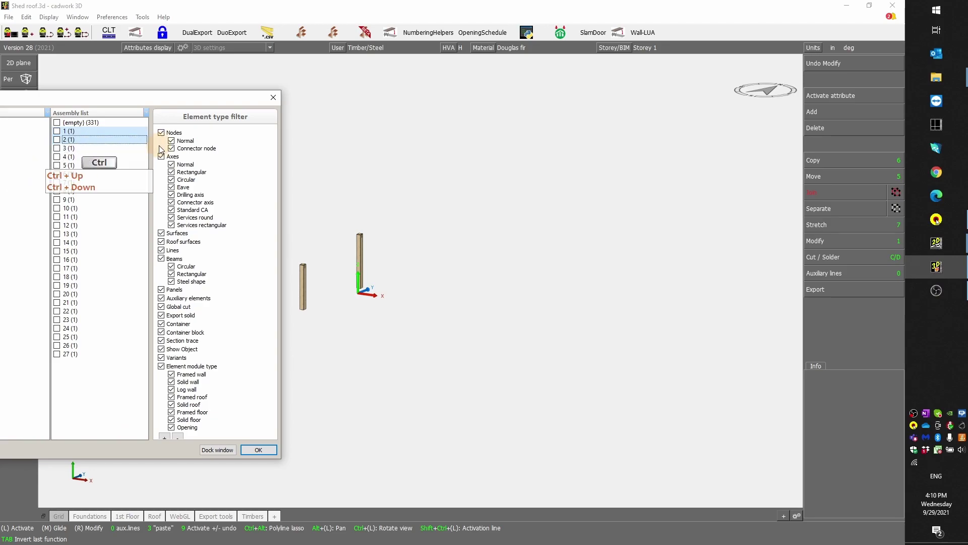
left_click(78, 148, "ctrl")
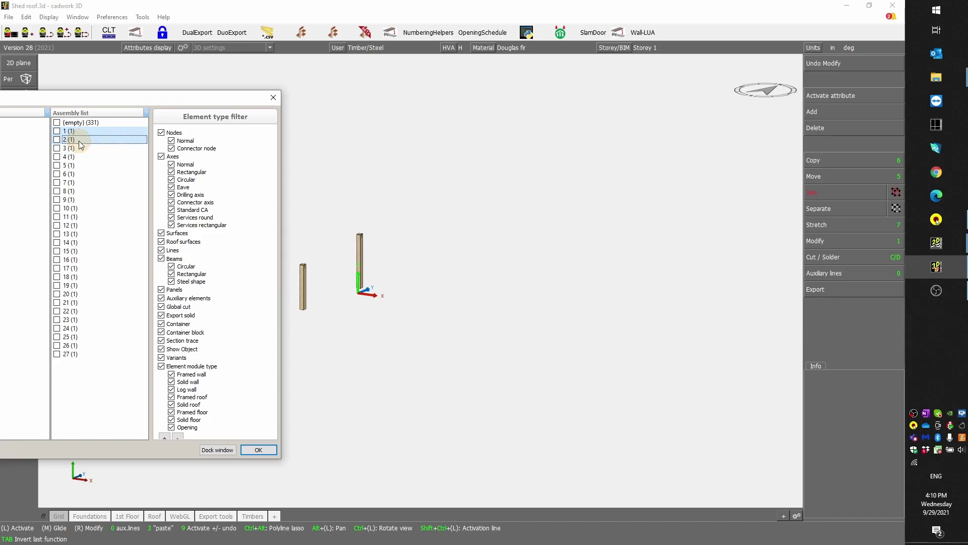
Step: Extend the assembly list filter one number at a time from 3 to 27 to replay the assembly sequence
key("Down")
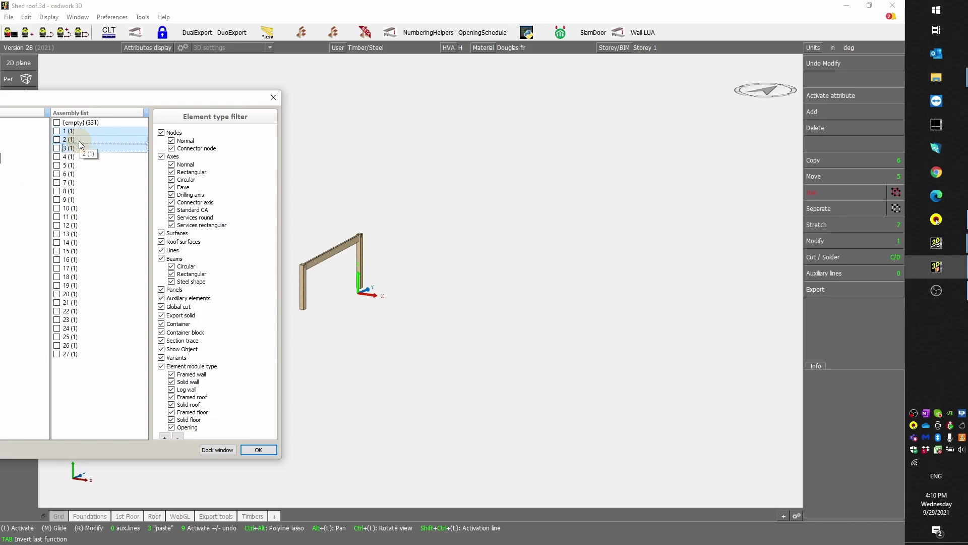
key("Down")
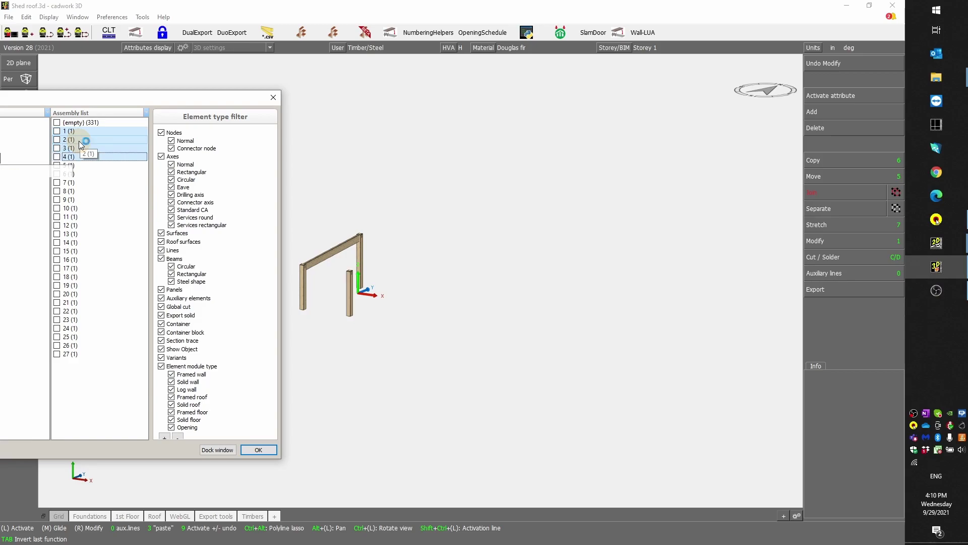
key("Down")
key("Down")
key("Down")
key("Down")
key("Down")
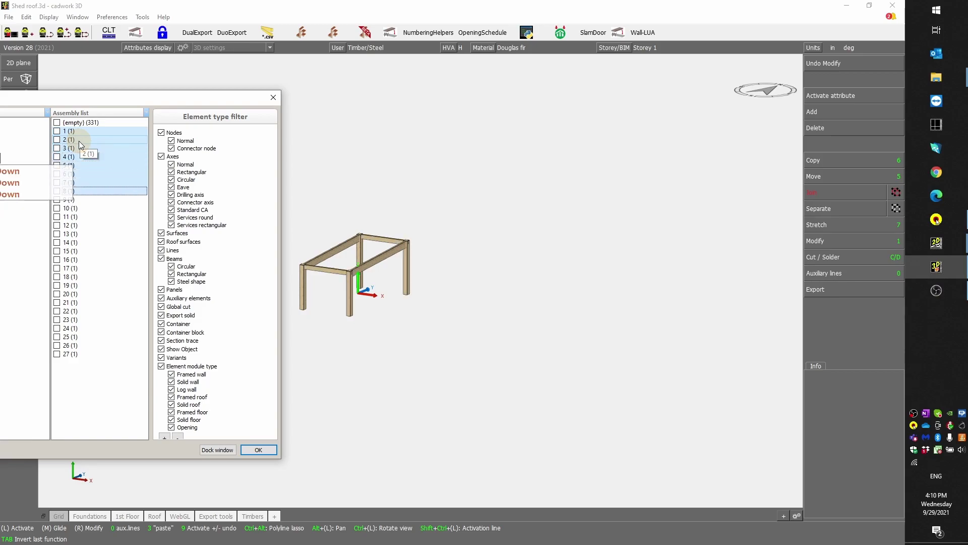
key("Down")
key("Down")
key("Down")
key("Down")
key("Down")
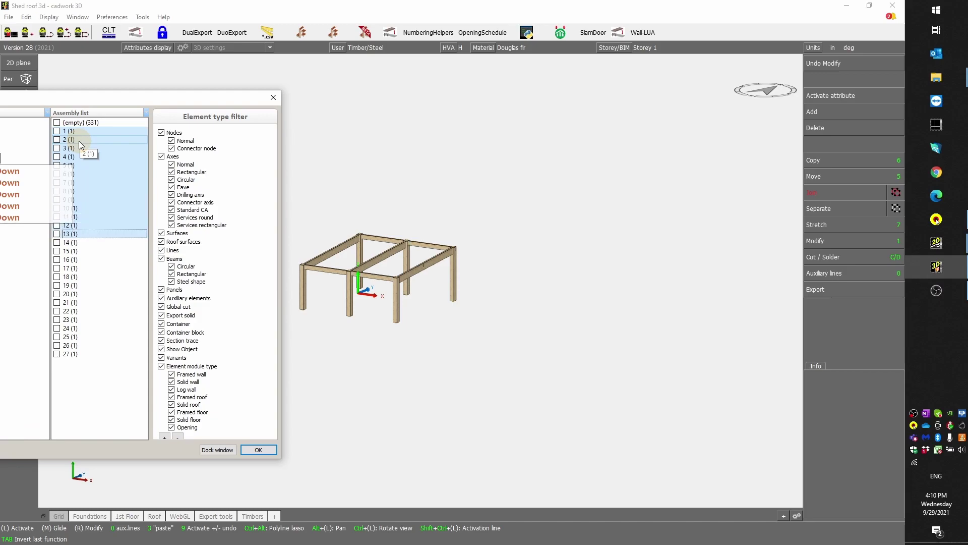
key("Down")
key("Down")
key("Down")
key("Down")
key("Down")
key("Down")
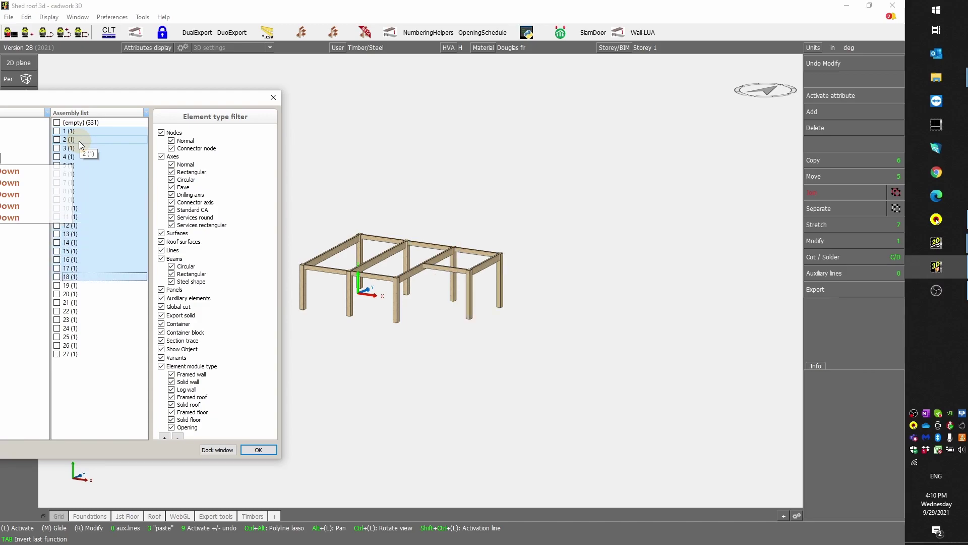
key("Down")
key("Down")
key("Down")
key("Down")
key("Down")
key("Down")
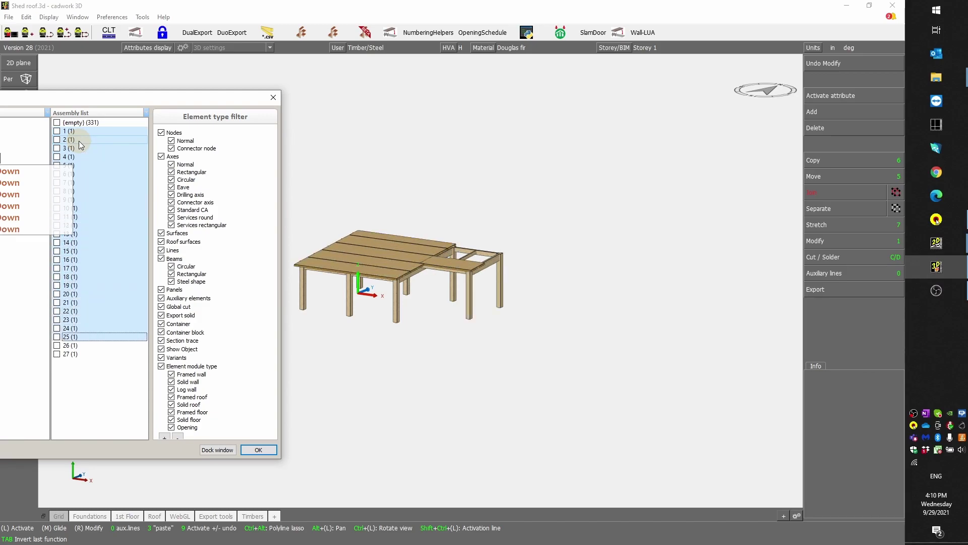
key("Down")
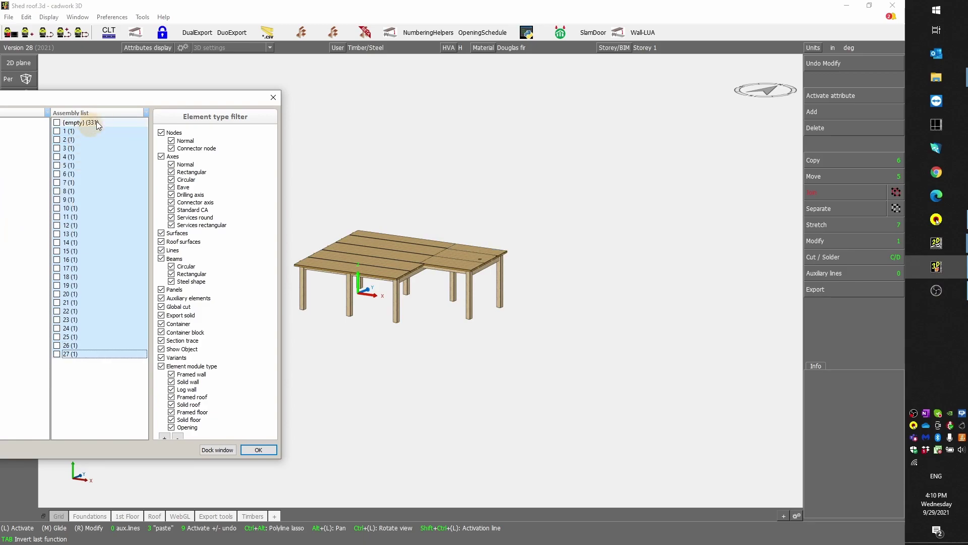
Step: Close the filter window and display all elements of the model
mouse_move(115, 101)
left_mouse_down()
mouse_move(181, 99)
mouse_move(104, 97)
left_mouse_up()
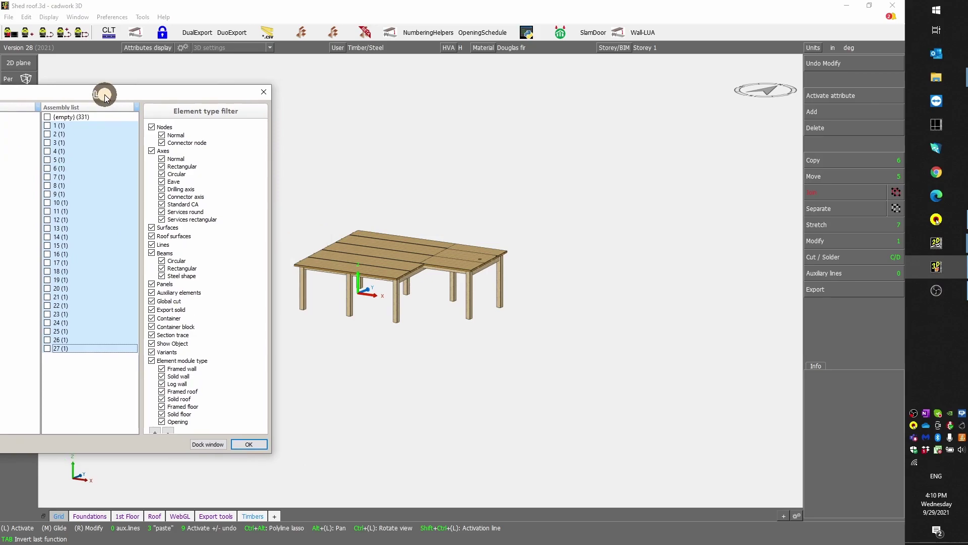
left_click(261, 94)
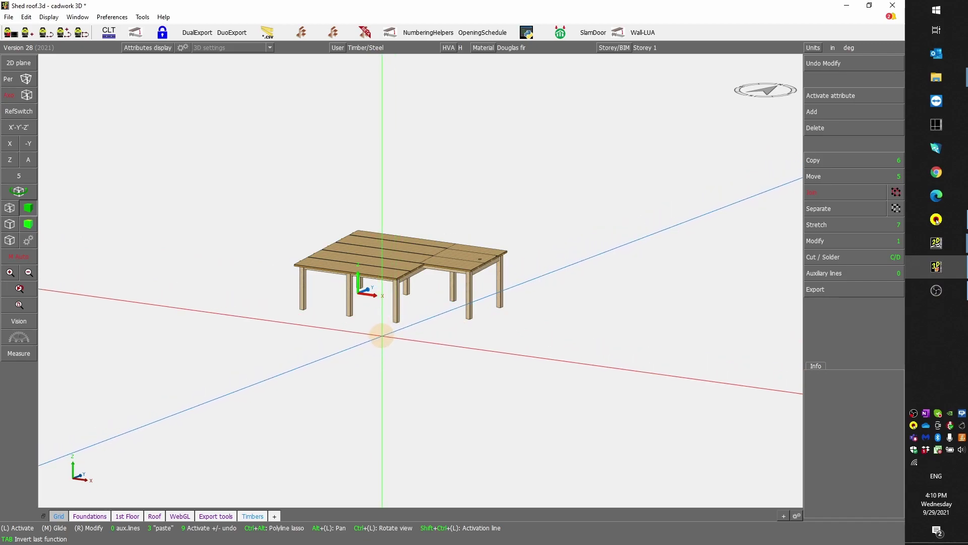
key("j")
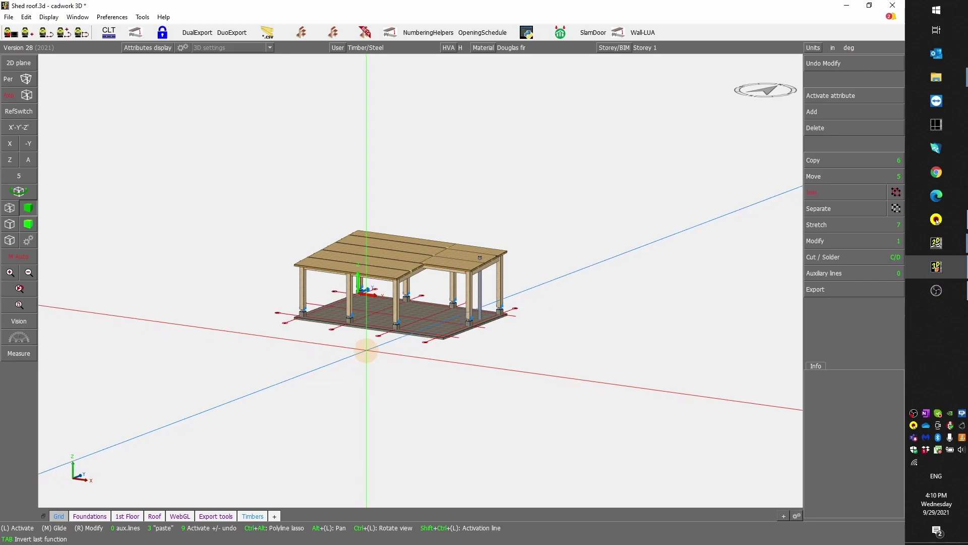
Step: Activate the front corner post of the shed to read its element information, and deactivate it
scroll(409, 260, "up", 5)
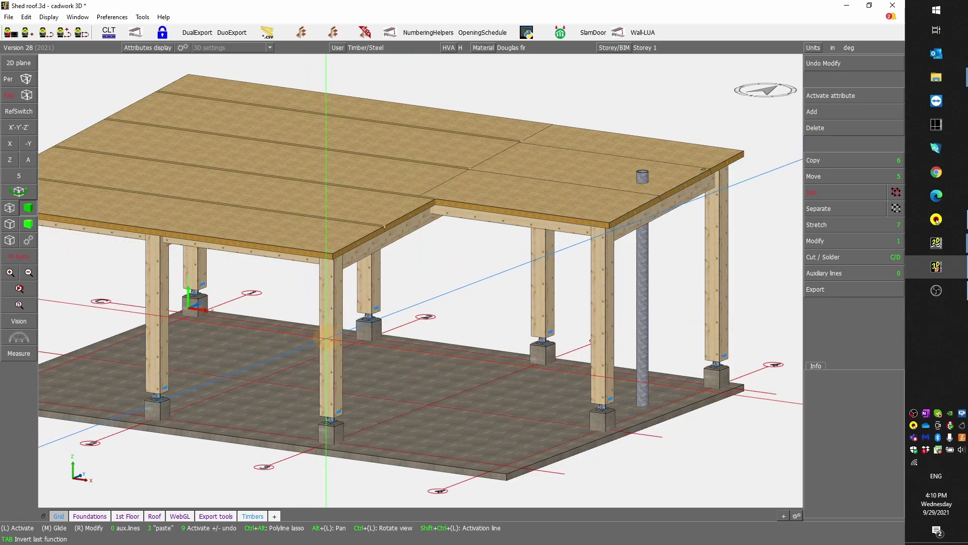
left_click(331, 338)
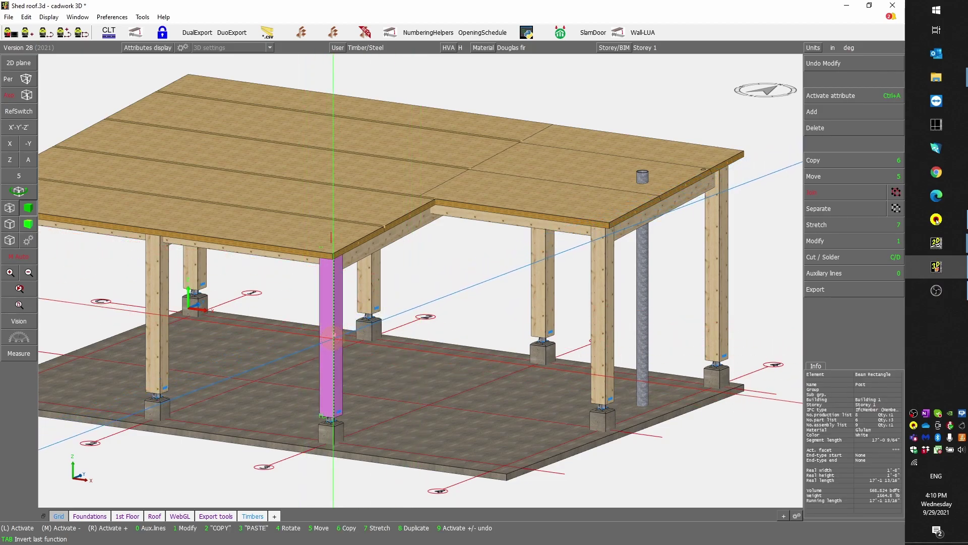
scroll(332, 338, "down", 5)
key("Escape")
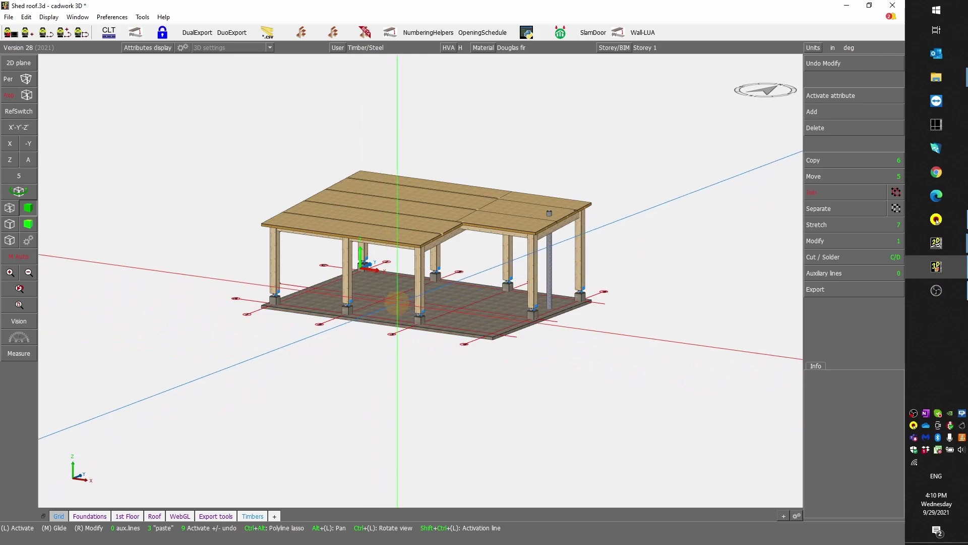
Step: Check the WebViewer export settings and accept them with Assembly list as the first hierarchy level
left_click(828, 291)
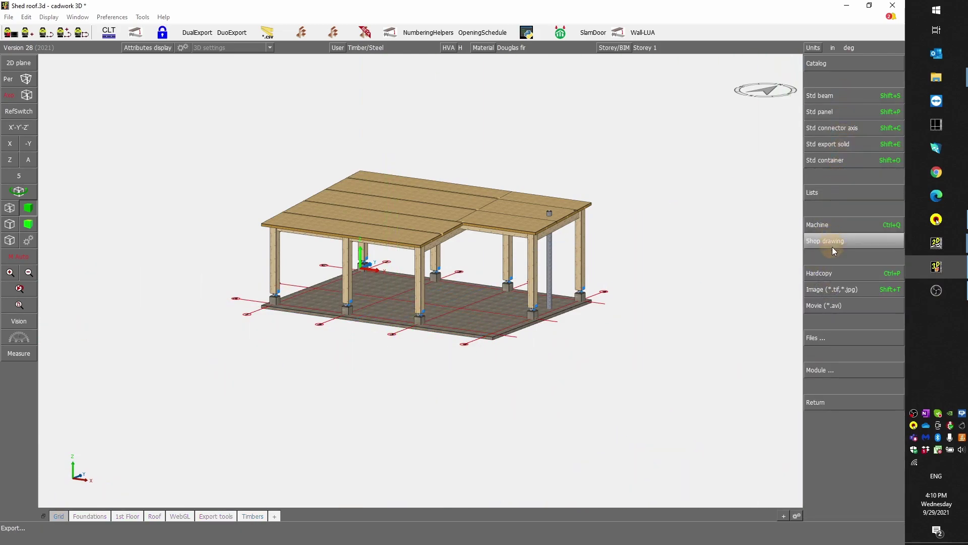
left_click(836, 337)
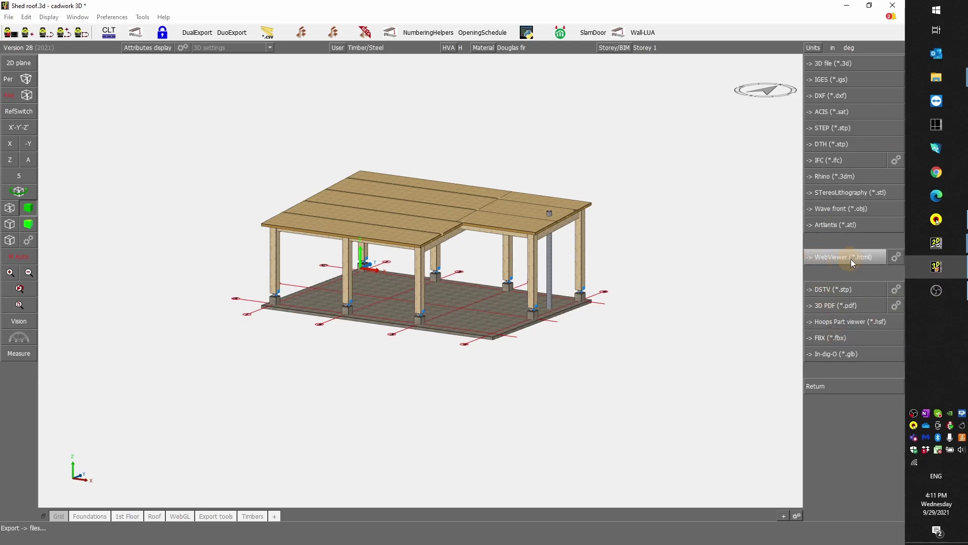
left_click(845, 259)
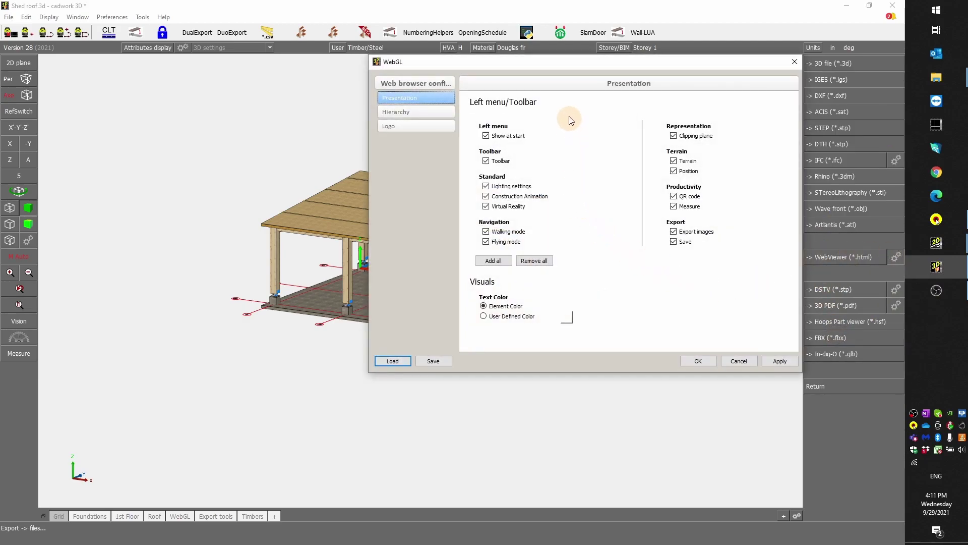
left_click(417, 114)
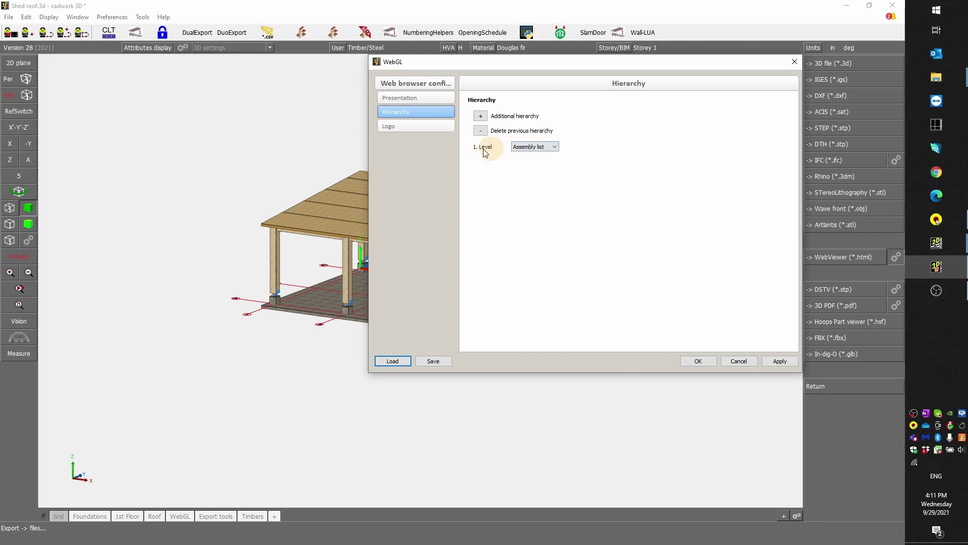
left_click(700, 360)
Step: Export the model as the WebViewer file Shed roof.html and maximize the browser window showing it
left_click(838, 256)
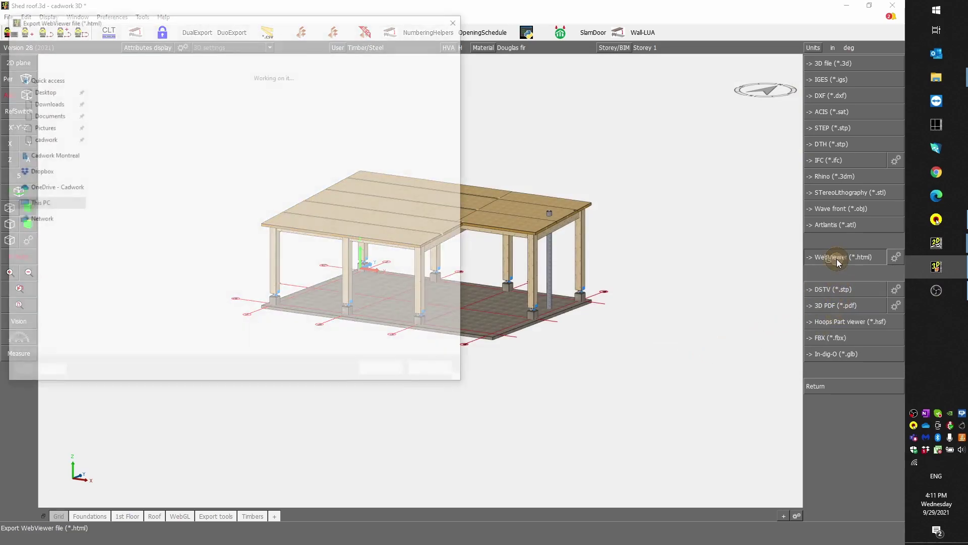
left_click(379, 371)
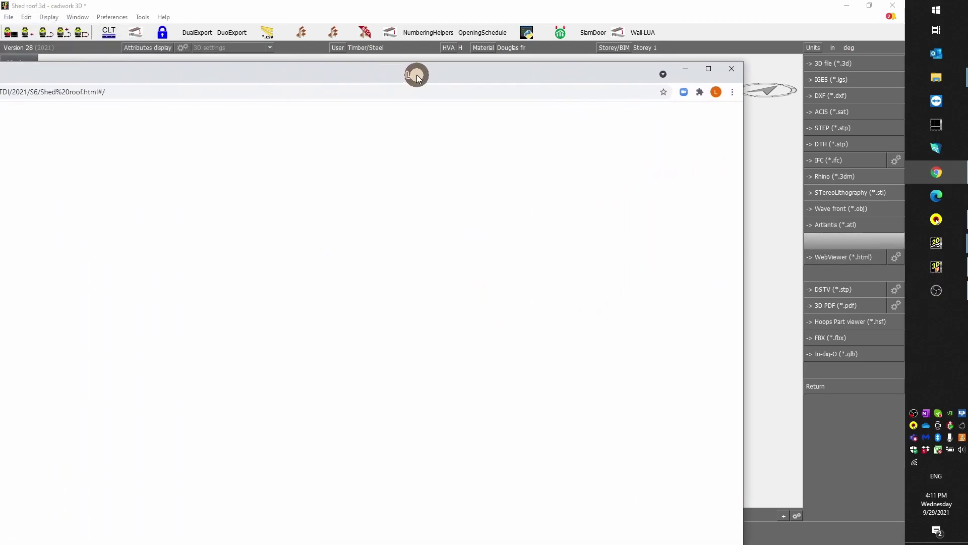
key("super+Right")
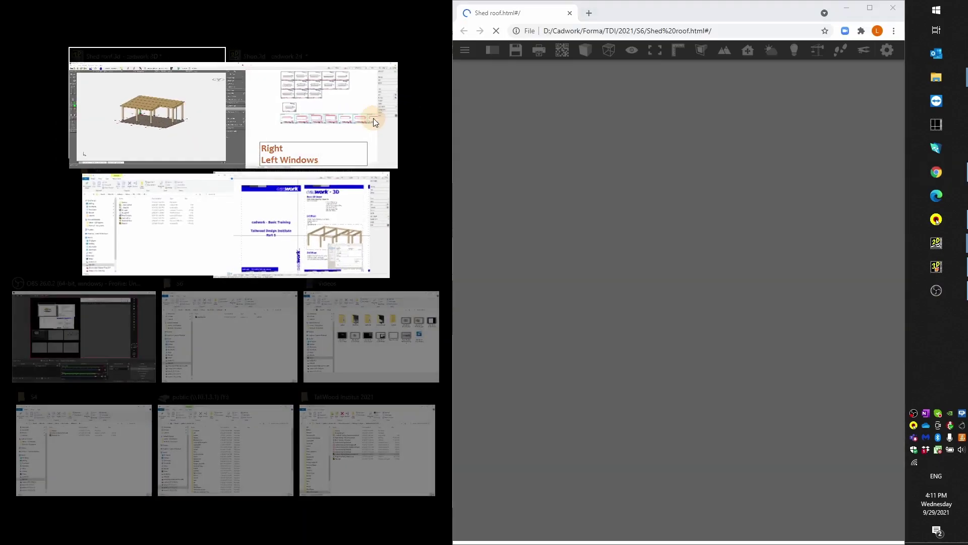
left_click_drag(690, 9, 401, 60)
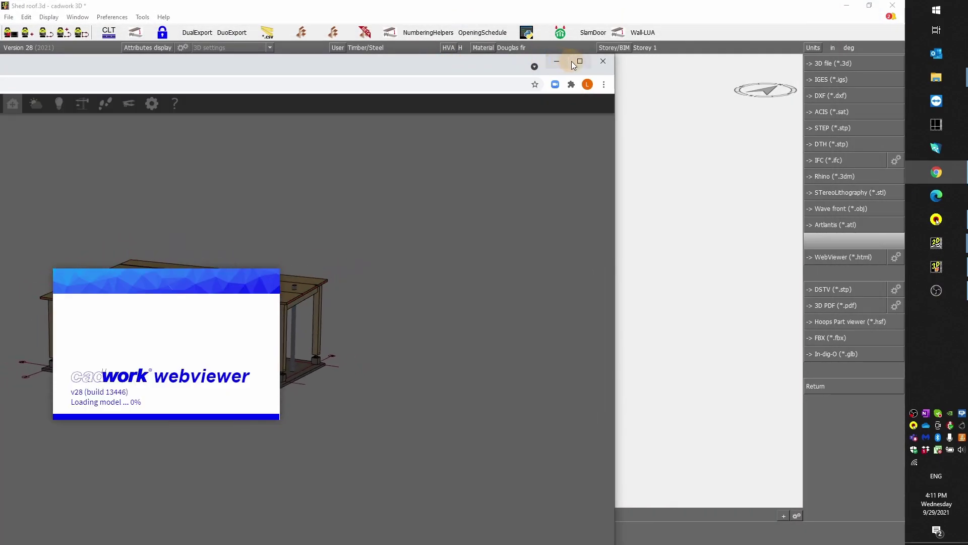
left_click(572, 62)
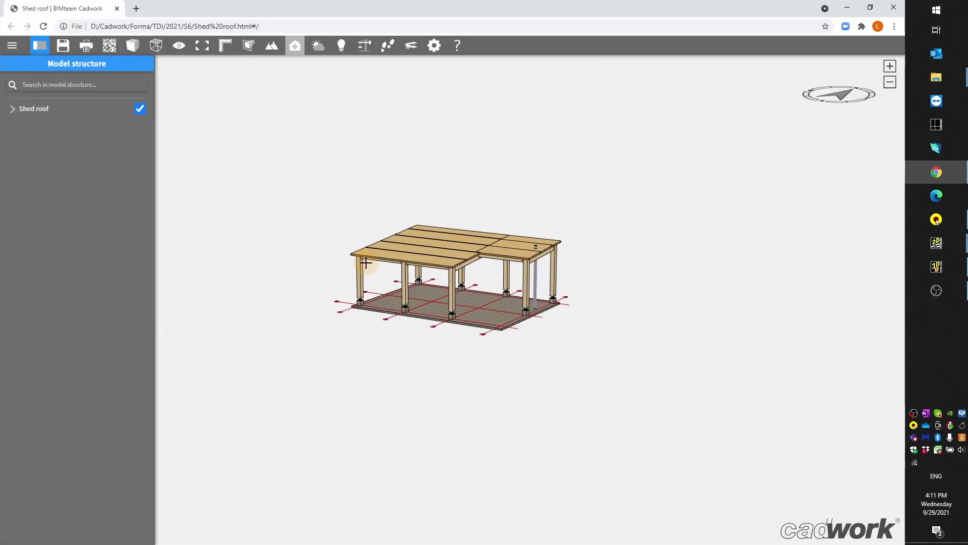
Step: Expand the Shed roof entry in the web viewer's model structure and hide all its elements
scroll(443, 283, "up", 3)
left_click(11, 108)
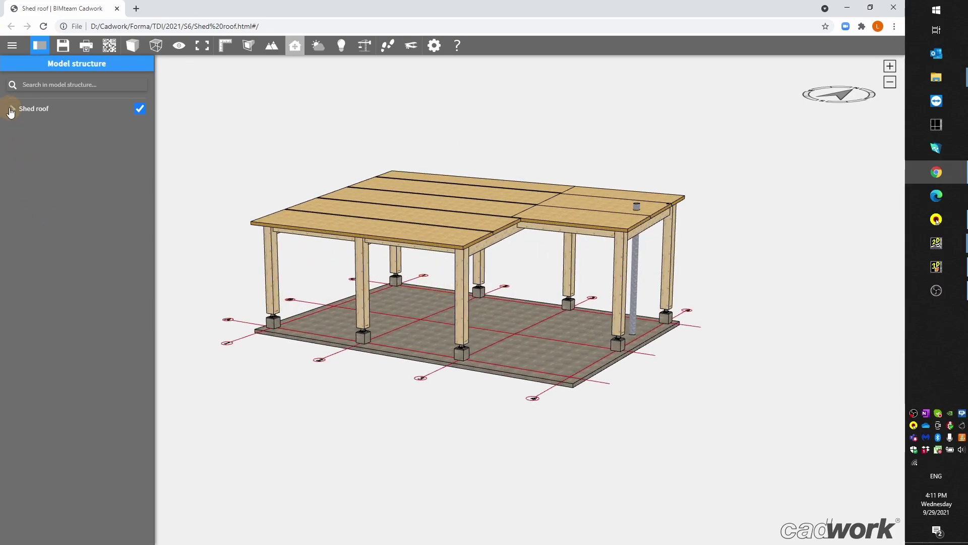
left_click(139, 108)
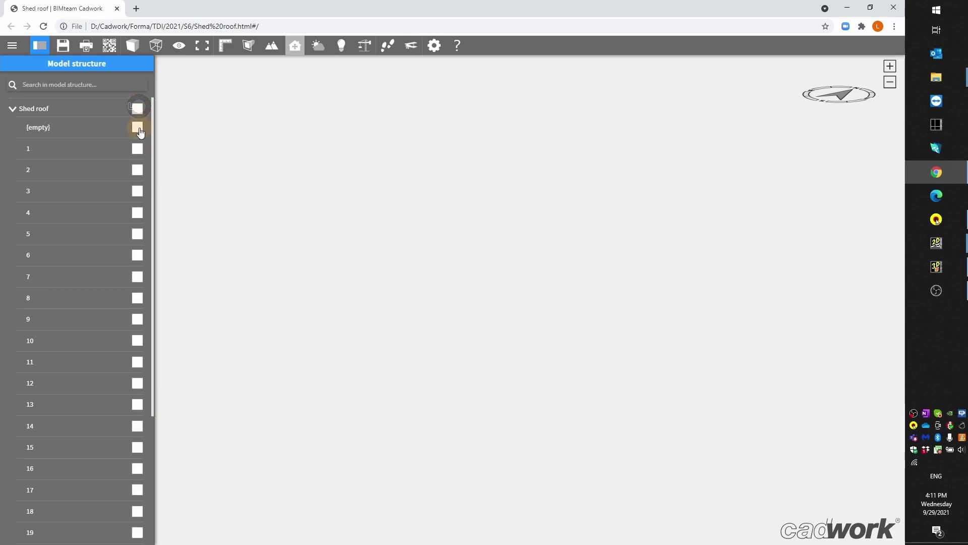
Step: Show the elements with assembly numbers 1 to 6 one by one in the model structure
left_click(140, 152)
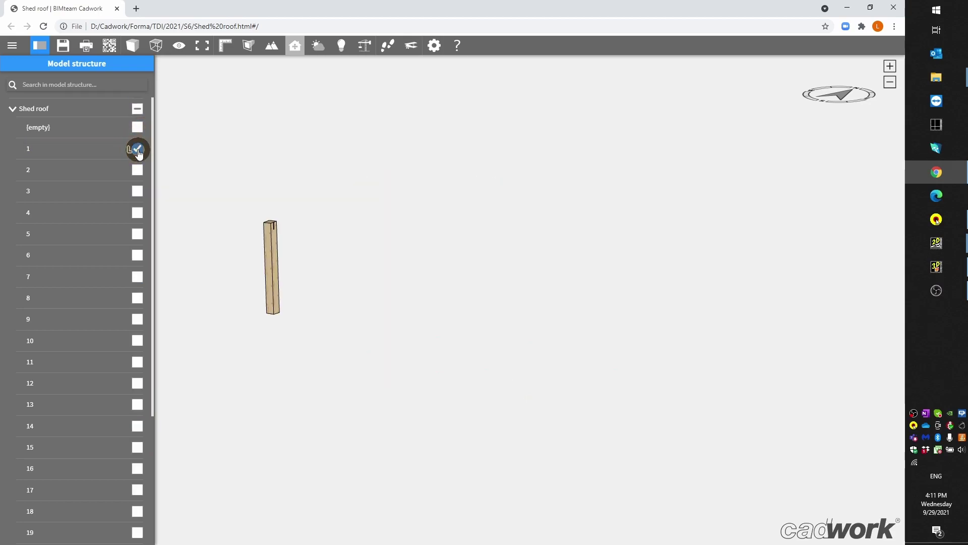
left_click(137, 173)
left_click(137, 196)
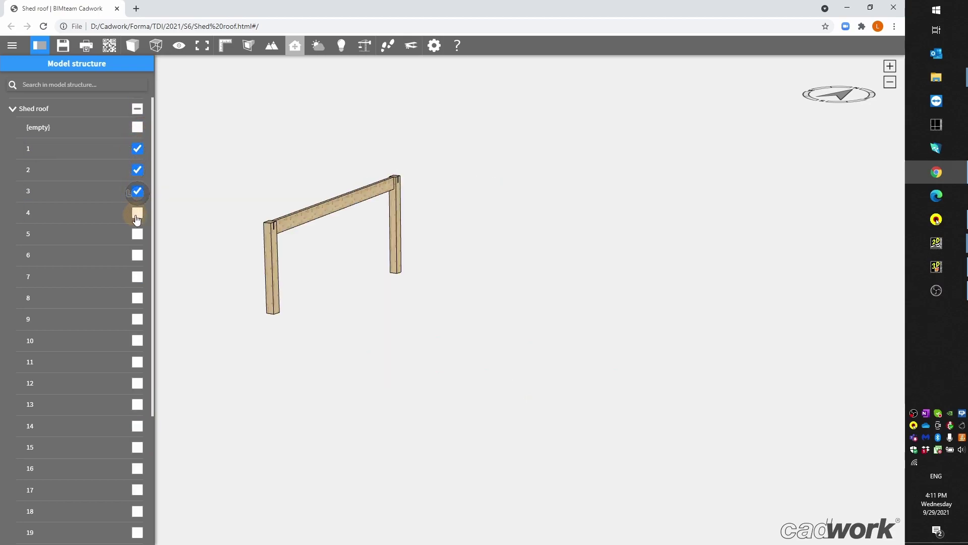
left_click(138, 217)
left_click(137, 238)
left_click(138, 257)
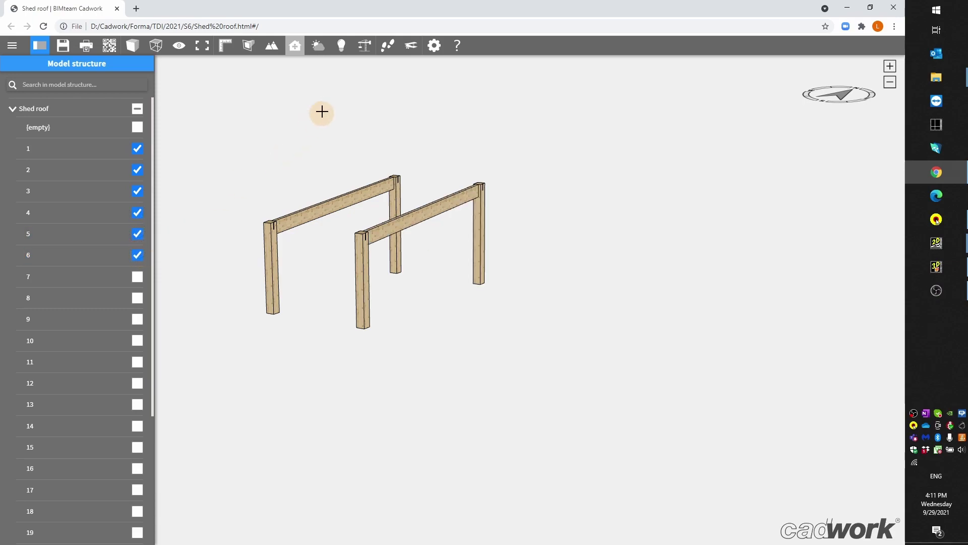
Step: Open the construction progress animation, examine the shed from below and above, and close the animation
left_click(365, 47)
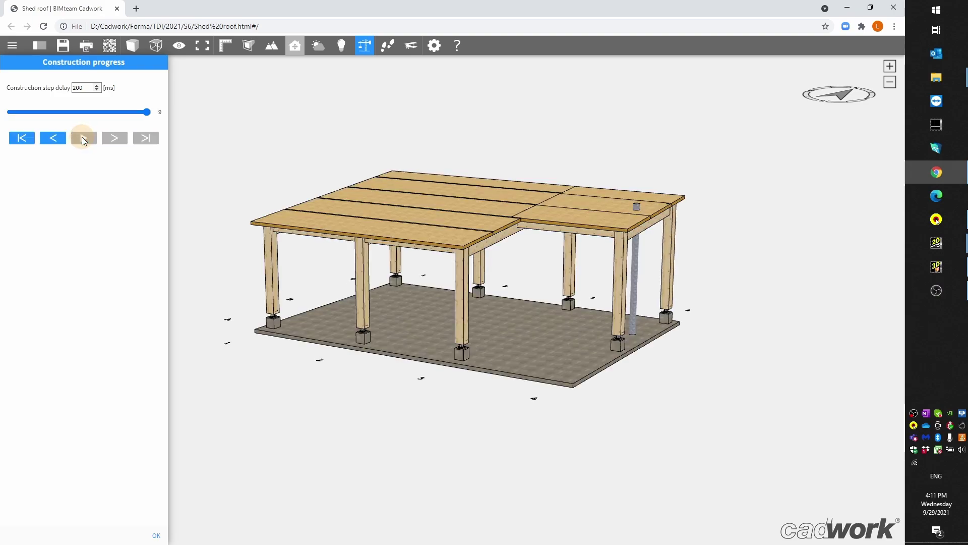
left_click_drag(462, 417, 445, 337)
right_click_drag(445, 337, 449, 344)
middle_click_drag(440, 173, 443, 274)
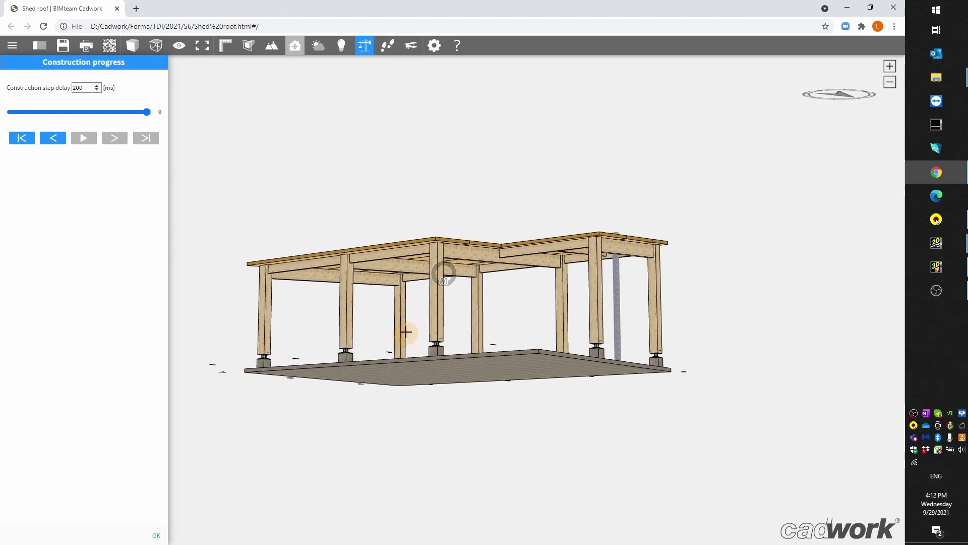
left_click_drag(406, 333, 411, 288)
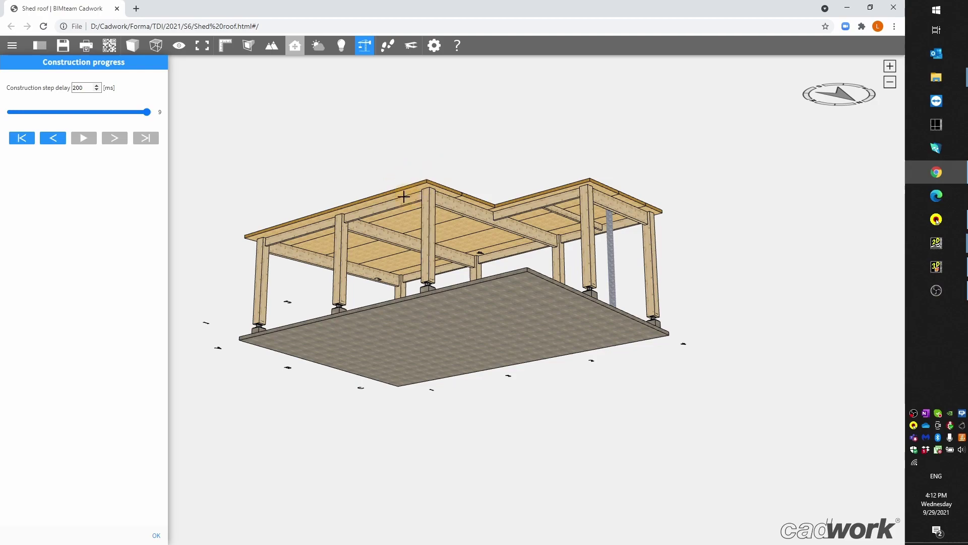
left_click_drag(430, 174, 449, 292)
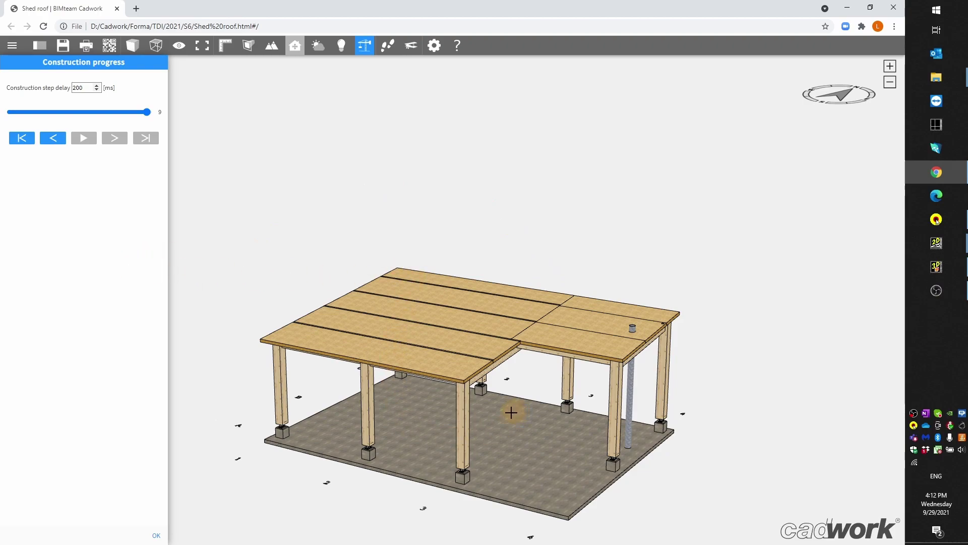
right_click_drag(507, 415, 509, 252)
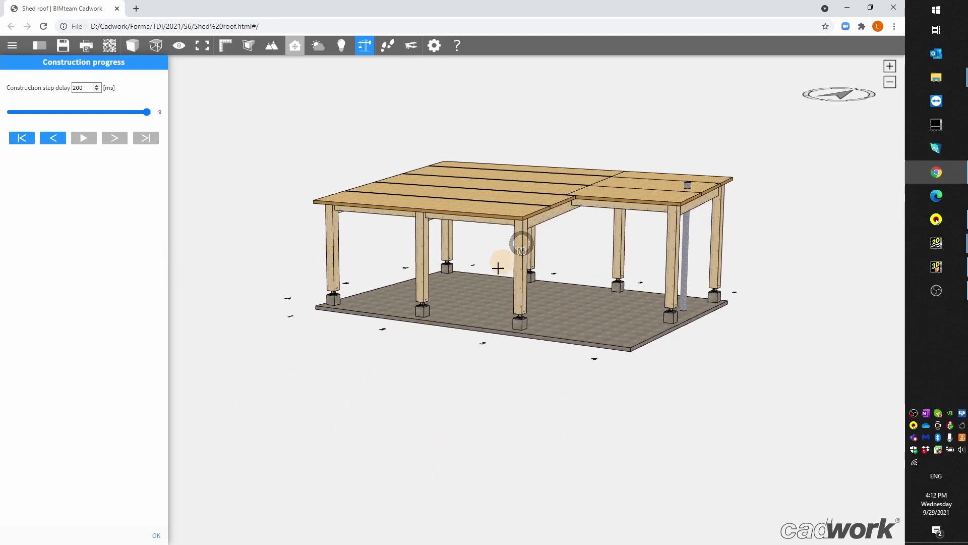
left_click_drag(509, 252, 490, 308)
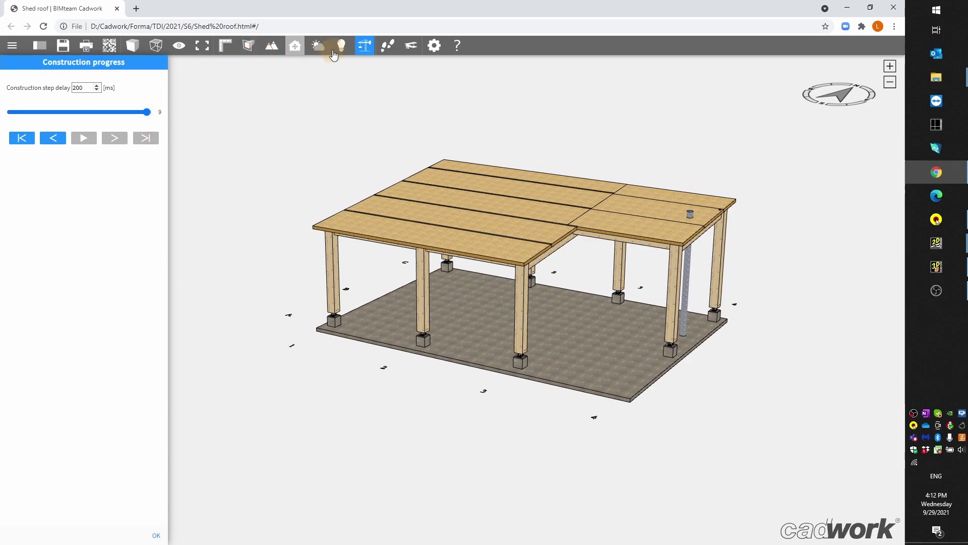
left_click(365, 46)
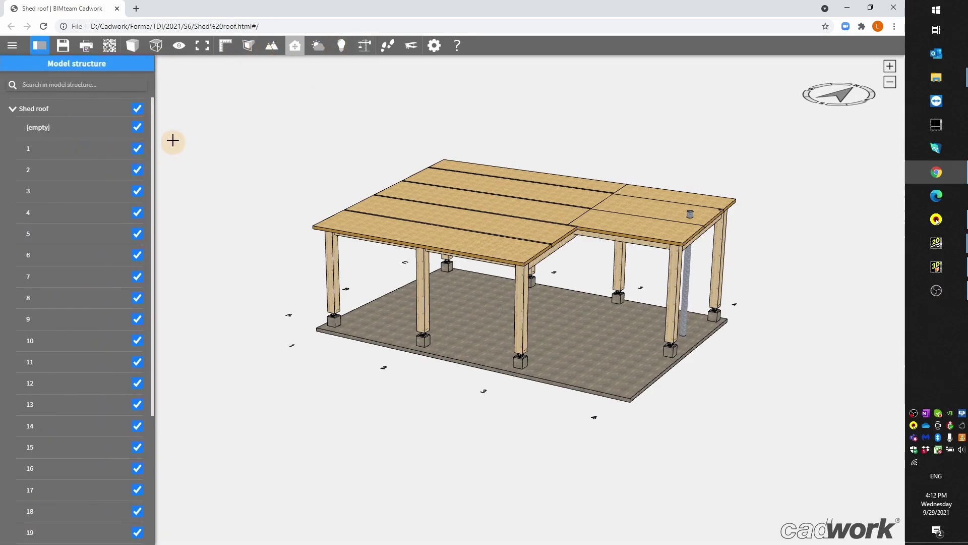
Step: Replay assembly numbers 1 to 3 starting from a fully hidden model, and display the whole shed again
left_click(137, 109)
left_click(137, 148)
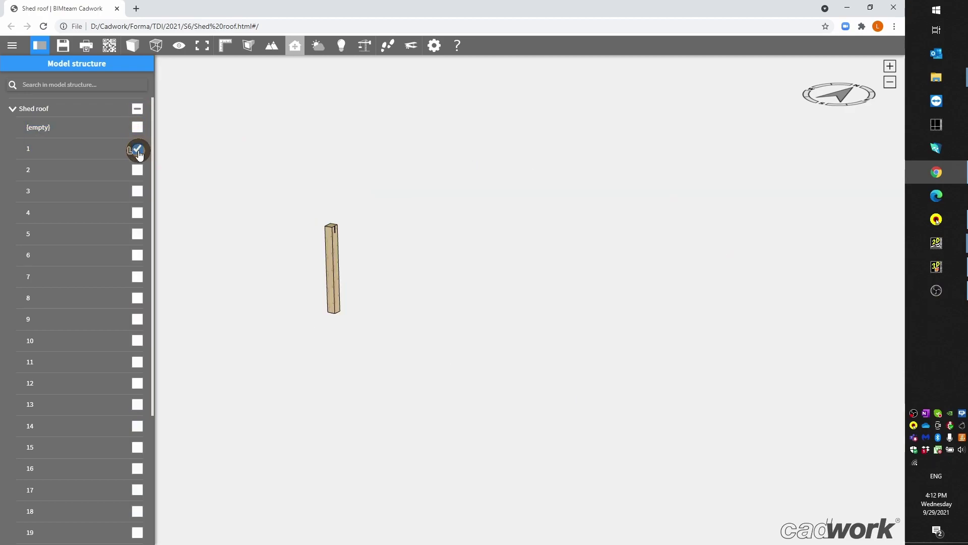
left_click(137, 170)
left_click(137, 191)
left_click(558, 183)
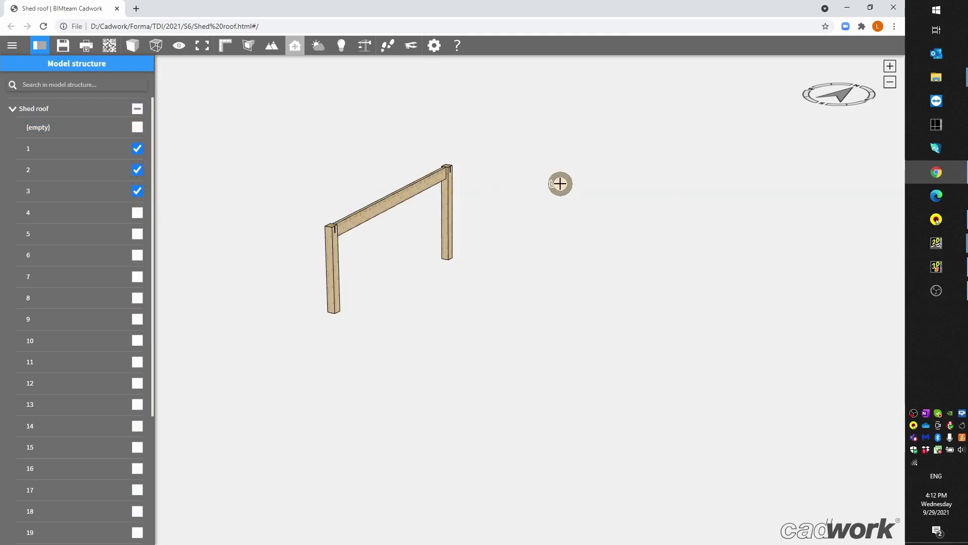
left_click(137, 110)
left_click(137, 109)
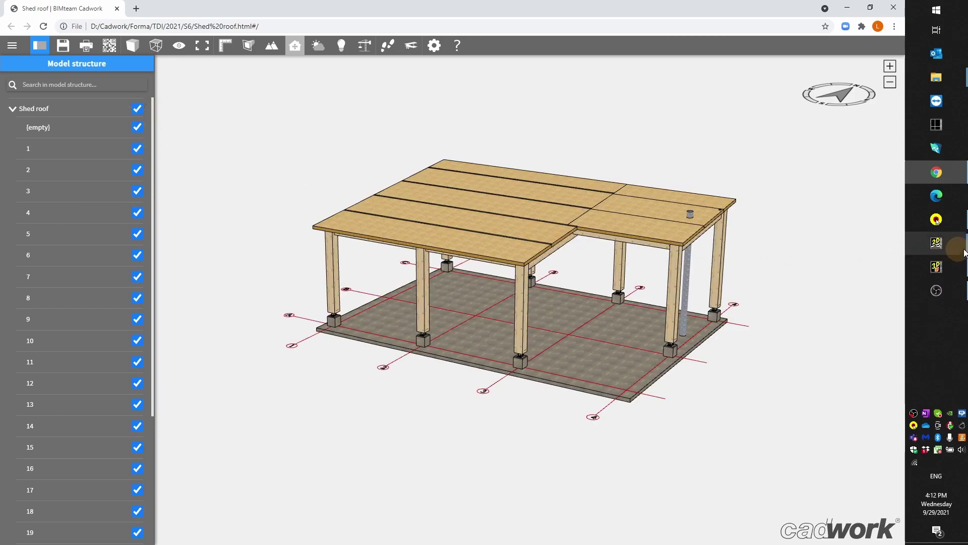